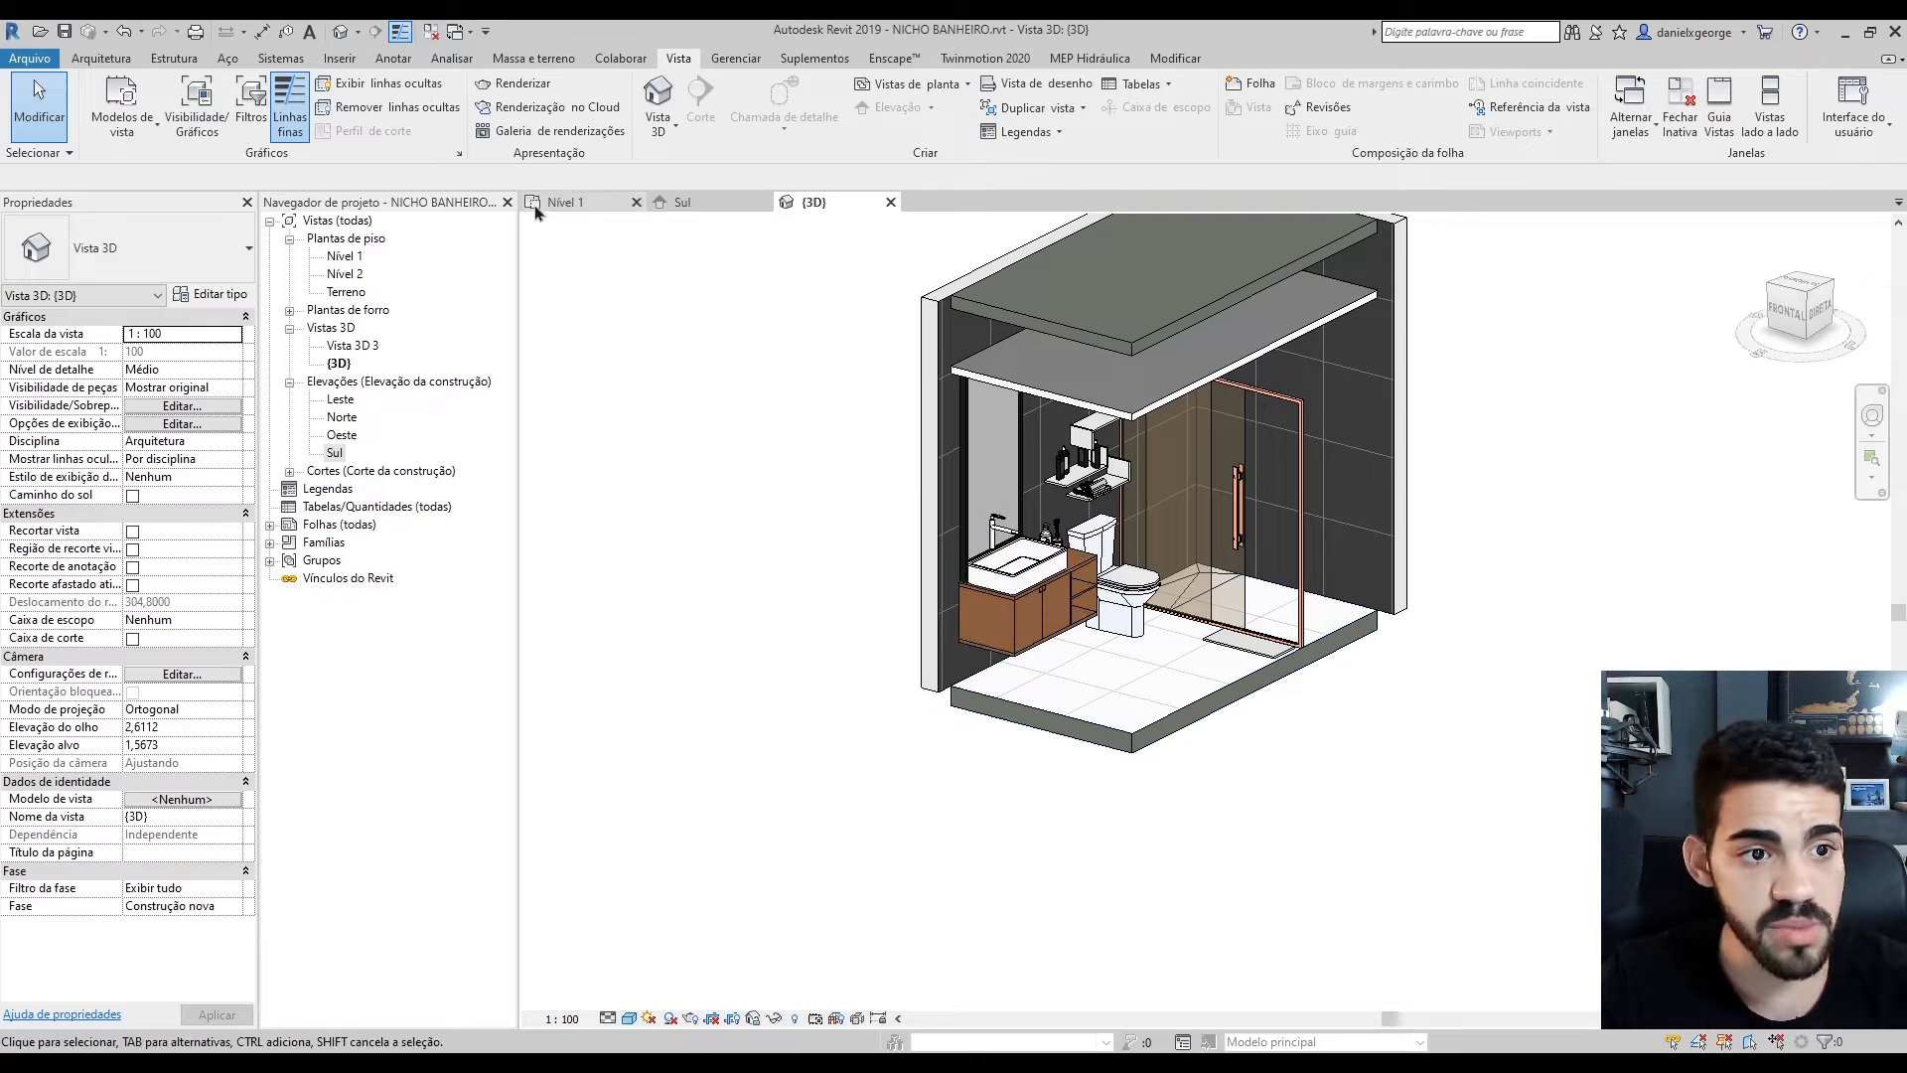
# Examine the bathroom's layout in the Nível 1 floor plan and its shower area and fixtures in the 3D view
pyautogui.scroll(2, 983, 716)
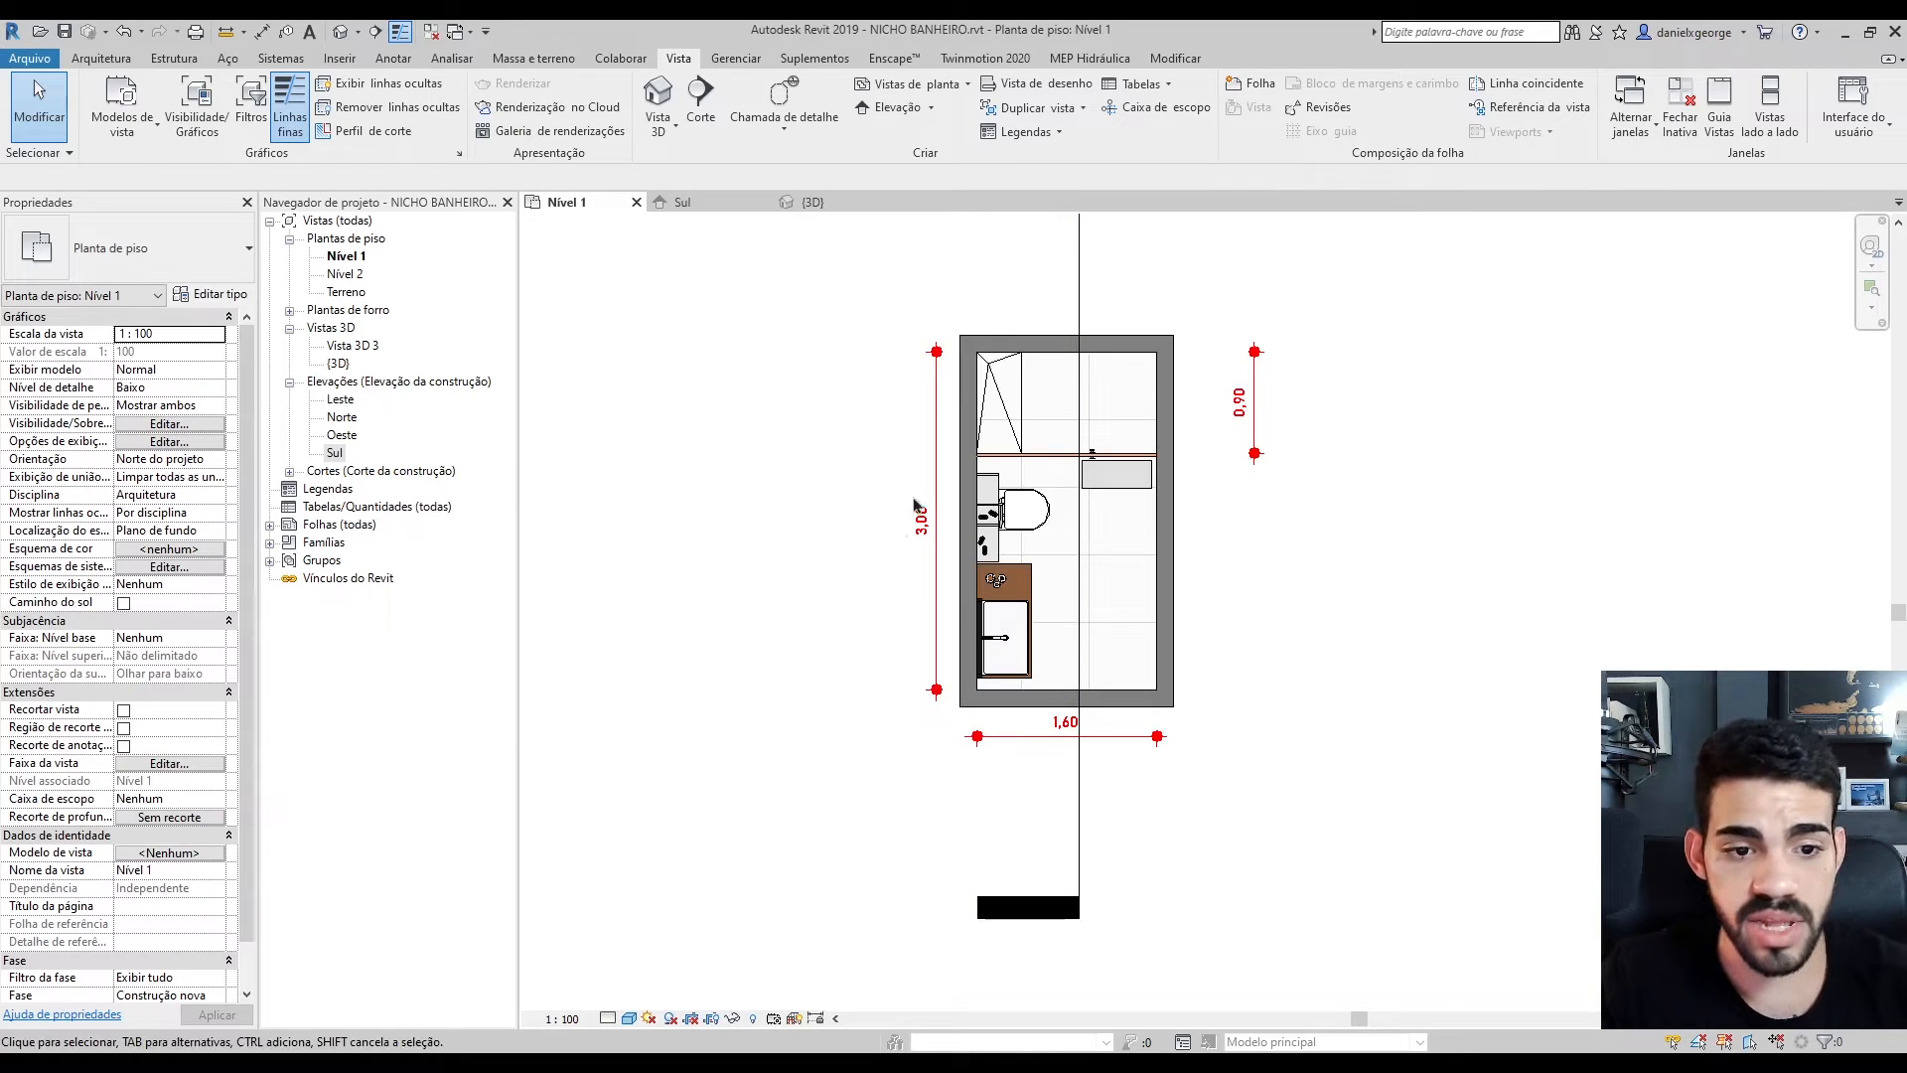
pyautogui.scroll(2, 974, 424)
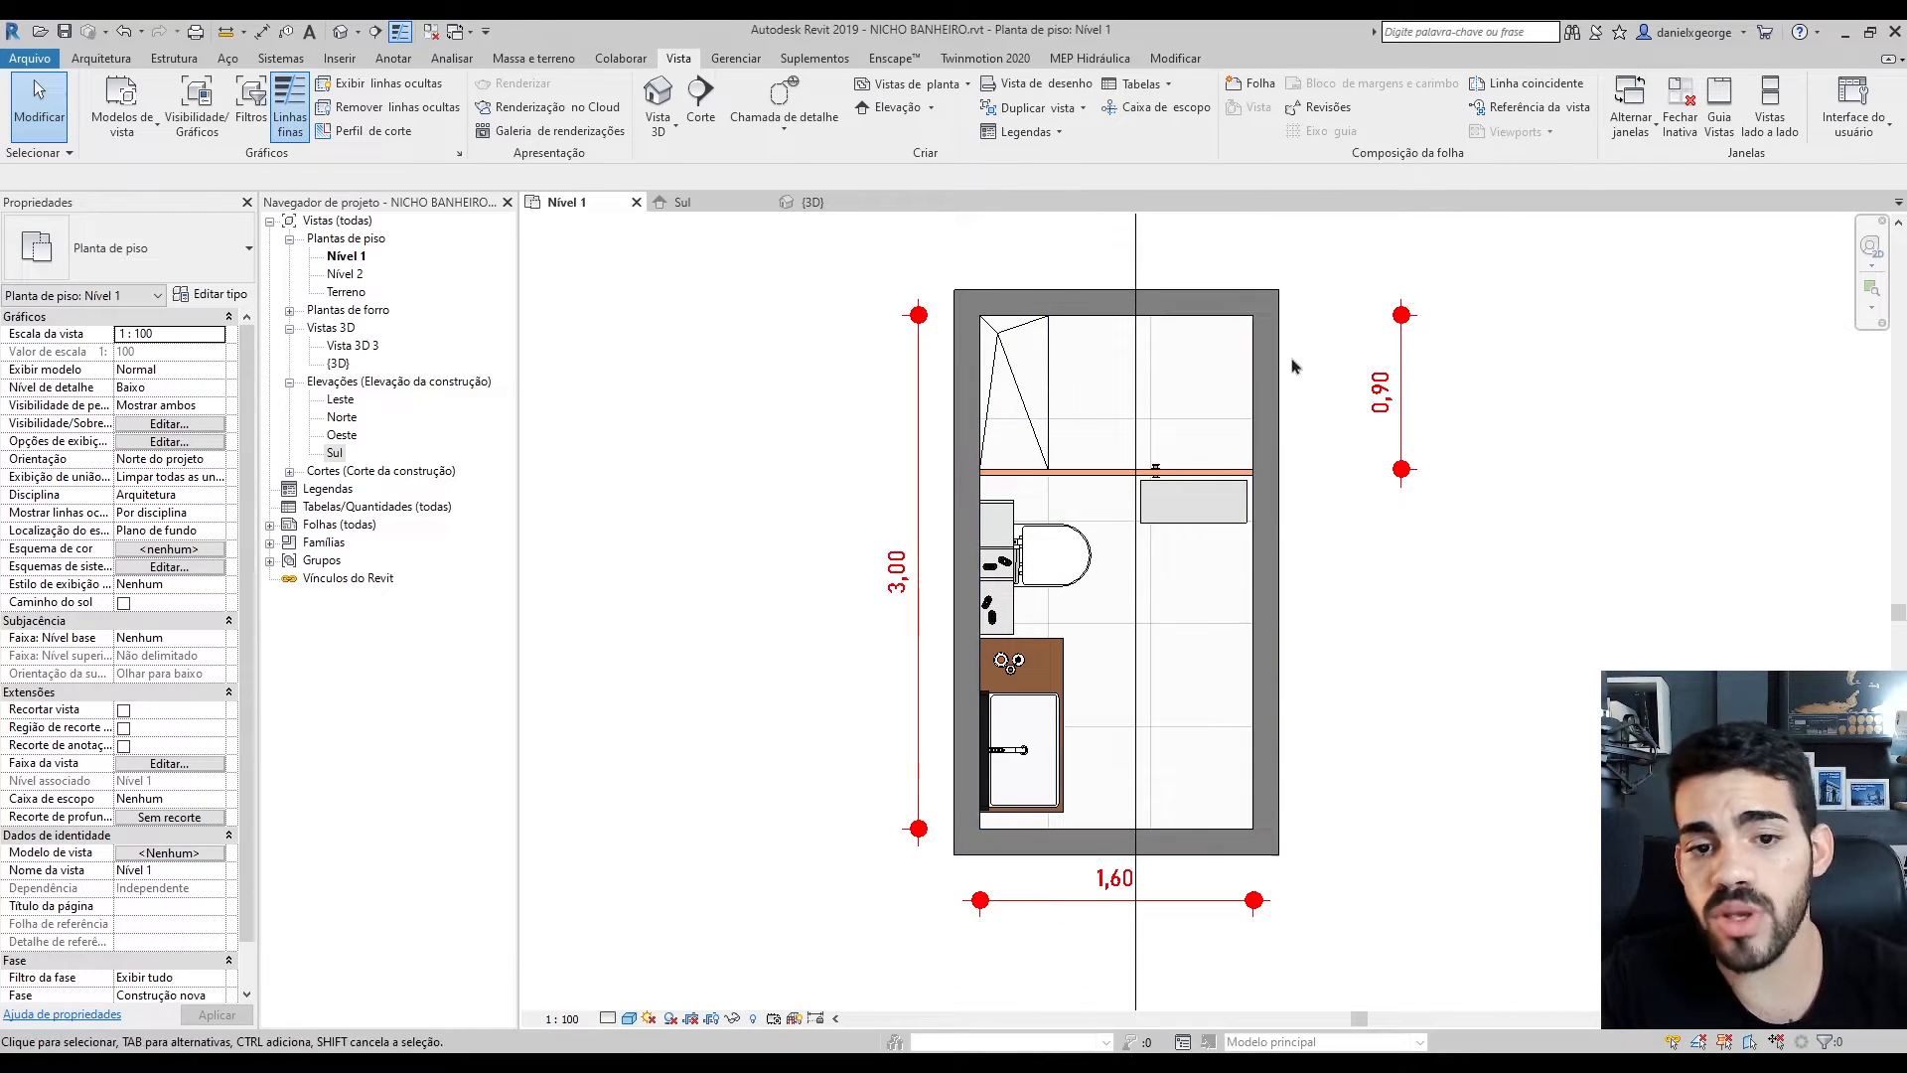
pyautogui.scroll(2, 1287, 365)
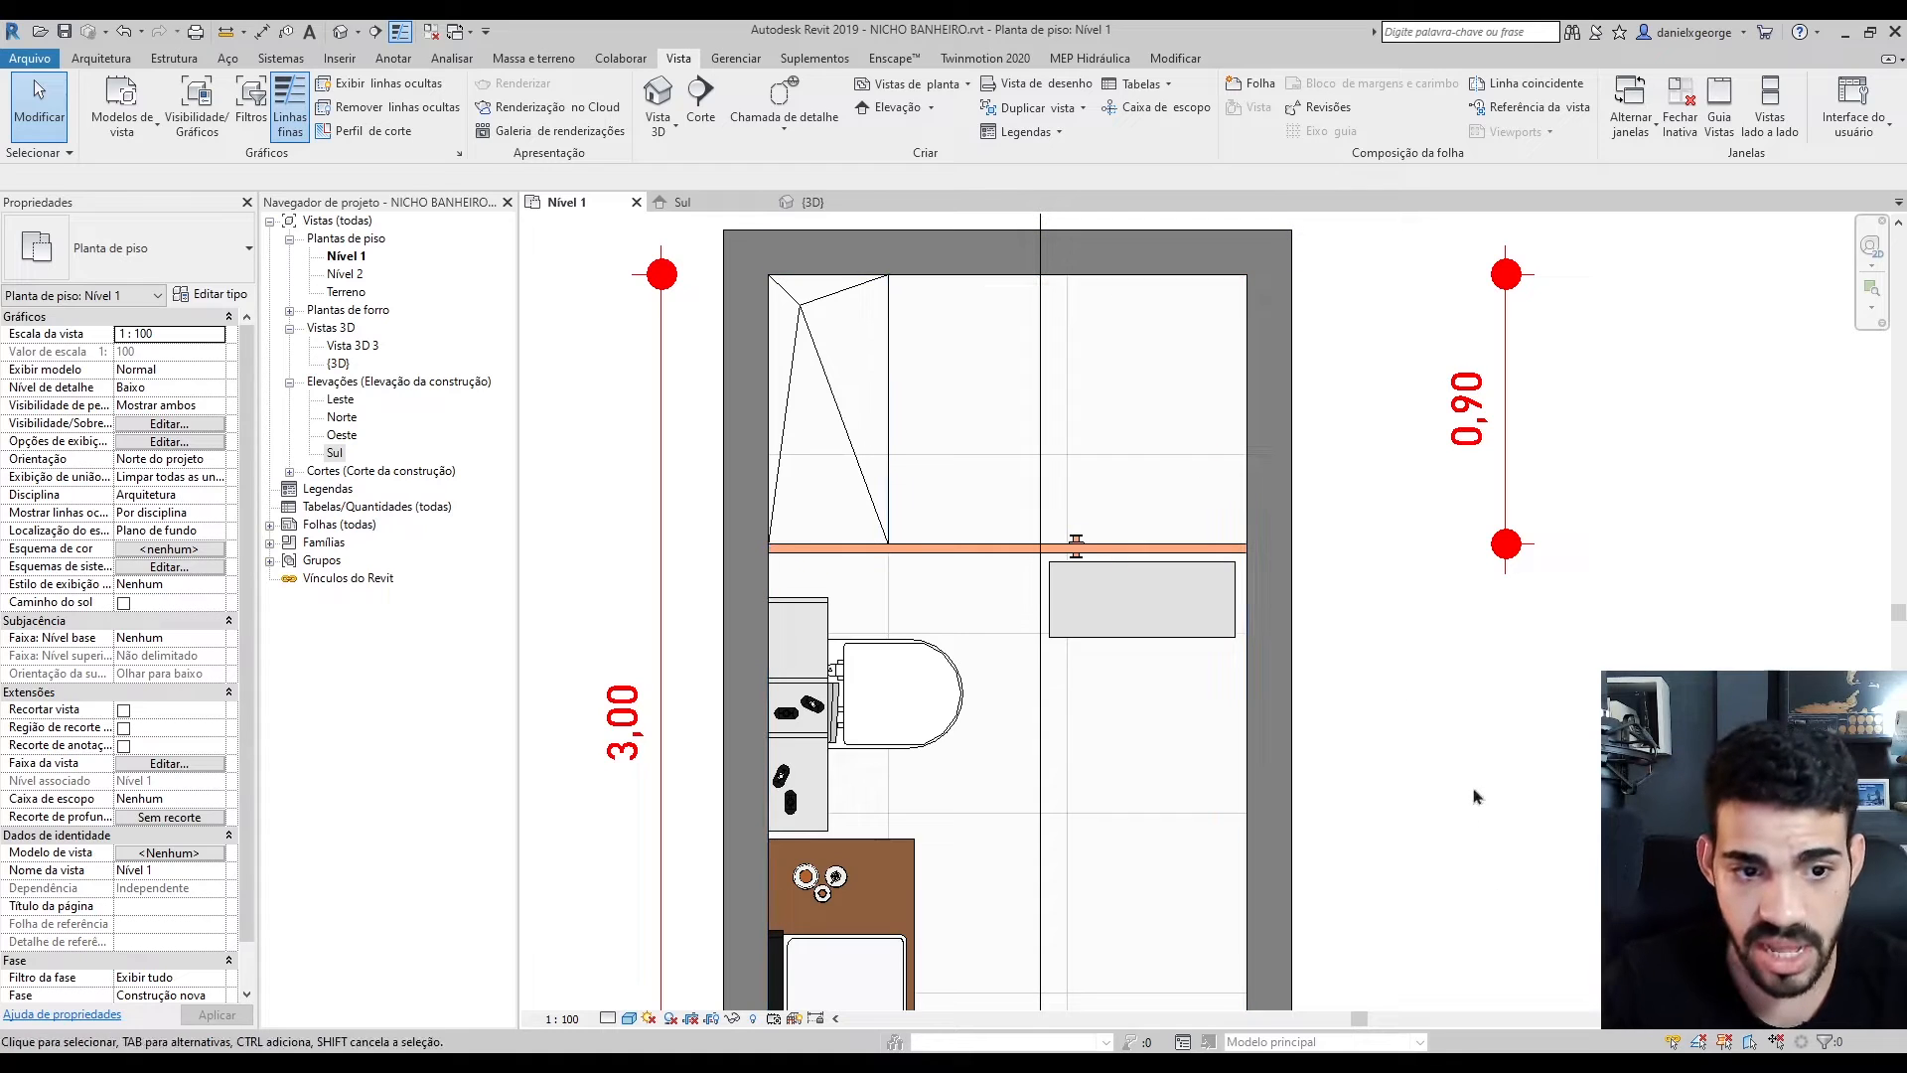
pyautogui.click(812, 202)
pyautogui.scroll(-2, 1326, 594)
pyautogui.keyDown('shift'); pyautogui.moveTo(1326, 594); pyautogui.dragTo(1411, 733, button='middle'); pyautogui.keyUp('shift')
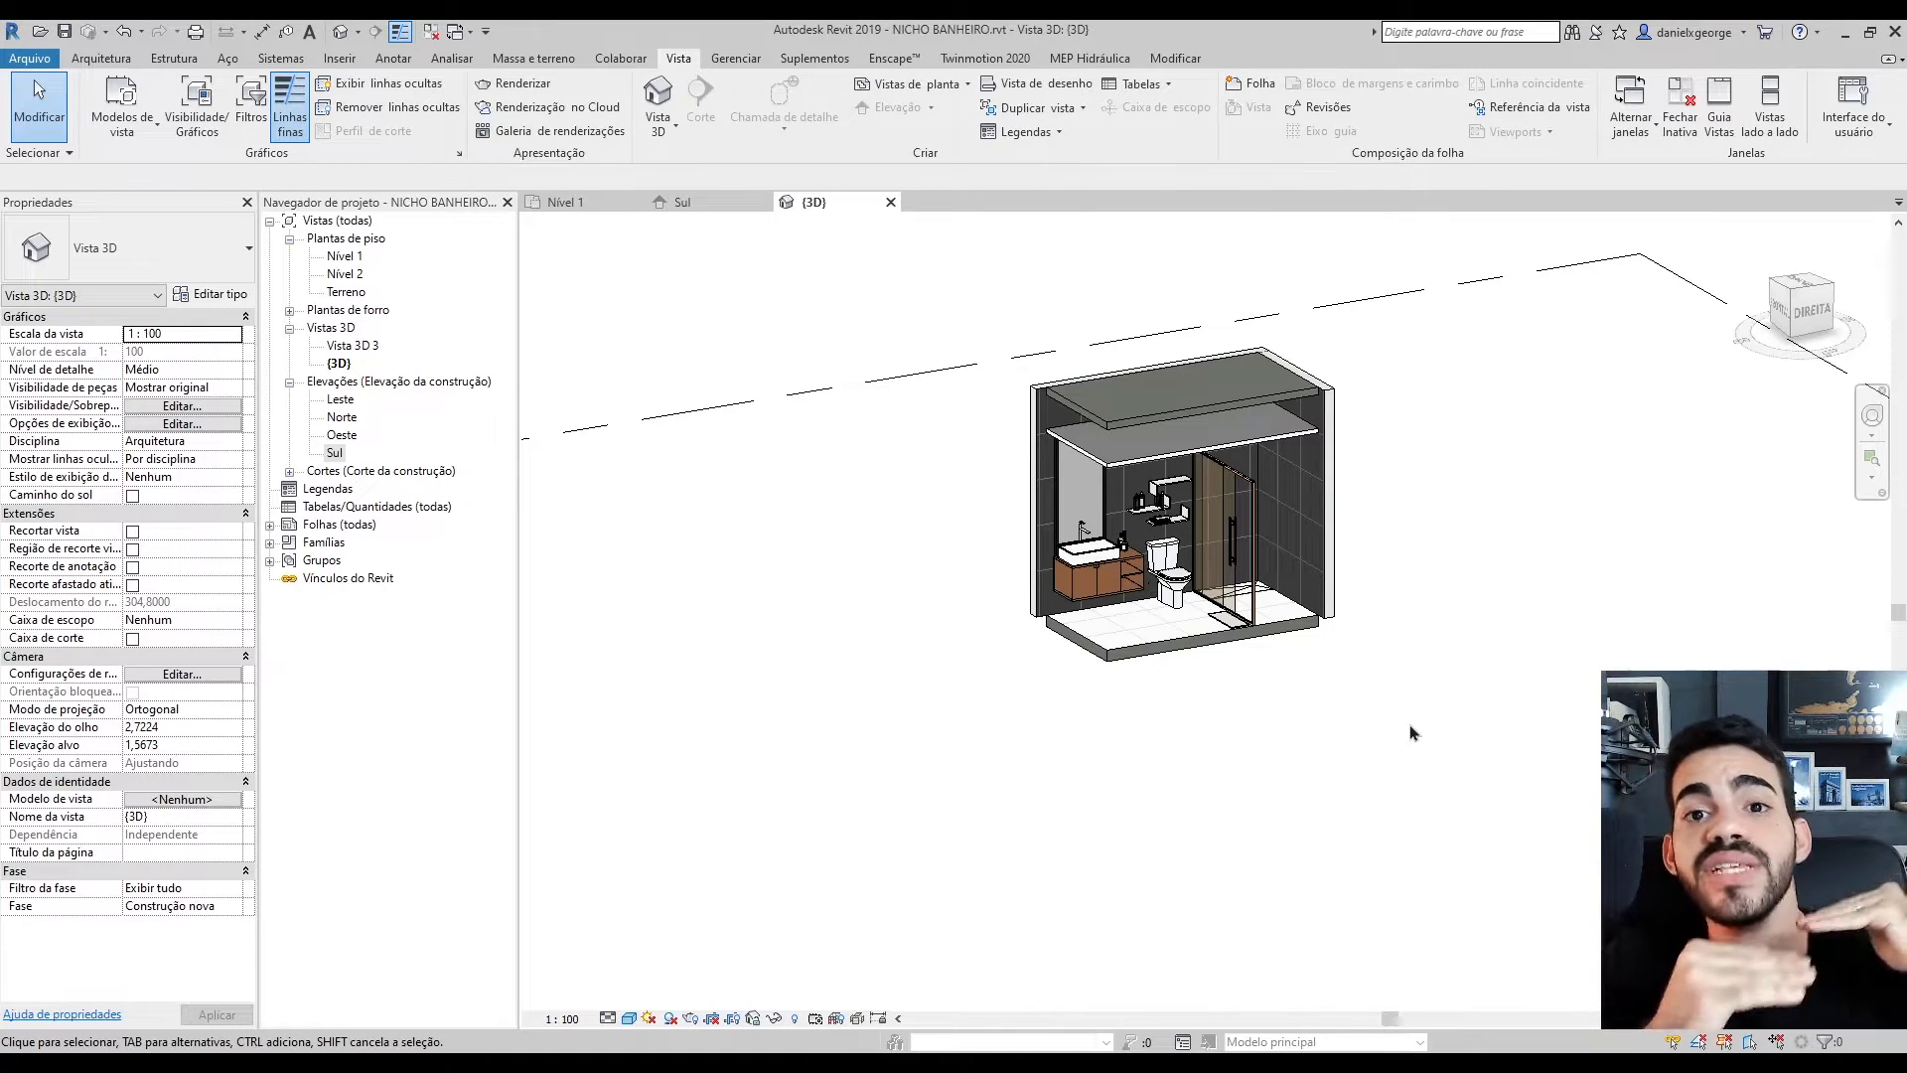
pyautogui.scroll(5, 1281, 582)
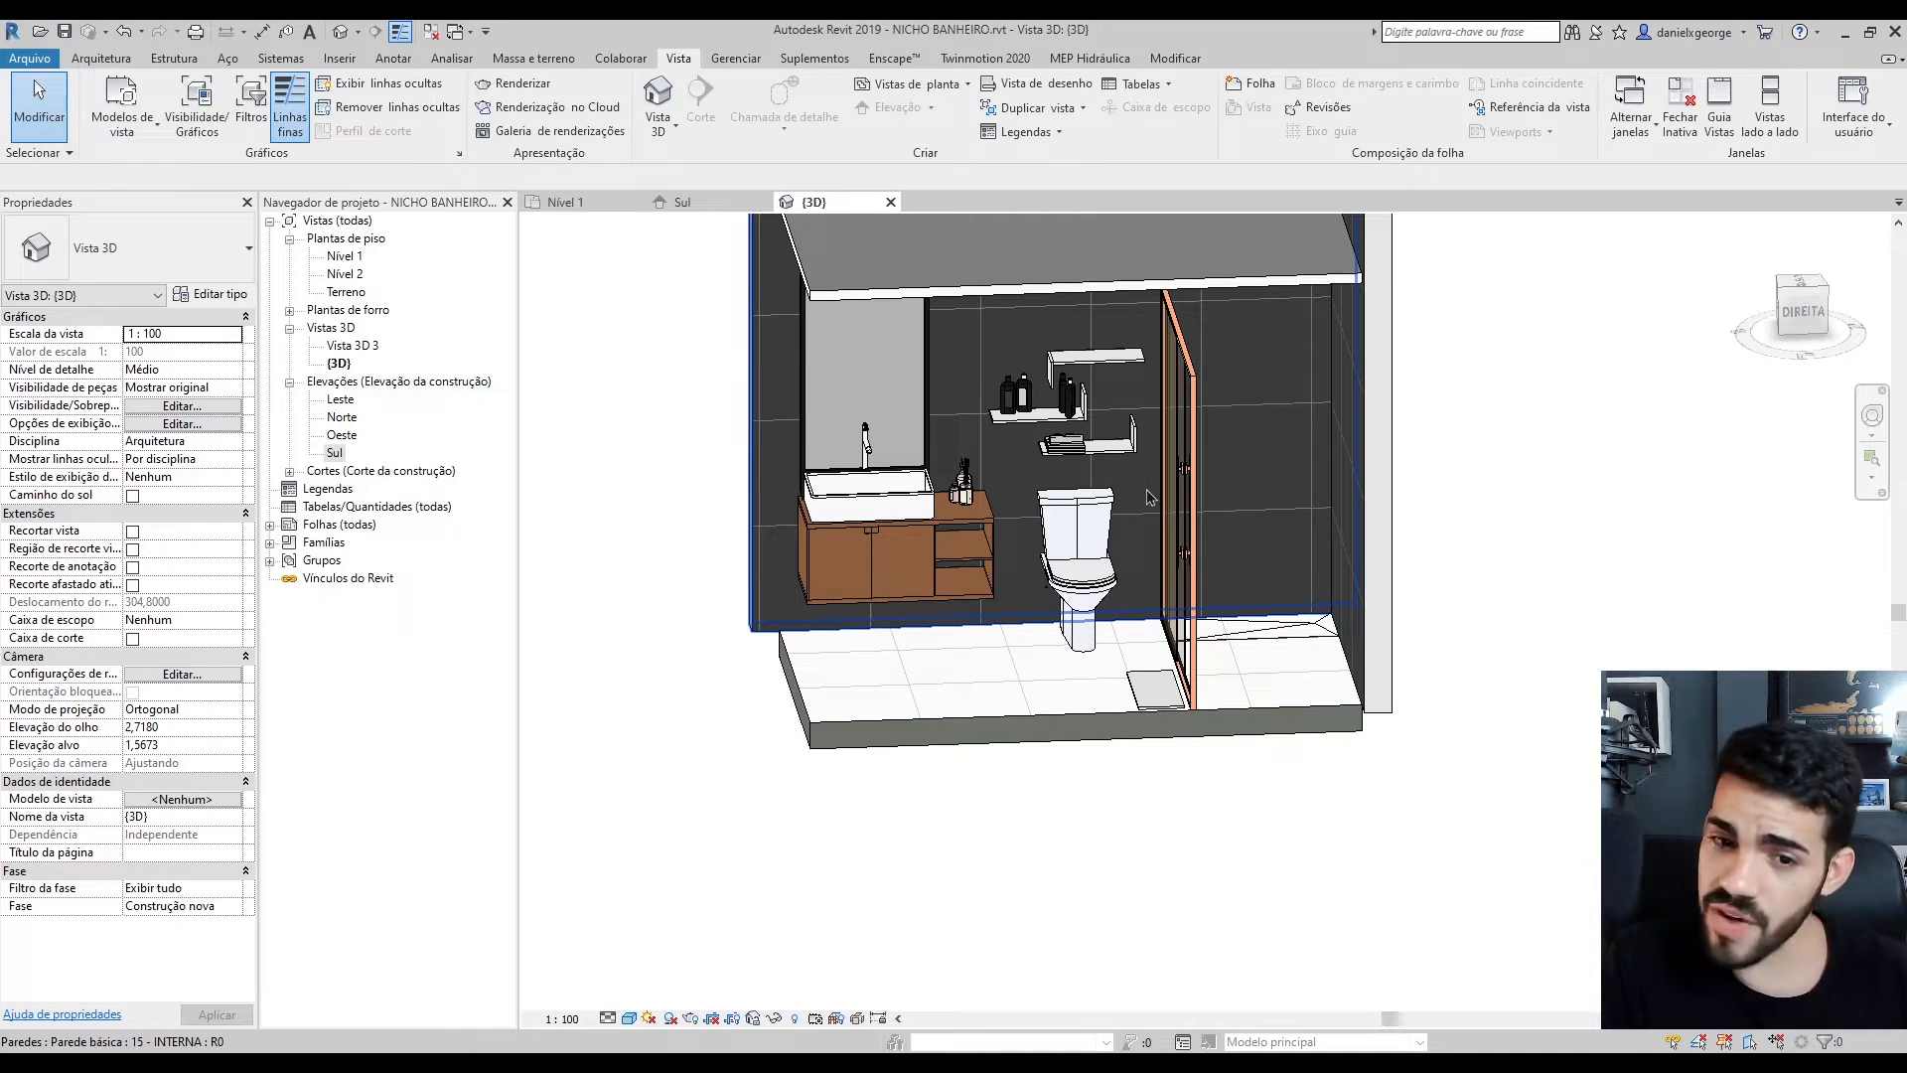
pyautogui.keyDown('shift'); pyautogui.moveTo(1150, 497); pyautogui.dragTo(1307, 497, button='middle'); pyautogui.keyUp('shift')
pyautogui.scroll(4, 1271, 443)
pyautogui.scroll(-6, 1270, 443)
pyautogui.scroll(3, 1309, 485)
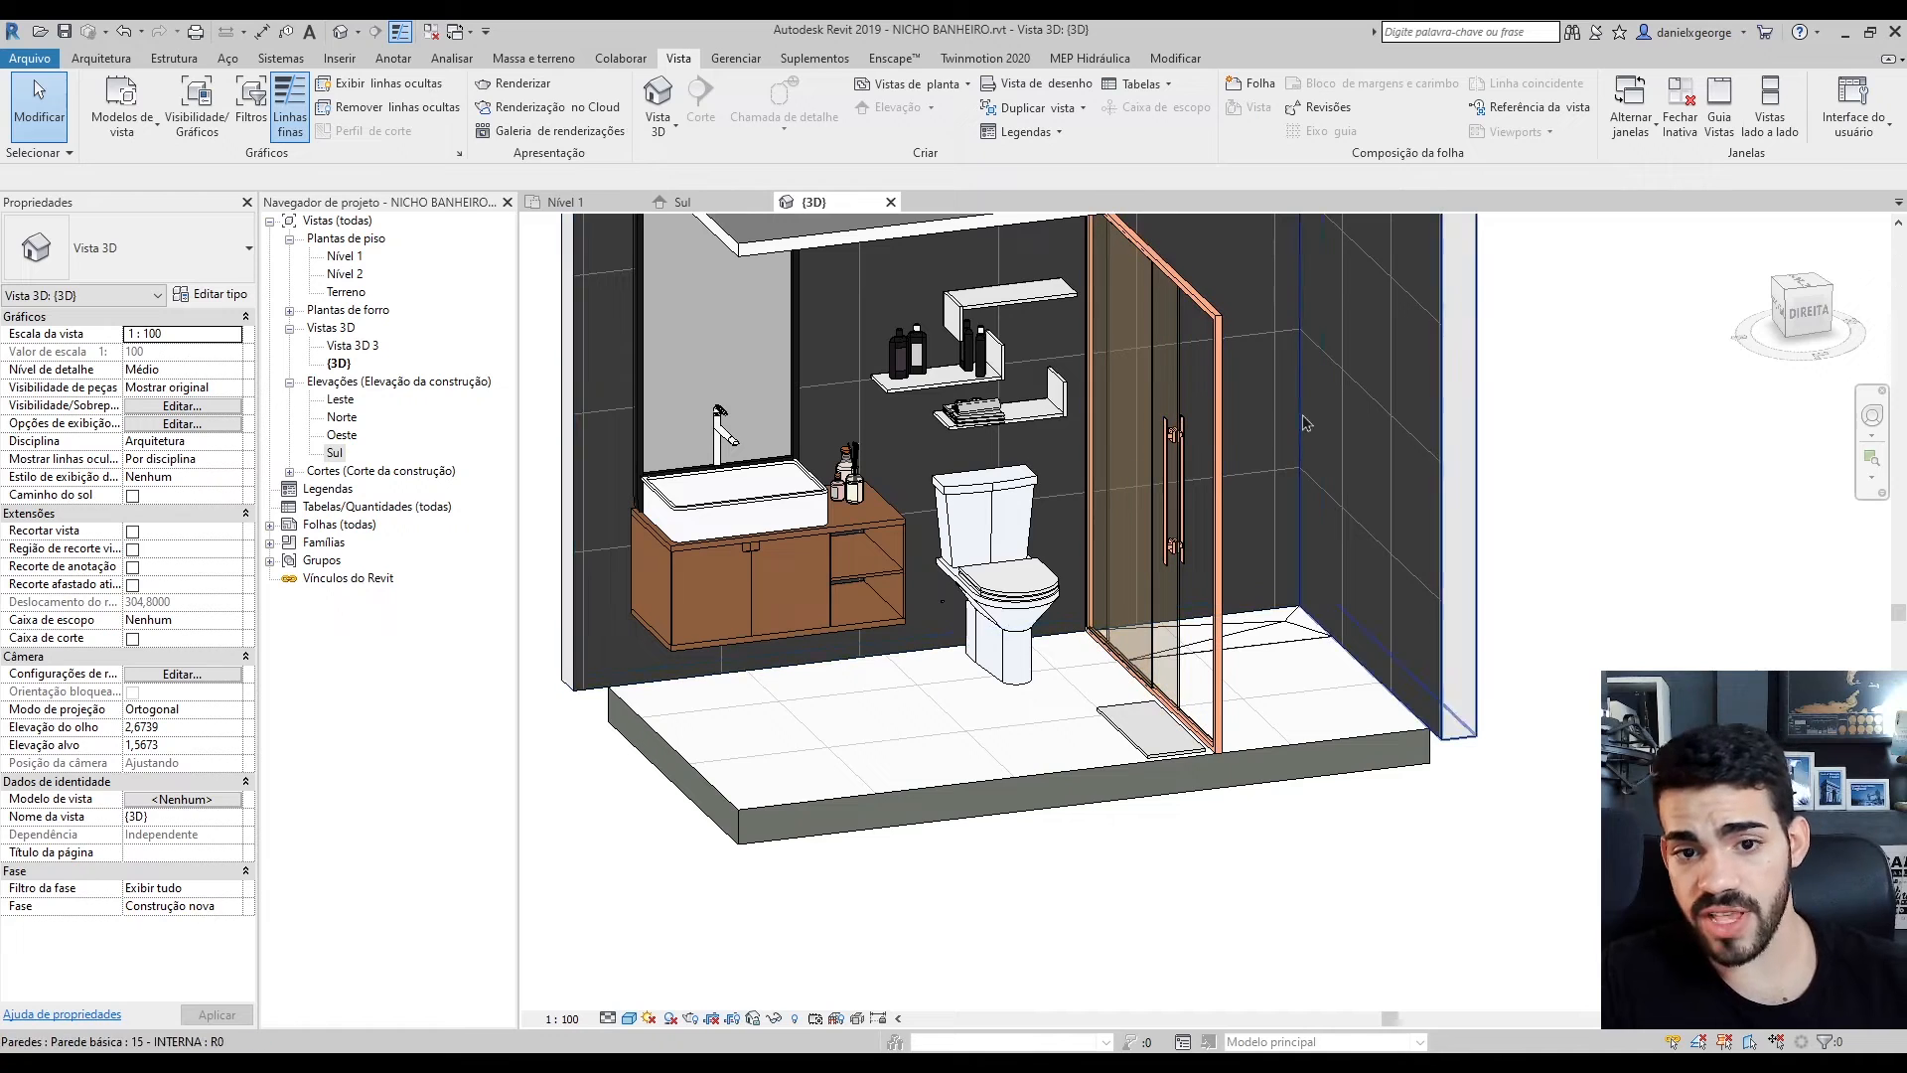
pyautogui.scroll(-1, 1220, 418)
pyautogui.scroll(-2, 1220, 419)
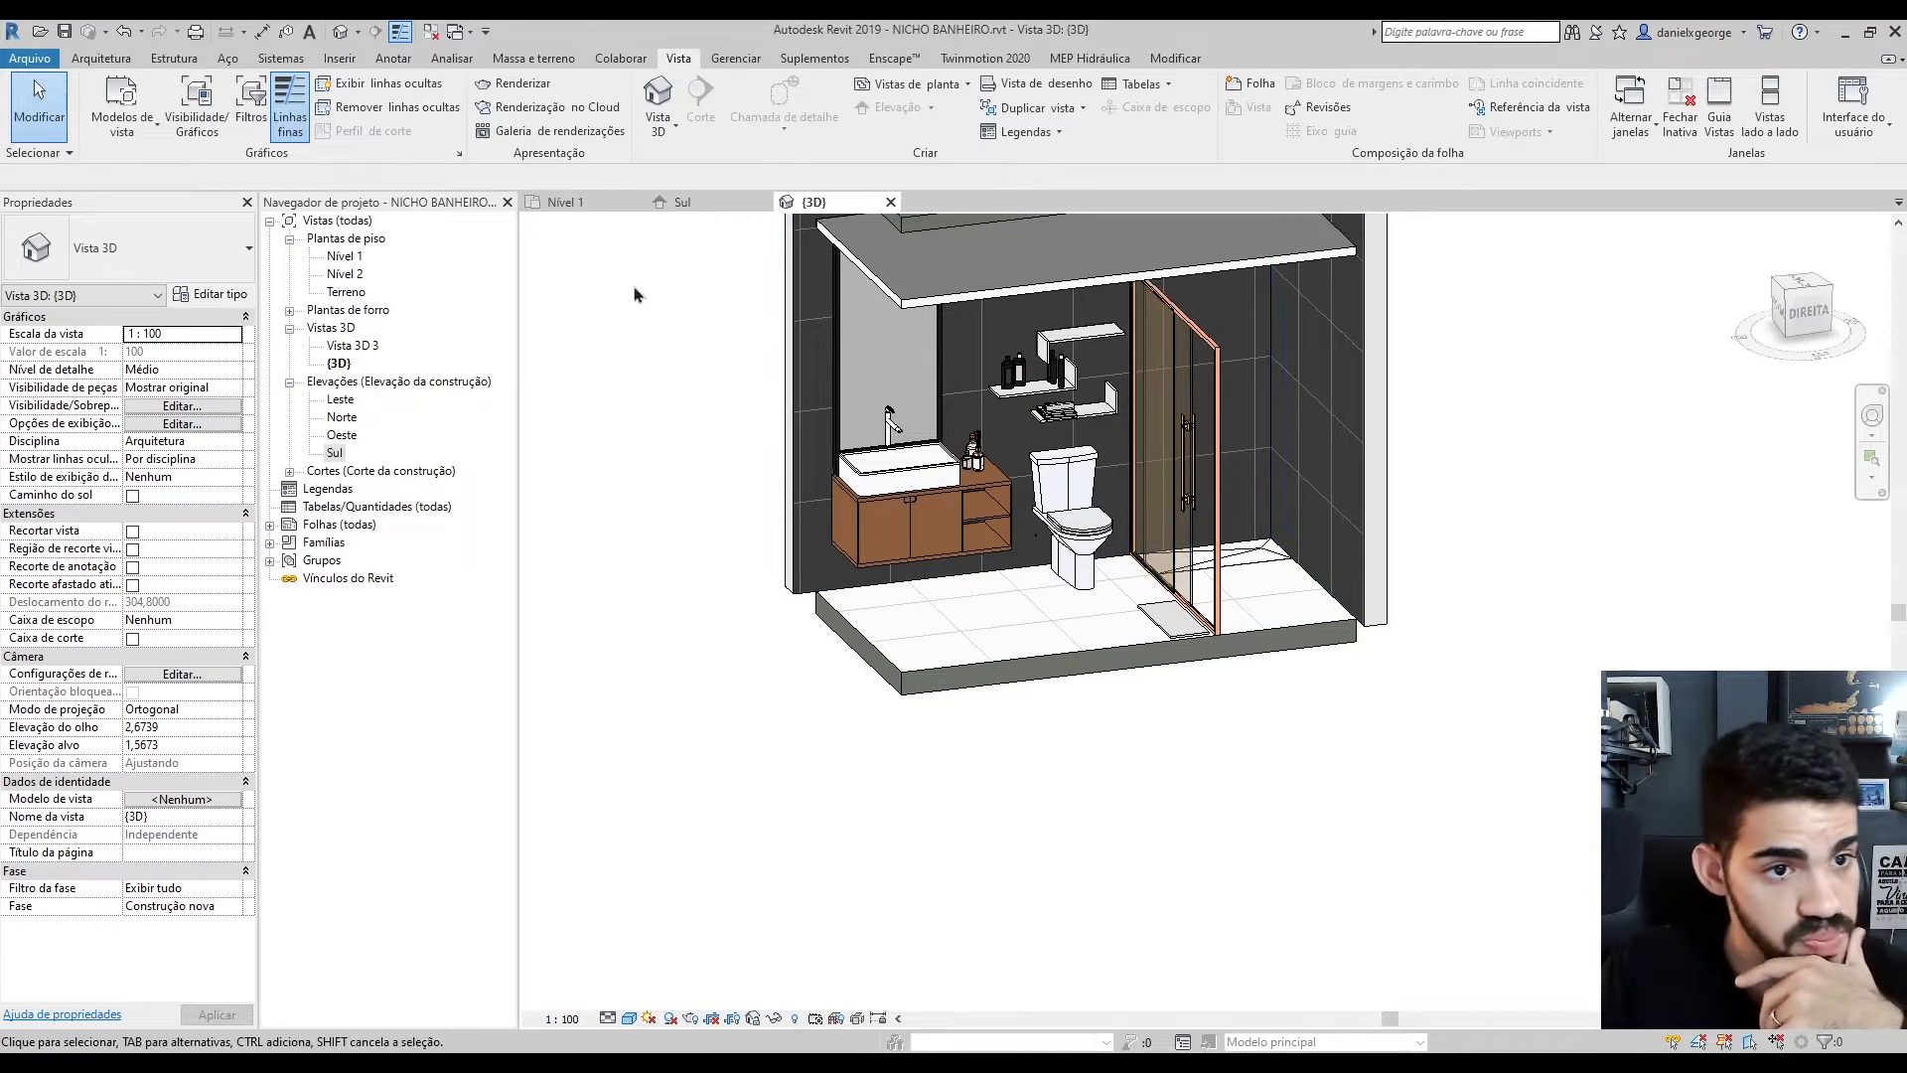
# Open the section view Corte 1 from its marker in the Nível 1 floor plan, showing the tiled bathroom wall
pyautogui.click(562, 204)
pyautogui.scroll(-4, 1128, 472)
pyautogui.moveTo(1113, 404); pyautogui.dragTo(1175, 641, button='middle')
pyautogui.scroll(-2, 1167, 616)
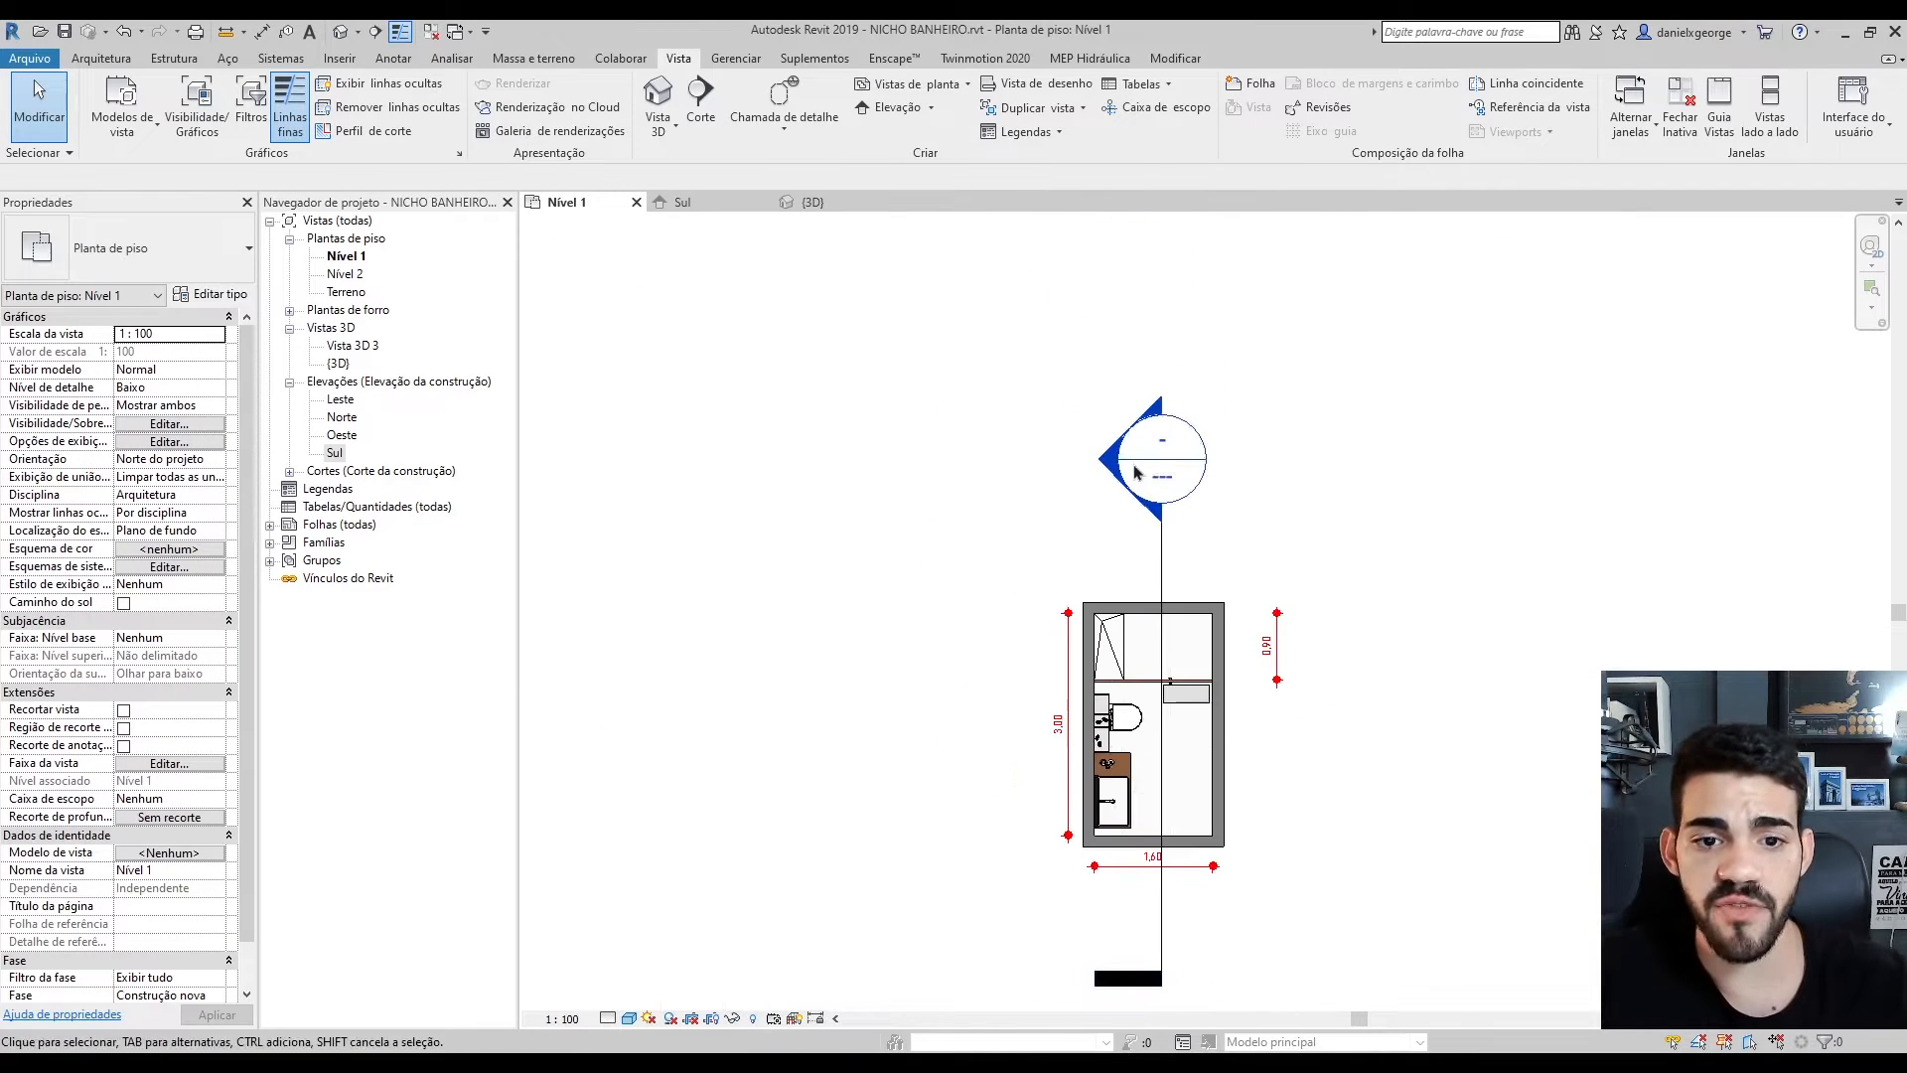
pyautogui.doubleClick(1138, 471)
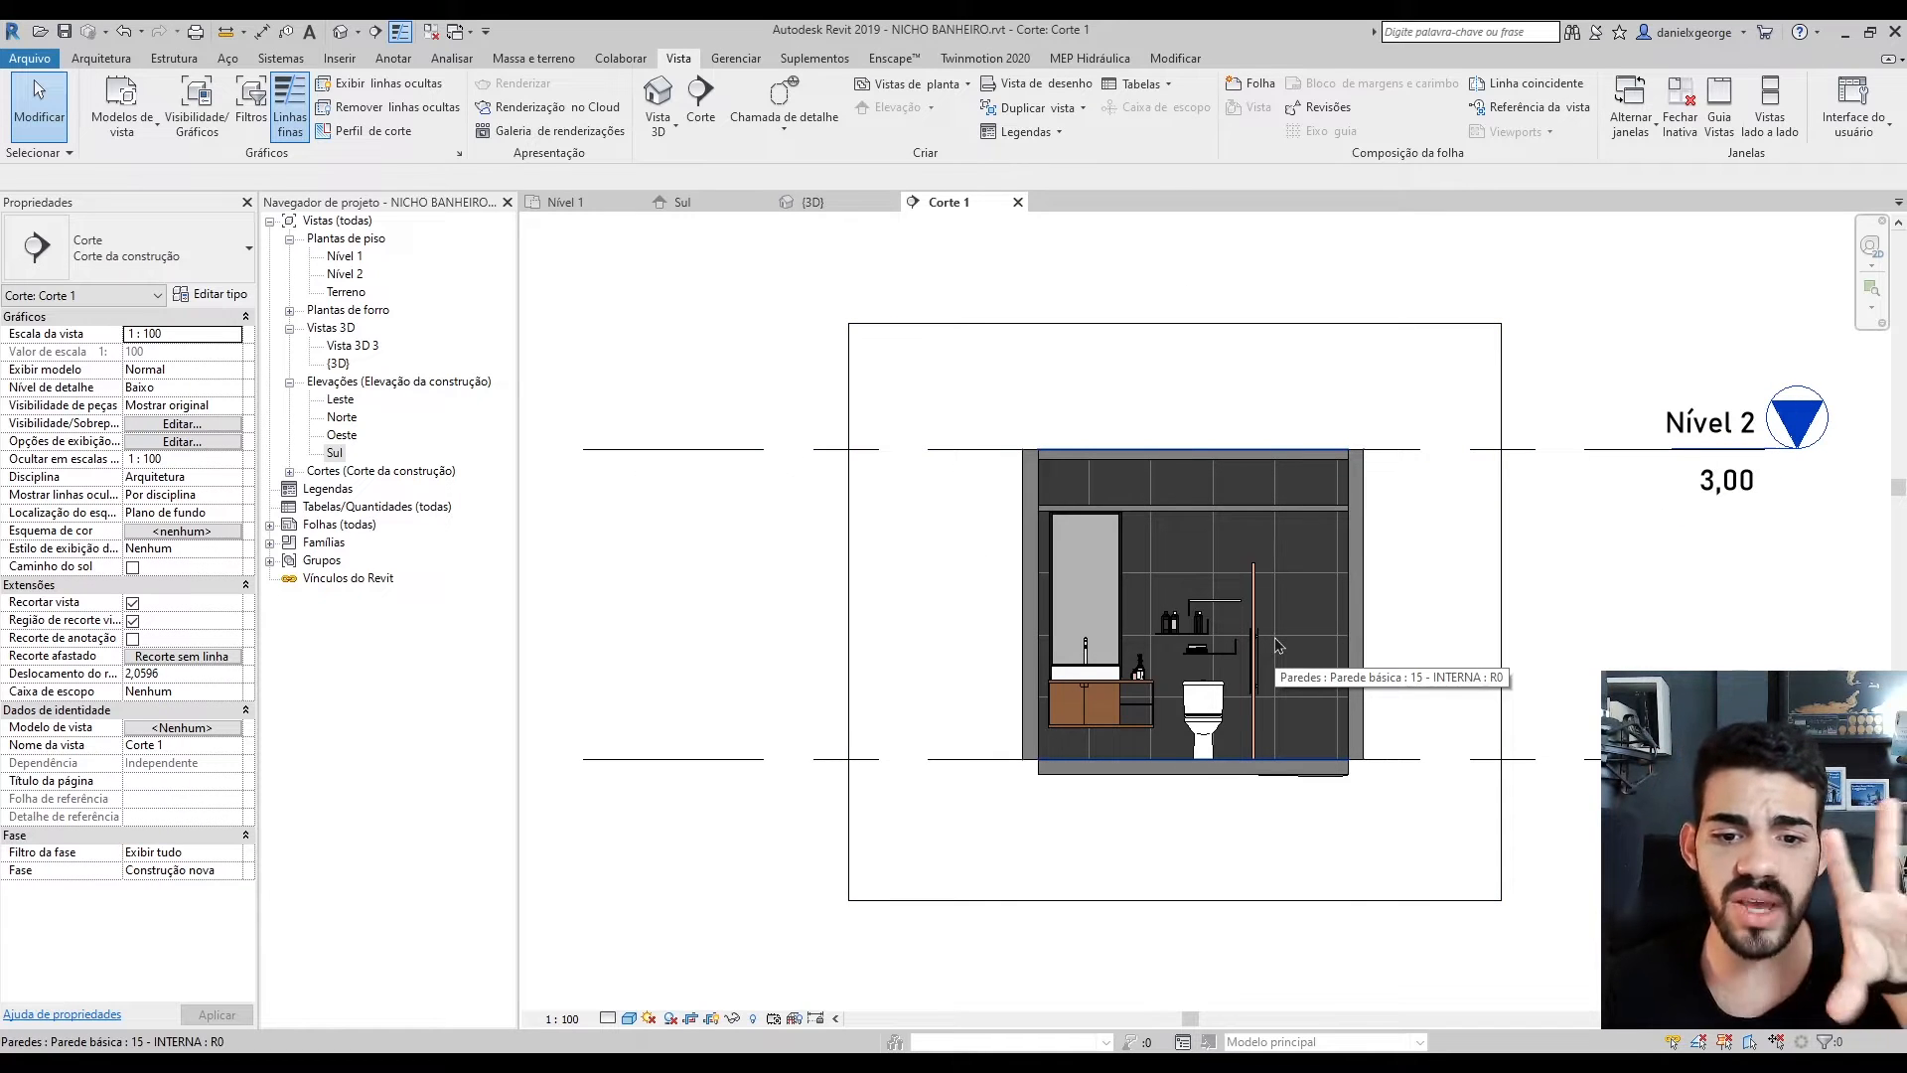
pyautogui.scroll(5, 1279, 646)
pyautogui.scroll(-5, 1291, 651)
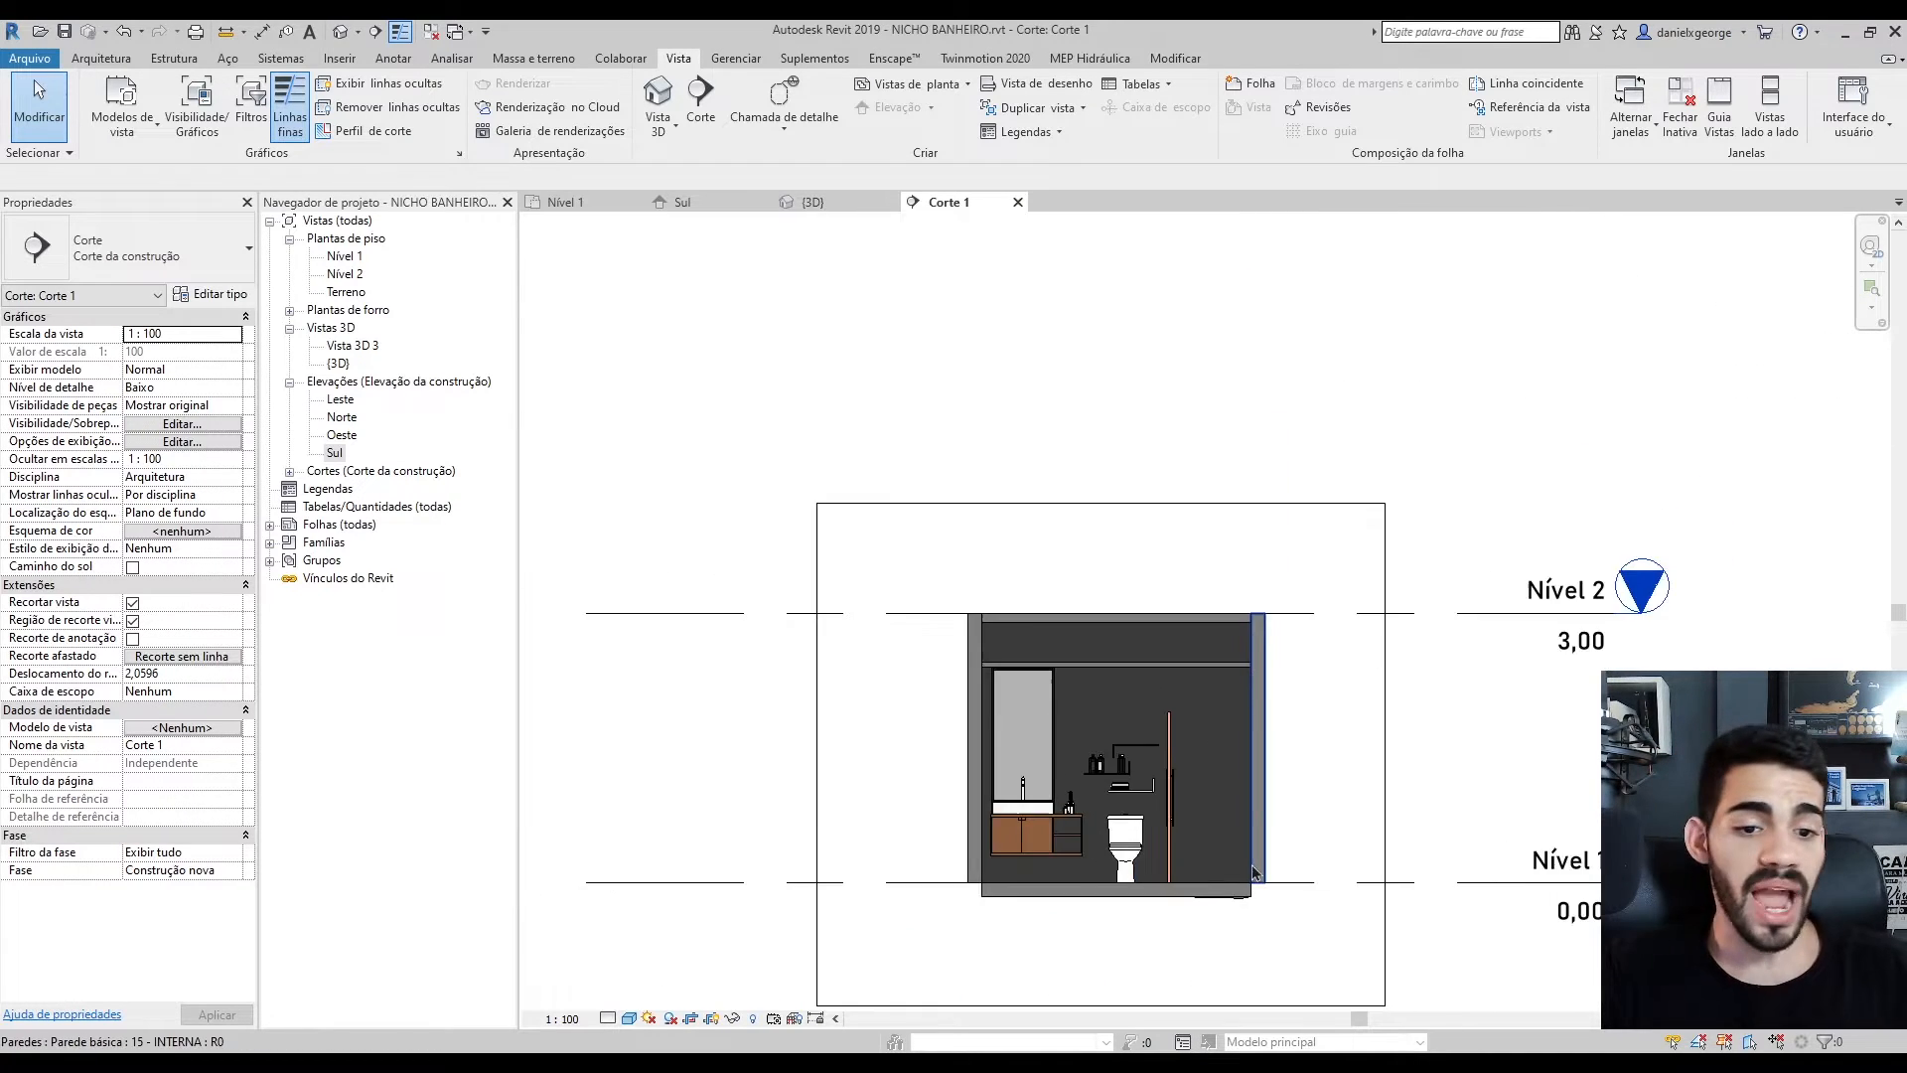
pyautogui.scroll(3, 1221, 896)
pyautogui.moveTo(1222, 896); pyautogui.dragTo(1297, 782, button='middle')
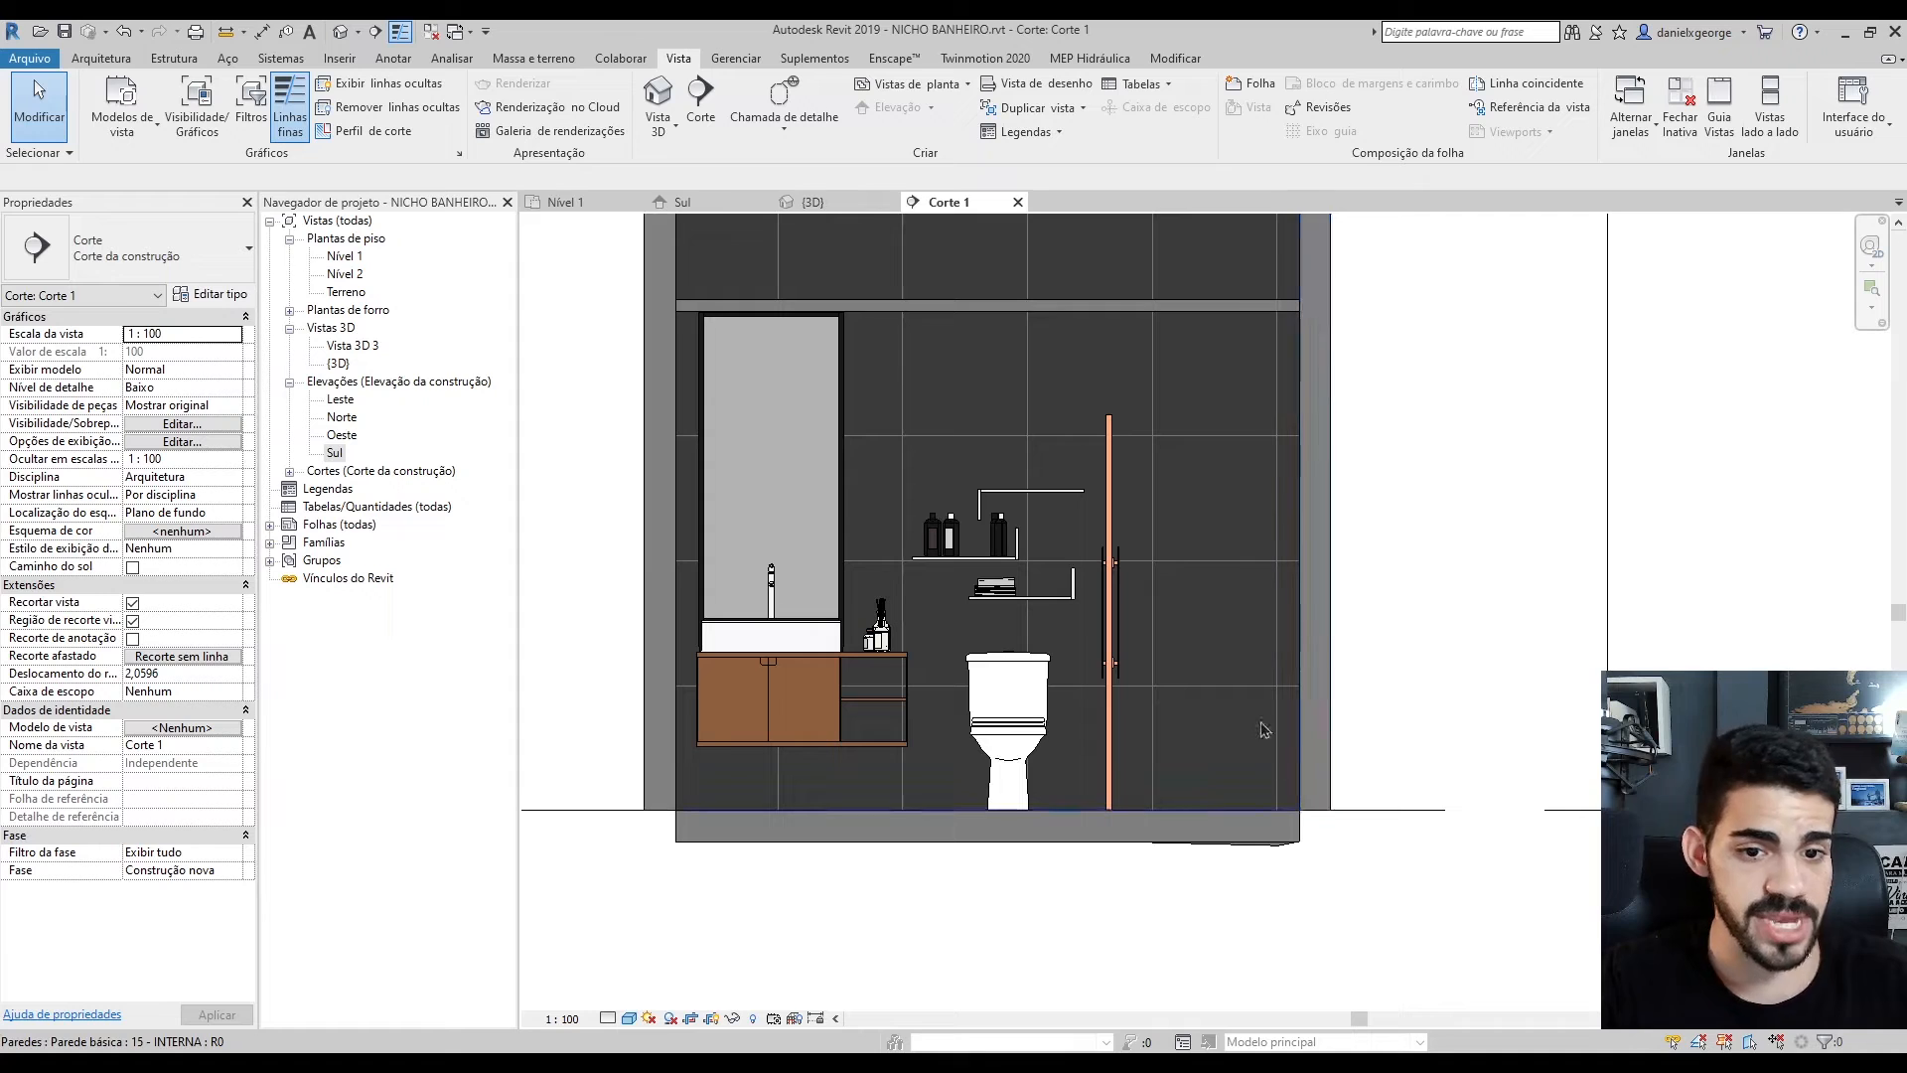
# Create an in-place model in the Modelos genéricos category and name it Nicho
pyautogui.click(101, 58)
pyautogui.click(261, 117)
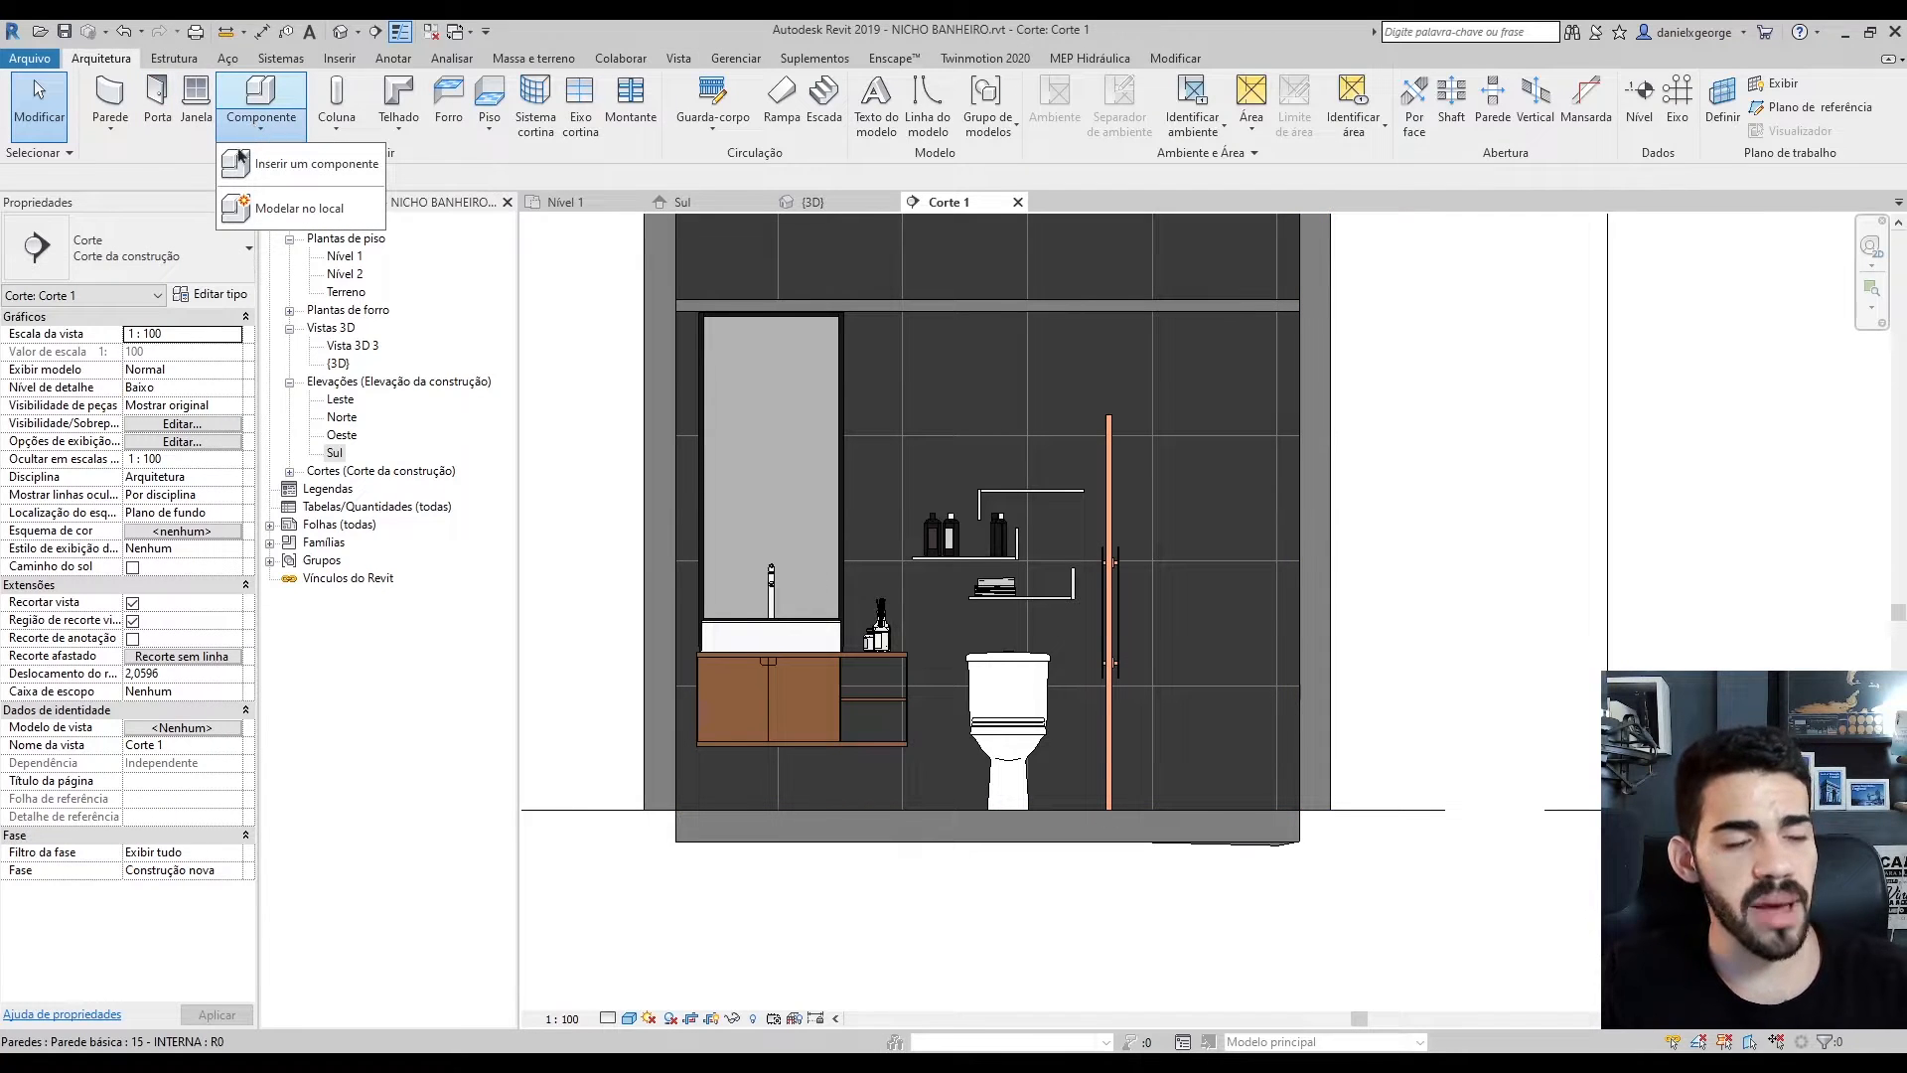
pyautogui.click(260, 210)
pyautogui.click(754, 401)
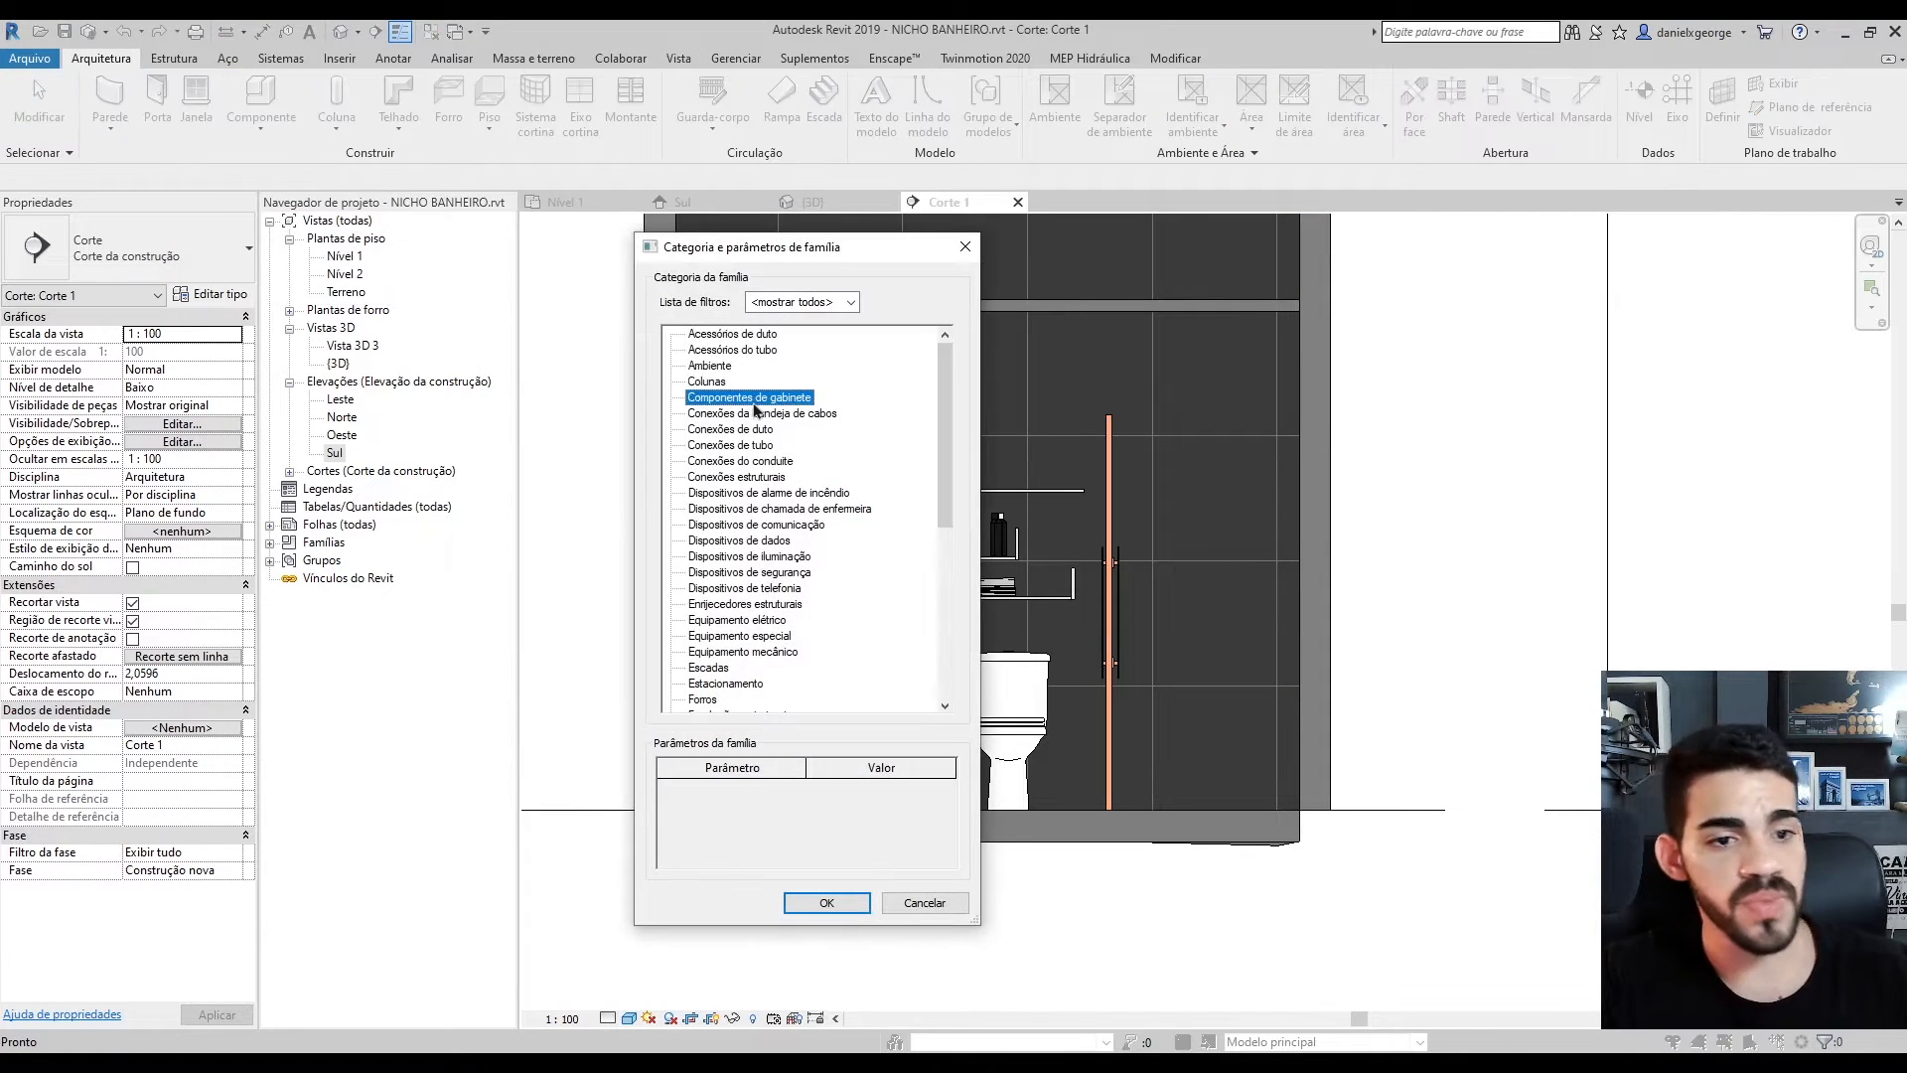
pyautogui.write('mod')
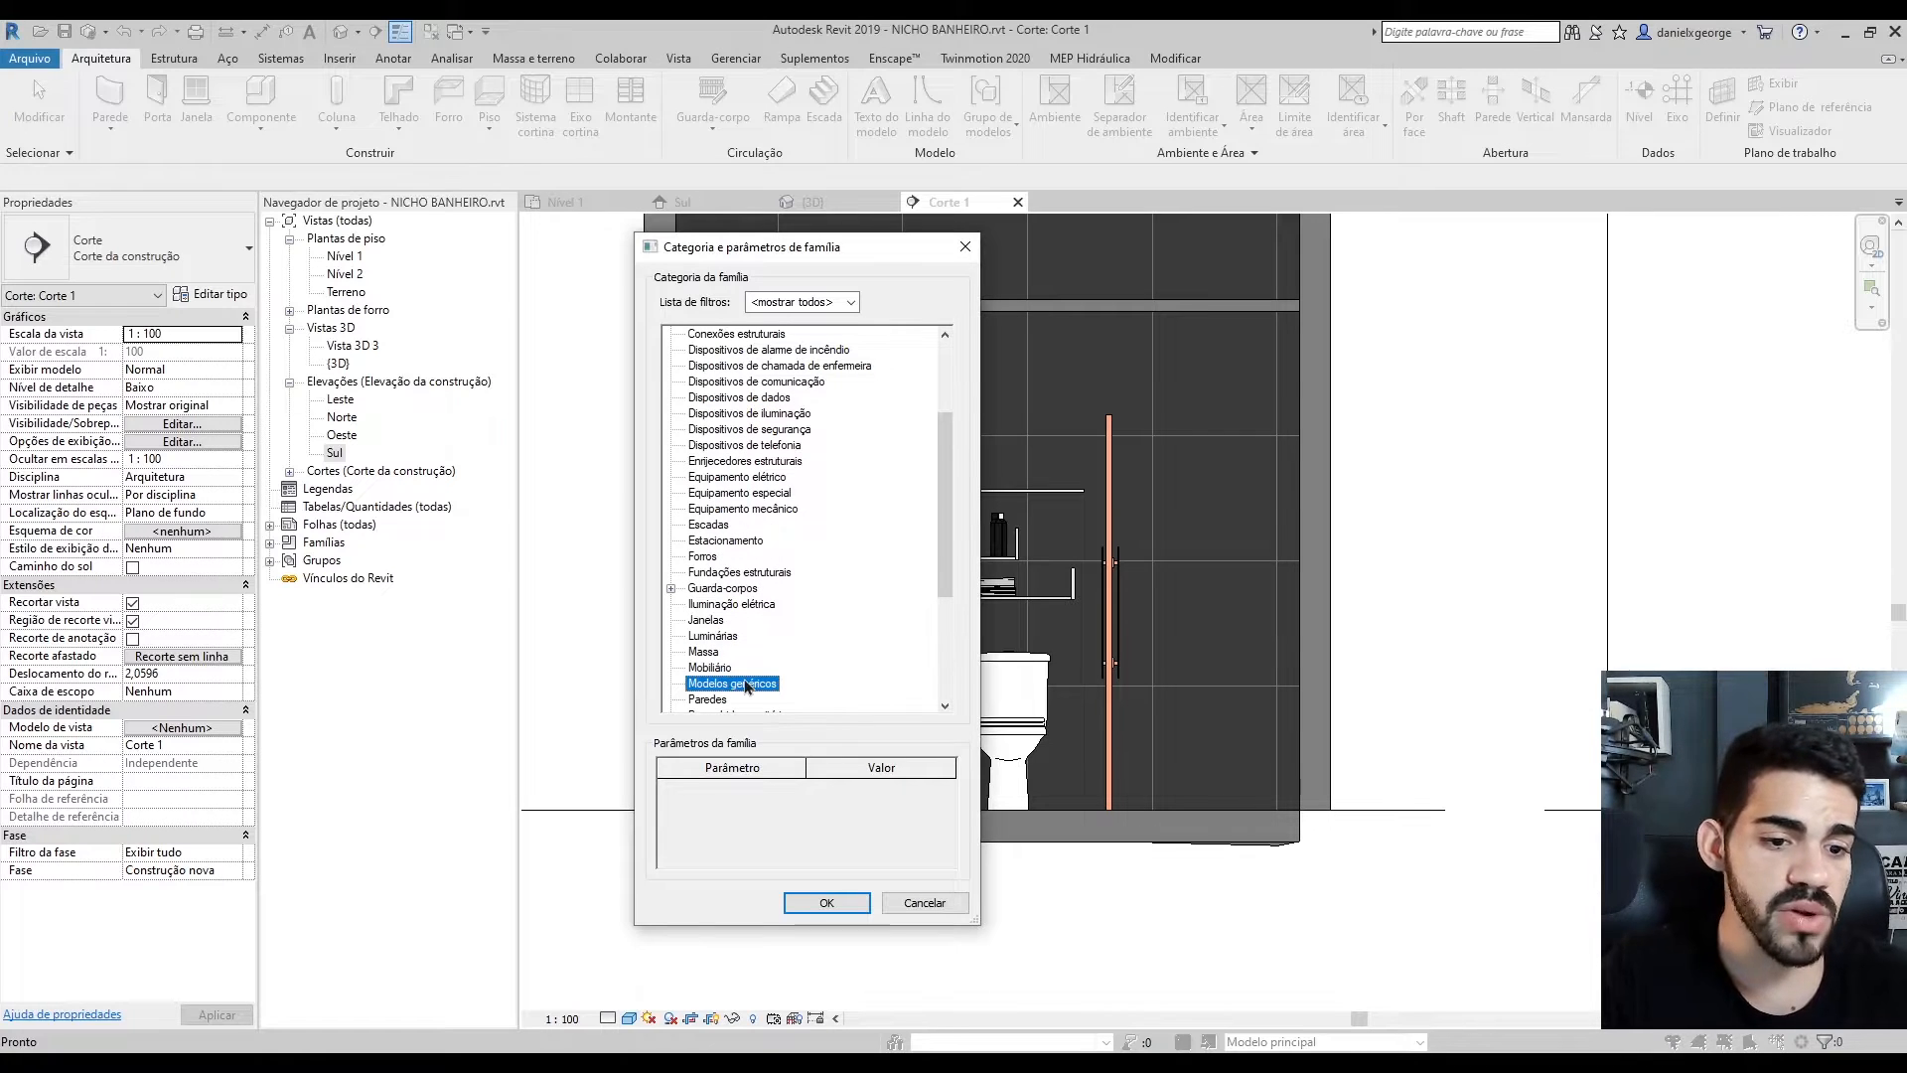
pyautogui.press('Return')
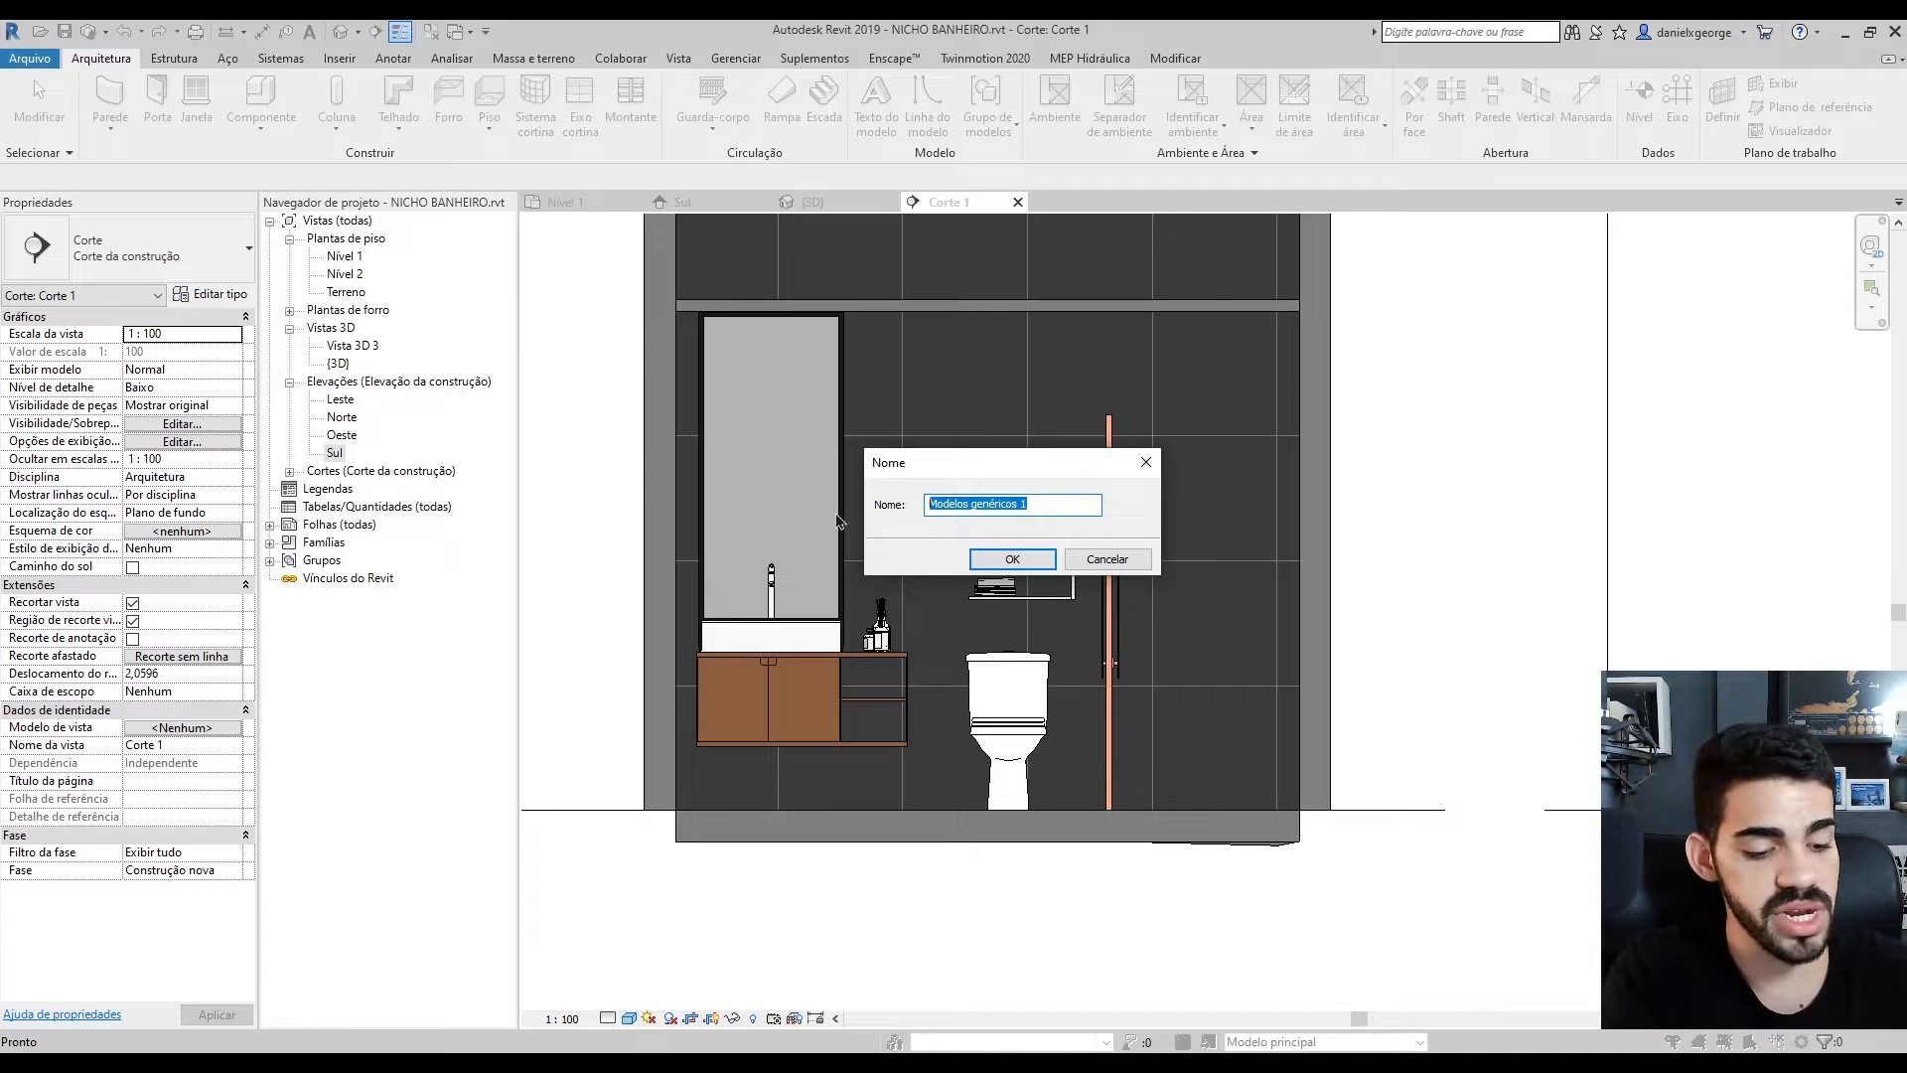
pyautogui.write('Nicho')
pyautogui.press('Return')
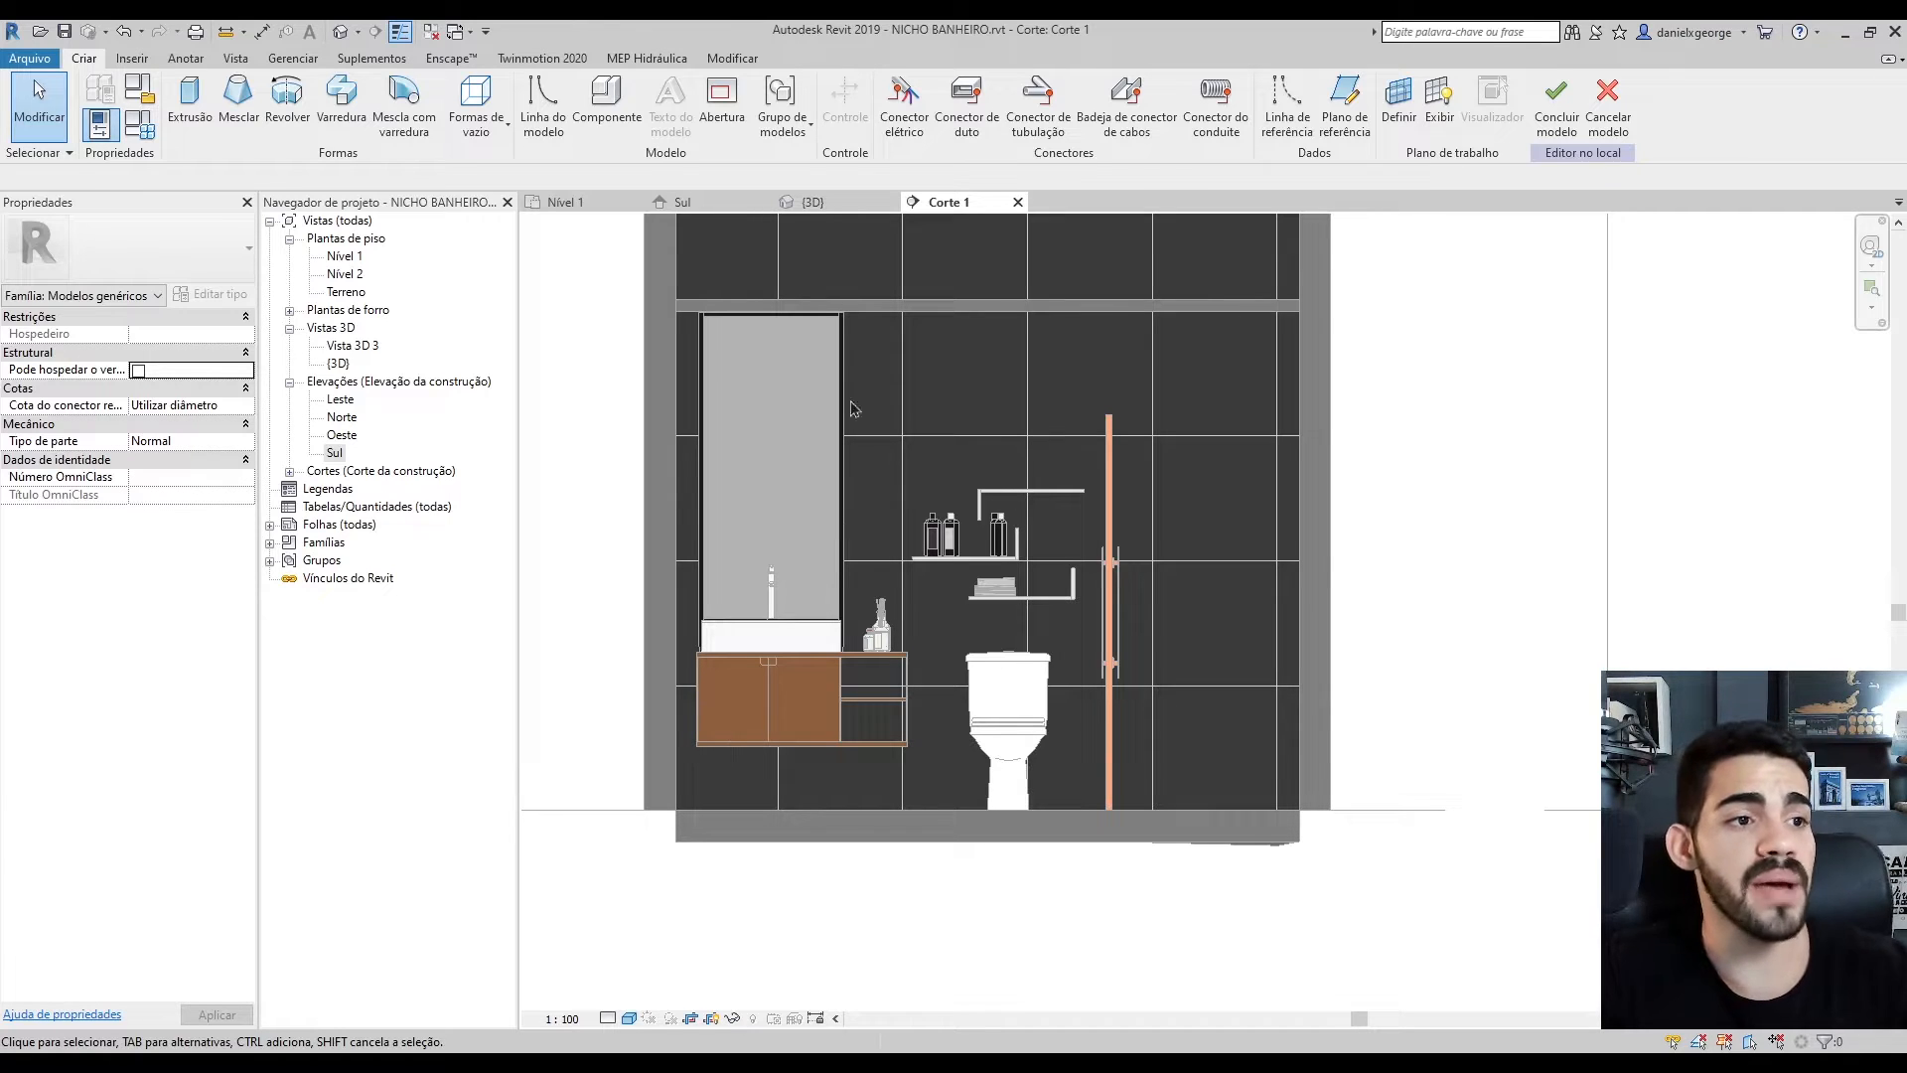
# Start a void extrusion, picking the tiled wall behind the toilet and shower as its work plane
pyautogui.scroll(2, 1168, 616)
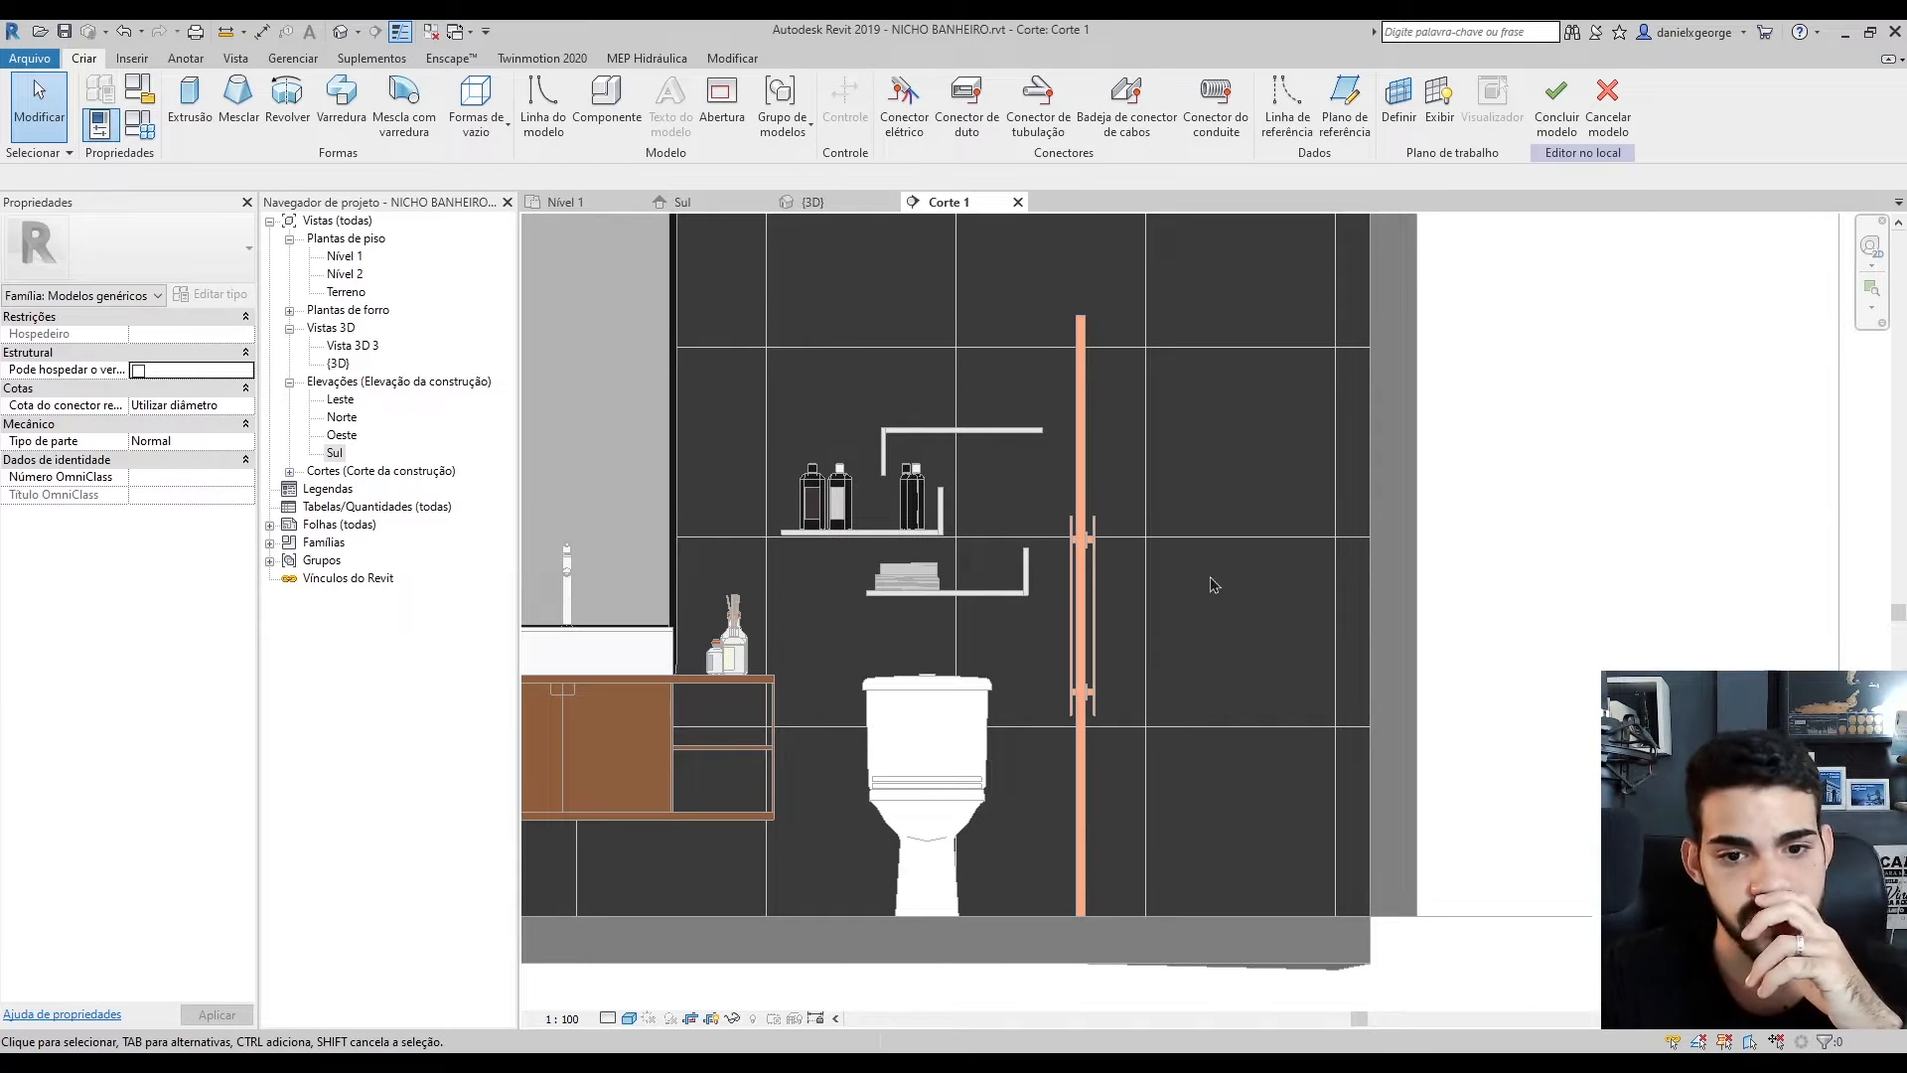
pyautogui.scroll(-2, 1214, 581)
pyautogui.moveTo(1275, 616); pyautogui.dragTo(1203, 600, button='middle')
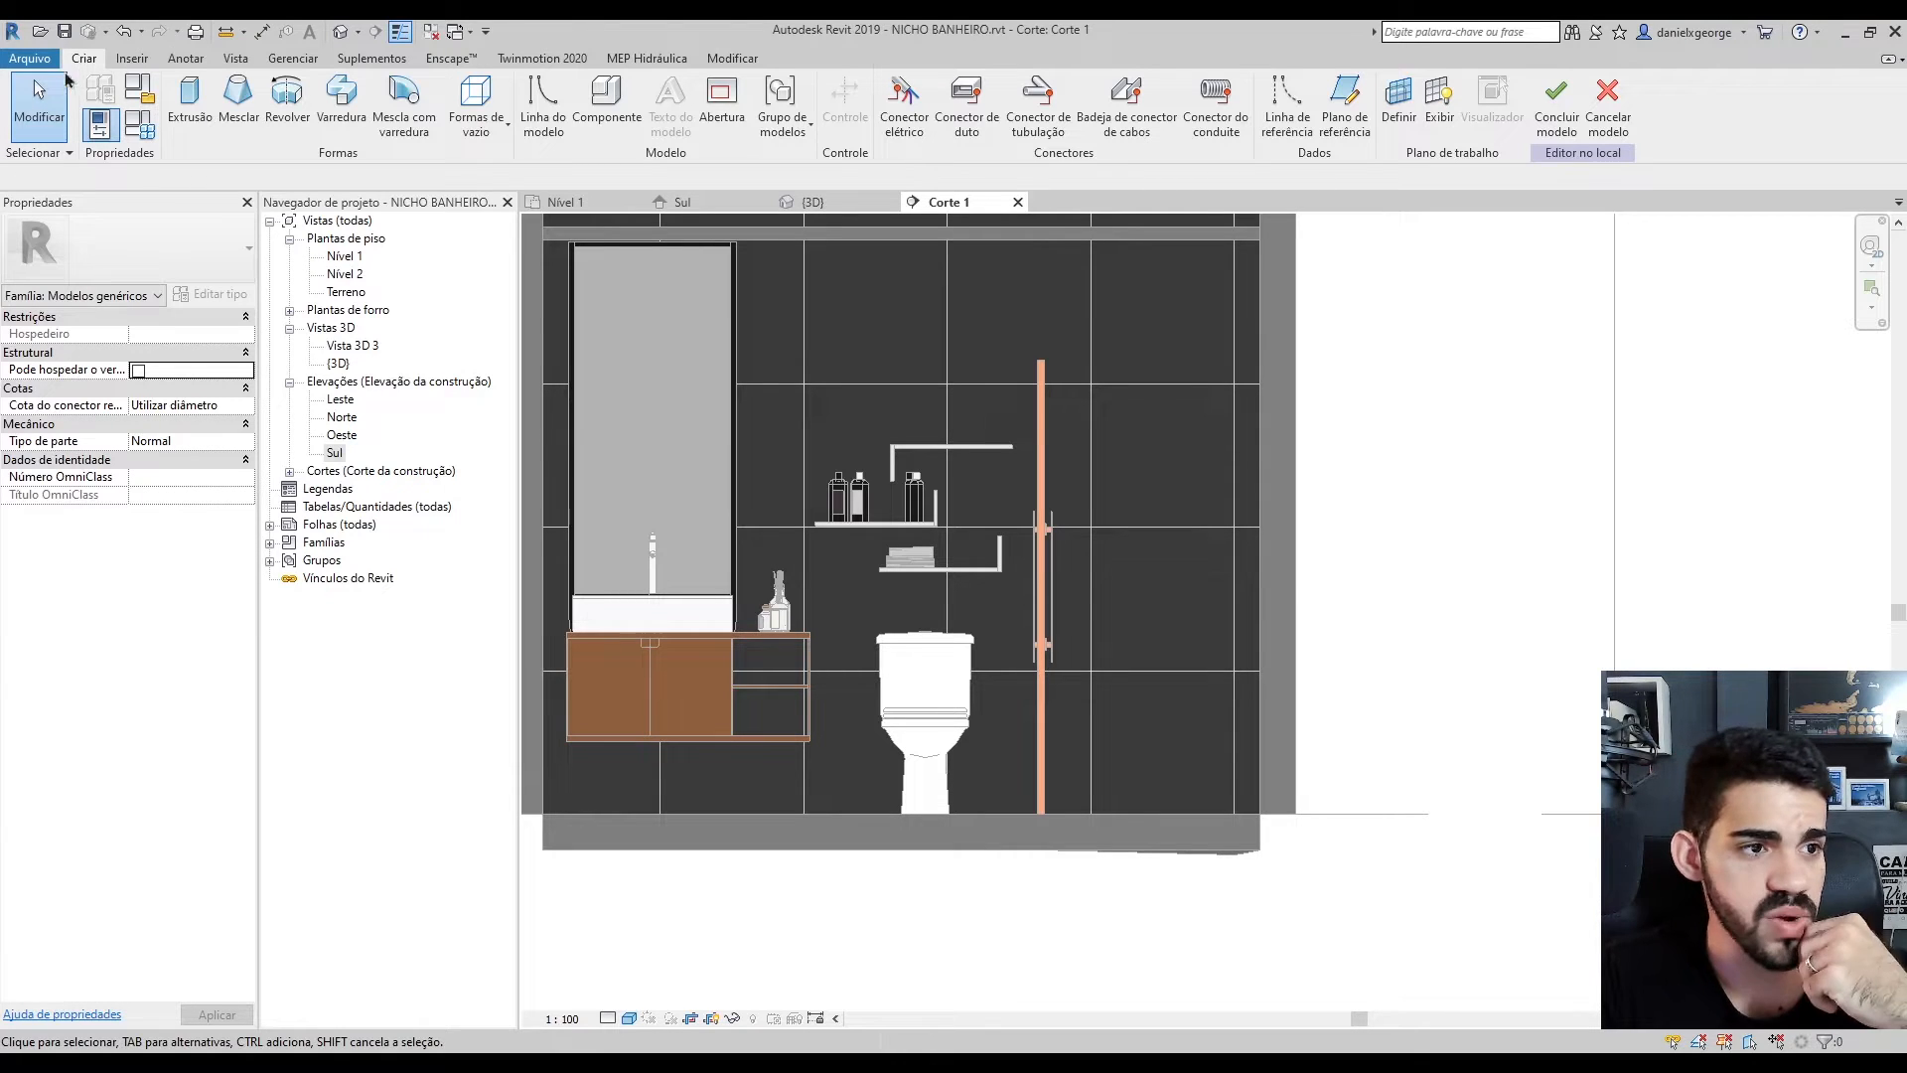
pyautogui.click(481, 129)
pyautogui.click(506, 163)
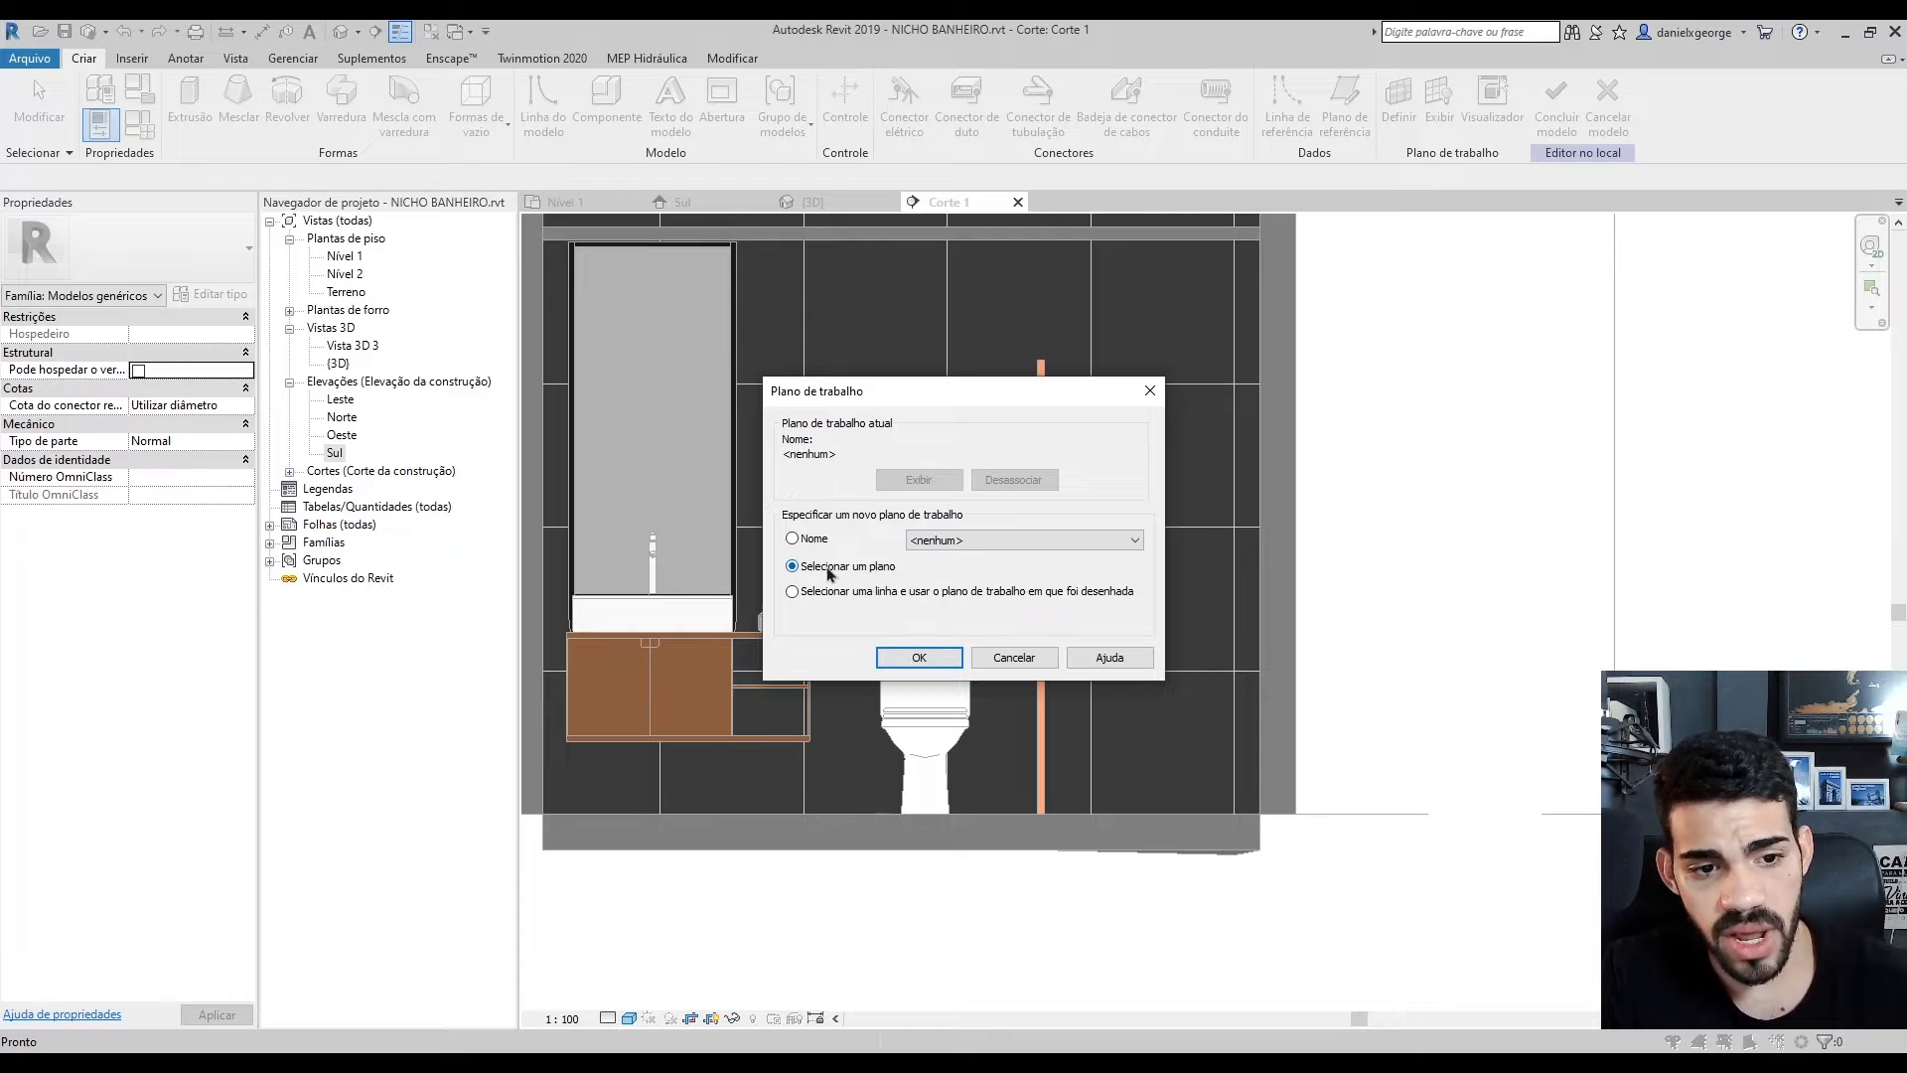
pyautogui.click(899, 658)
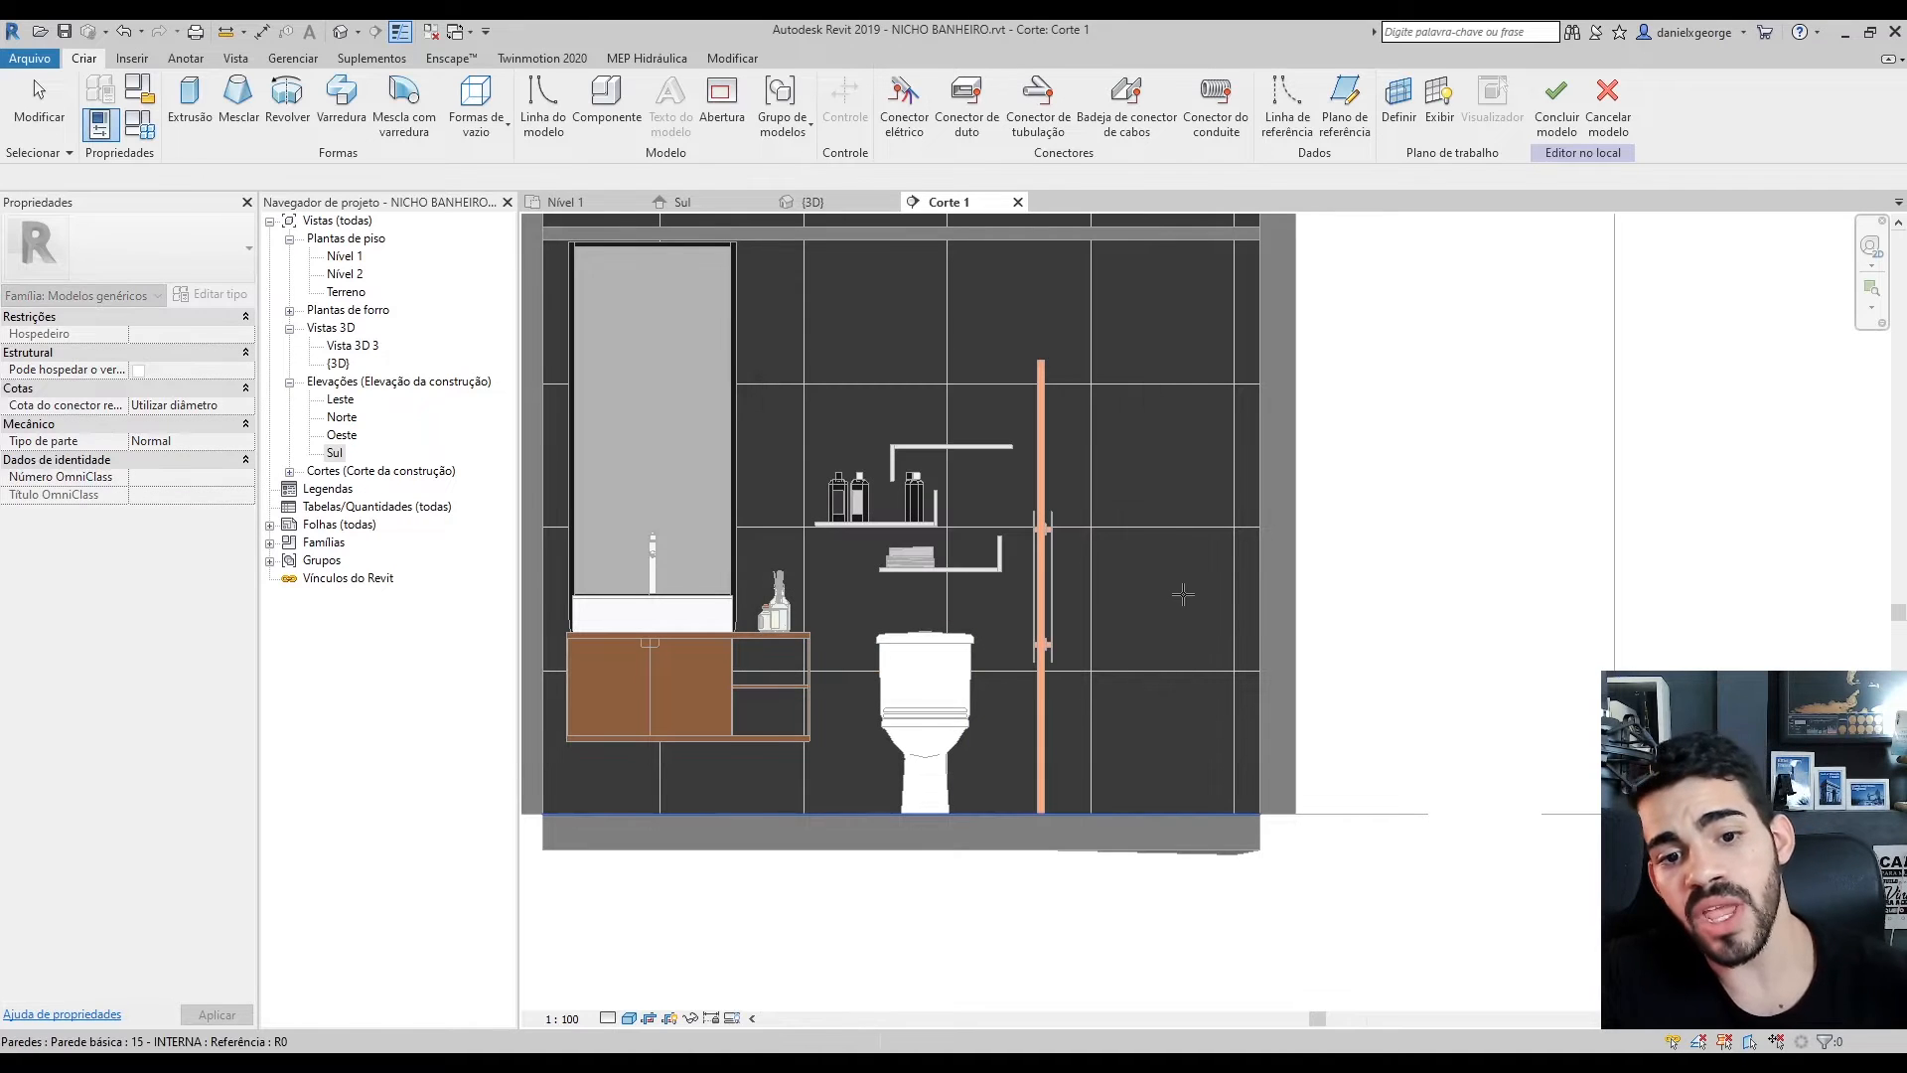
pyautogui.scroll(-2, 1182, 596)
pyautogui.scroll(1, 1180, 584)
pyautogui.scroll(-3, 1180, 584)
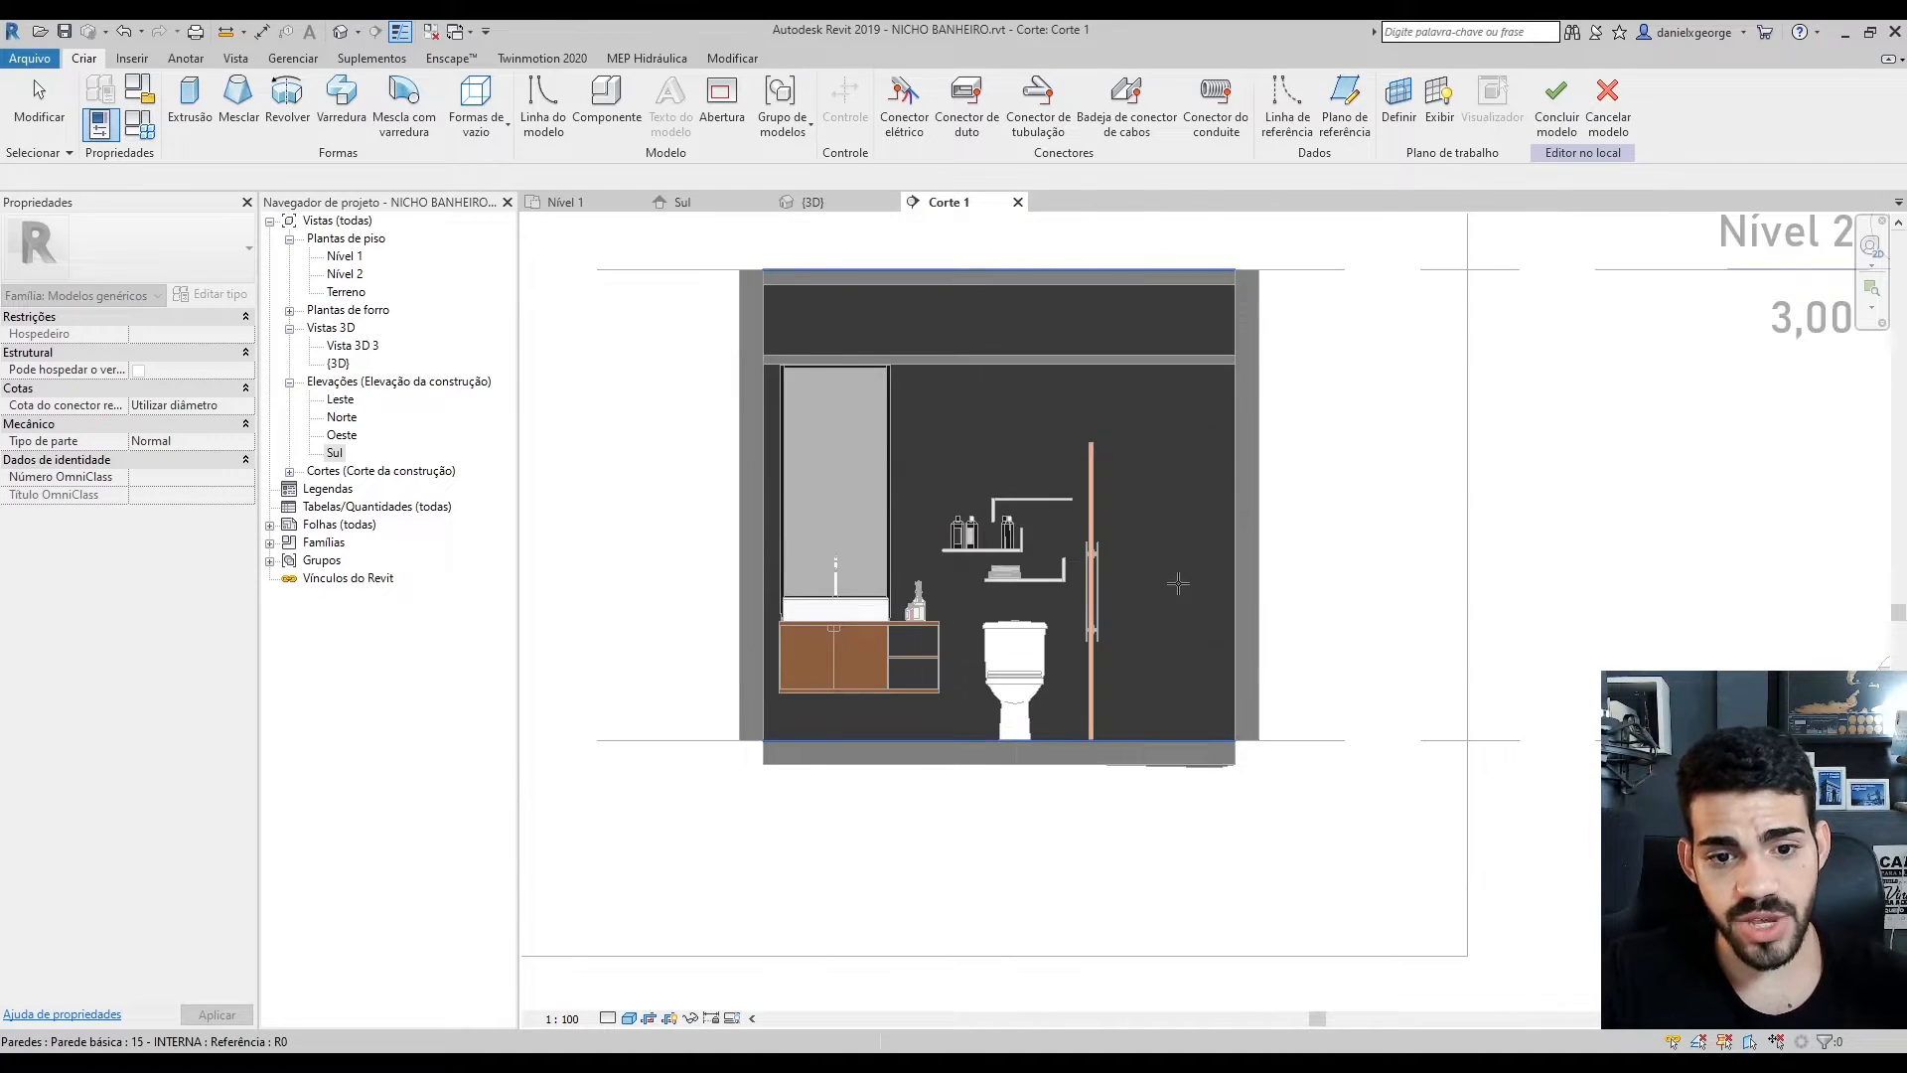
pyautogui.click(1190, 641)
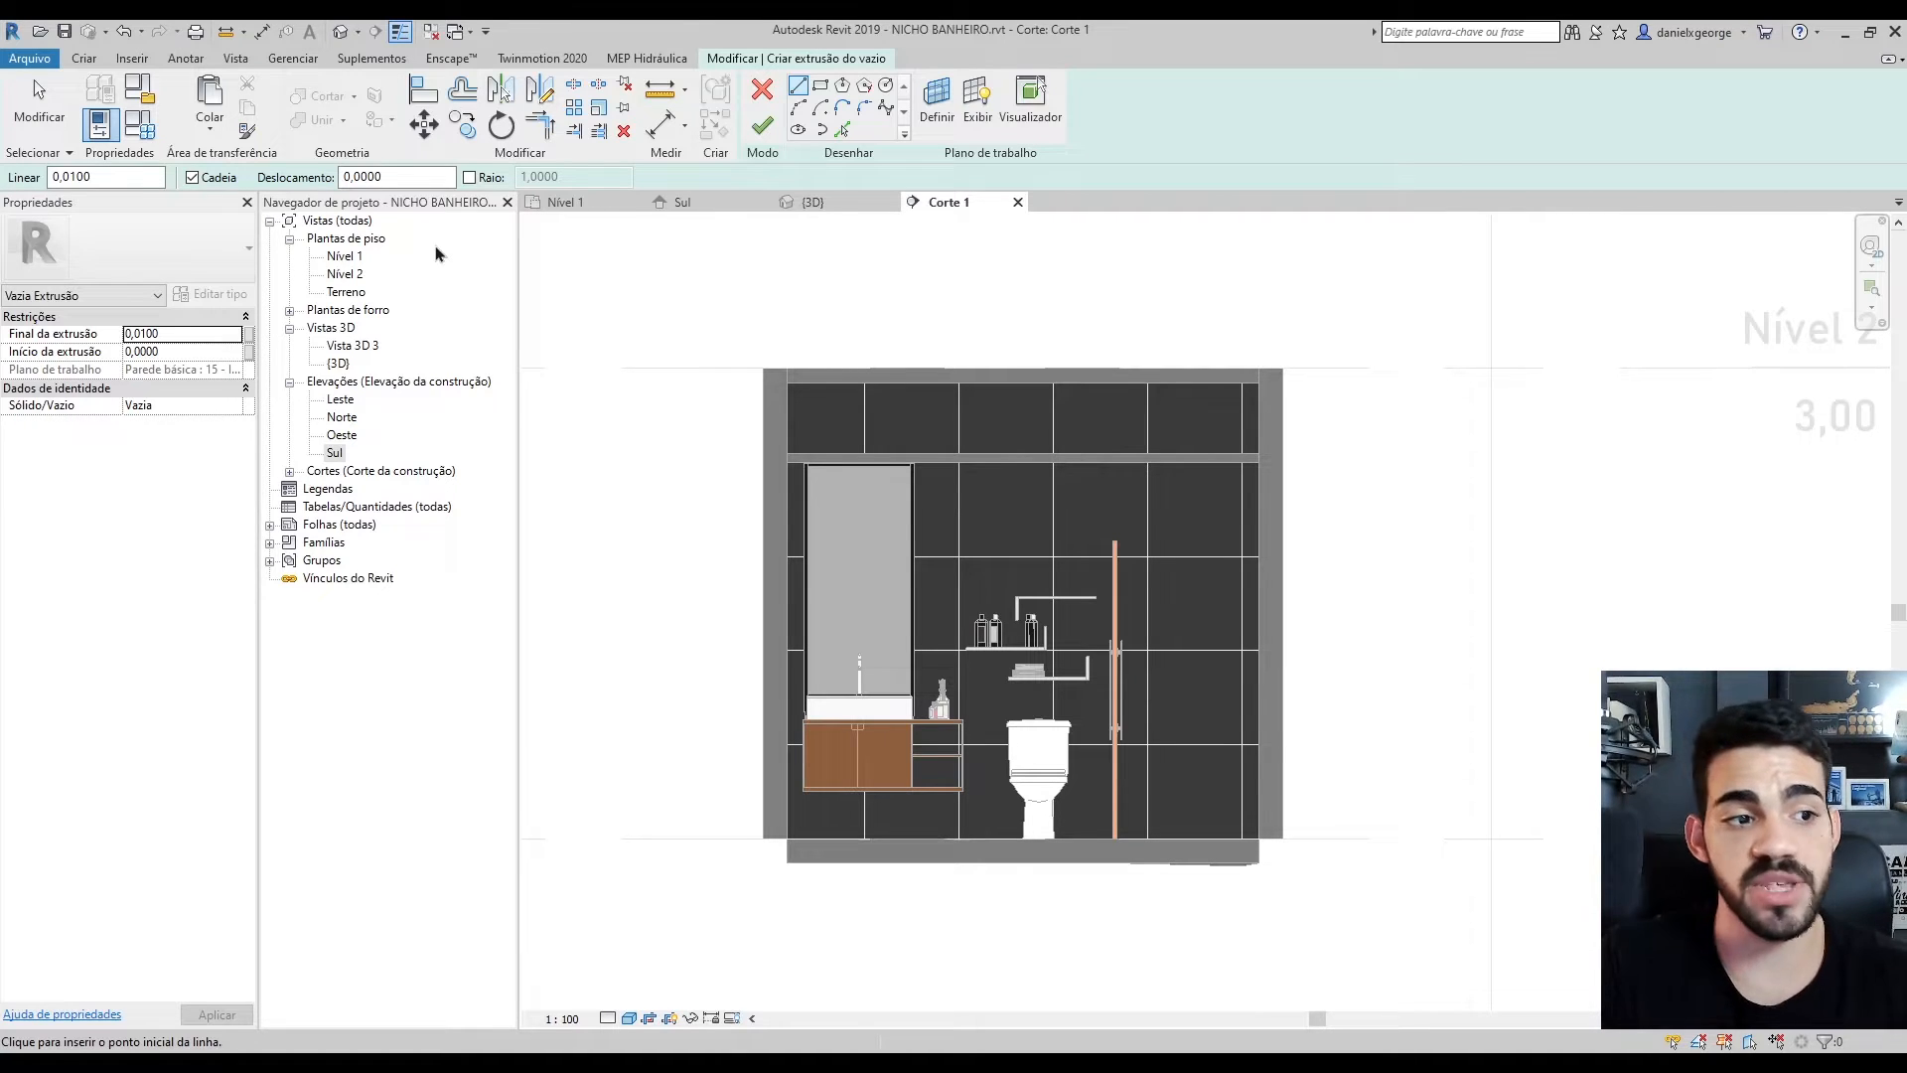
# Sketch a rectangle about 0,90 m wide and 0,51 m high on the shower wall, between the side wall and the glass partition
pyautogui.scroll(6, 1209, 734)
pyautogui.scroll(-3, 1113, 418)
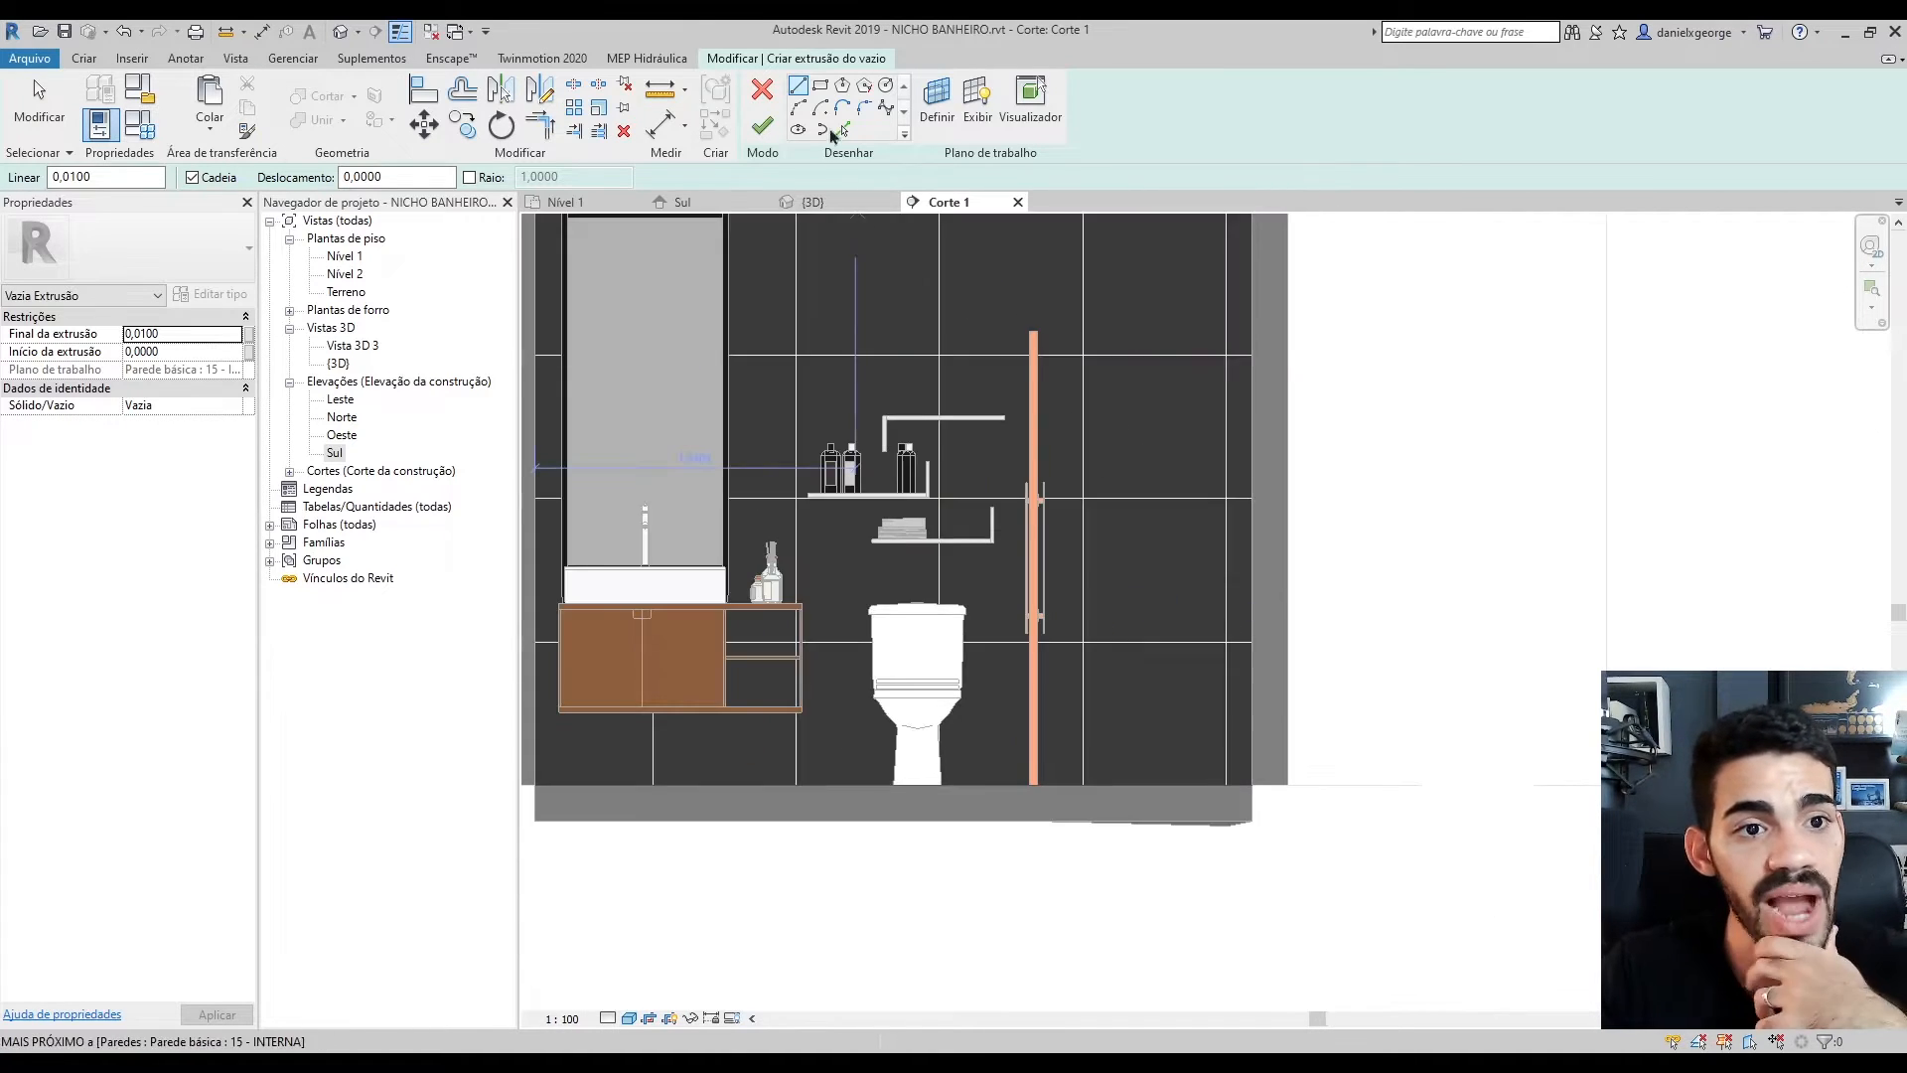
pyautogui.click(820, 86)
pyautogui.scroll(2, 1249, 594)
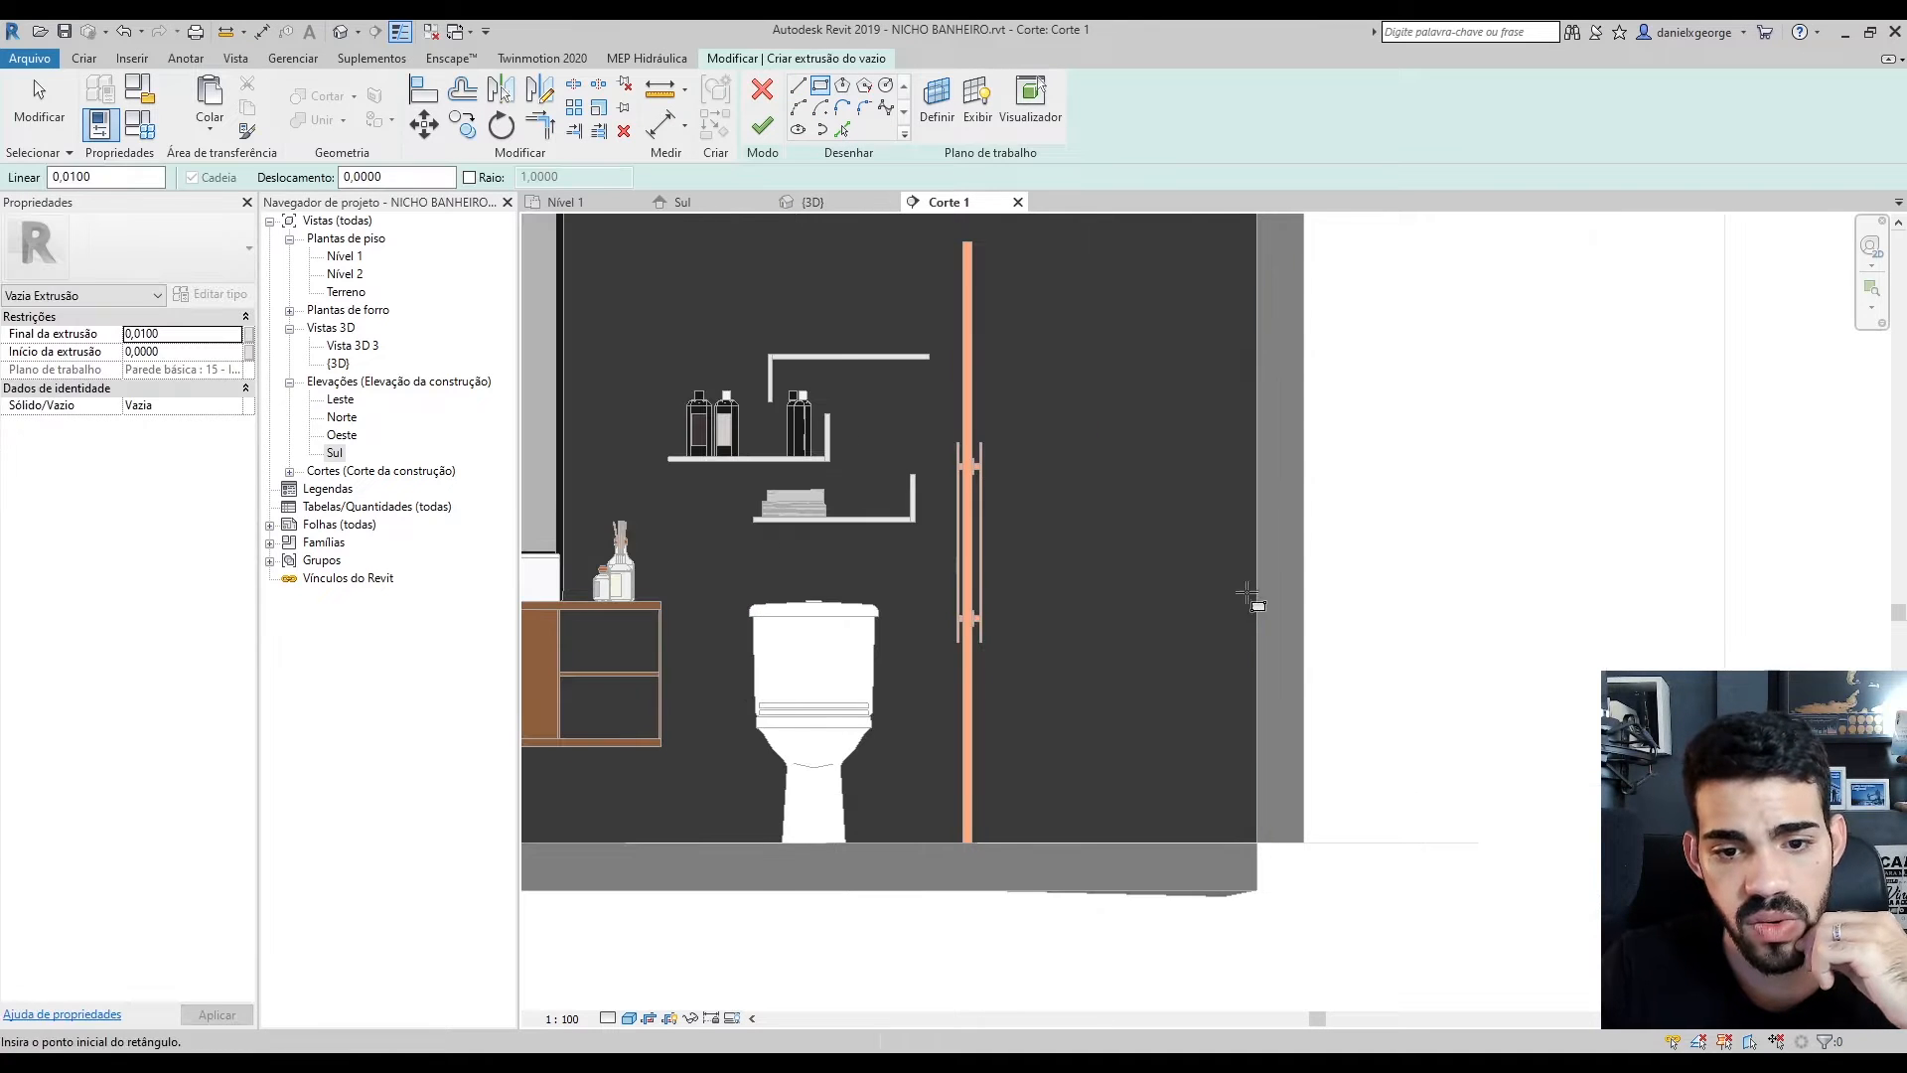
pyautogui.click(1257, 569)
pyautogui.click(972, 407)
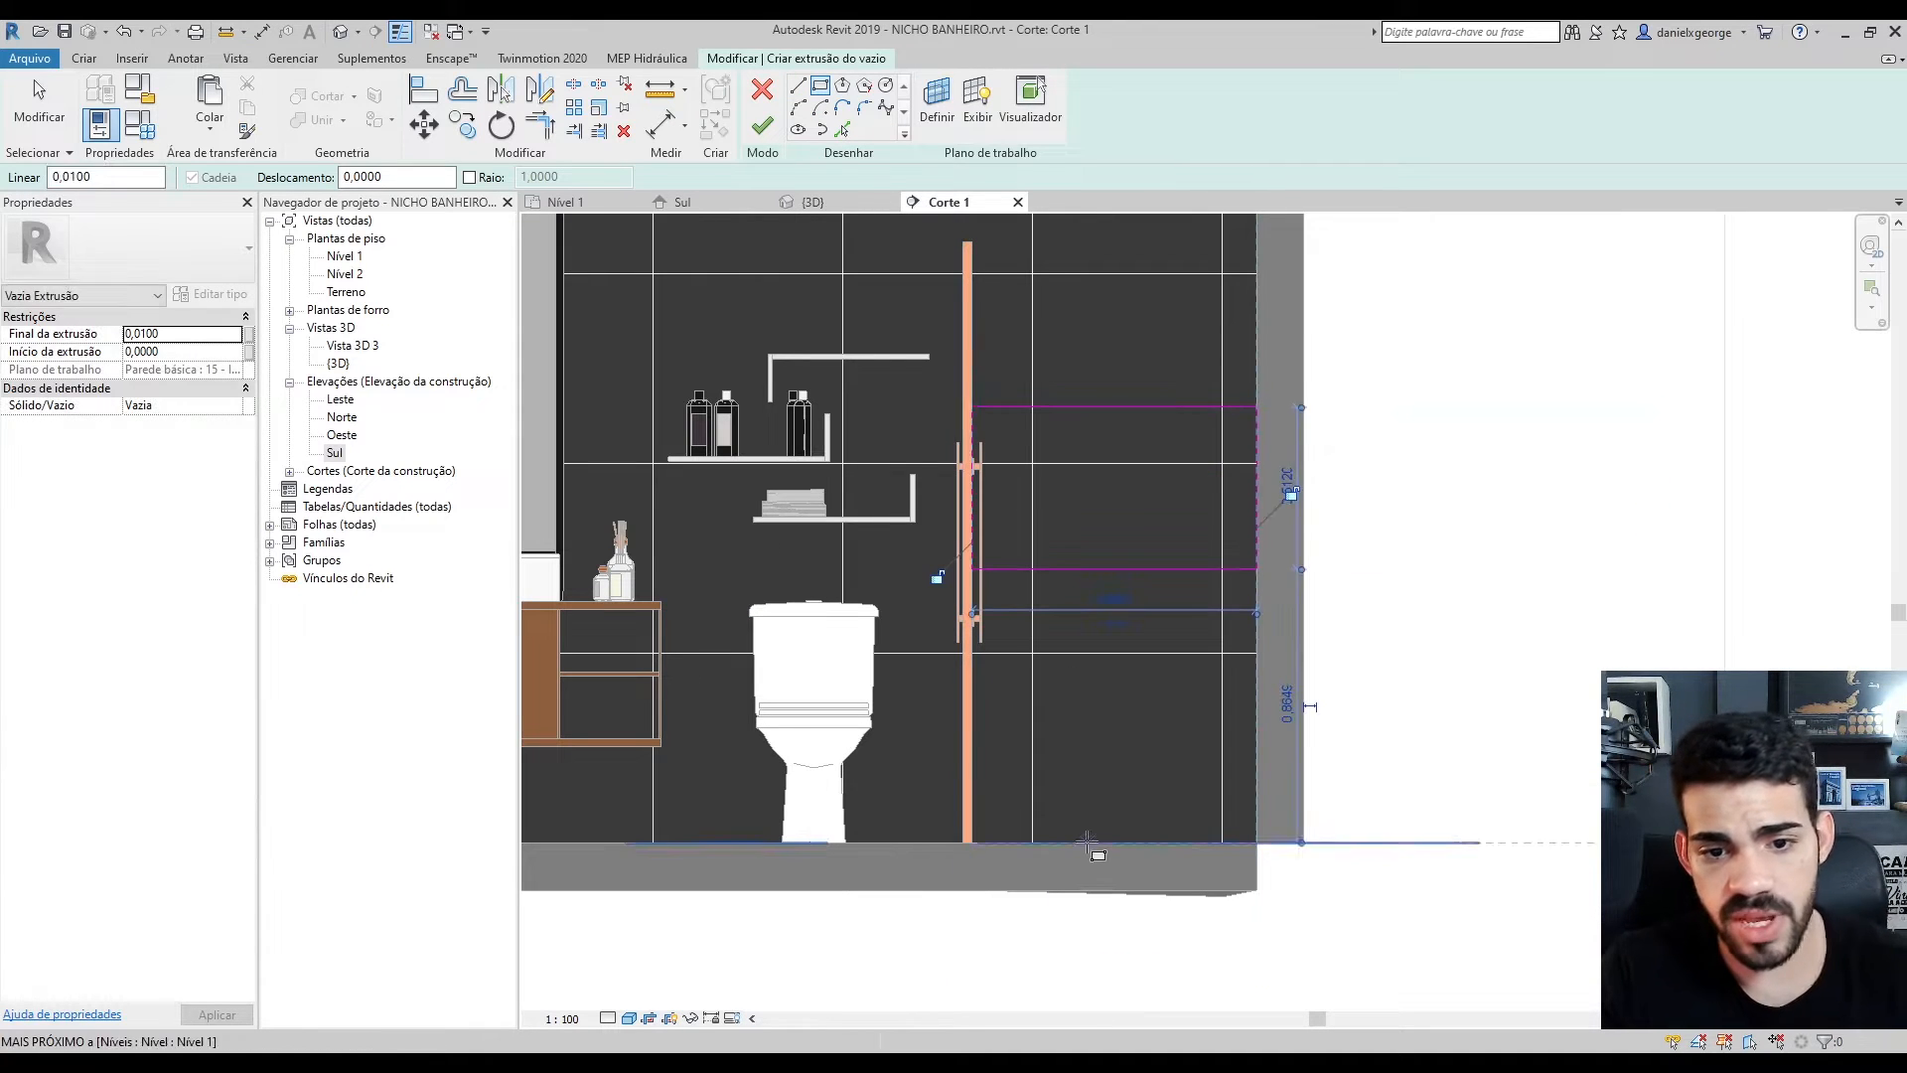
pyautogui.press('Escape')
# Set the rectangle's bottom edge to 0,9 m above the Nível 1 floor
pyautogui.click(1165, 570)
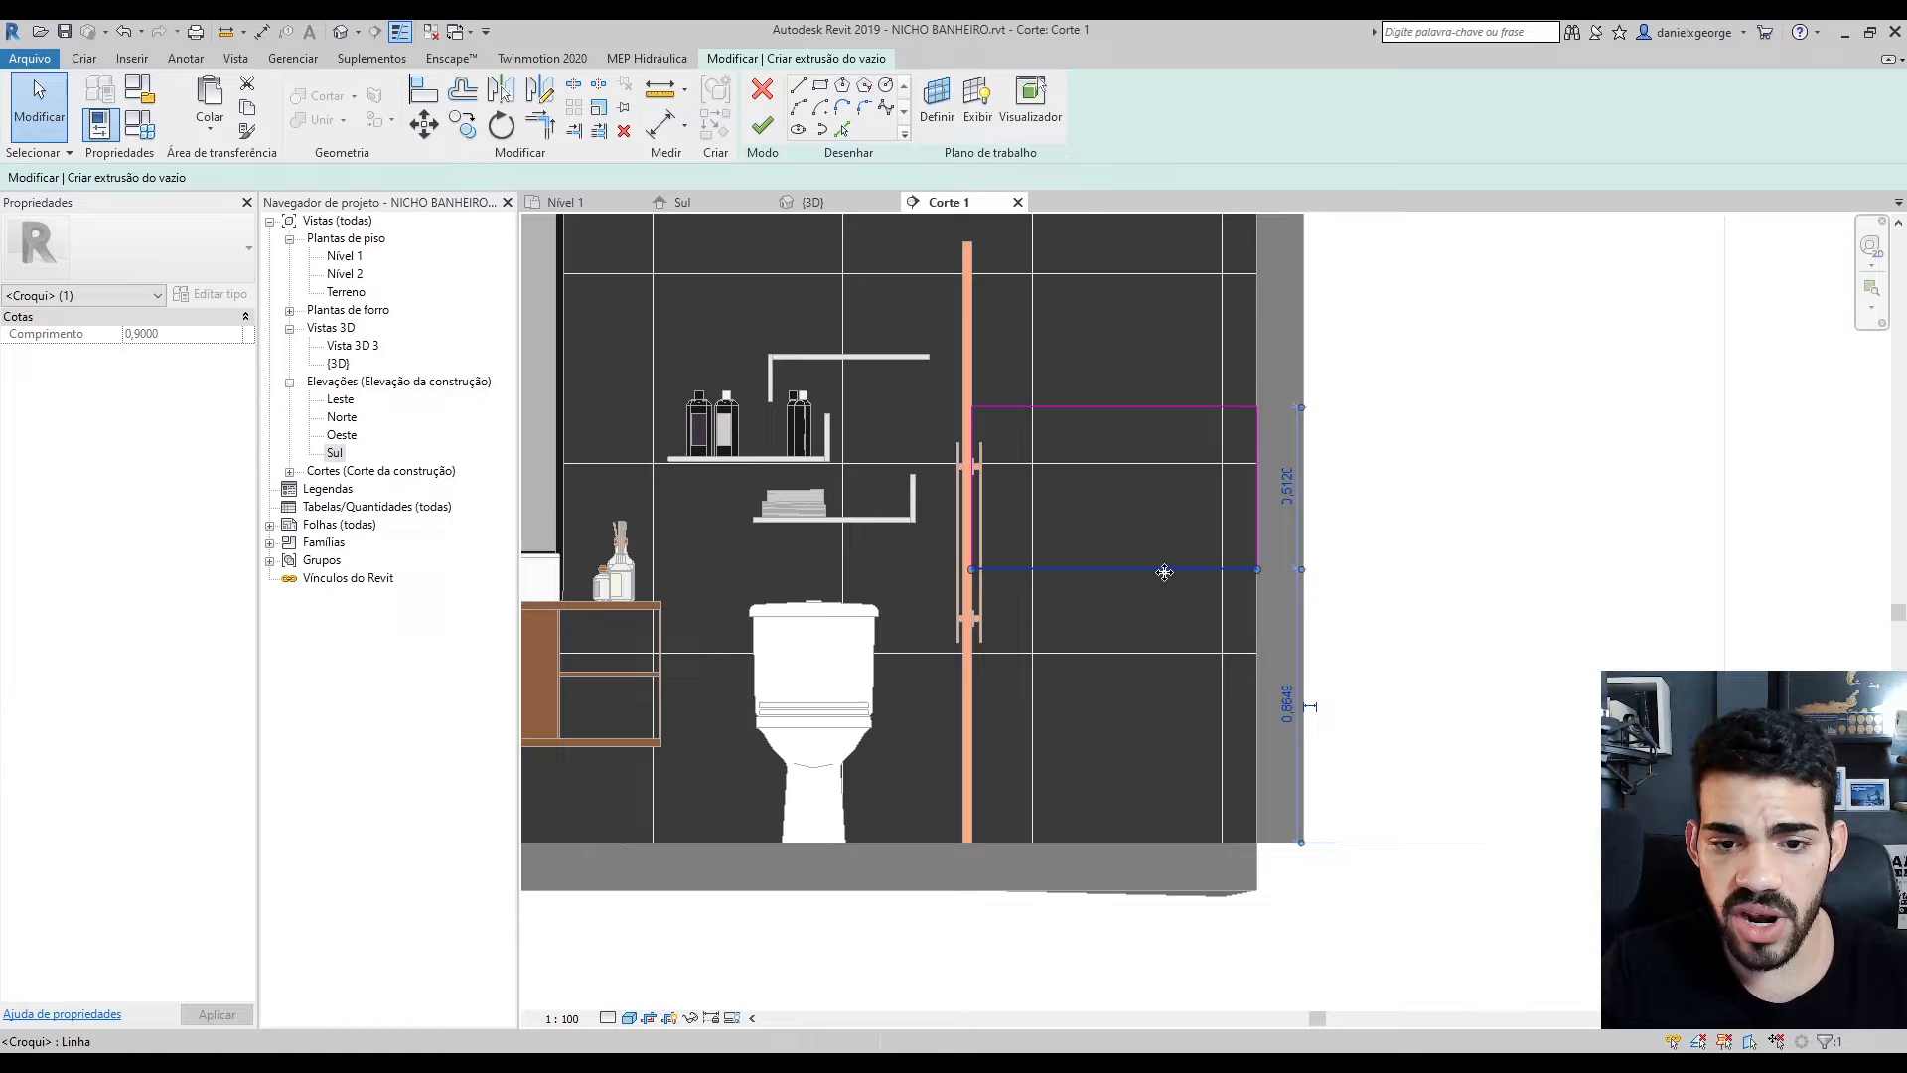
pyautogui.click(1285, 705)
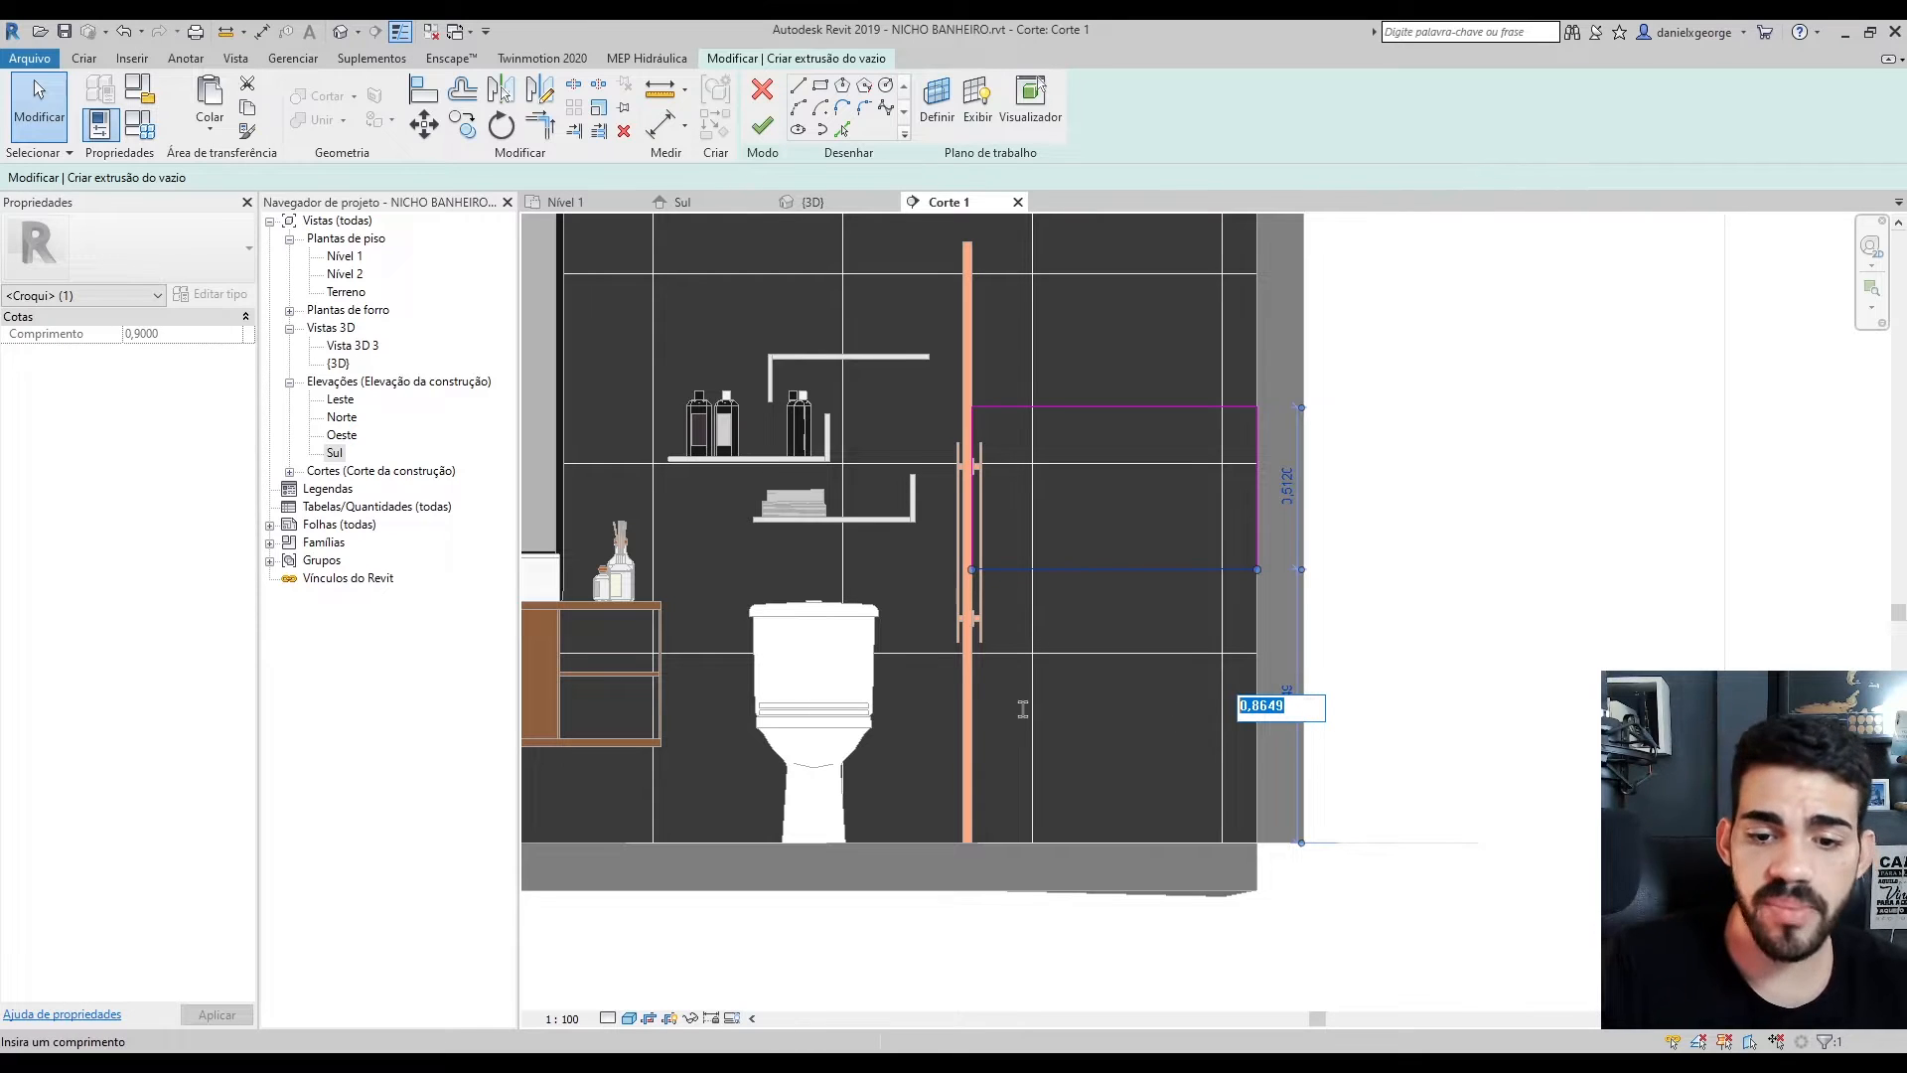
pyautogui.write('0,6')
pyautogui.press('Return')
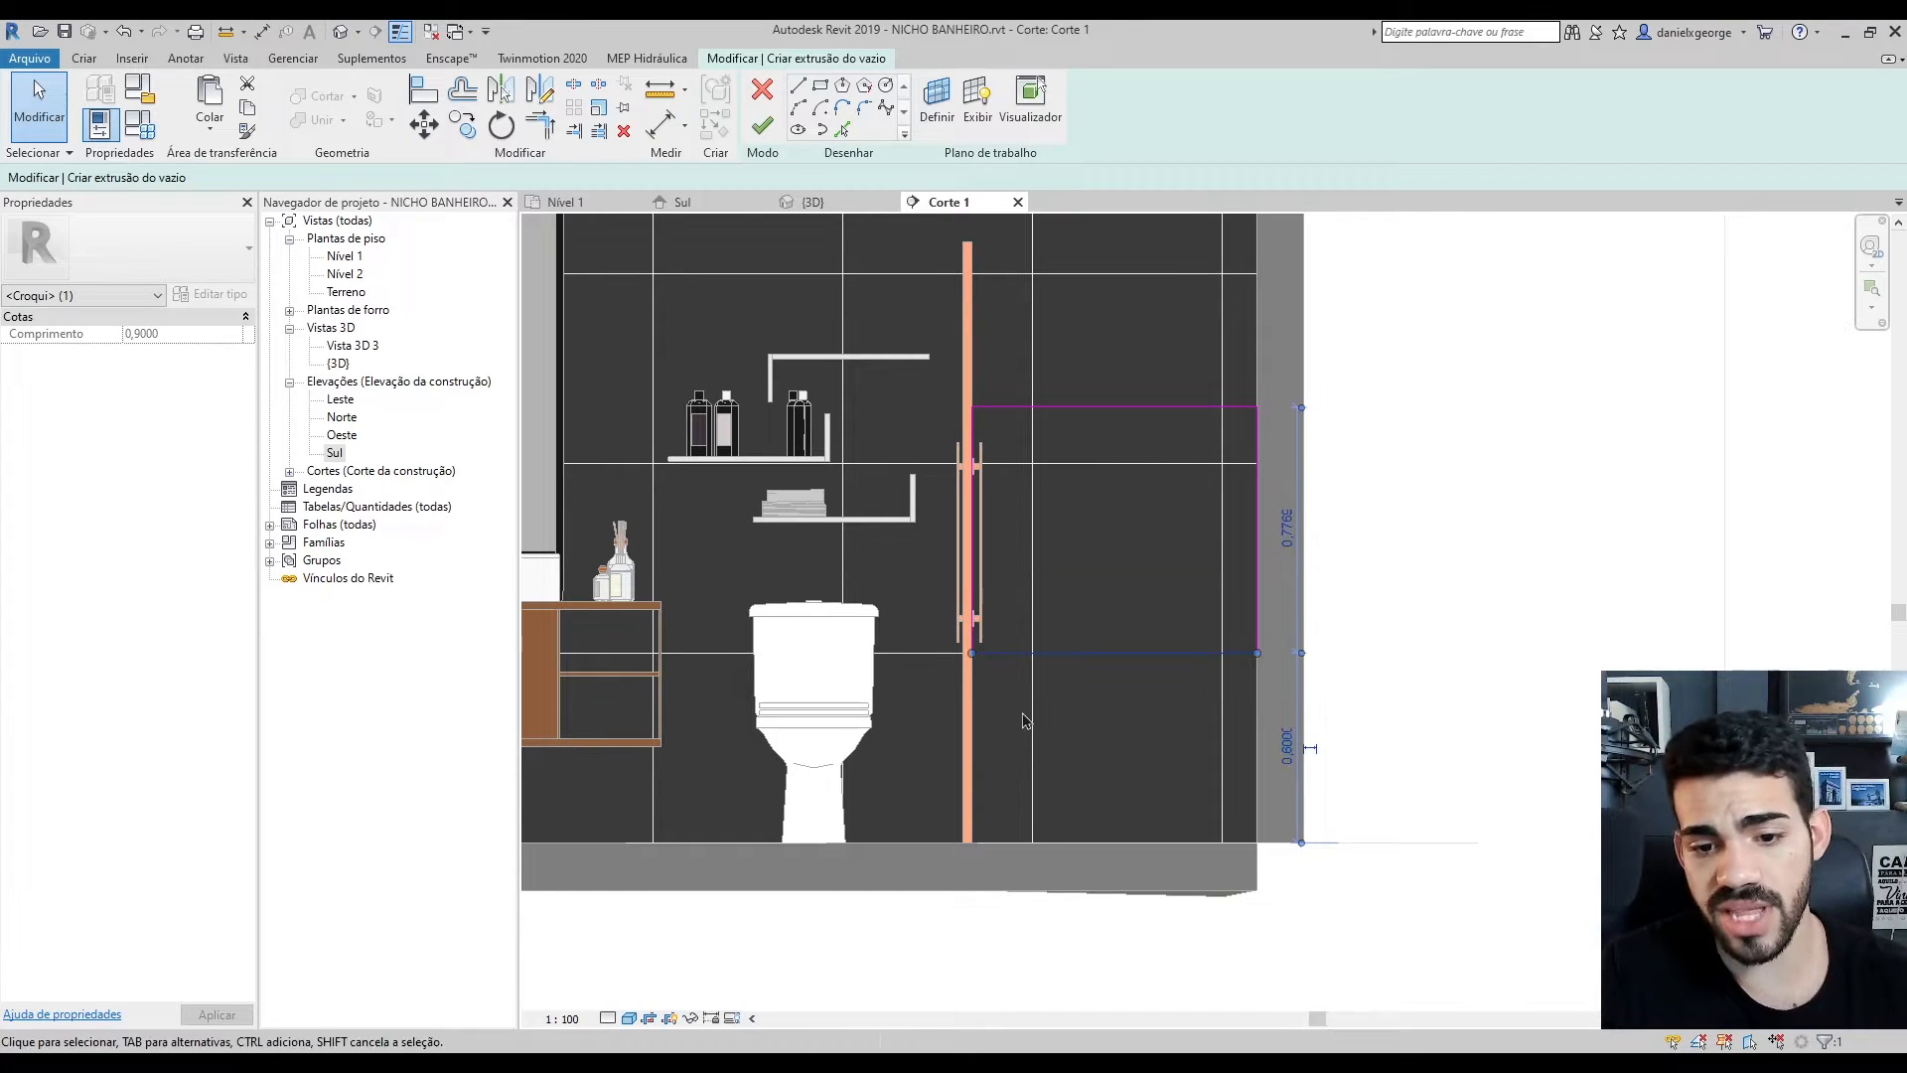
pyautogui.click(1287, 745)
pyautogui.write('0,9')
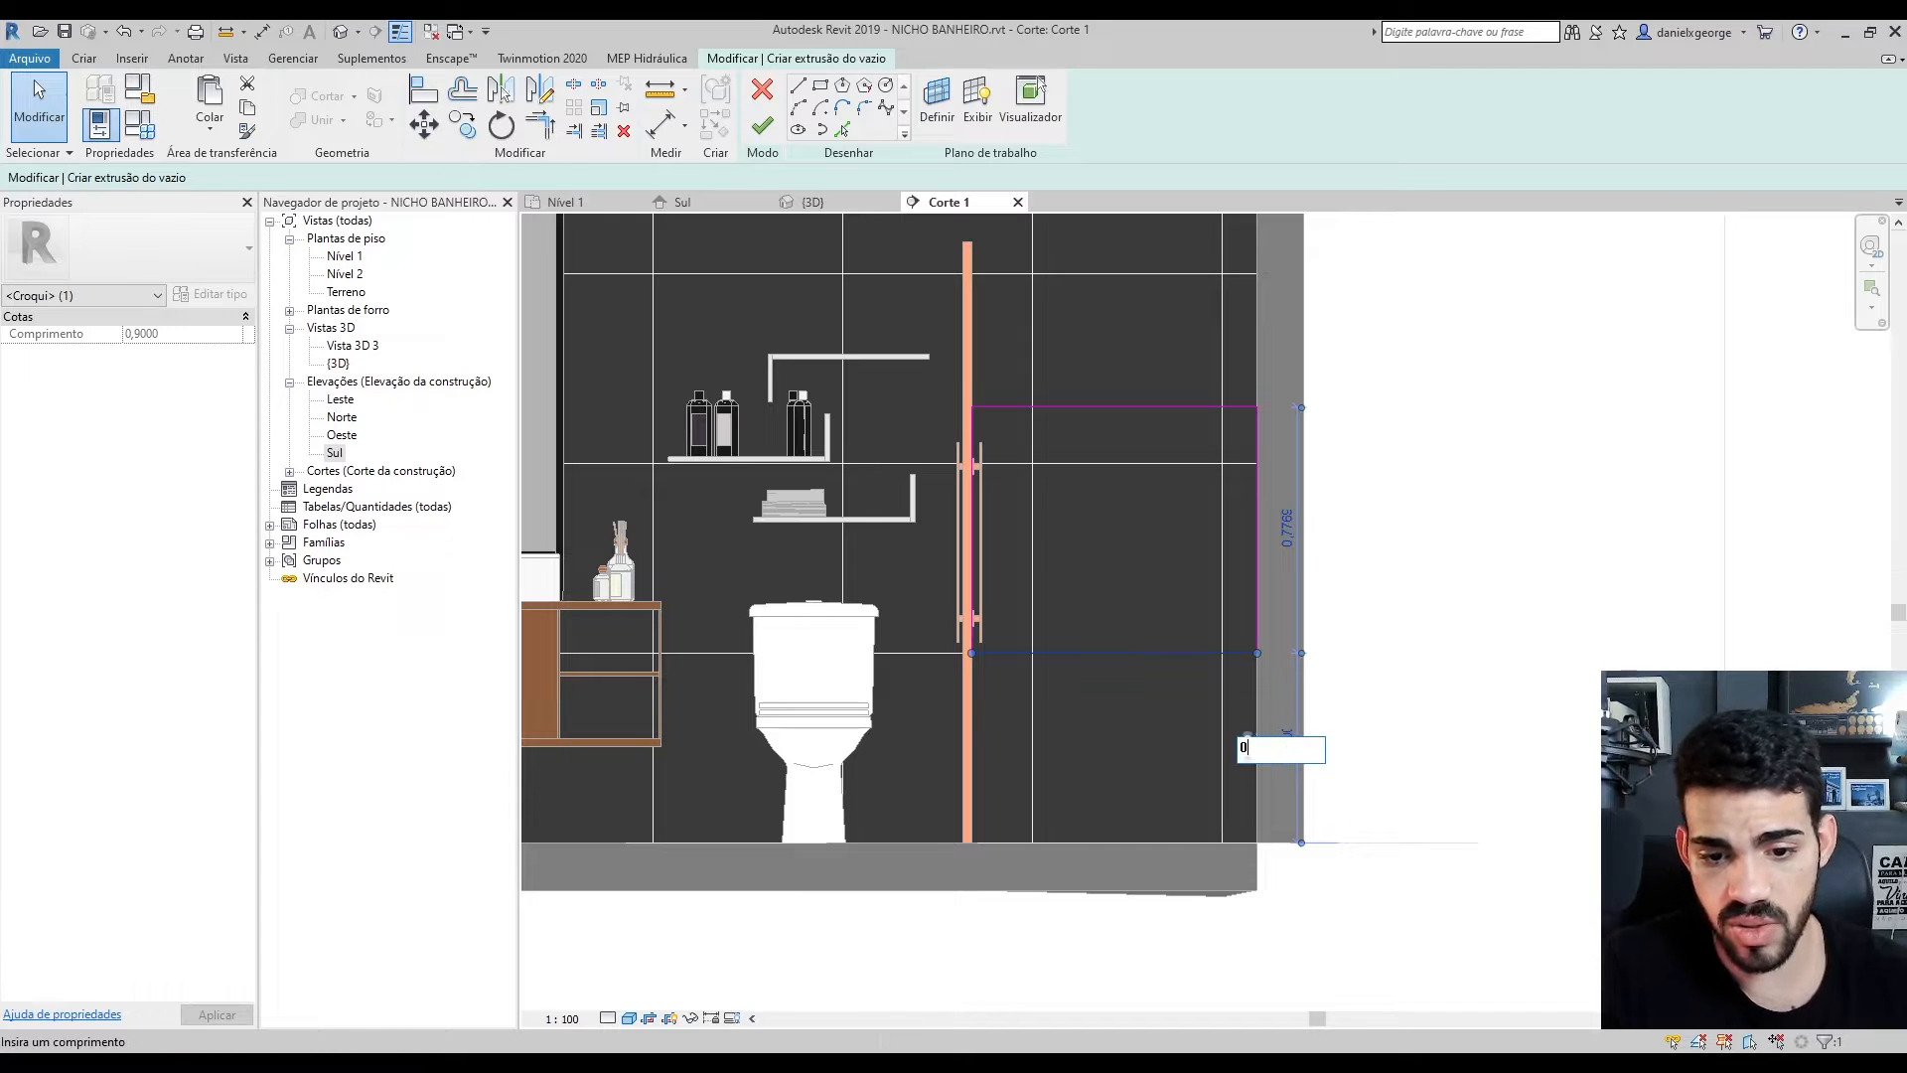
pyautogui.press('Return')
# Lower the rectangle's top edge to the horizontal tile joint, making the niche outline 0,30 m high
pyautogui.click(1145, 407)
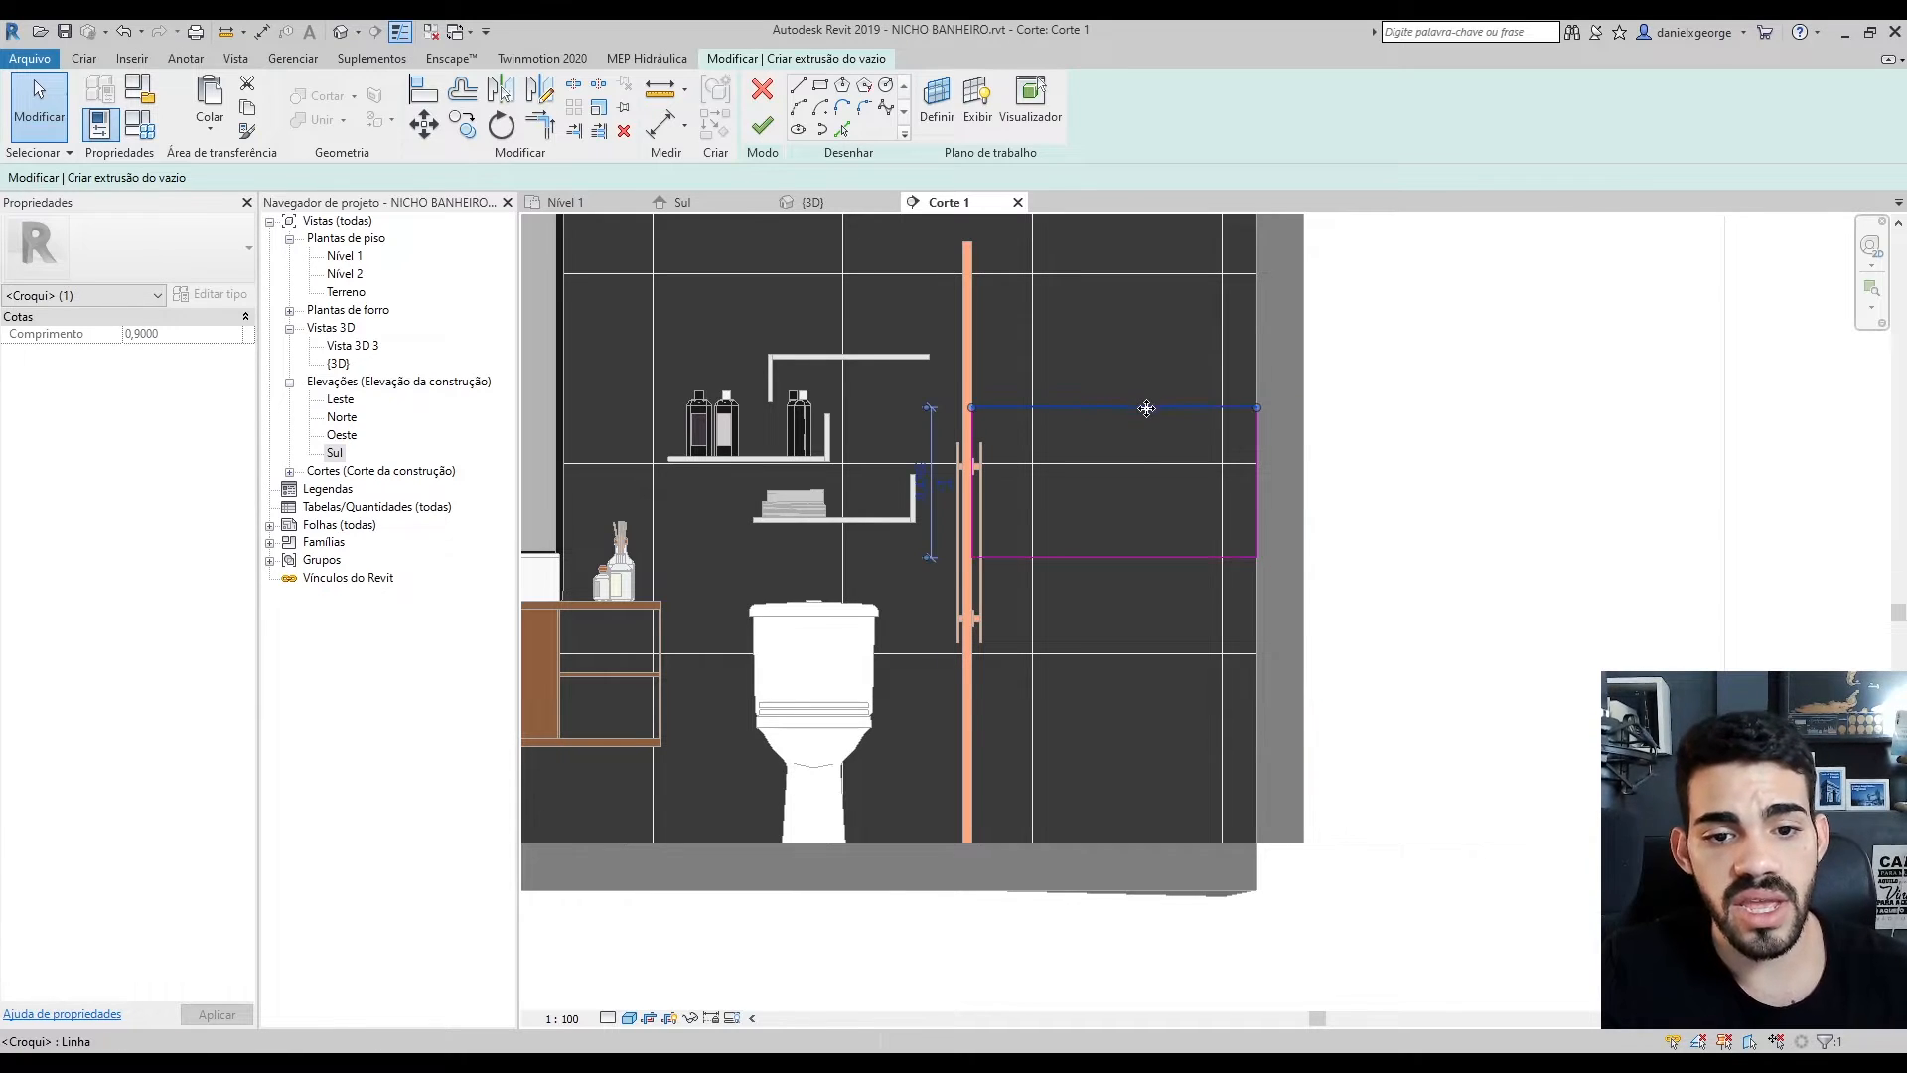
pyautogui.moveTo(1145, 408)
pyautogui.mouseDown()
pyautogui.moveTo(1122, 480)
pyautogui.moveTo(1134, 463)
pyautogui.mouseUp()
pyautogui.scroll(3, 906, 512)
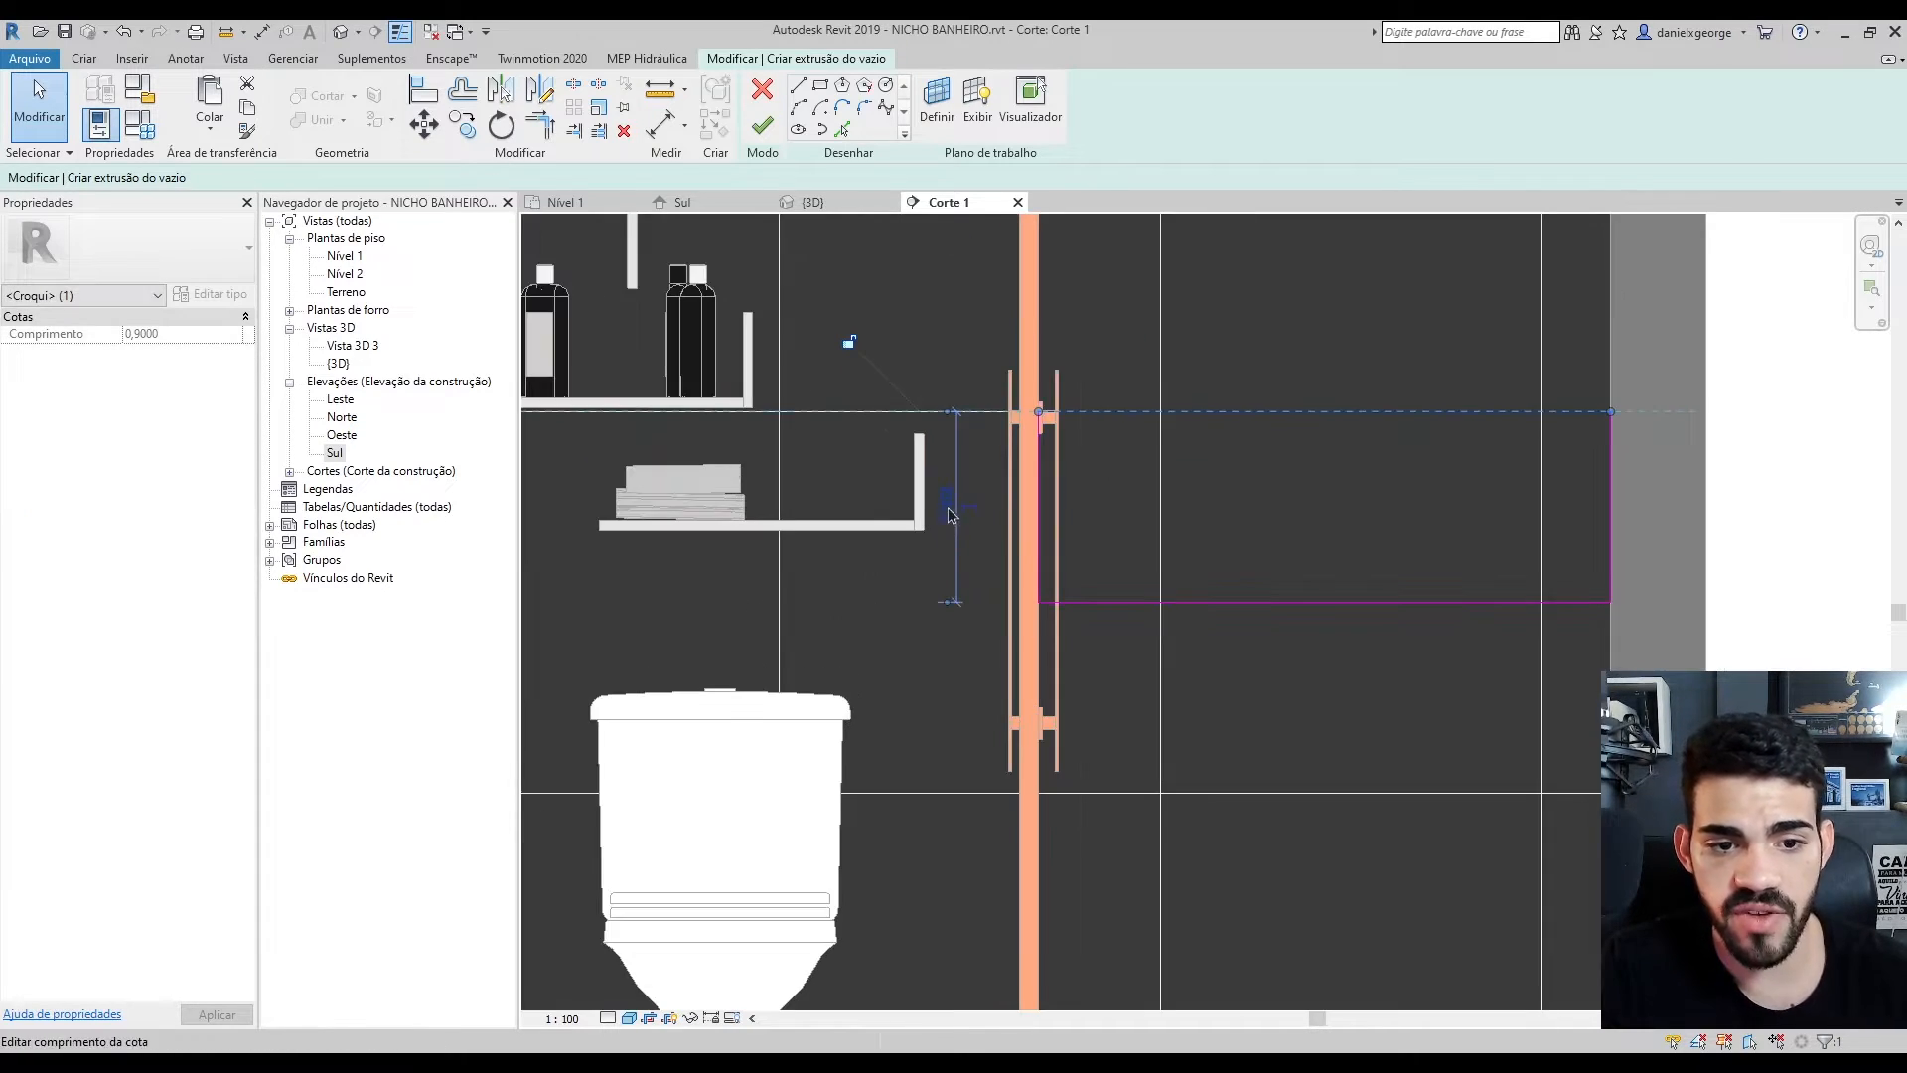
pyautogui.scroll(-2, 1183, 579)
pyautogui.scroll(-2, 1278, 693)
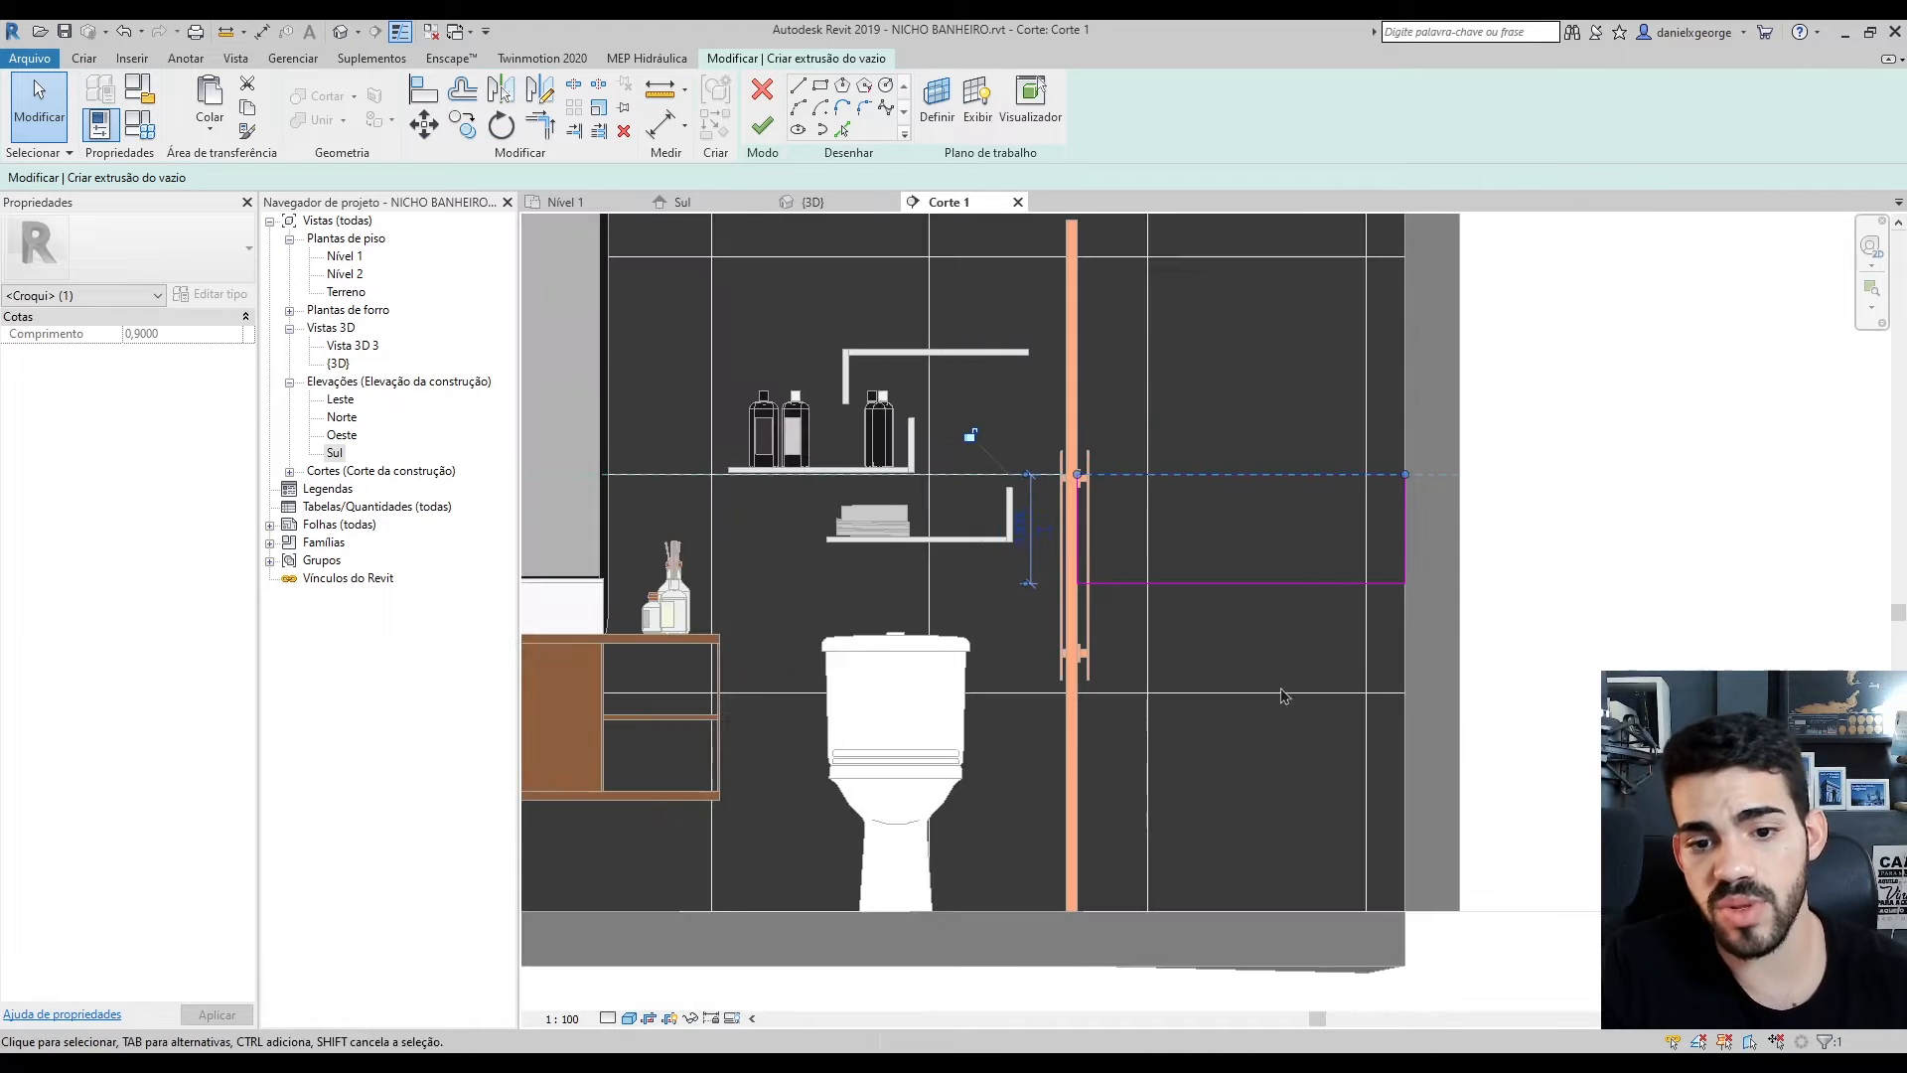
pyautogui.scroll(-1, 1415, 702)
pyautogui.click(1524, 609)
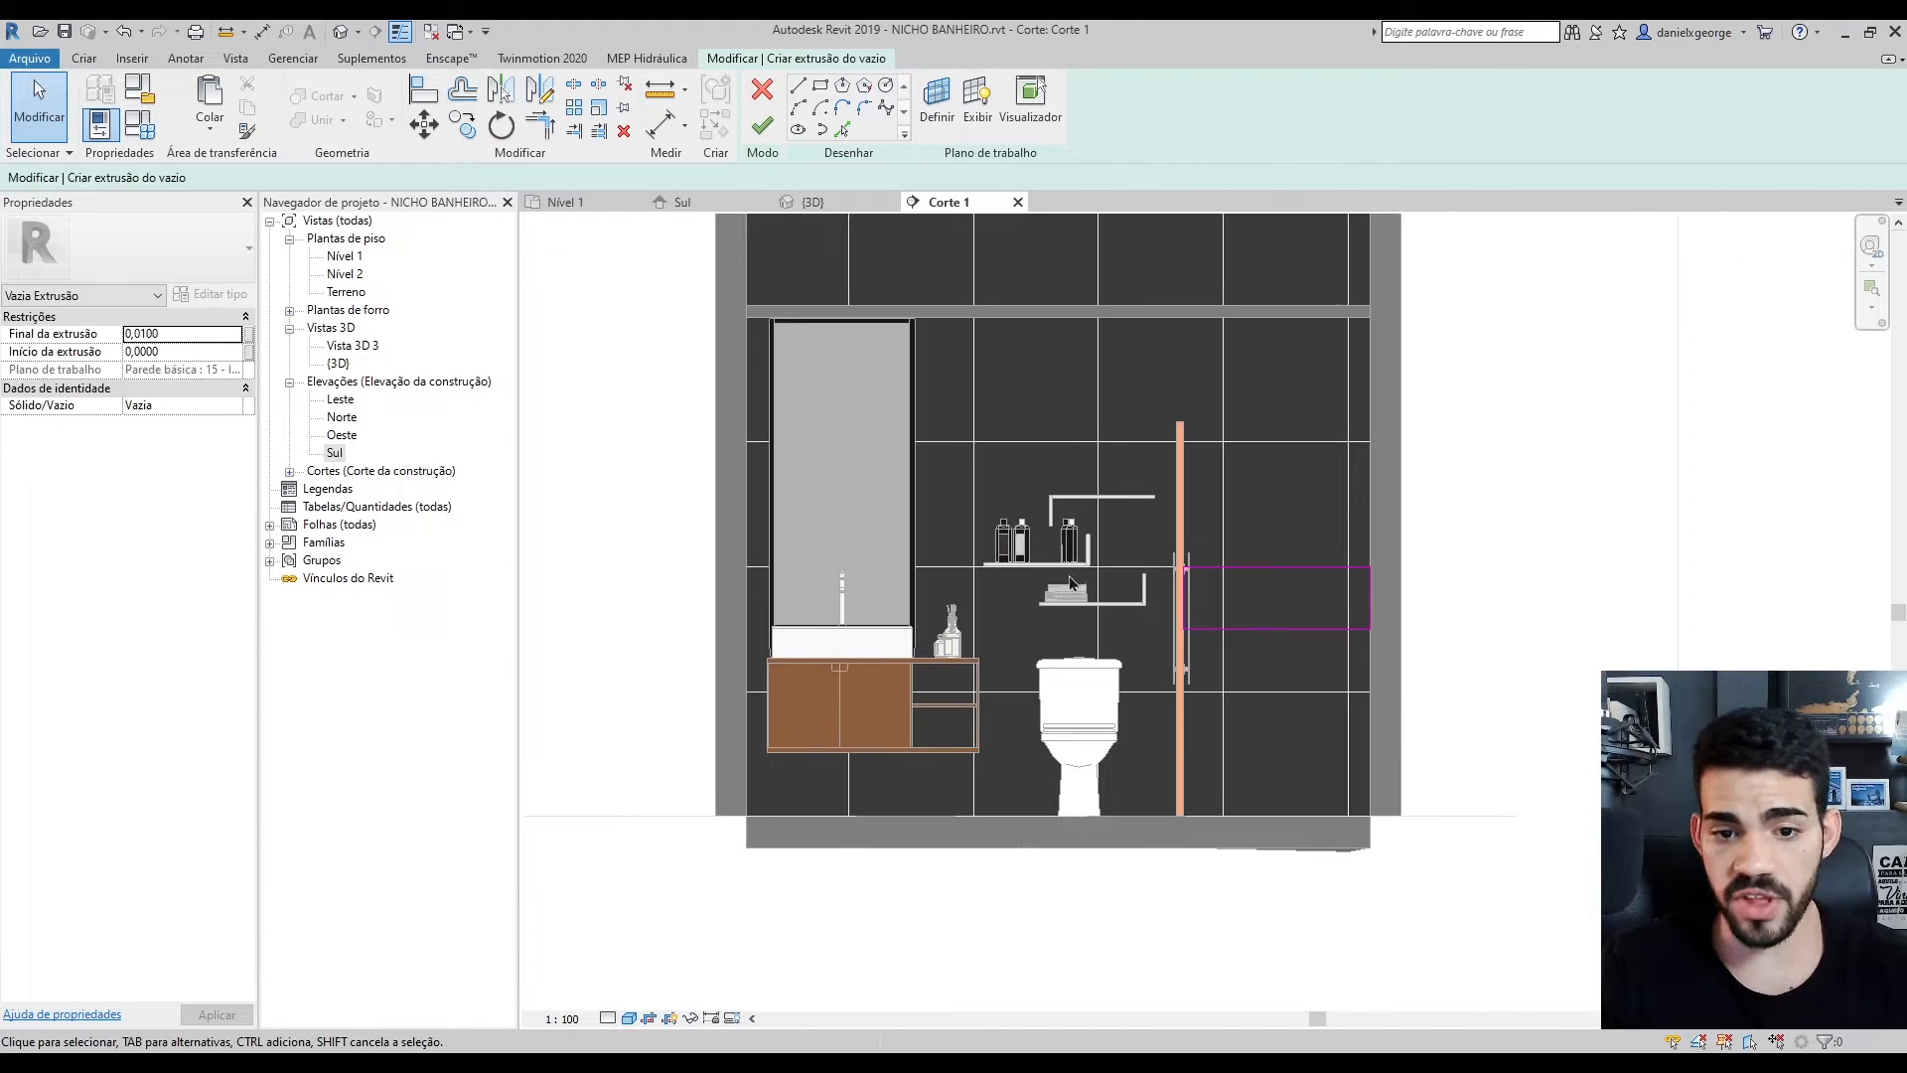
# Select the niche outline's bottom edge and check its height and its distance from the floor
pyautogui.scroll(2, 1308, 691)
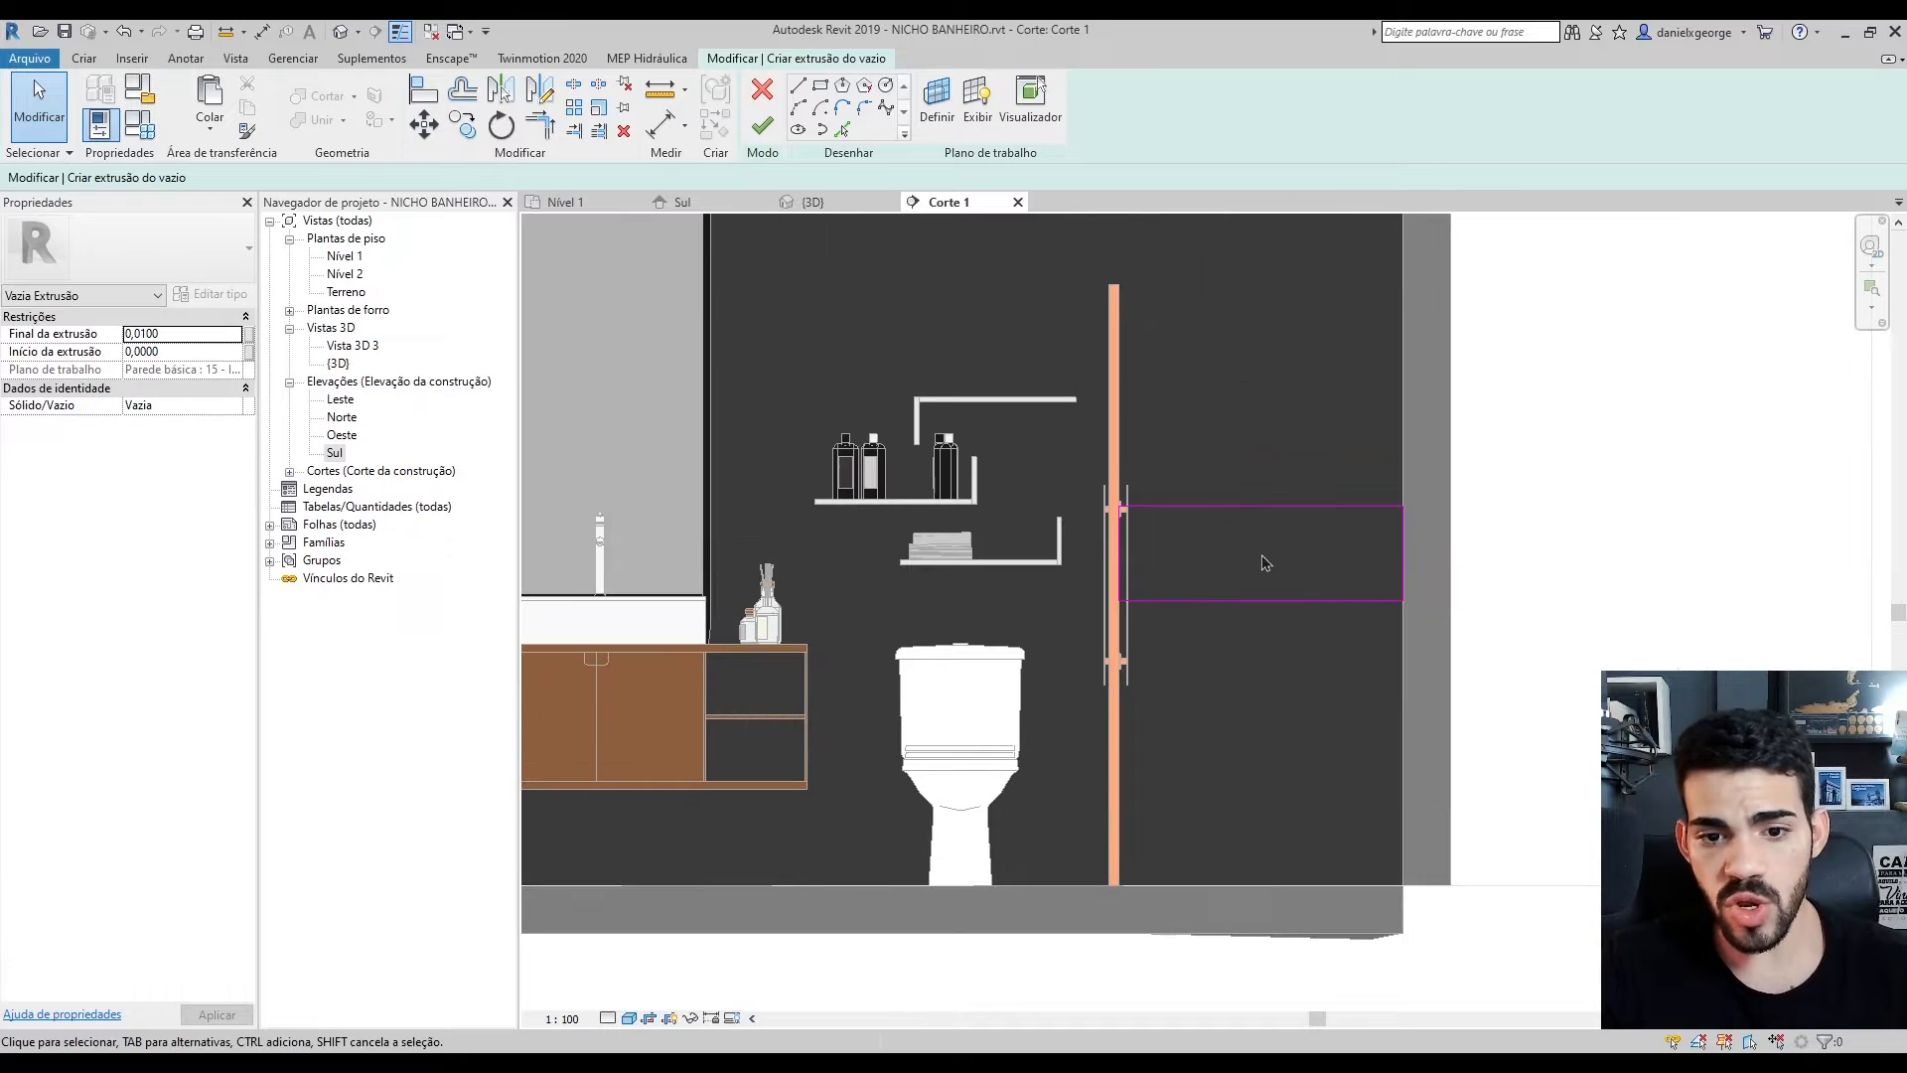
pyautogui.click(1282, 600)
pyautogui.scroll(3, 1291, 666)
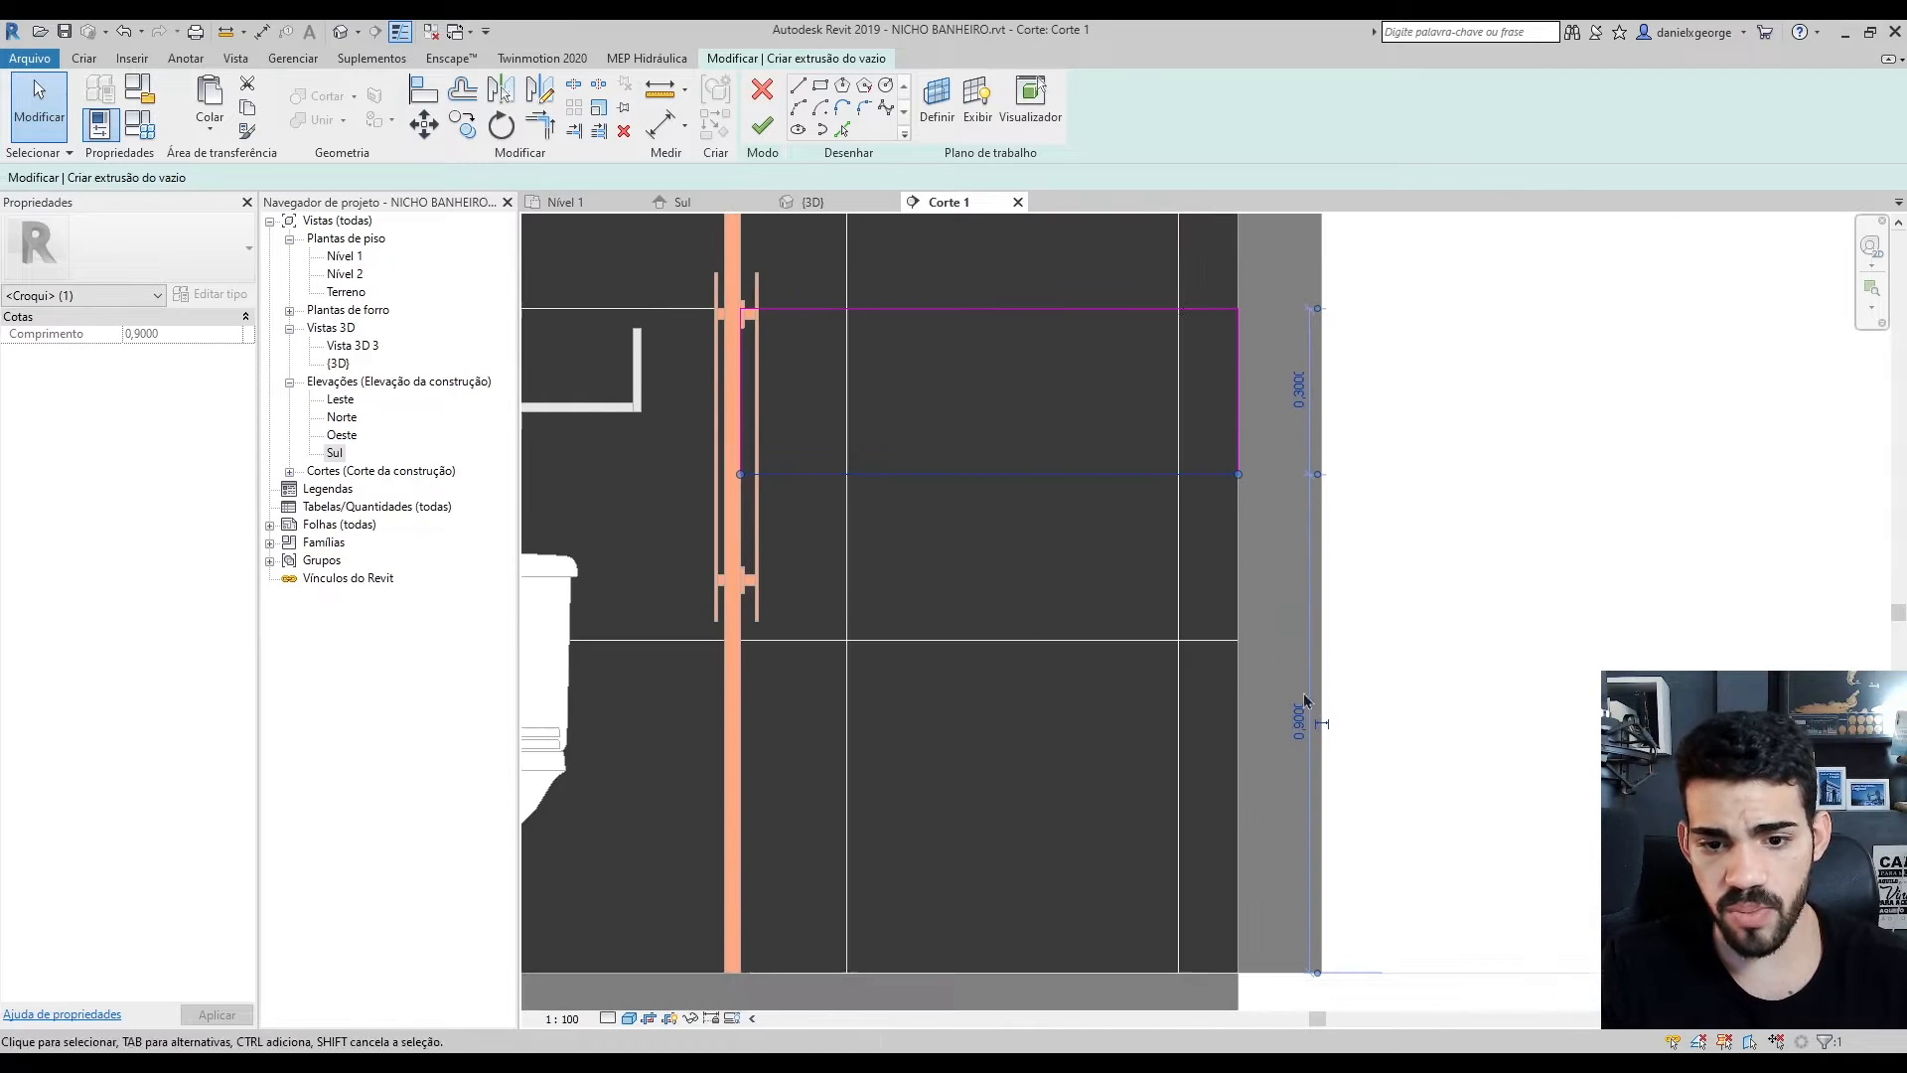
# Set the niche outline's bottom edge to 0,89 m above the floor
pyautogui.click(1298, 715)
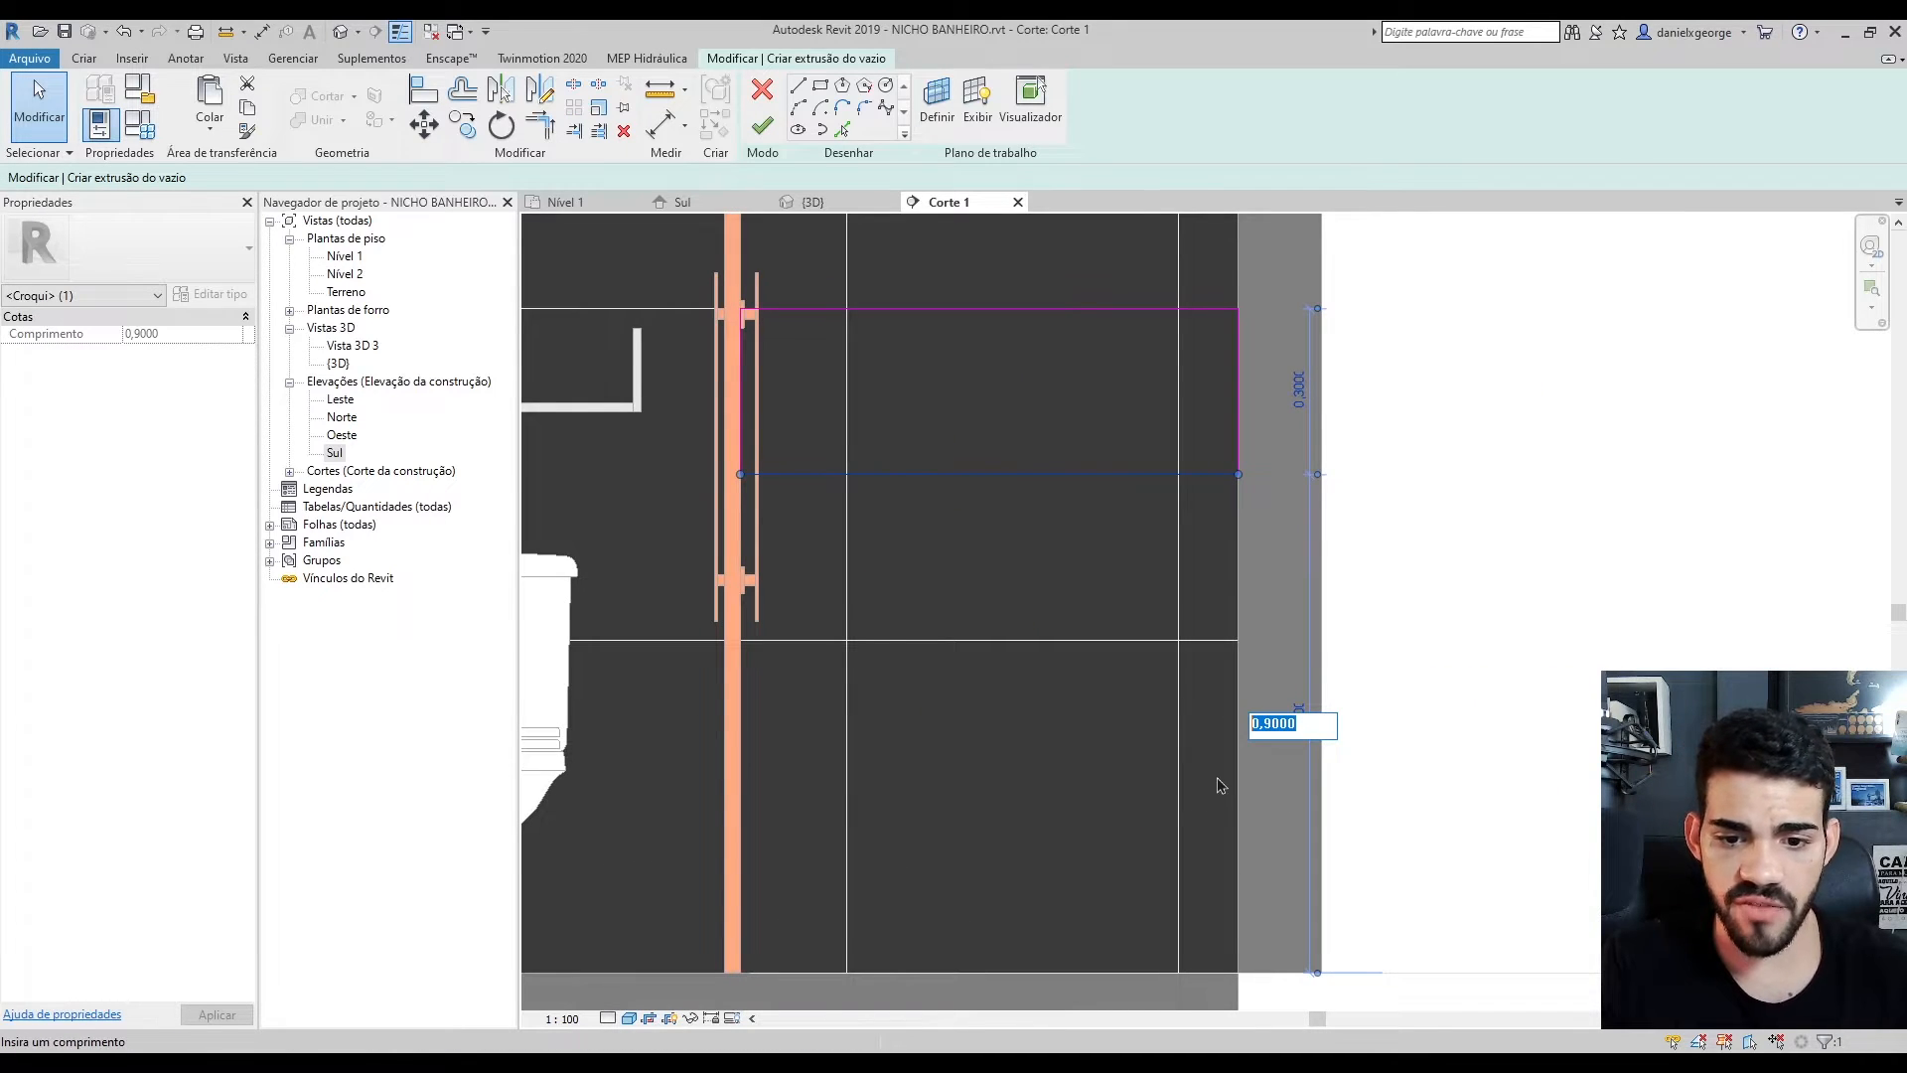
pyautogui.write('0,89')
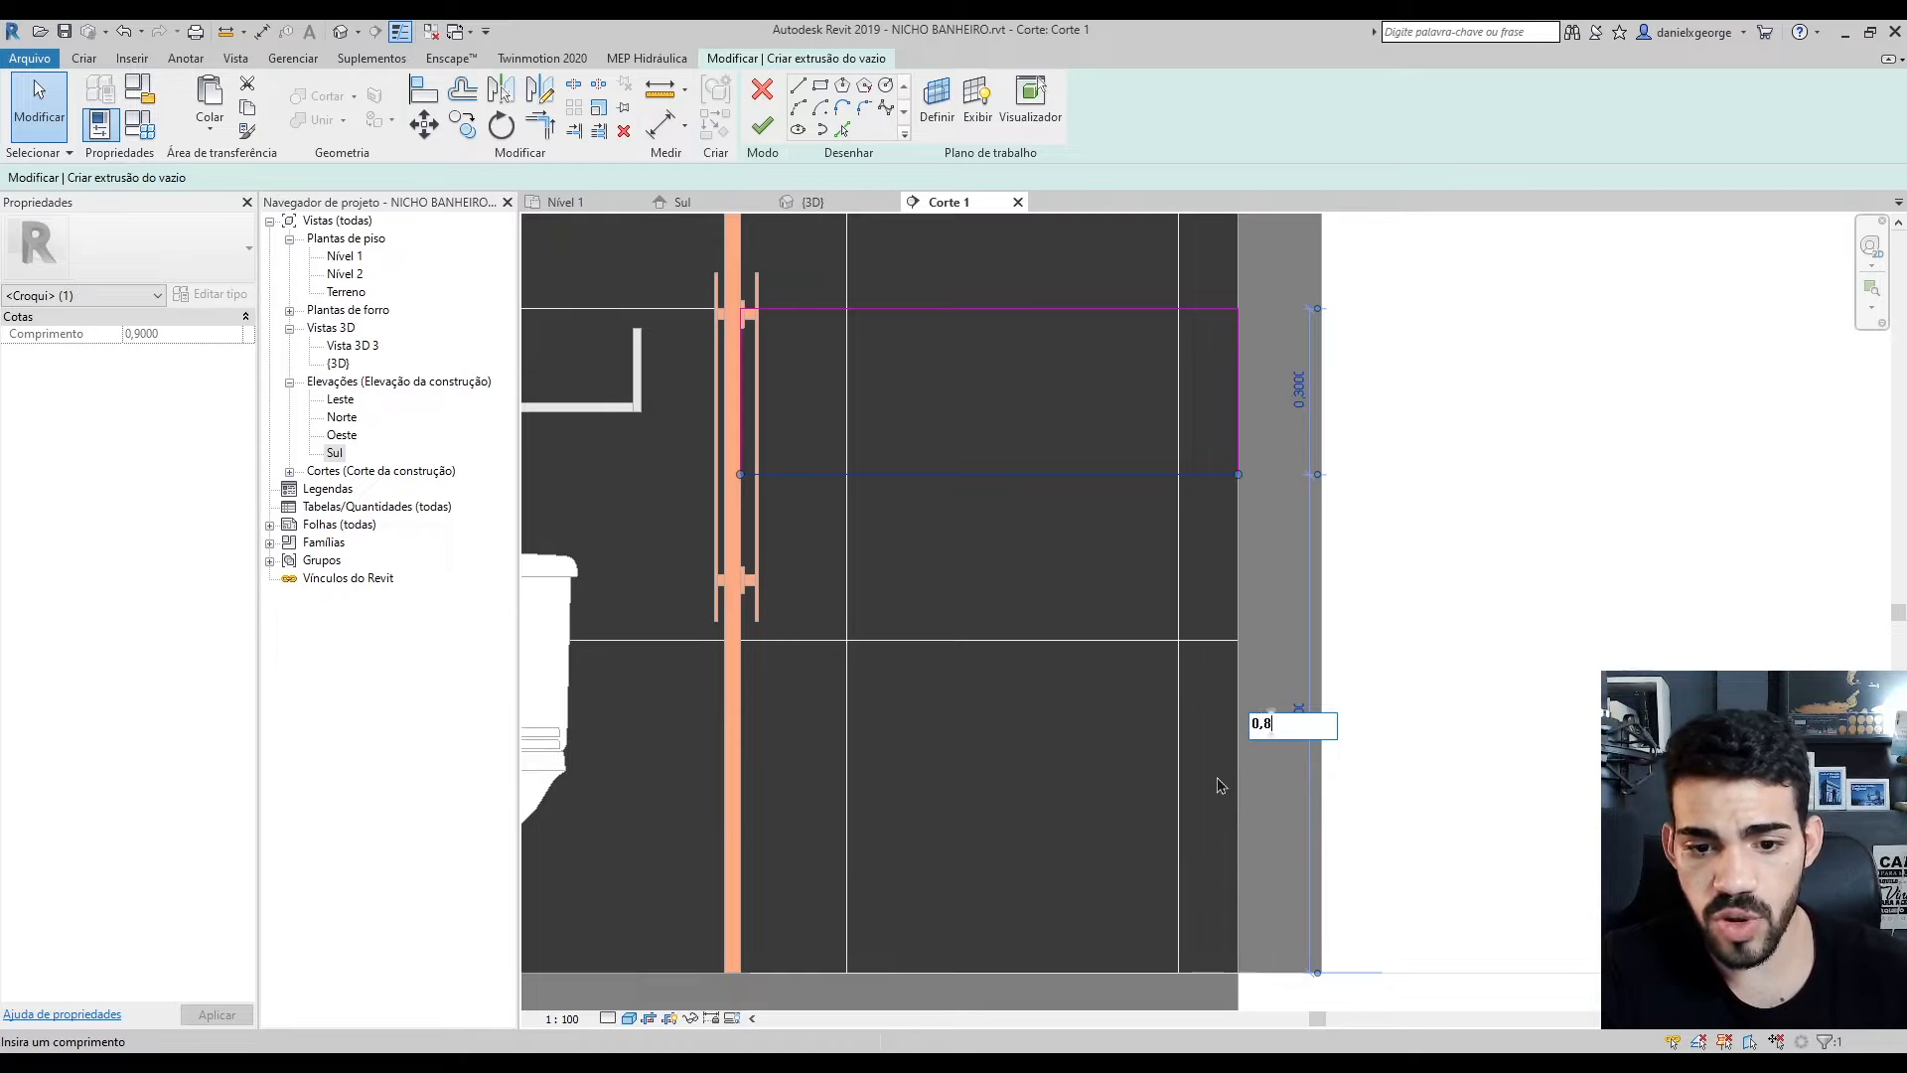
pyautogui.press('Return')
pyautogui.click(1183, 443)
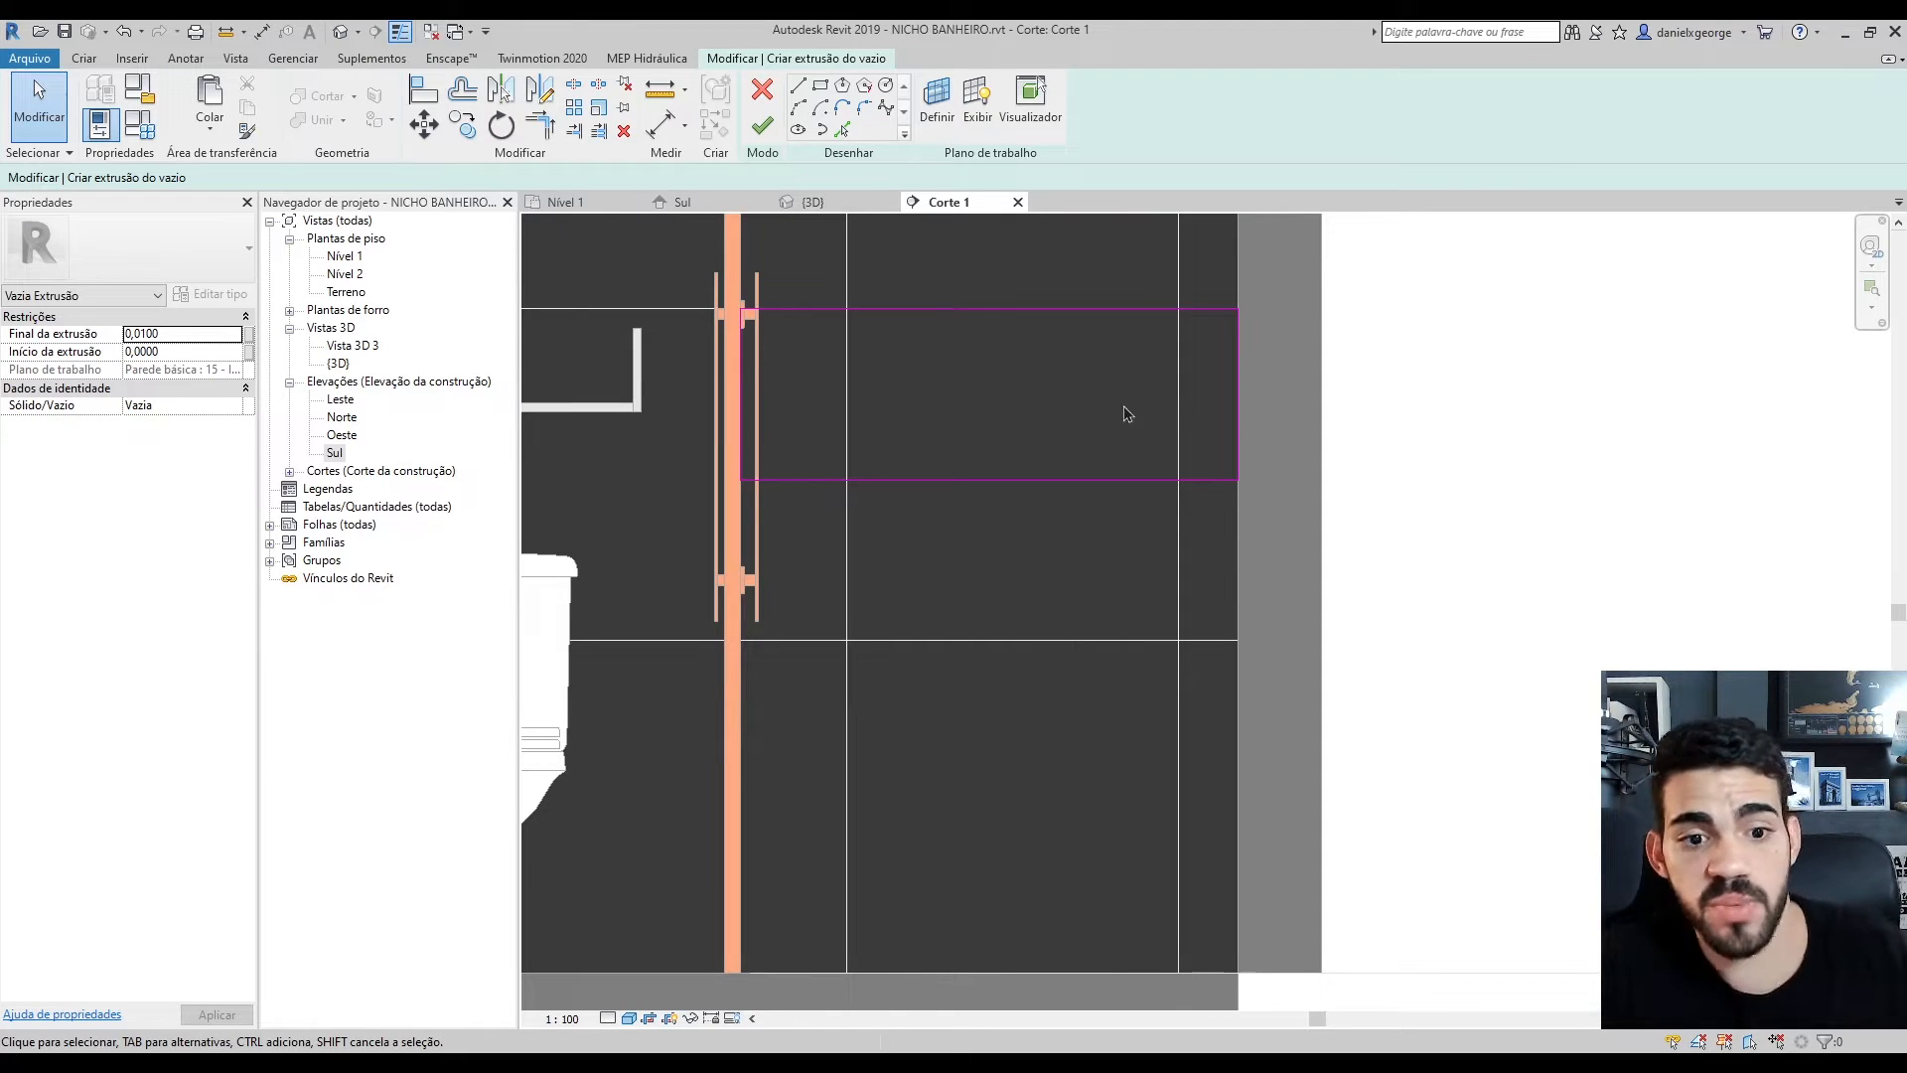
pyautogui.scroll(-3, 1127, 414)
pyautogui.scroll(1, 1034, 596)
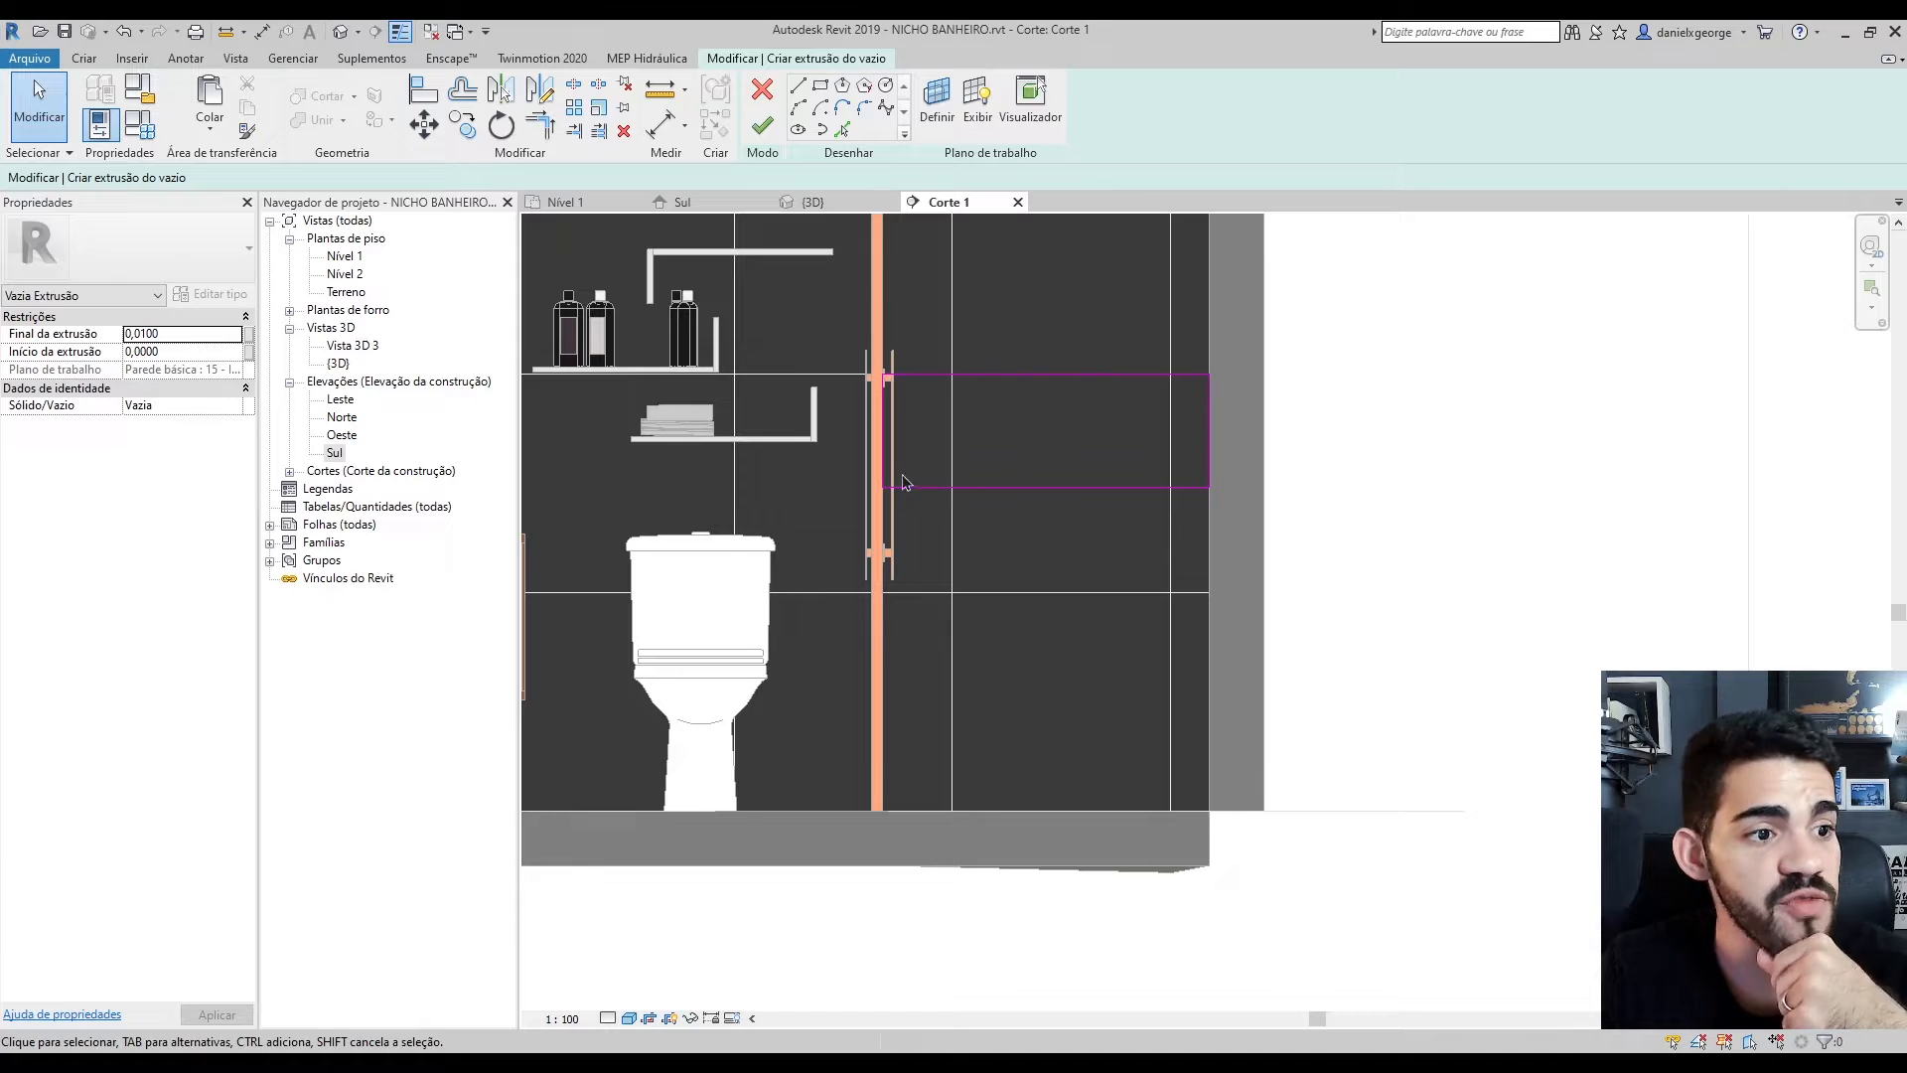
# Switch to the 3D view, set the void's extrusion end to -0,05 m and finish the sketch
pyautogui.click(814, 203)
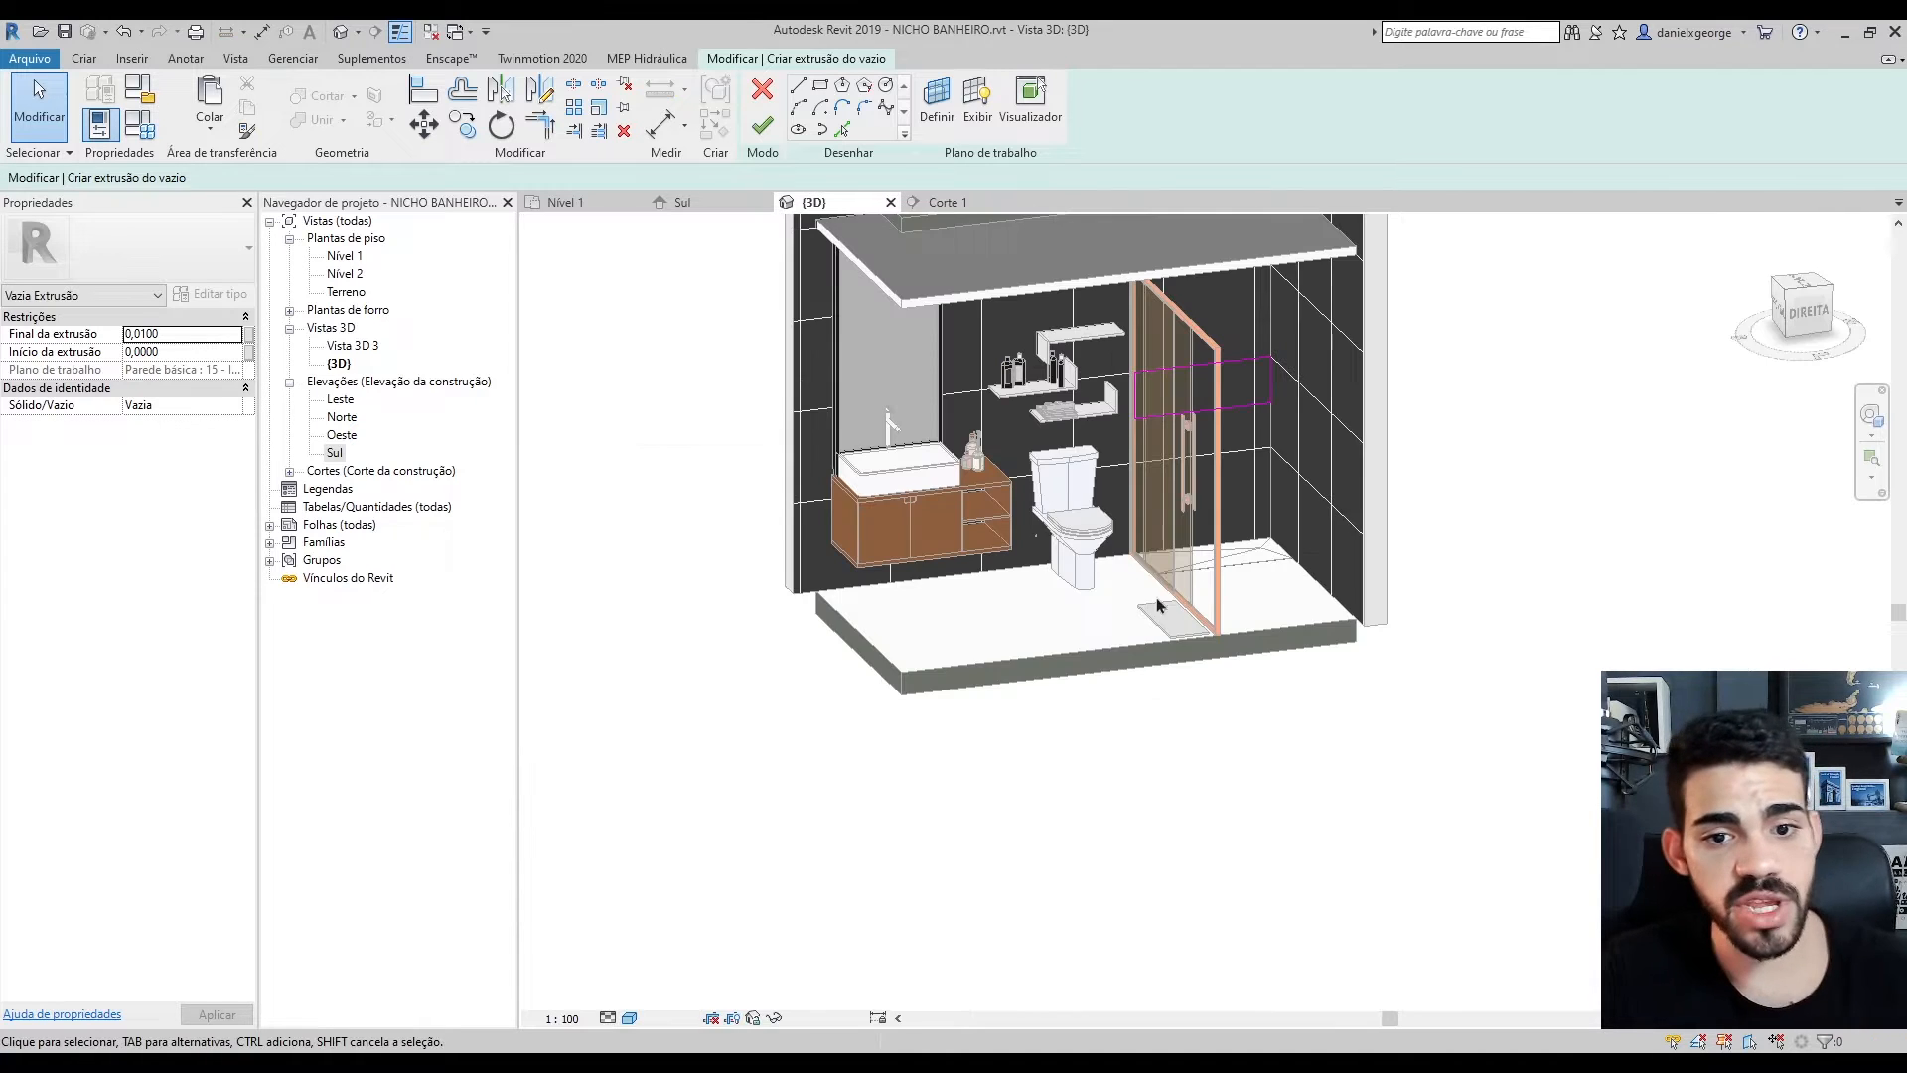
pyautogui.keyDown('shift'); pyautogui.moveTo(1154, 627); pyautogui.dragTo(1146, 939, button='middle'); pyautogui.keyUp('shift')
pyautogui.scroll(4, 1053, 794)
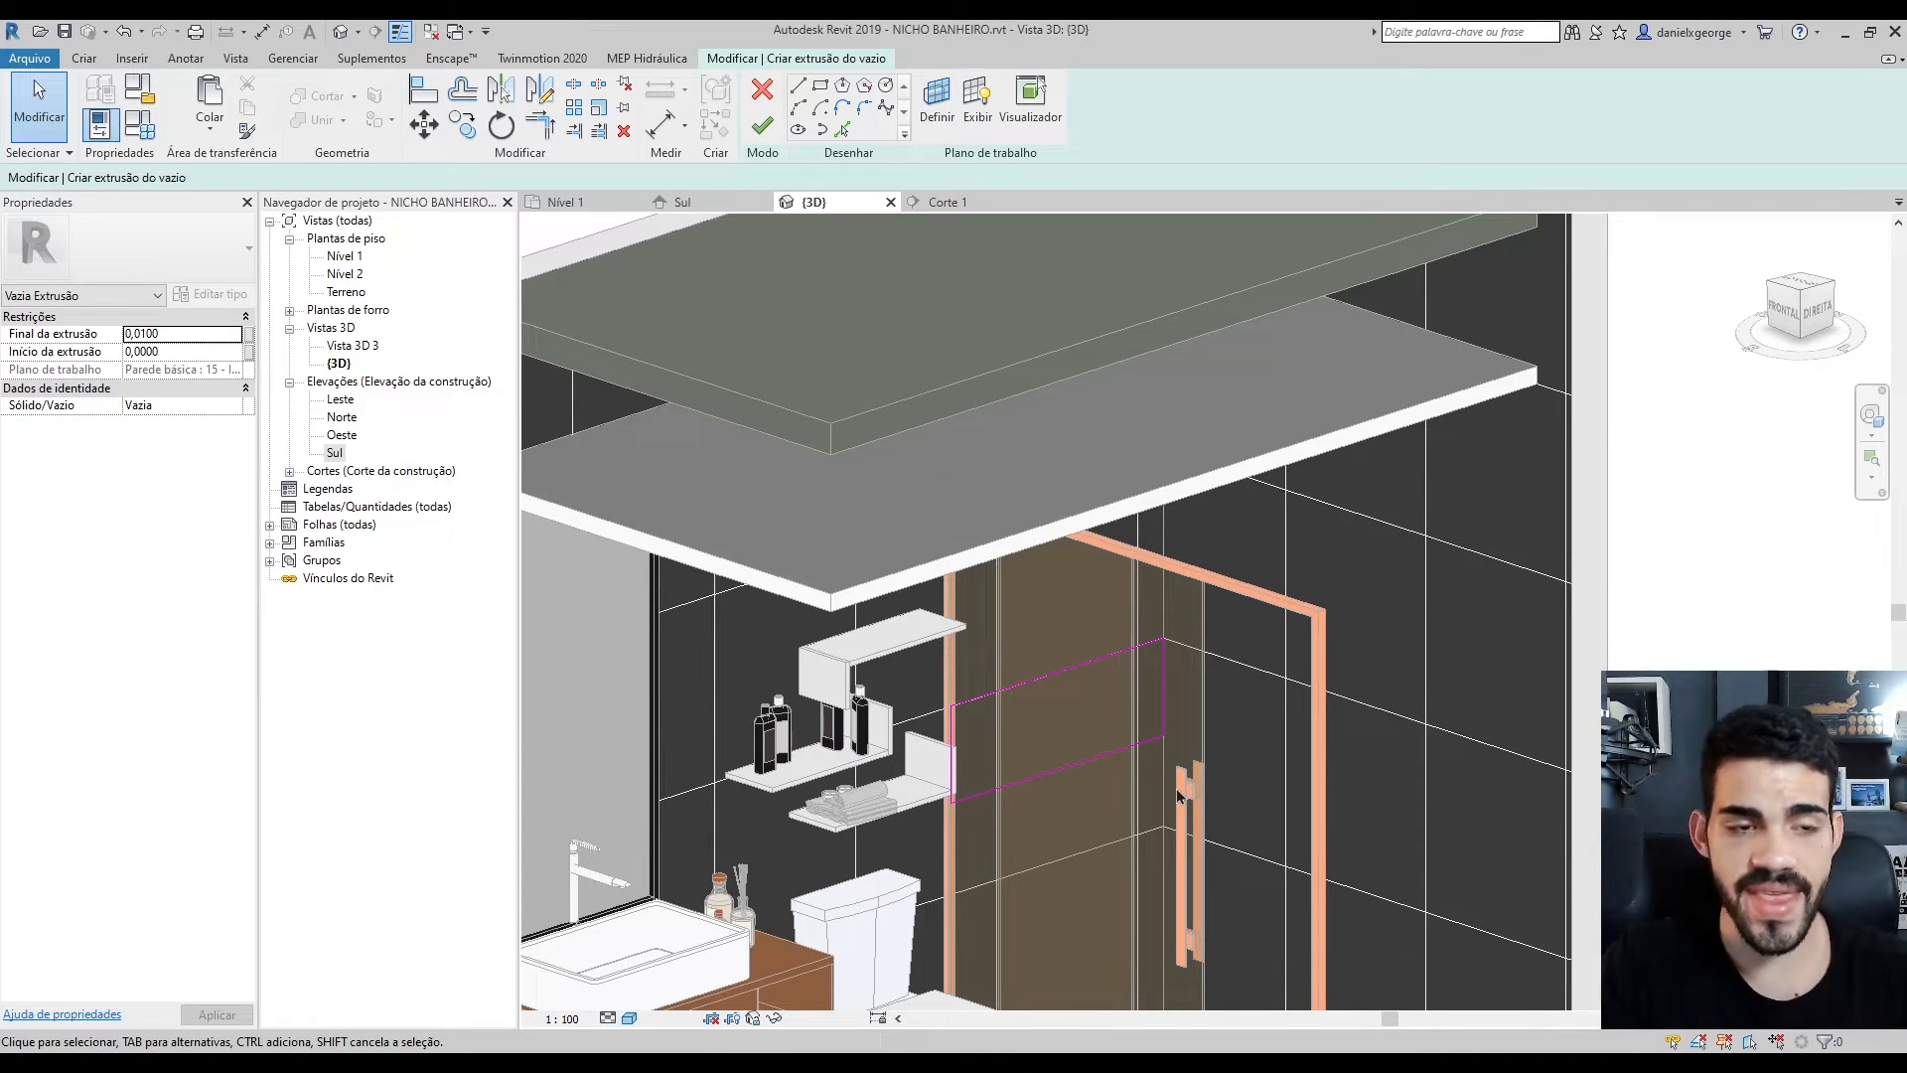
pyautogui.click(175, 349)
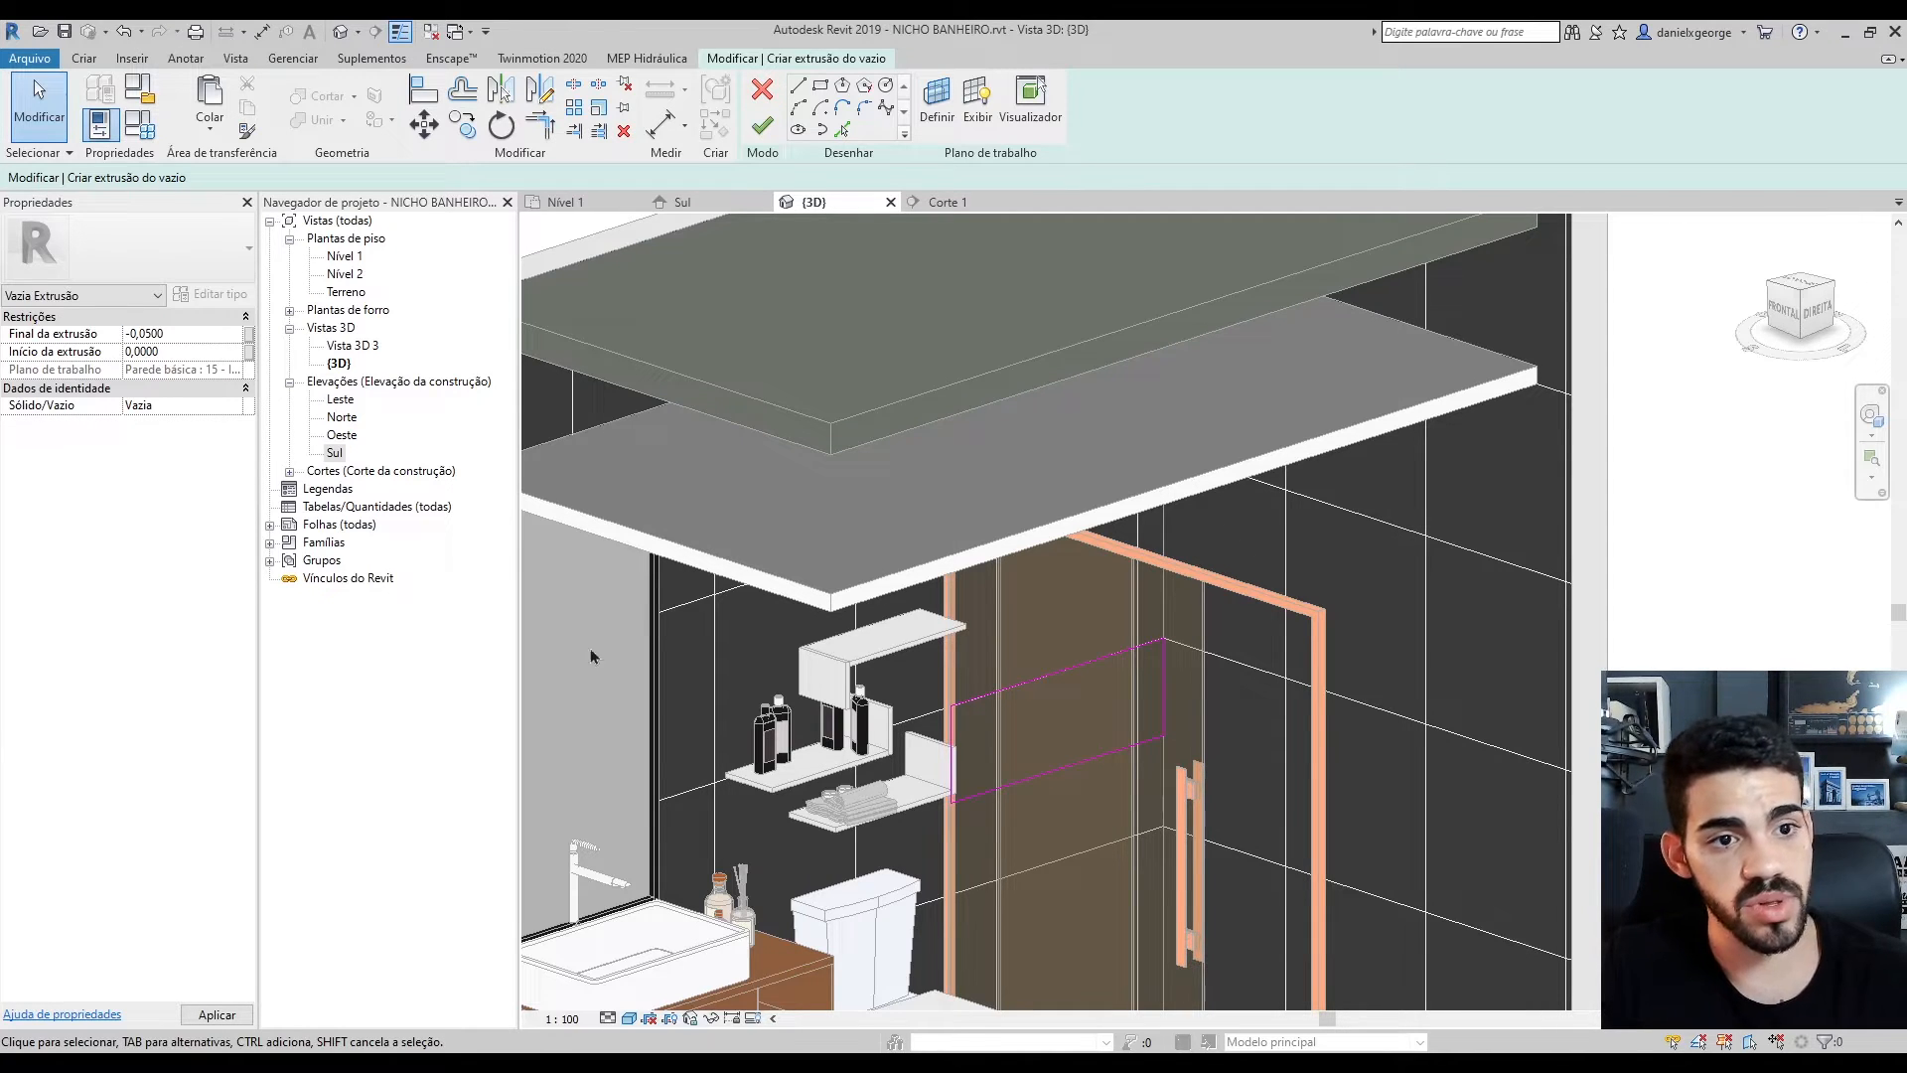
pyautogui.click(775, 130)
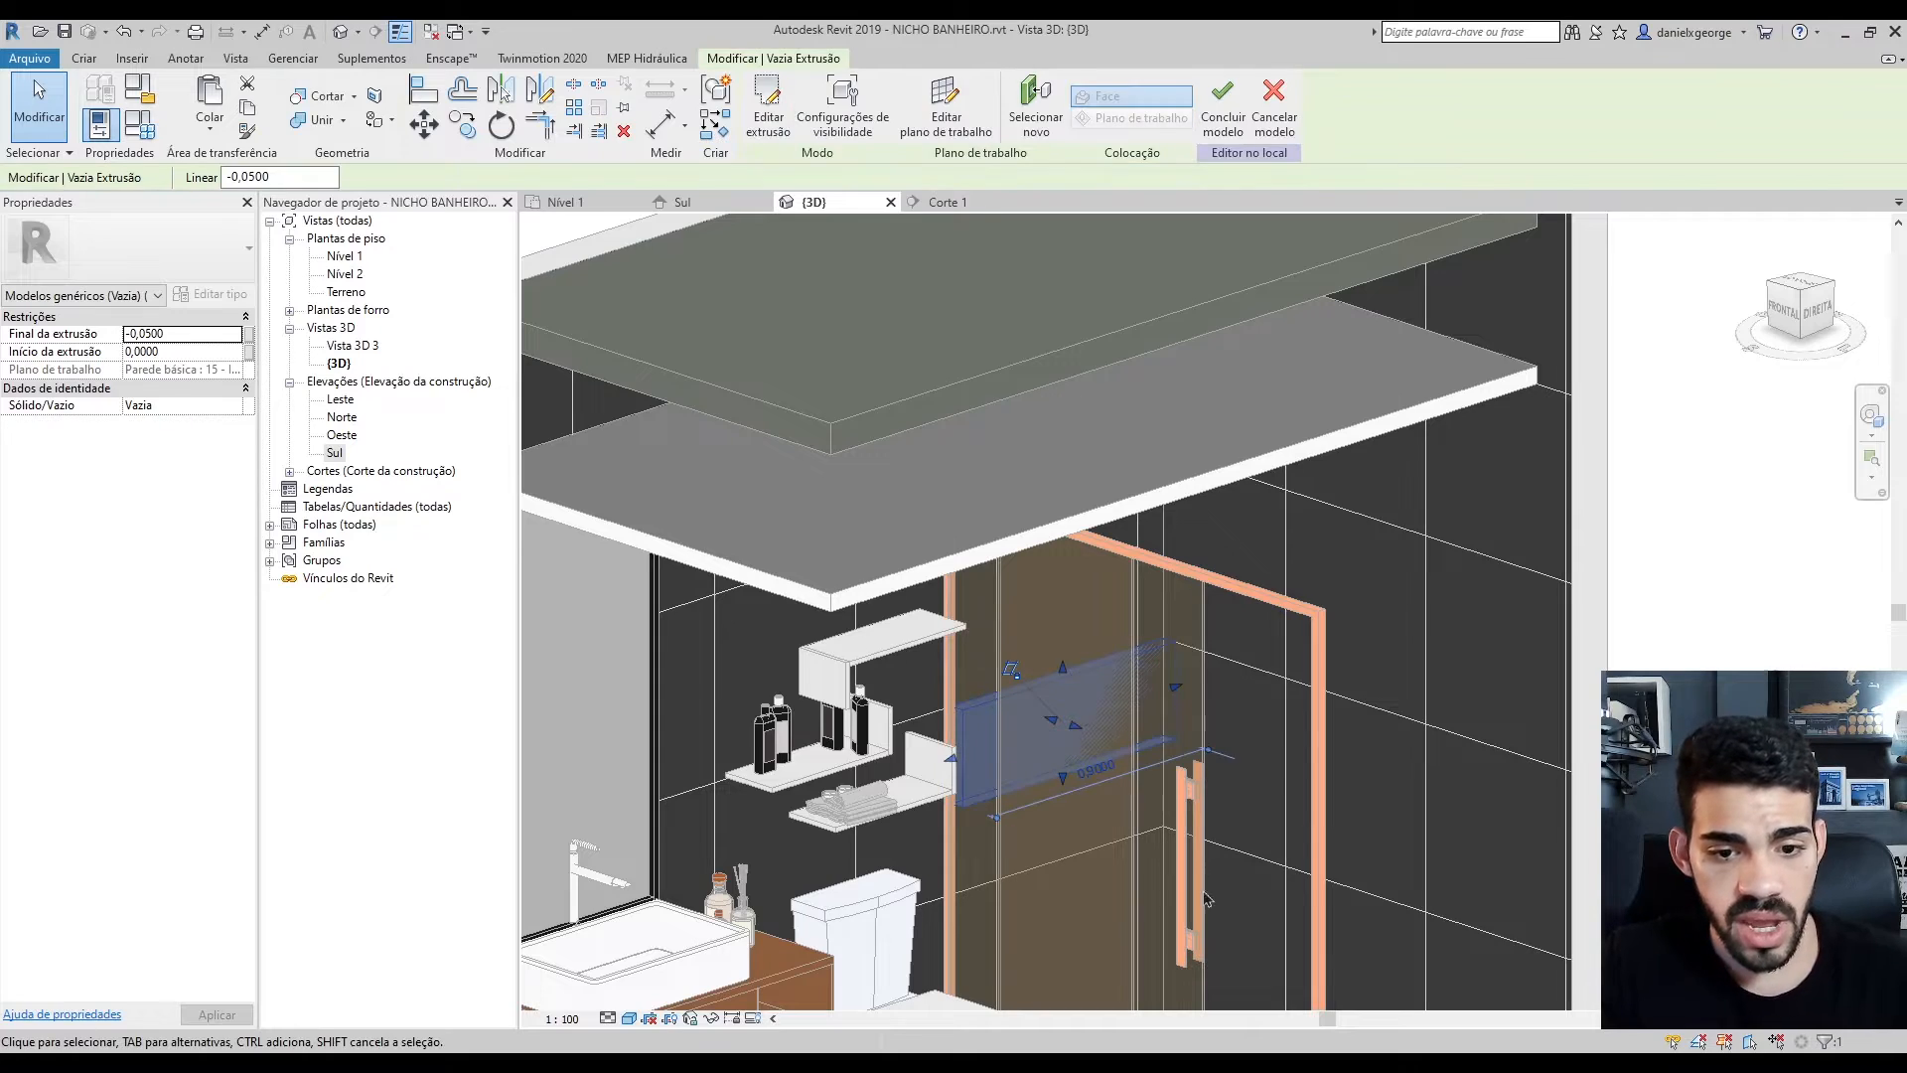
# Reselect the void on the shower wall and set its extrusion end to 0,05 m
pyautogui.keyDown('shift'); pyautogui.moveTo(1371, 843); pyautogui.dragTo(924, 775, button='middle'); pyautogui.keyUp('shift')
pyautogui.press('Escape')
pyautogui.click(1165, 691)
pyautogui.click(1053, 874)
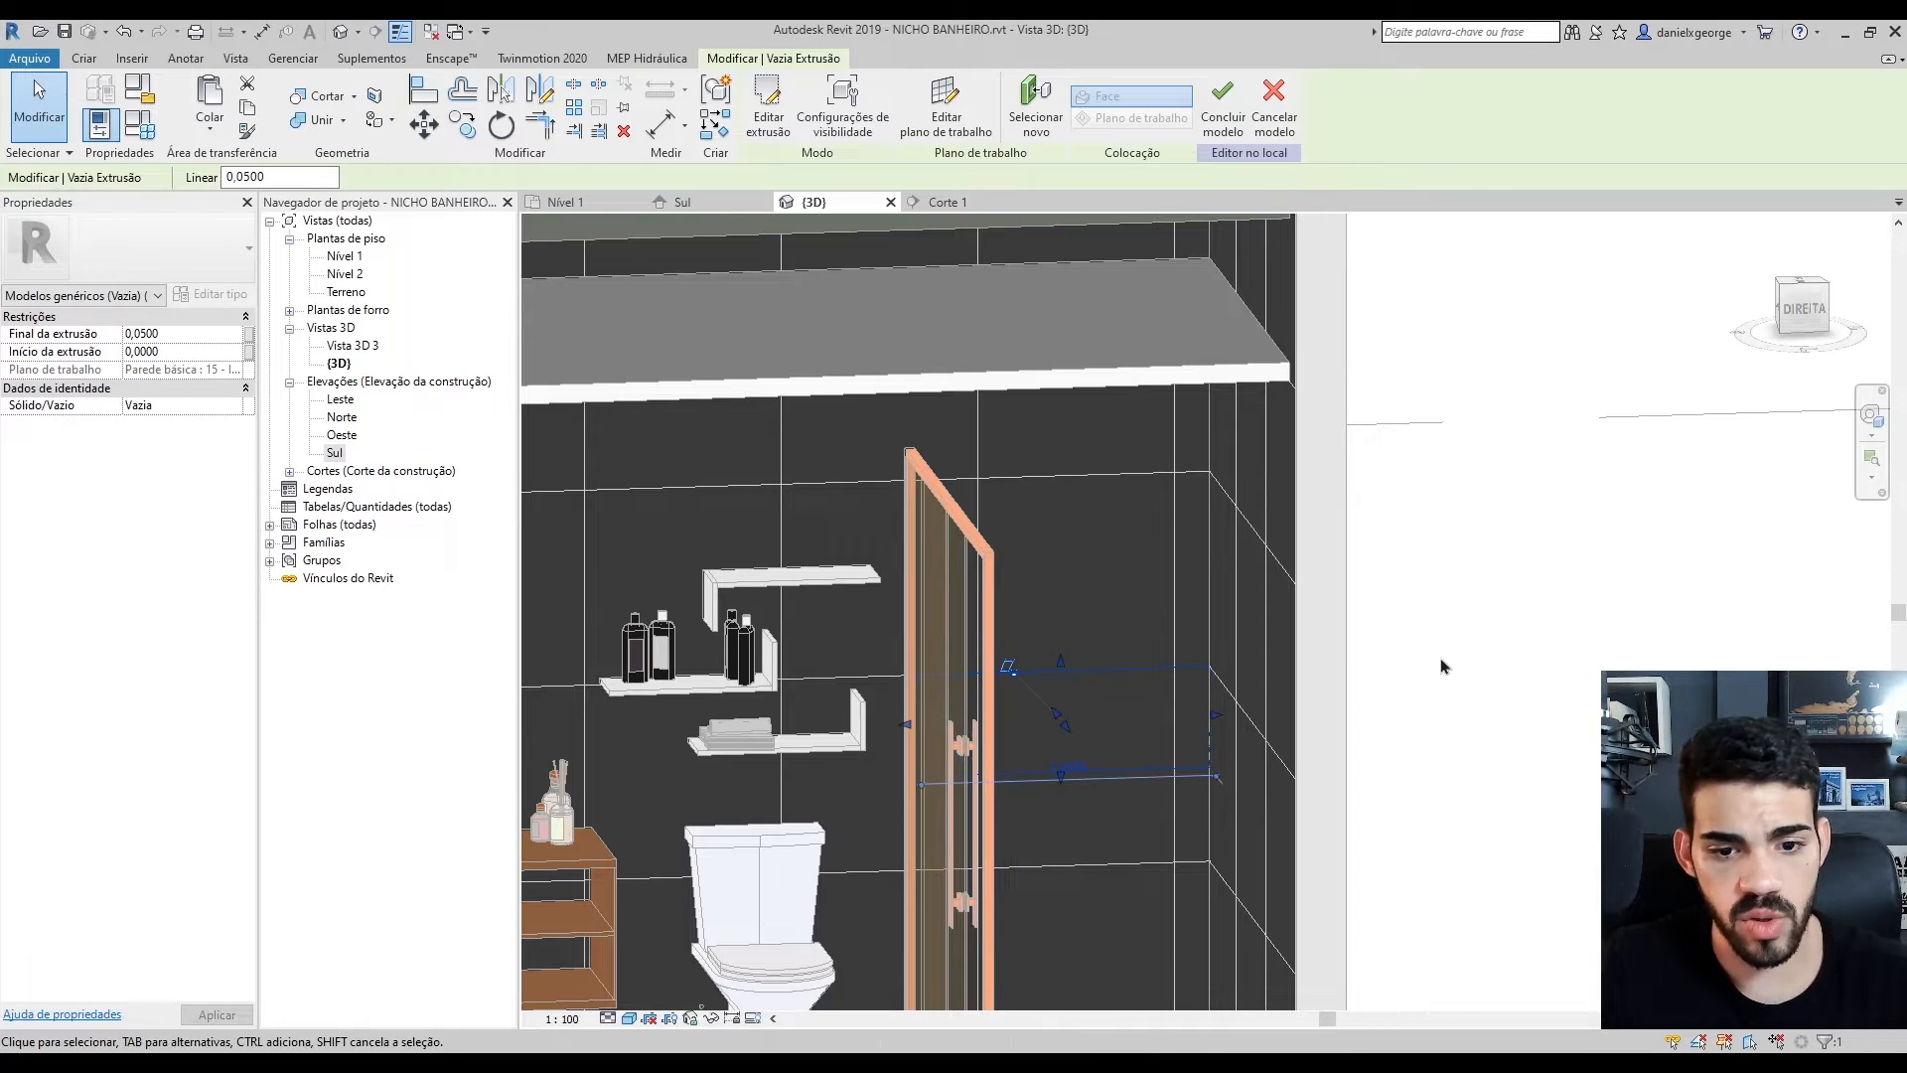
pyautogui.click(1415, 687)
pyautogui.keyDown('shift'); pyautogui.moveTo(1416, 687); pyautogui.dragTo(1388, 837, button='middle'); pyautogui.keyUp('shift')
pyautogui.click(1199, 695)
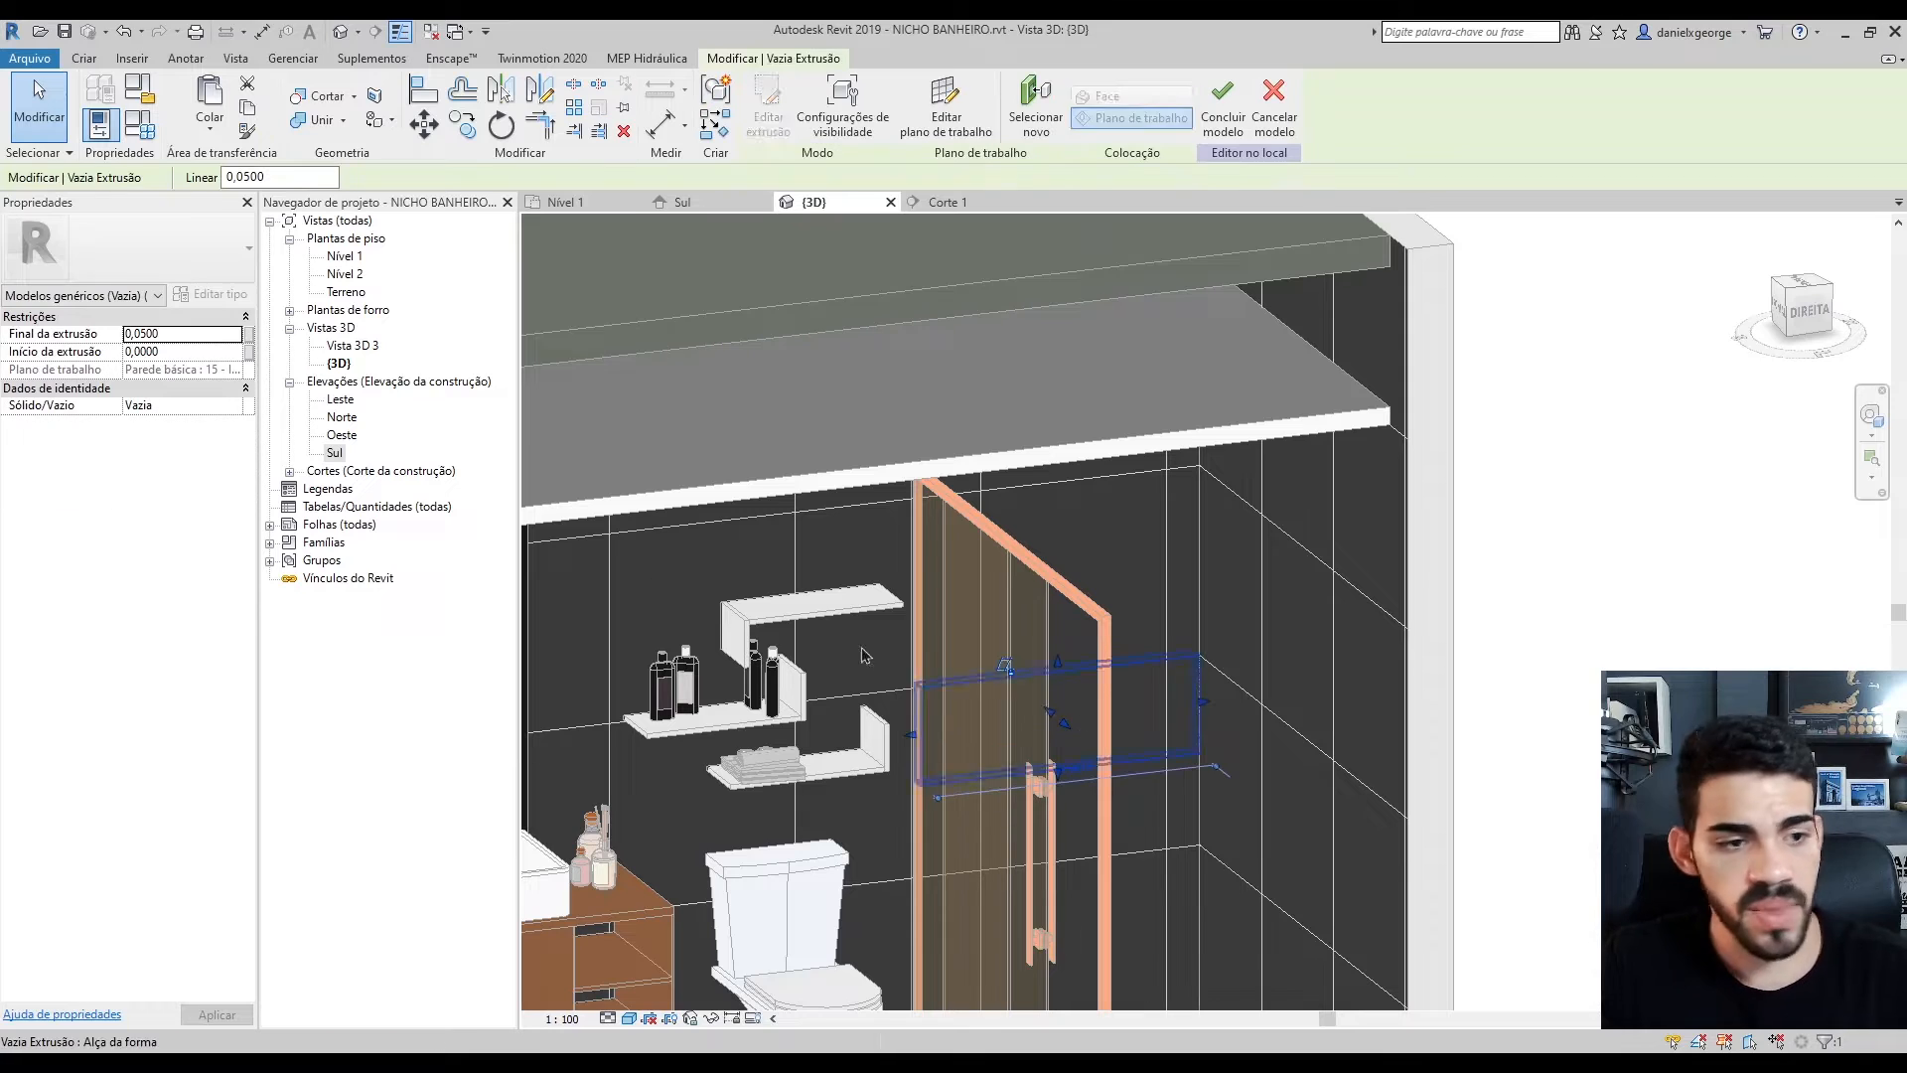
# Set the void's extrusion end to 0,04 m and check its position against the shower wall
pyautogui.click(223, 333)
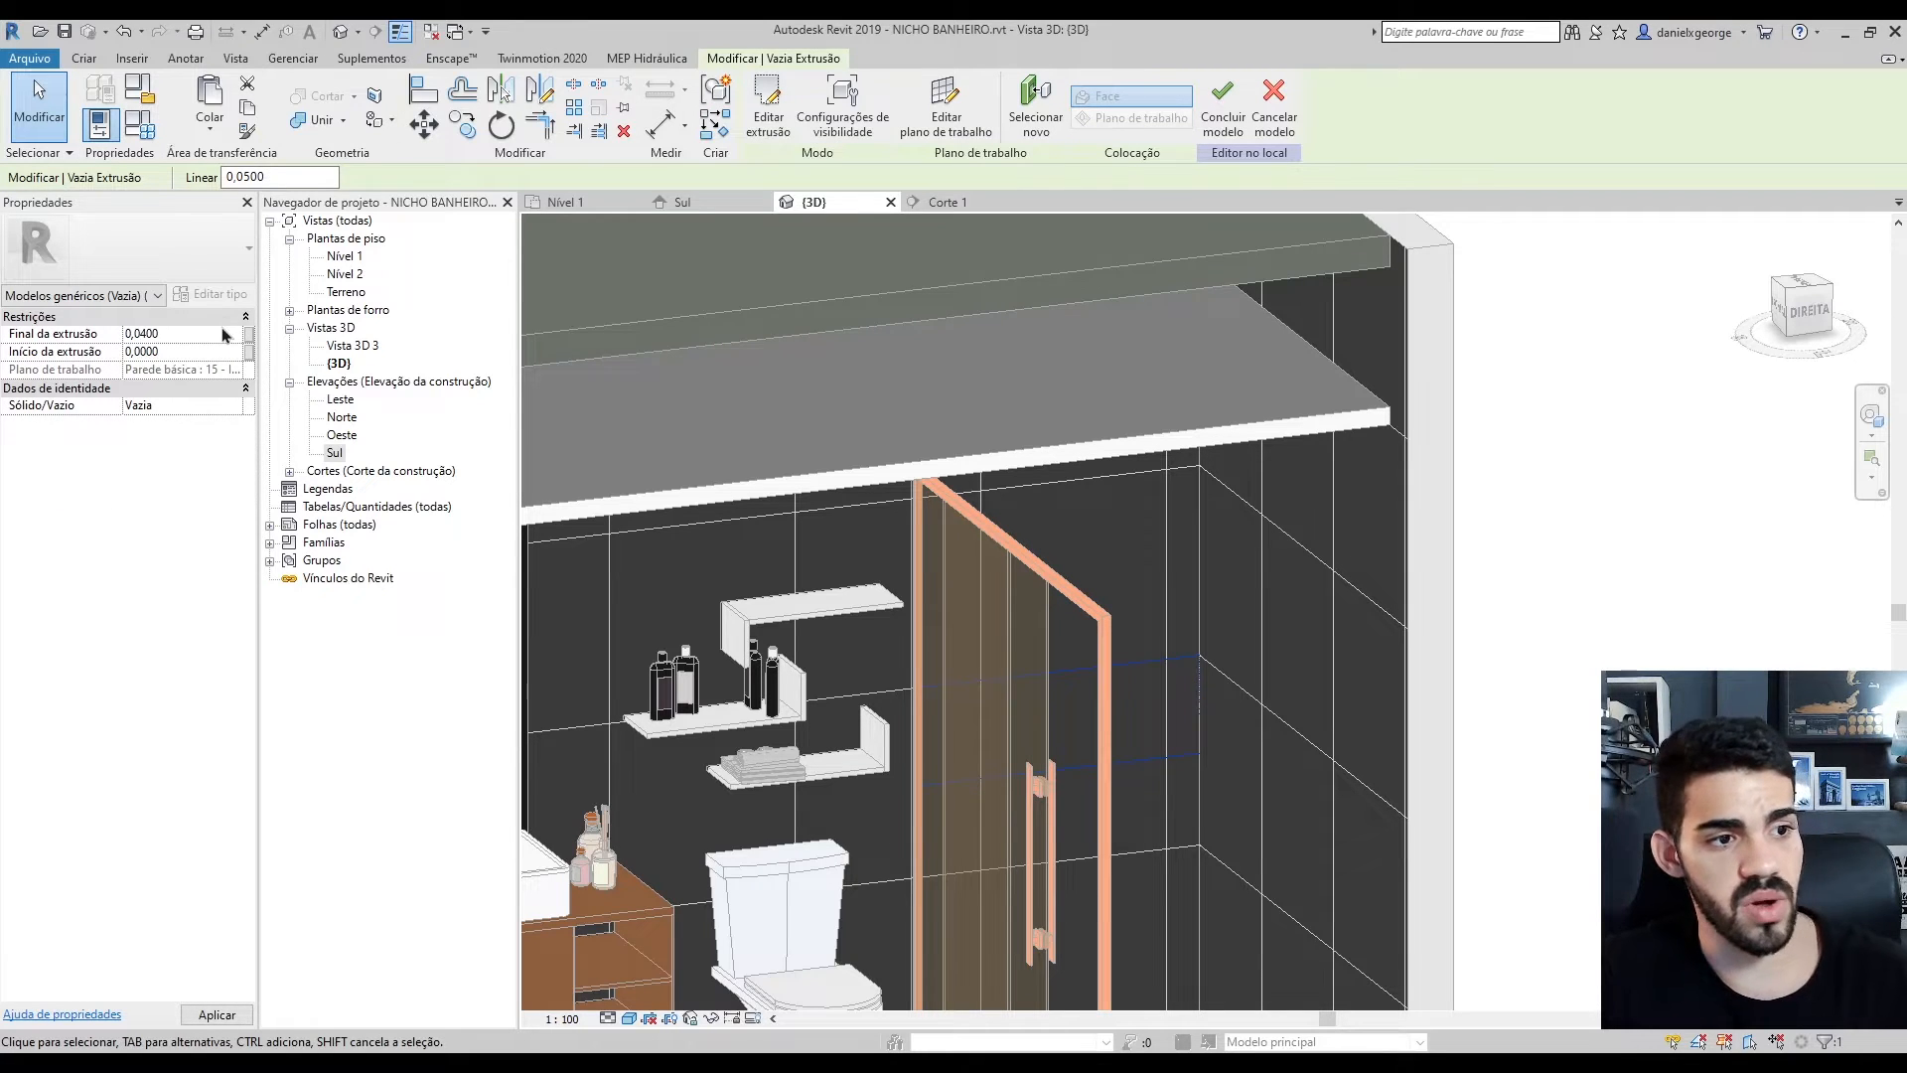
pyautogui.click(1371, 914)
pyautogui.scroll(3, 1371, 914)
pyautogui.keyDown('shift'); pyautogui.moveTo(1371, 914); pyautogui.dragTo(986, 854, button='middle'); pyautogui.keyUp('shift')
pyautogui.click(969, 778)
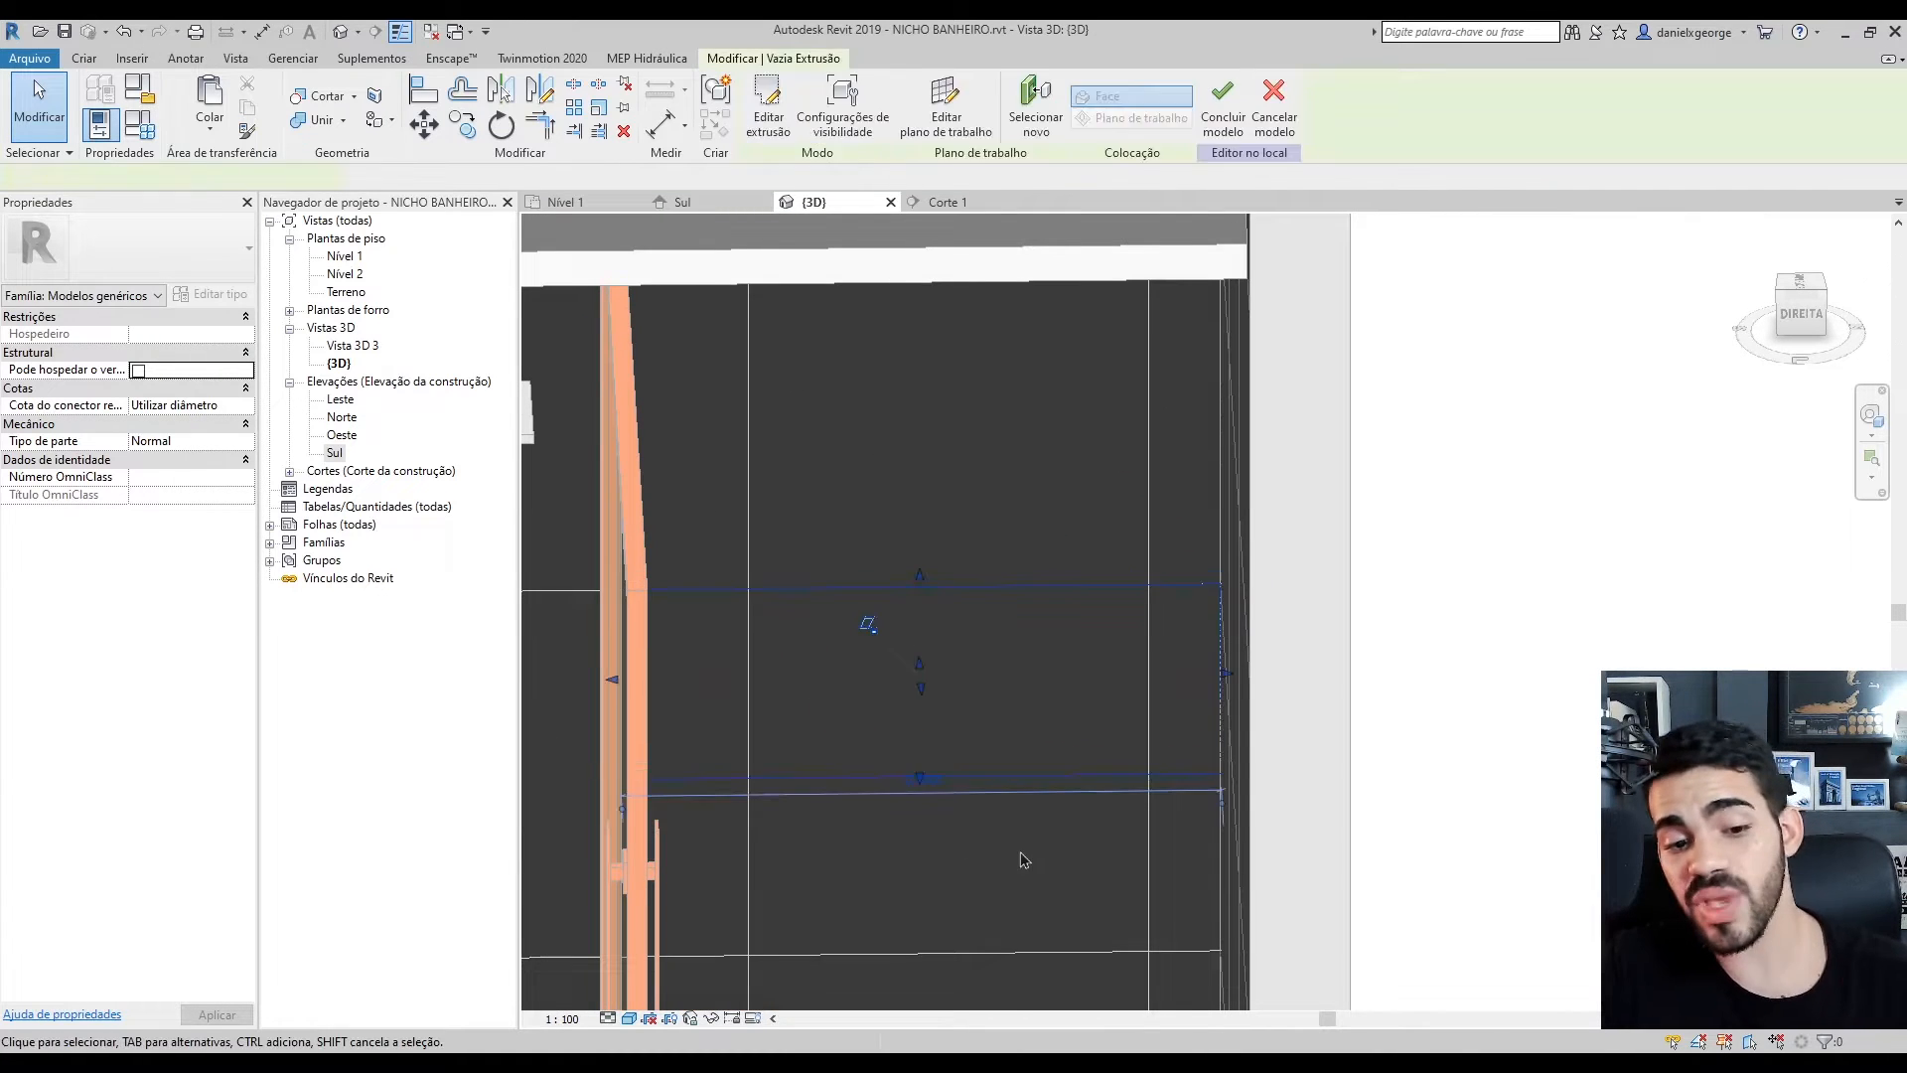
pyautogui.click(1039, 881)
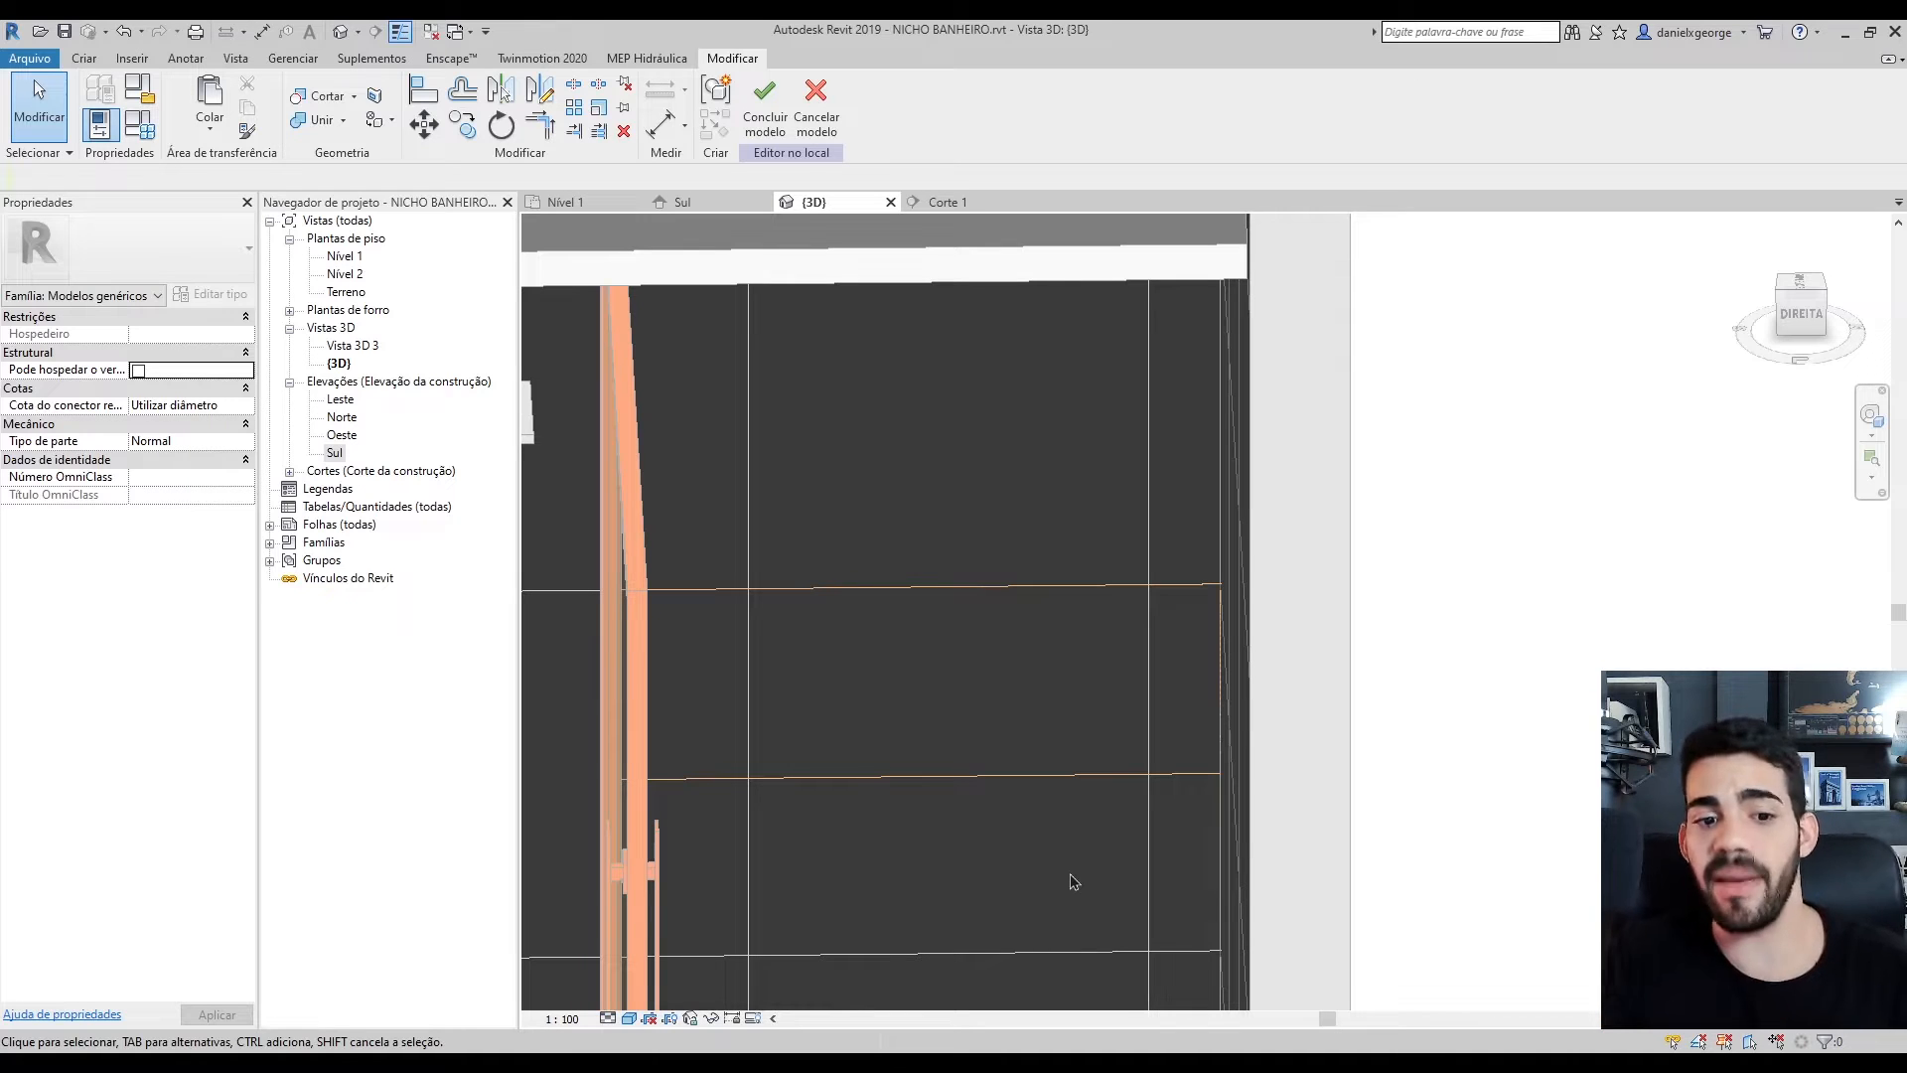
pyautogui.click(1034, 682)
pyautogui.click(1270, 851)
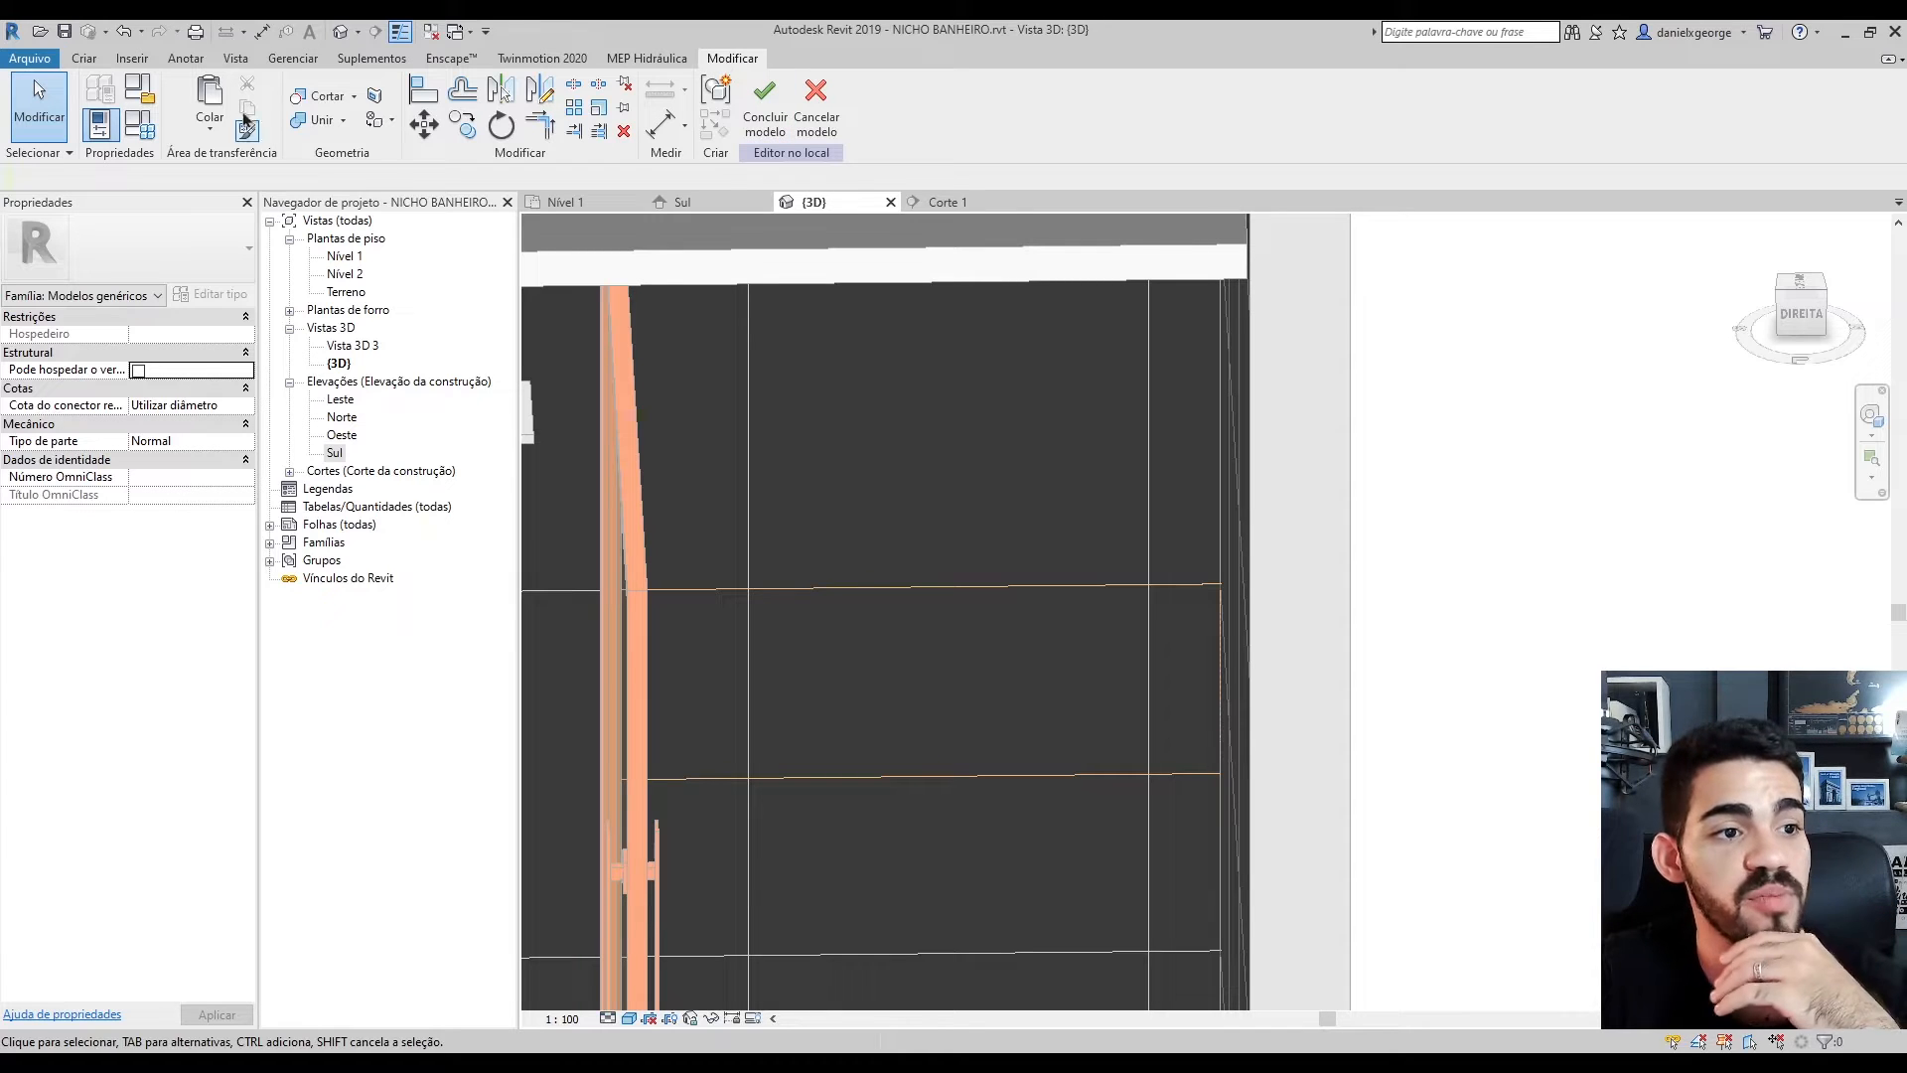
# Cut the shower wall with the niche's void extrusion using the Cut geometry command
pyautogui.click(322, 95)
pyautogui.scroll(-3, 984, 512)
pyautogui.keyDown('shift'); pyautogui.moveTo(974, 509); pyautogui.dragTo(1029, 487, button='middle'); pyautogui.keyUp('shift')
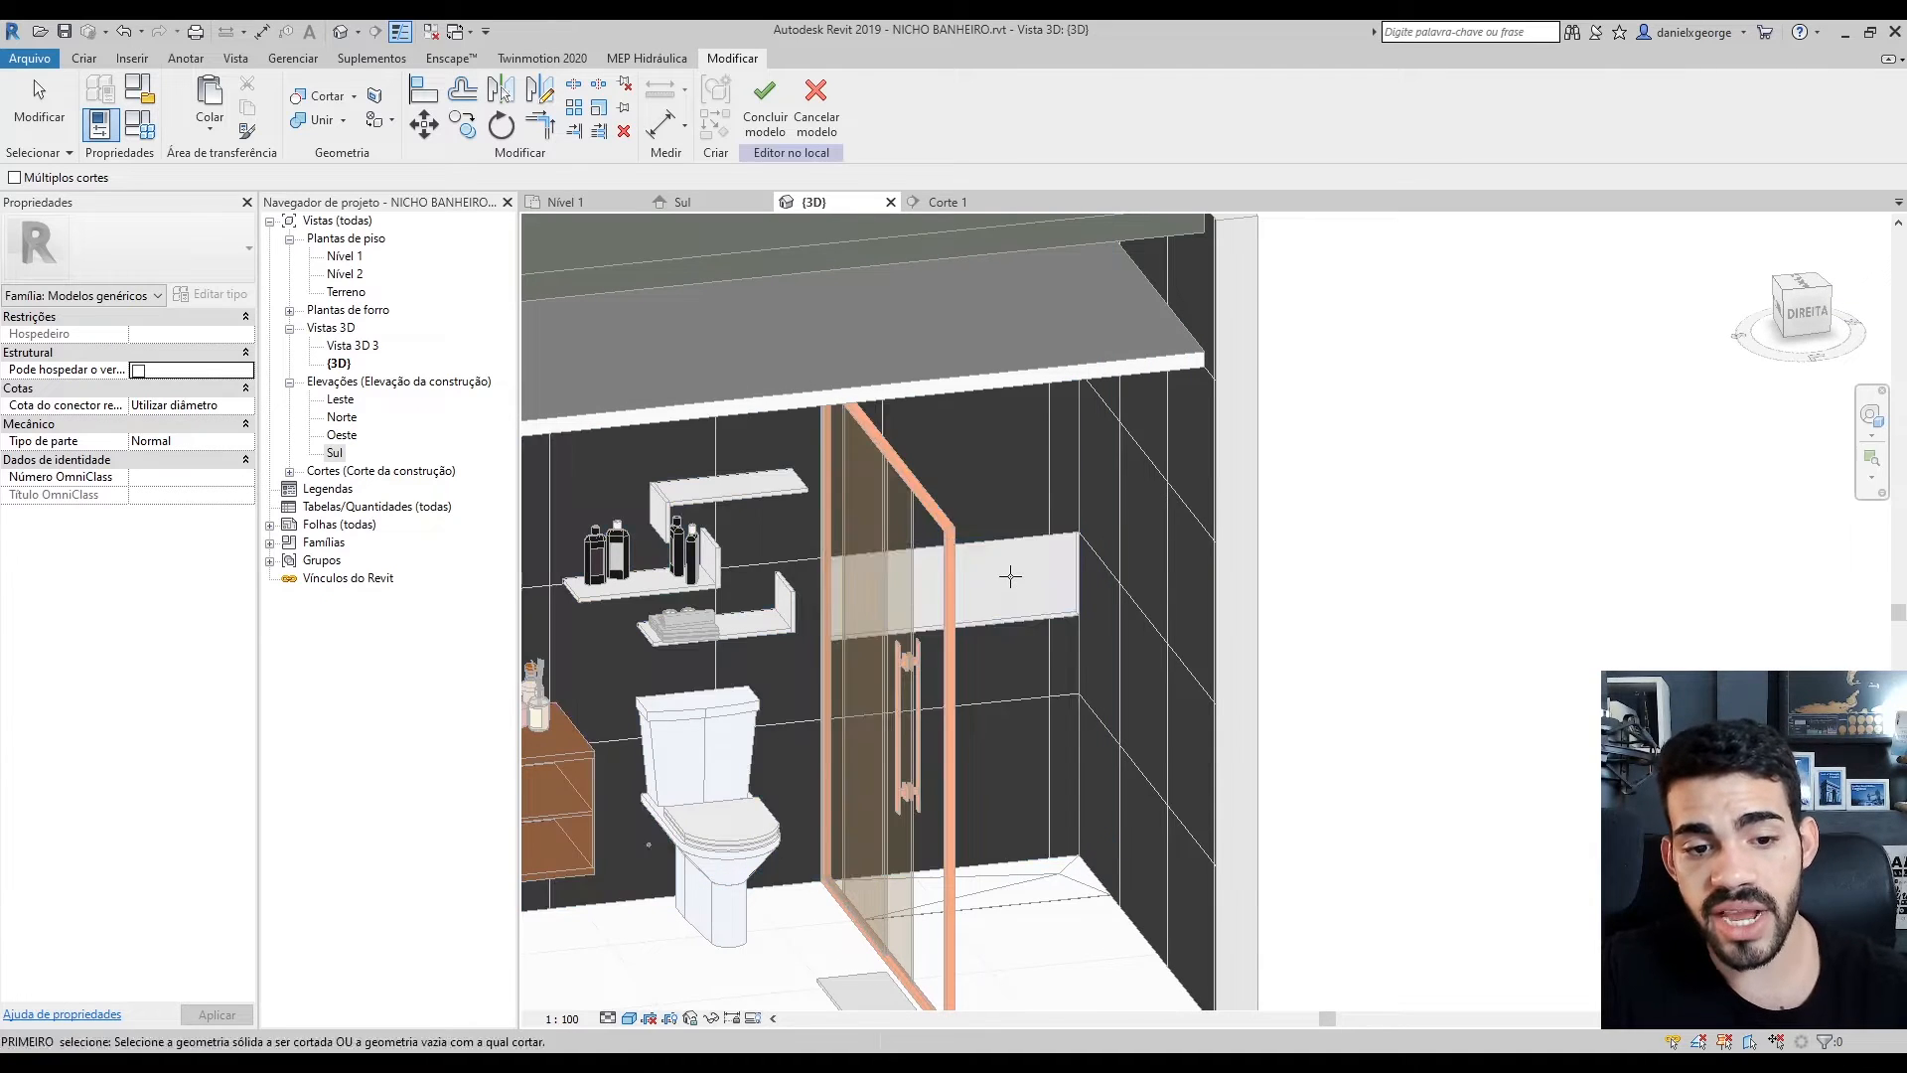
pyautogui.keyDown('shift'); pyautogui.moveTo(1312, 788); pyautogui.dragTo(1266, 777, button='middle'); pyautogui.keyUp('shift')
pyautogui.scroll(1, 1086, 556)
pyautogui.scroll(3, 1085, 556)
pyautogui.keyDown('shift'); pyautogui.moveTo(911, 732); pyautogui.dragTo(927, 878, button='middle'); pyautogui.keyUp('shift')
pyautogui.click(959, 765)
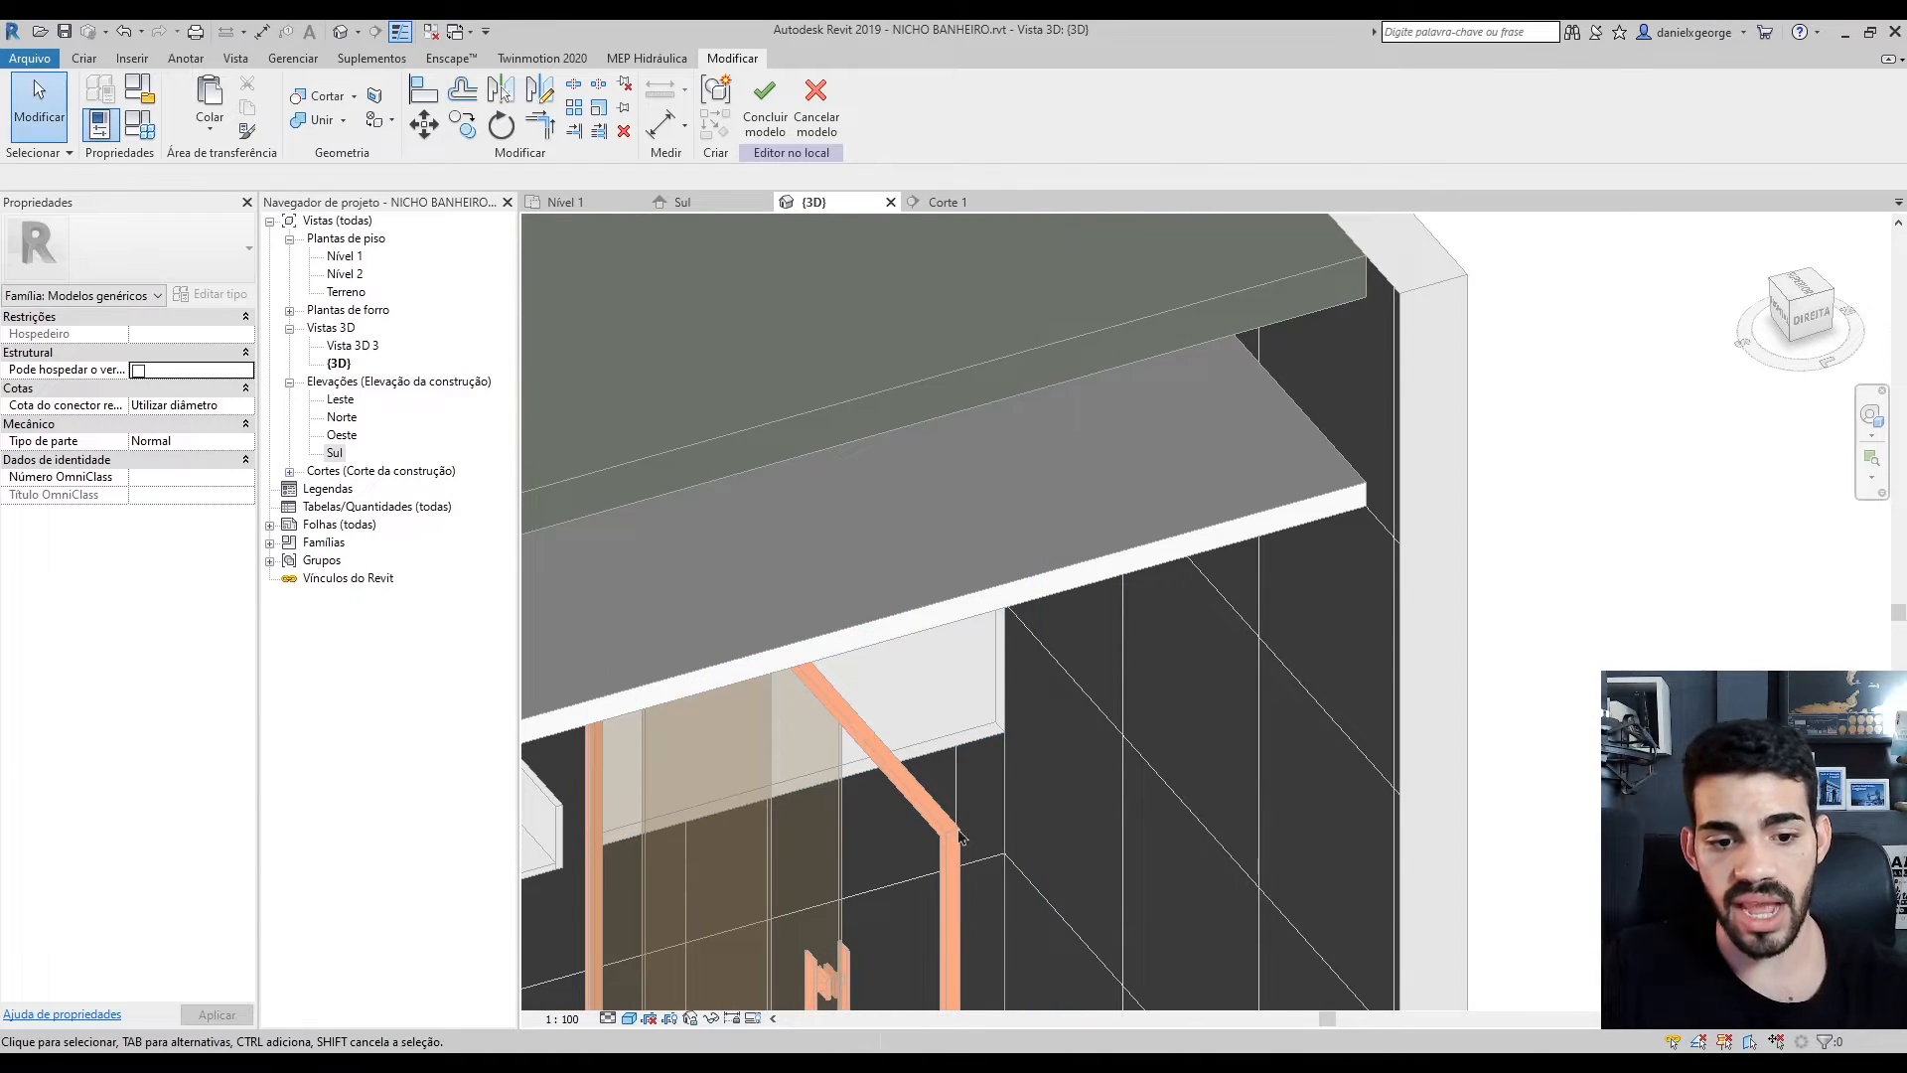
# Select the void inside the wall recess and set its extrusion end to 0,05 m
pyautogui.scroll(4, 959, 764)
pyautogui.scroll(-4, 947, 682)
pyautogui.keyDown('shift'); pyautogui.moveTo(946, 683); pyautogui.dragTo(992, 783, button='middle'); pyautogui.keyUp('shift')
pyautogui.scroll(3, 874, 699)
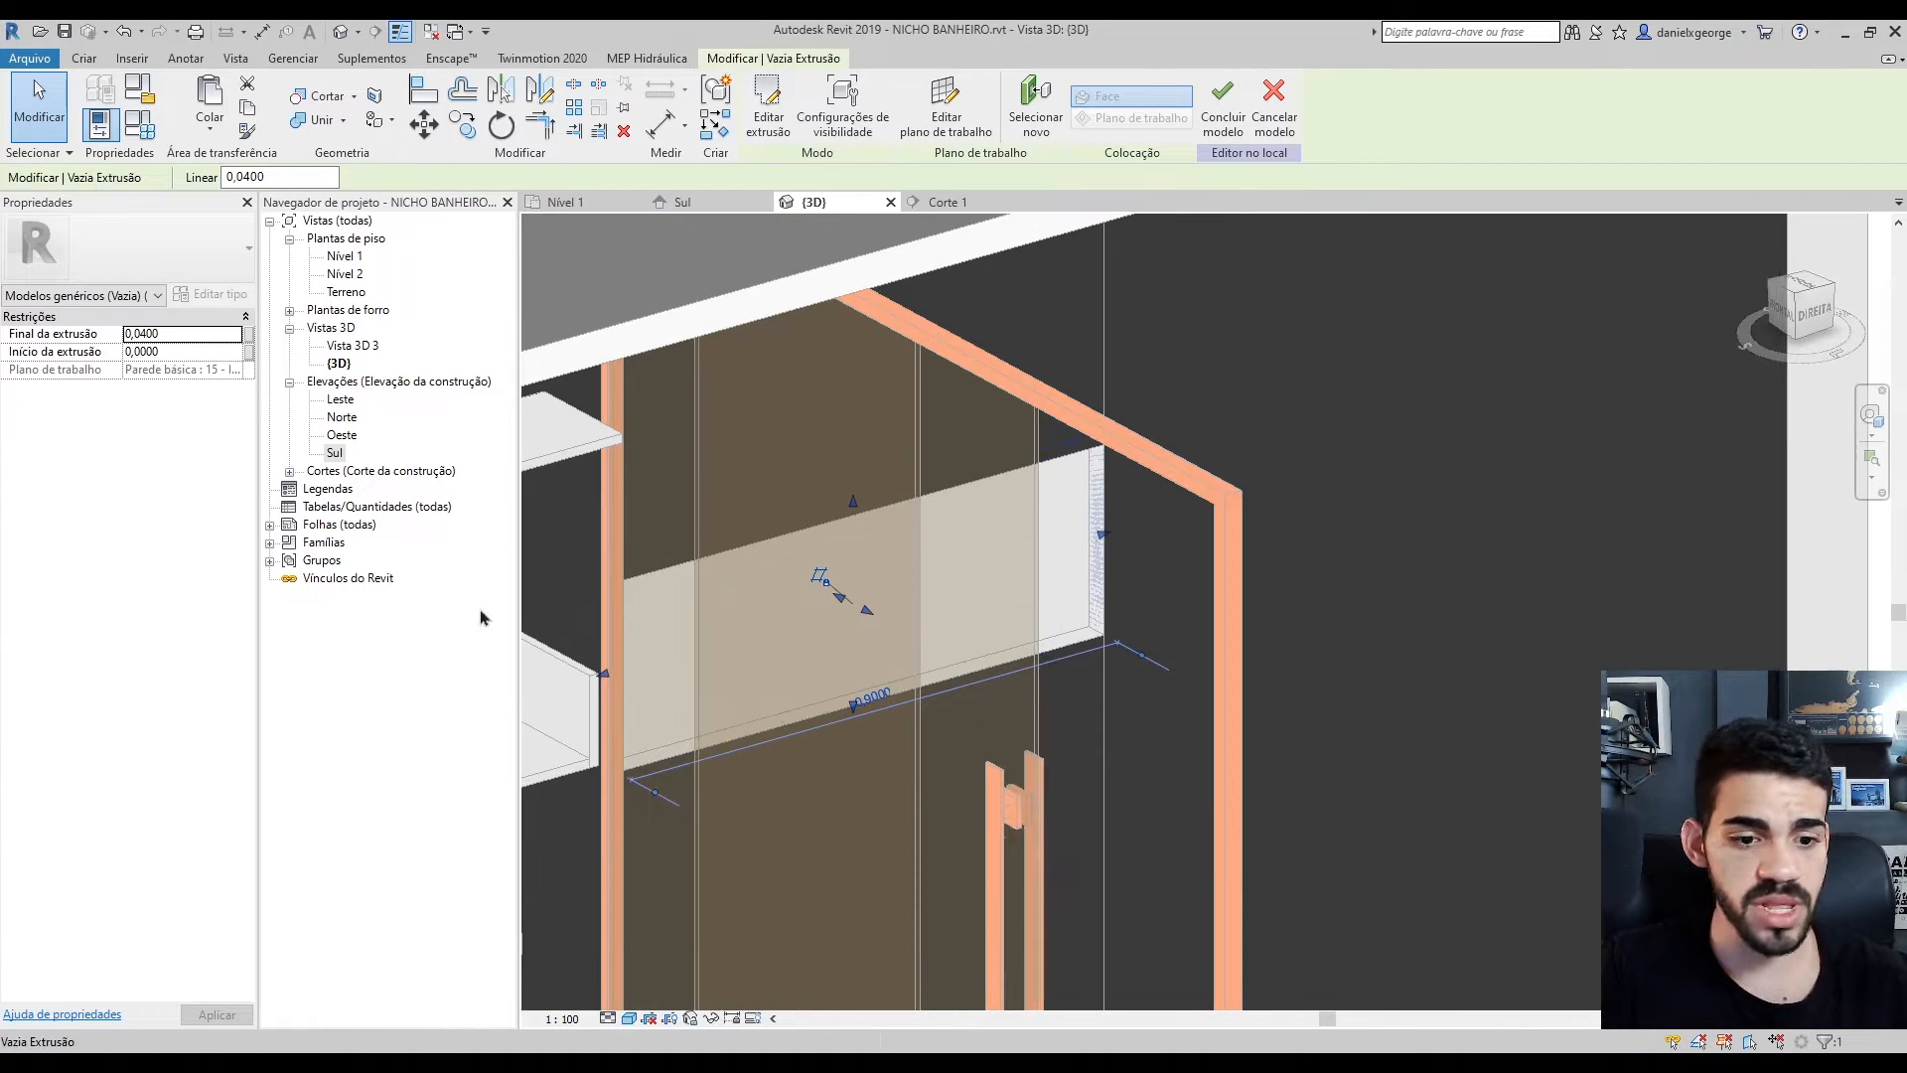
pyautogui.doubleClick(181, 332)
pyautogui.write('0,')
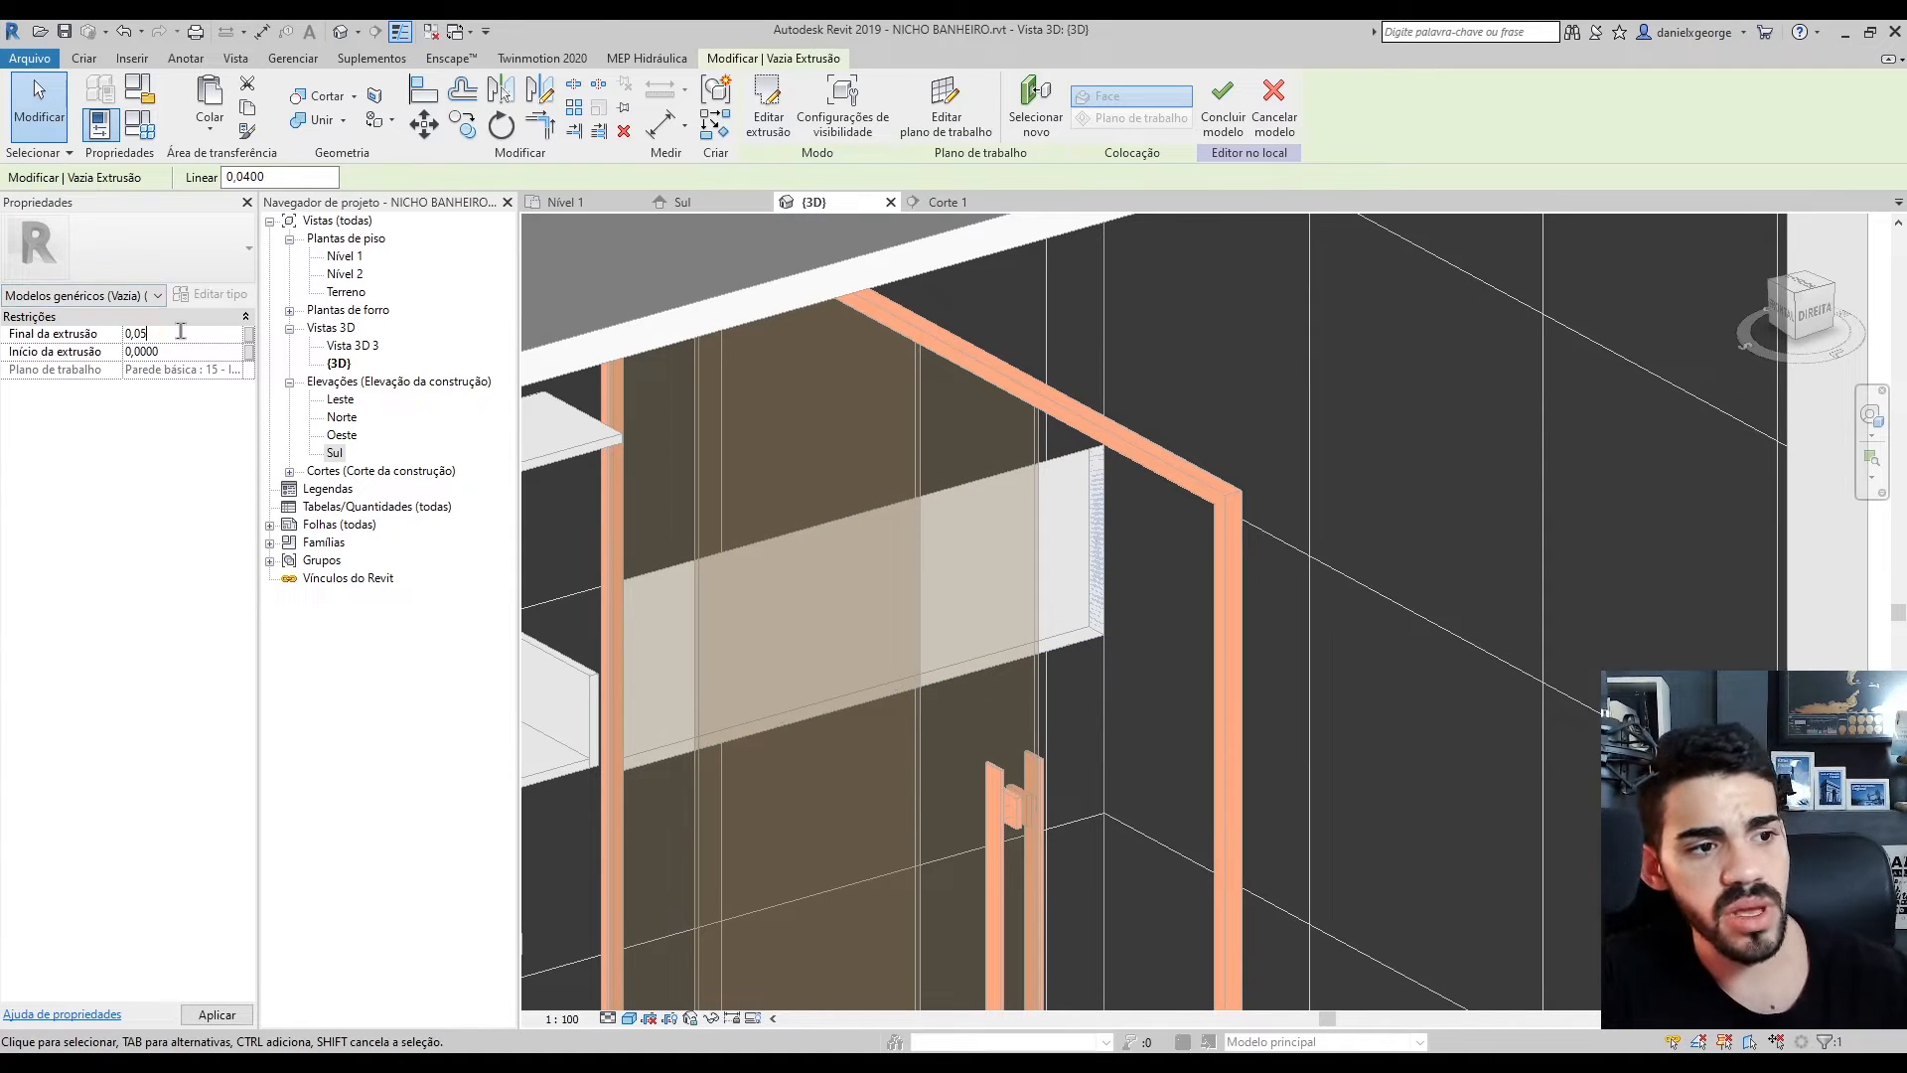
pyautogui.press('Return')
# Deselect the void and finish the in-place niche model
pyautogui.scroll(-4, 993, 795)
pyautogui.press('Escape')
pyautogui.keyDown('shift'); pyautogui.moveTo(1053, 834); pyautogui.dragTo(1455, 861, button='middle'); pyautogui.keyUp('shift')
pyautogui.scroll(-3, 1277, 749)
pyautogui.click(763, 105)
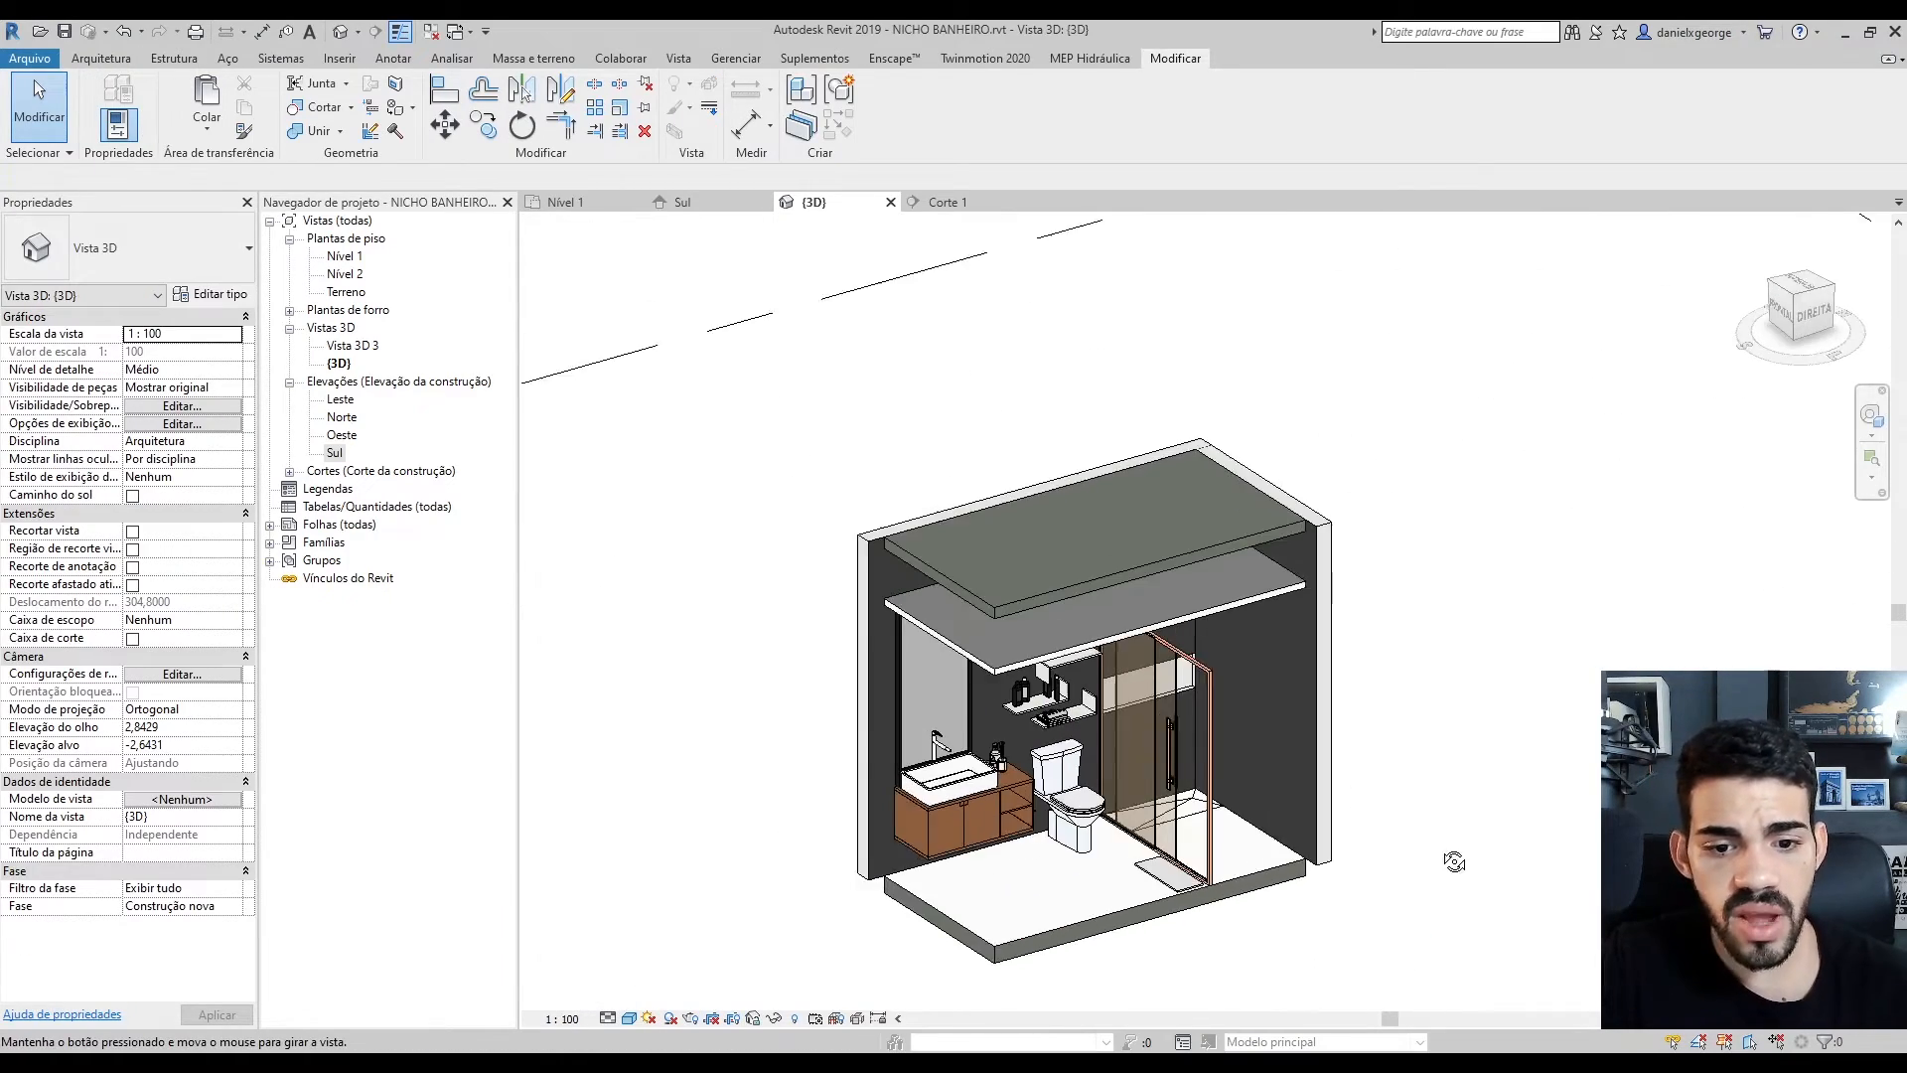
# Examine the recess in the shower wall, checking its depth, inner faces and corner beside the side wall
pyautogui.scroll(4, 1097, 784)
pyautogui.scroll(4, 1011, 537)
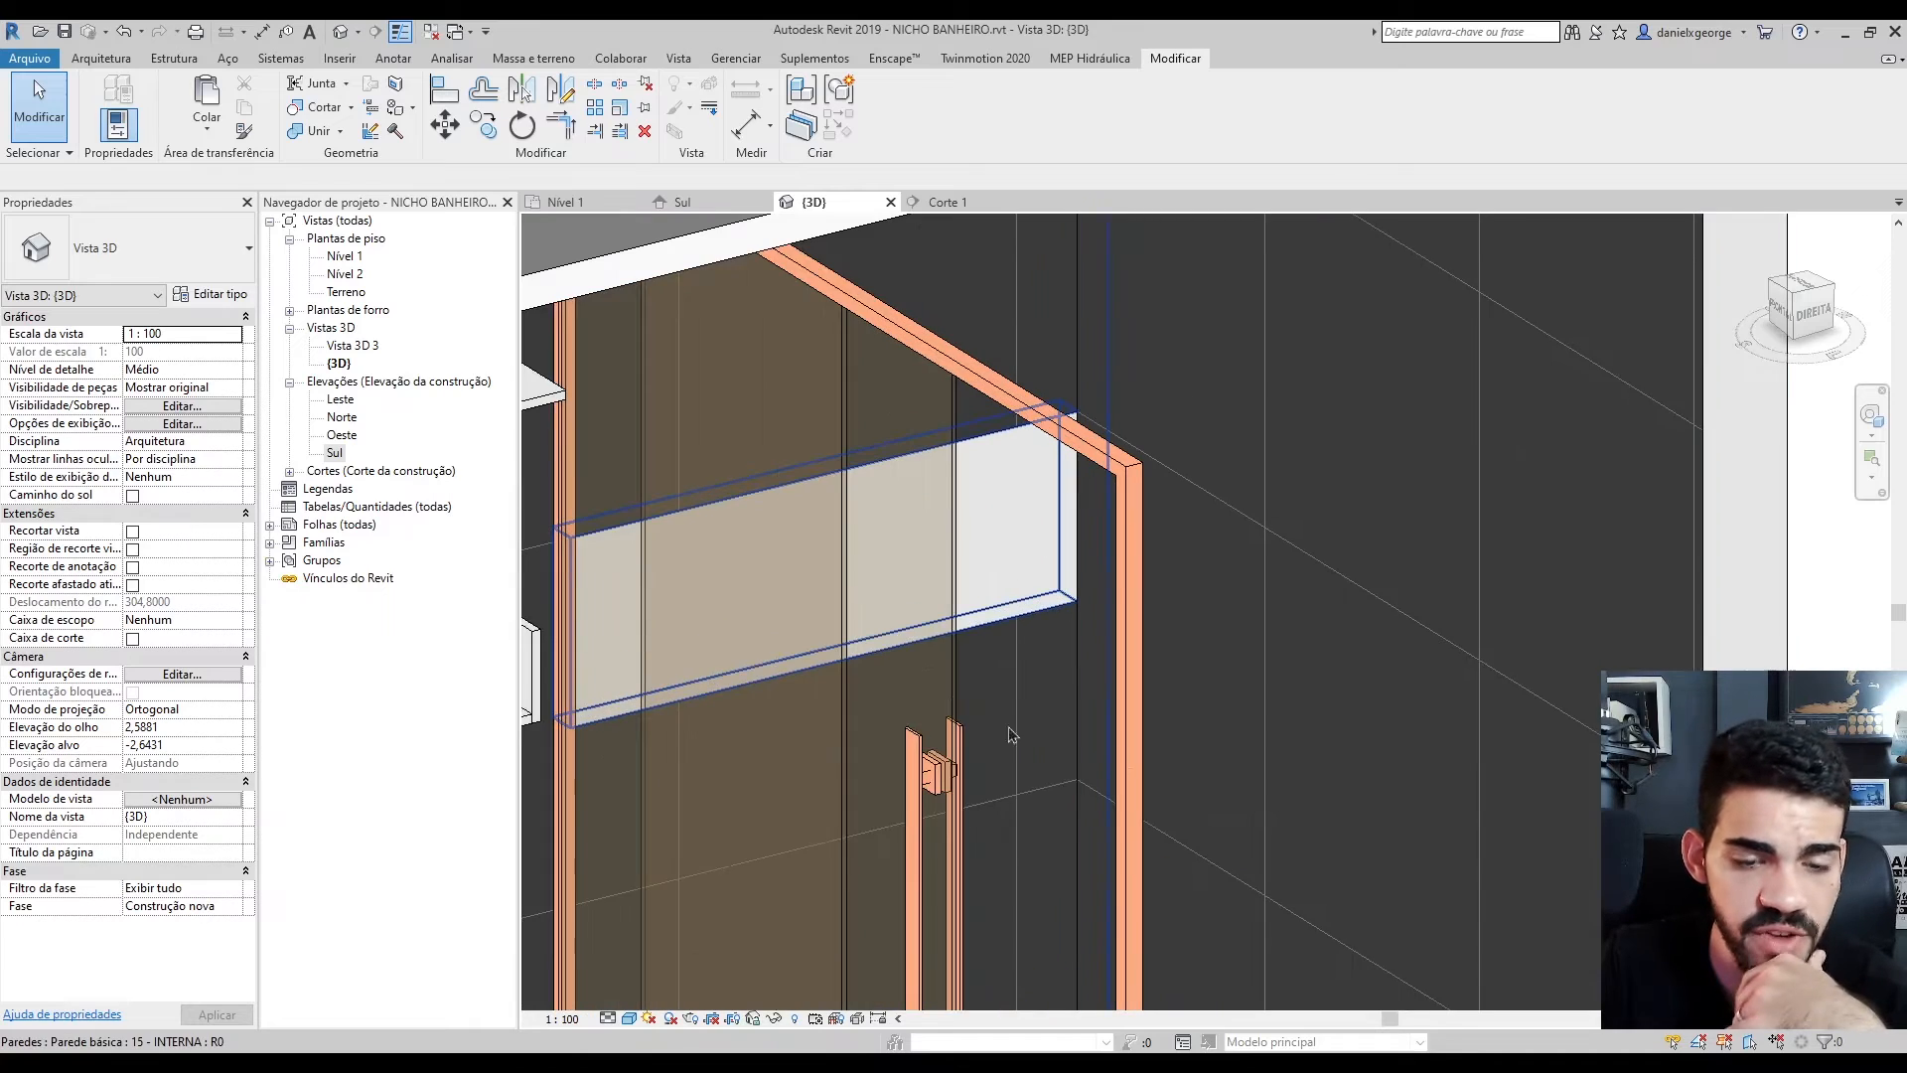
pyautogui.scroll(-4, 1197, 737)
pyautogui.scroll(3, 1111, 665)
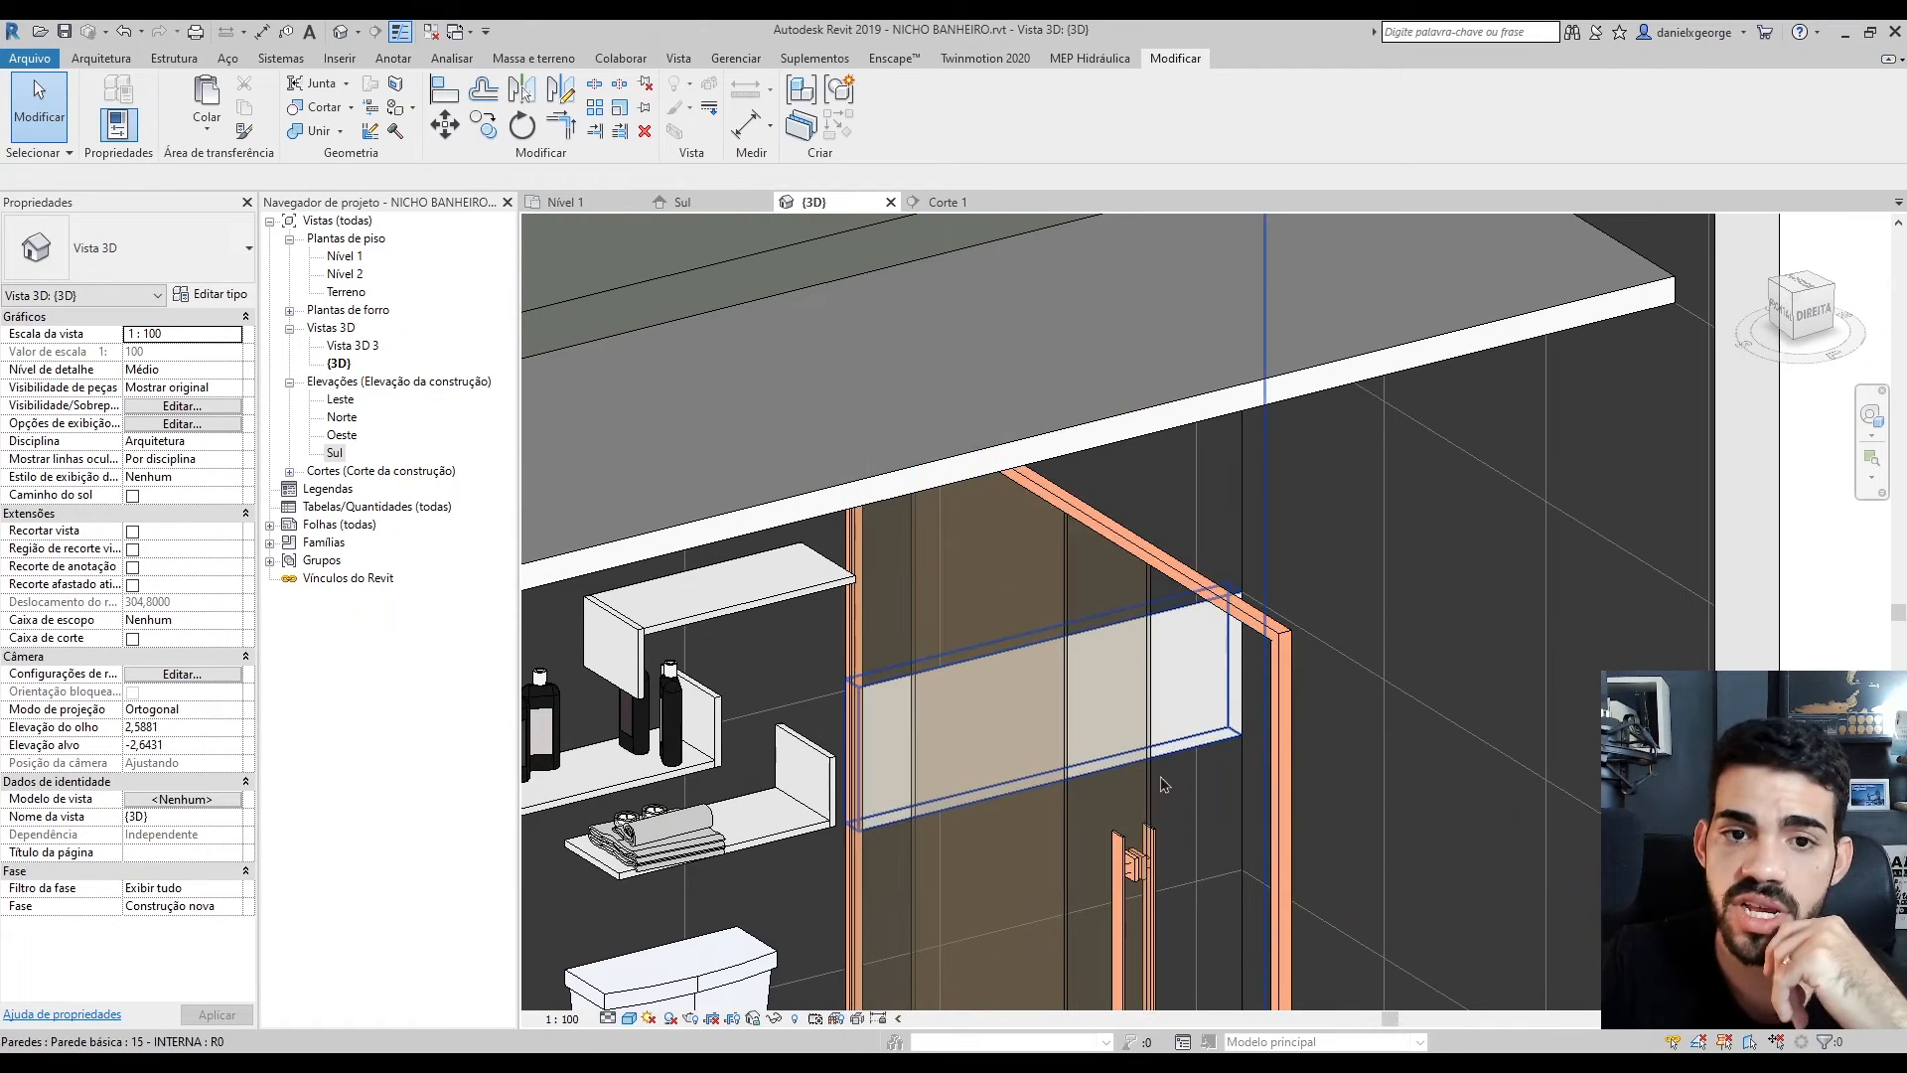
pyautogui.scroll(3, 1162, 745)
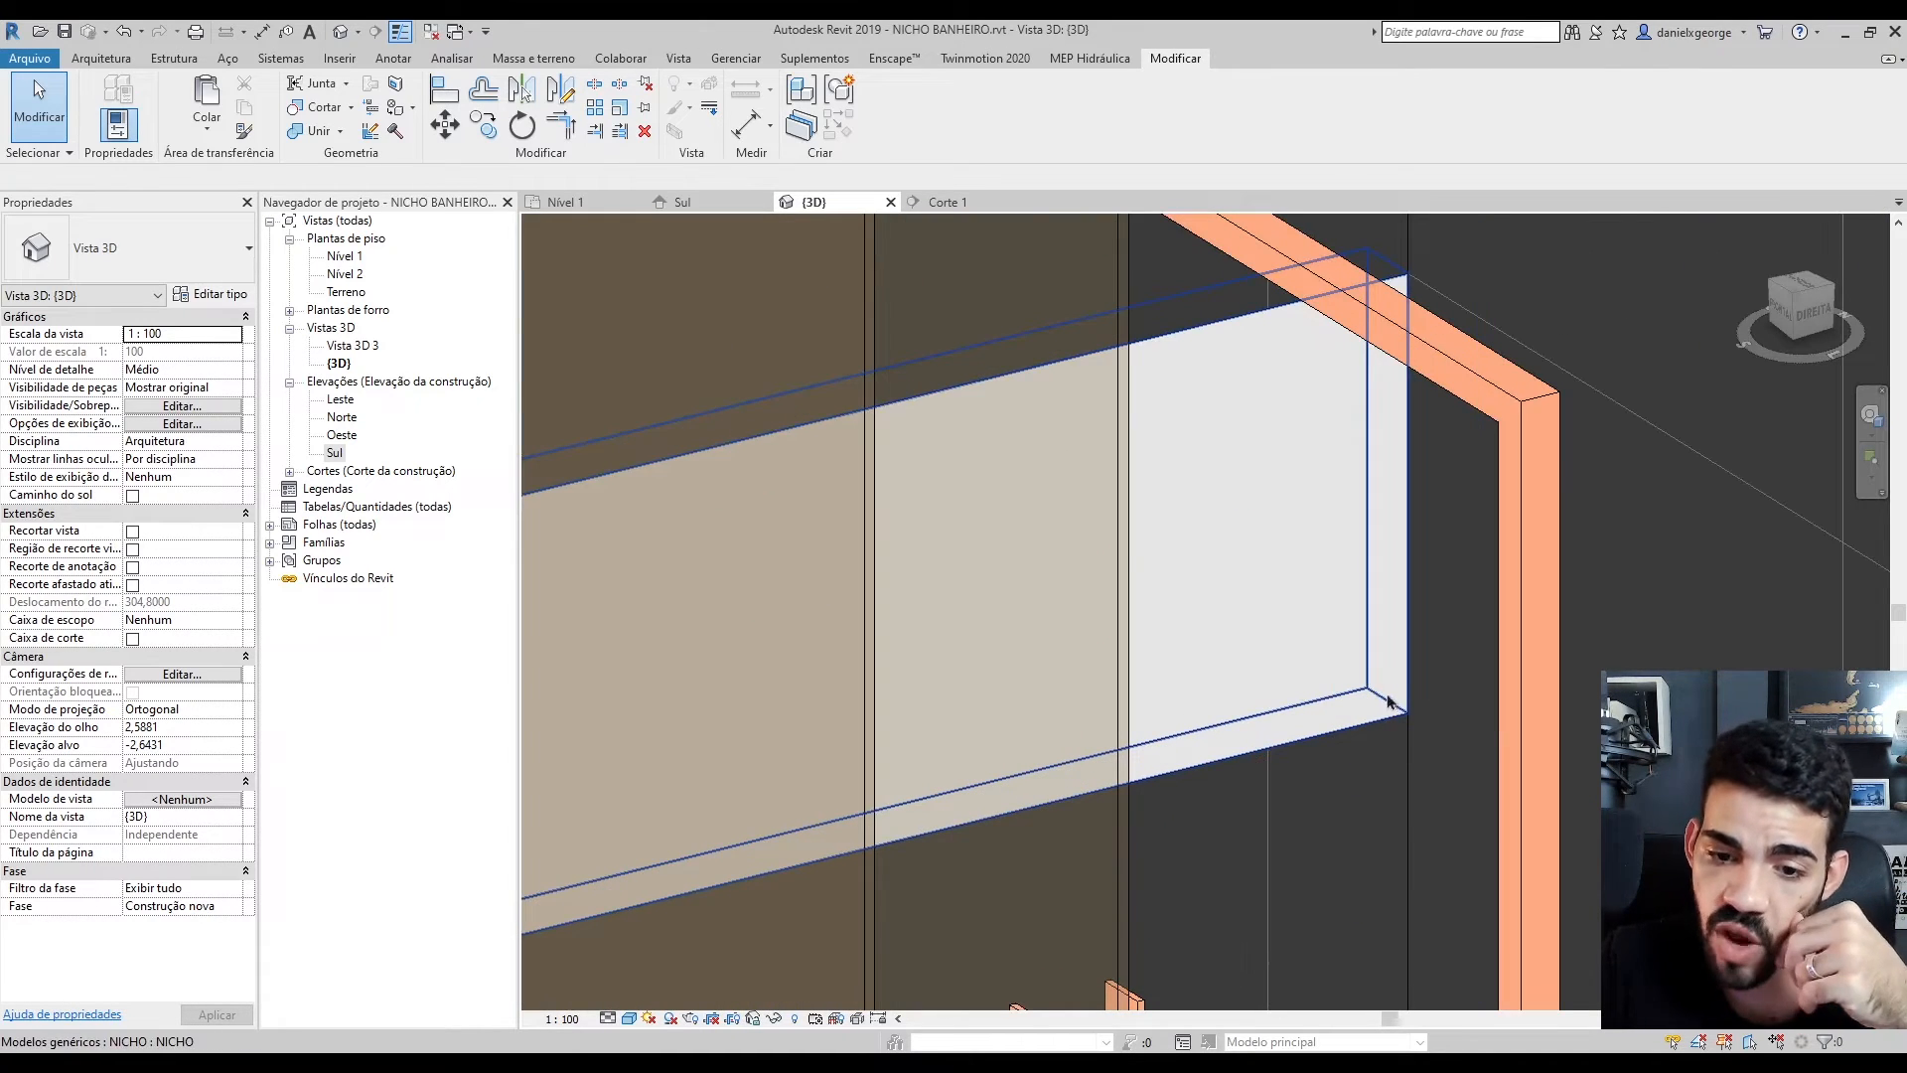
pyautogui.scroll(-5, 1381, 692)
pyautogui.keyDown('shift'); pyautogui.moveTo(1381, 691); pyautogui.dragTo(1557, 757, button='middle'); pyautogui.keyUp('shift')
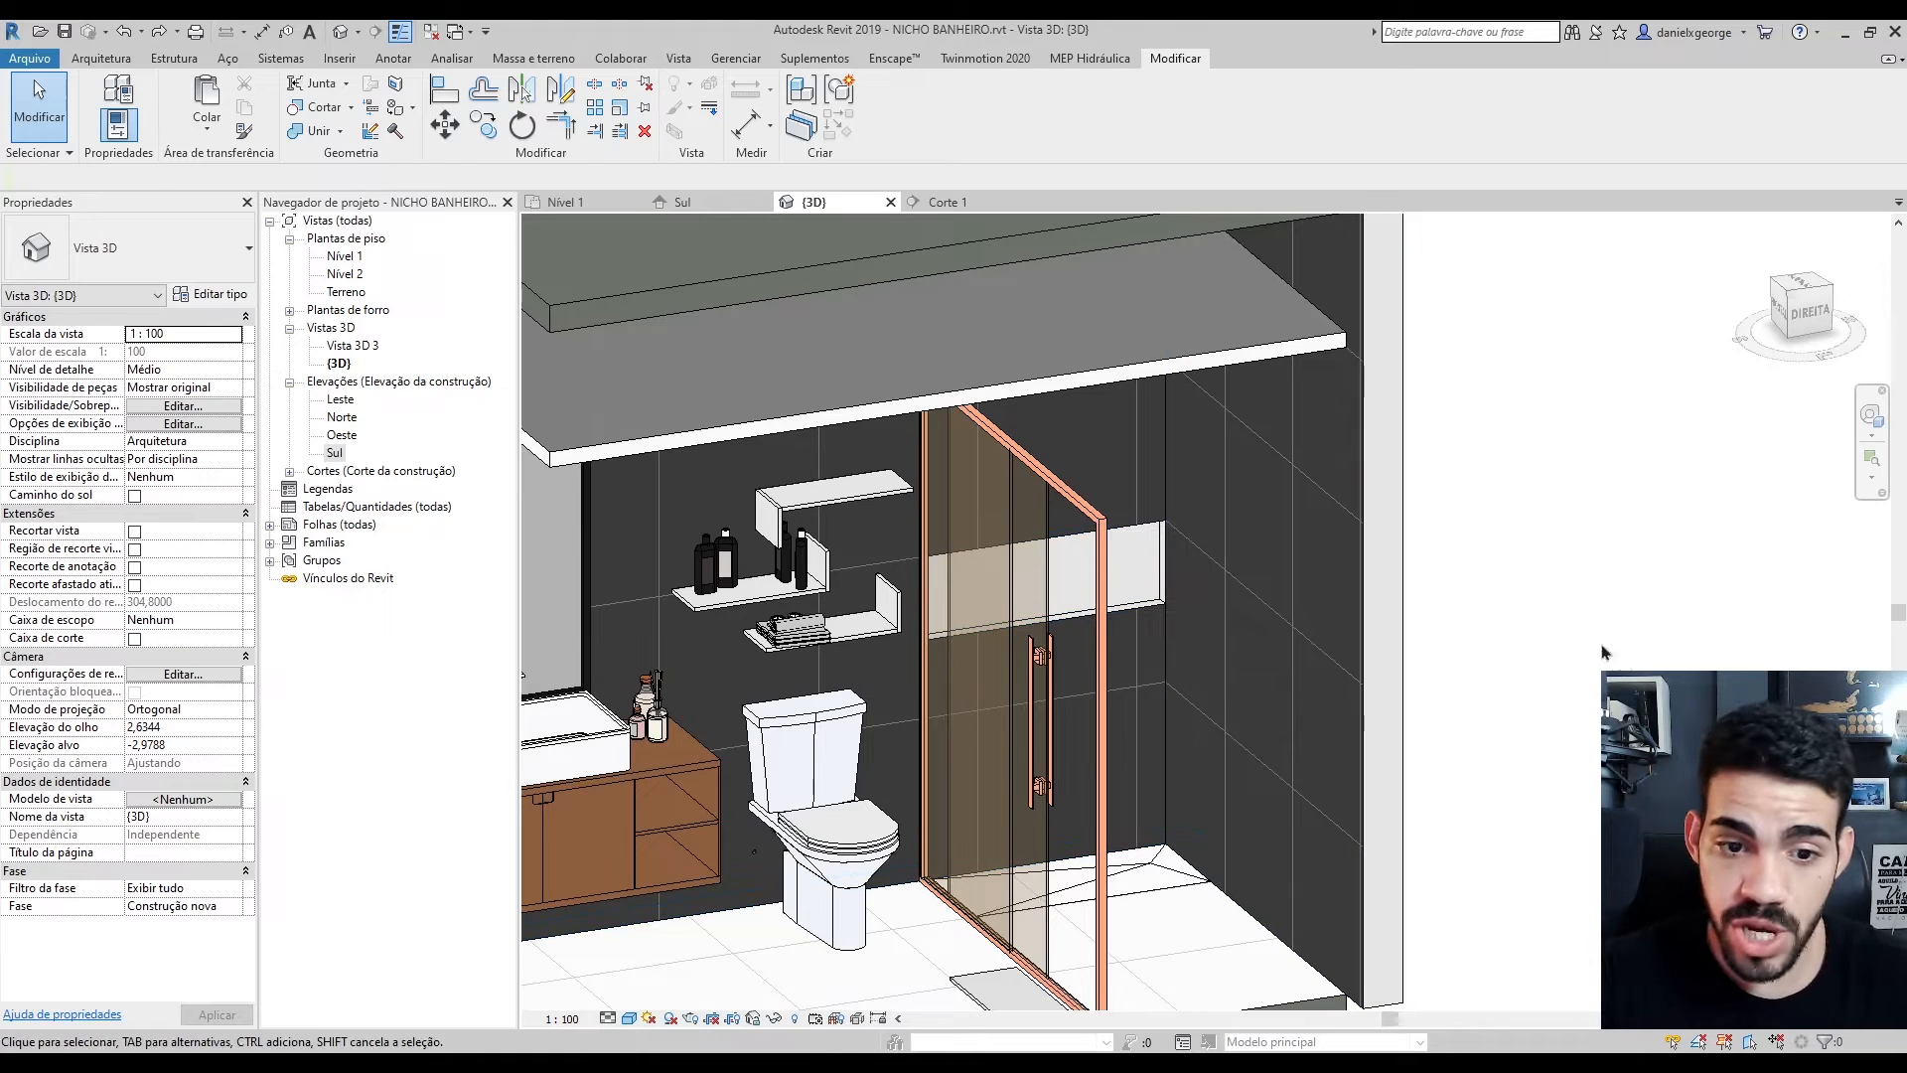
pyautogui.click(1129, 559)
pyautogui.press('Escape')
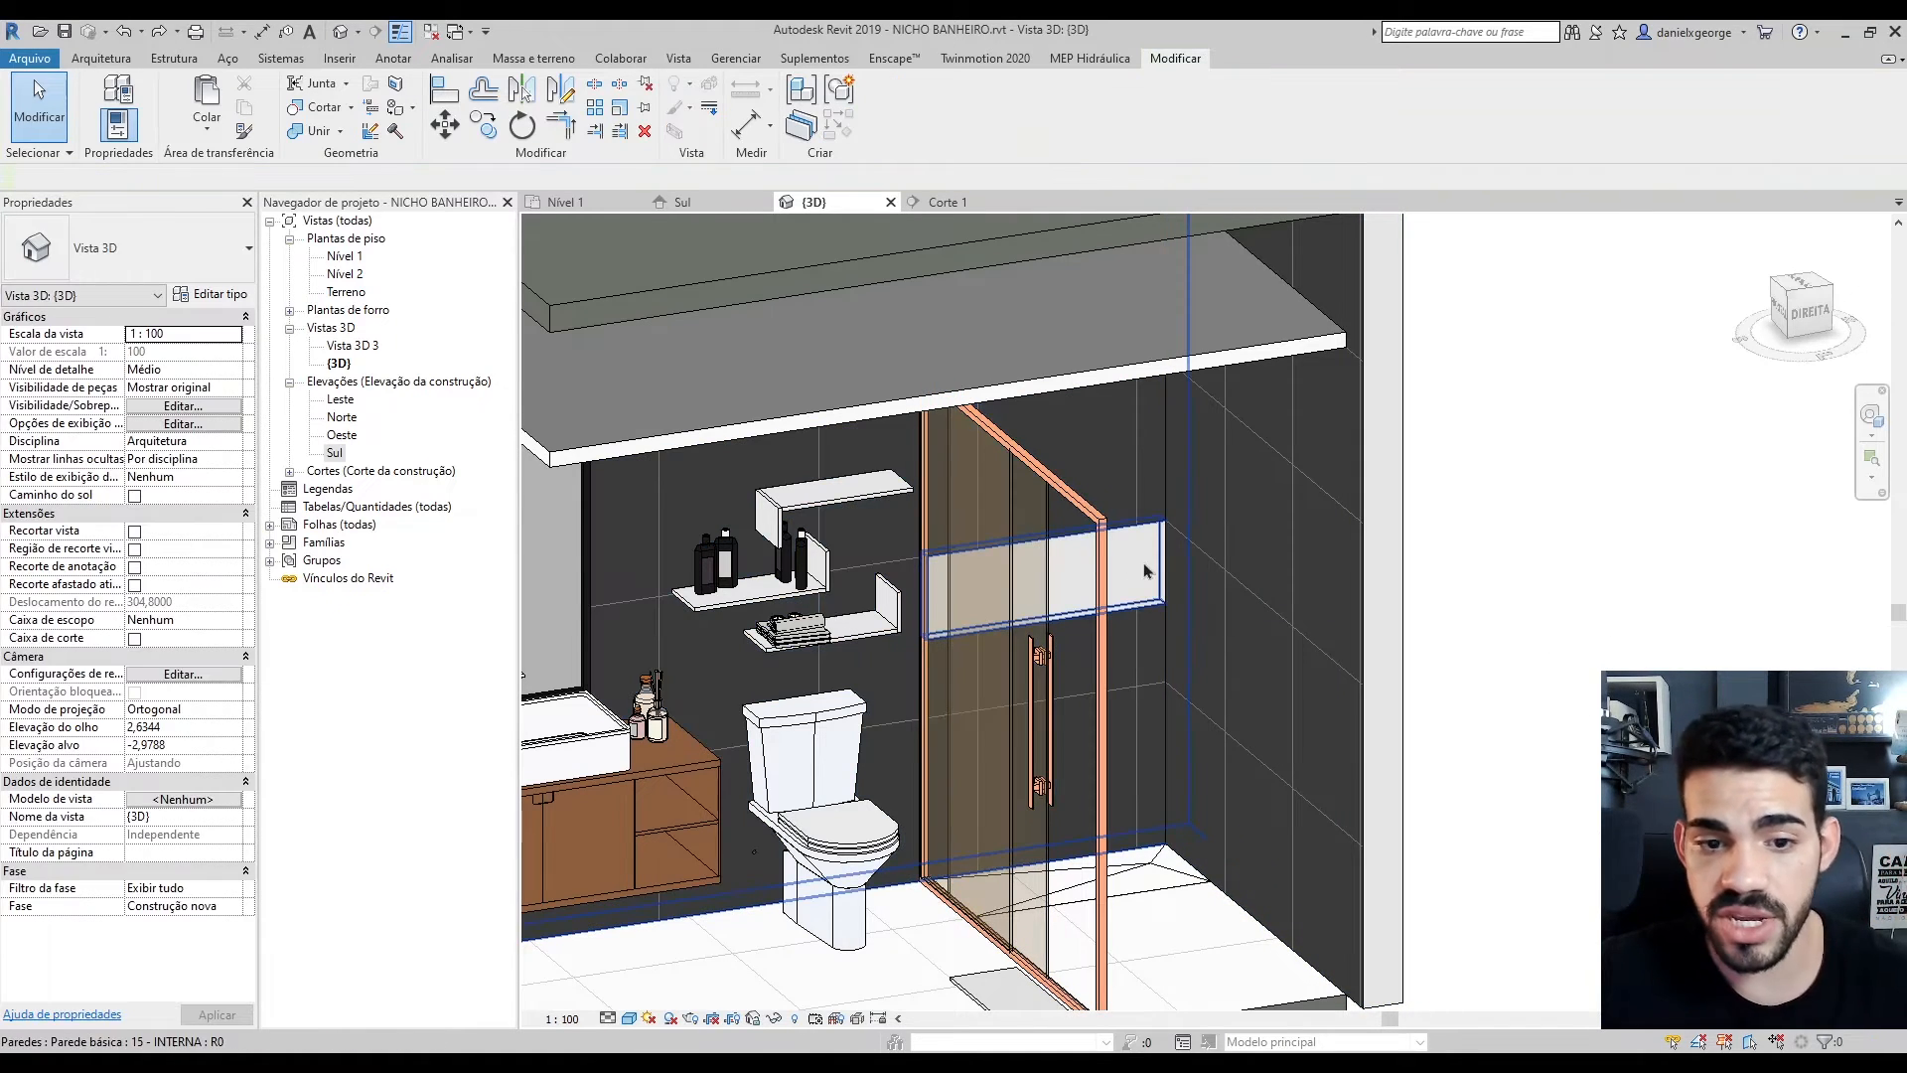
# Reopen the in-place niche model for editing and select its void extrusion
pyautogui.click(1152, 571)
pyautogui.scroll(3, 1154, 570)
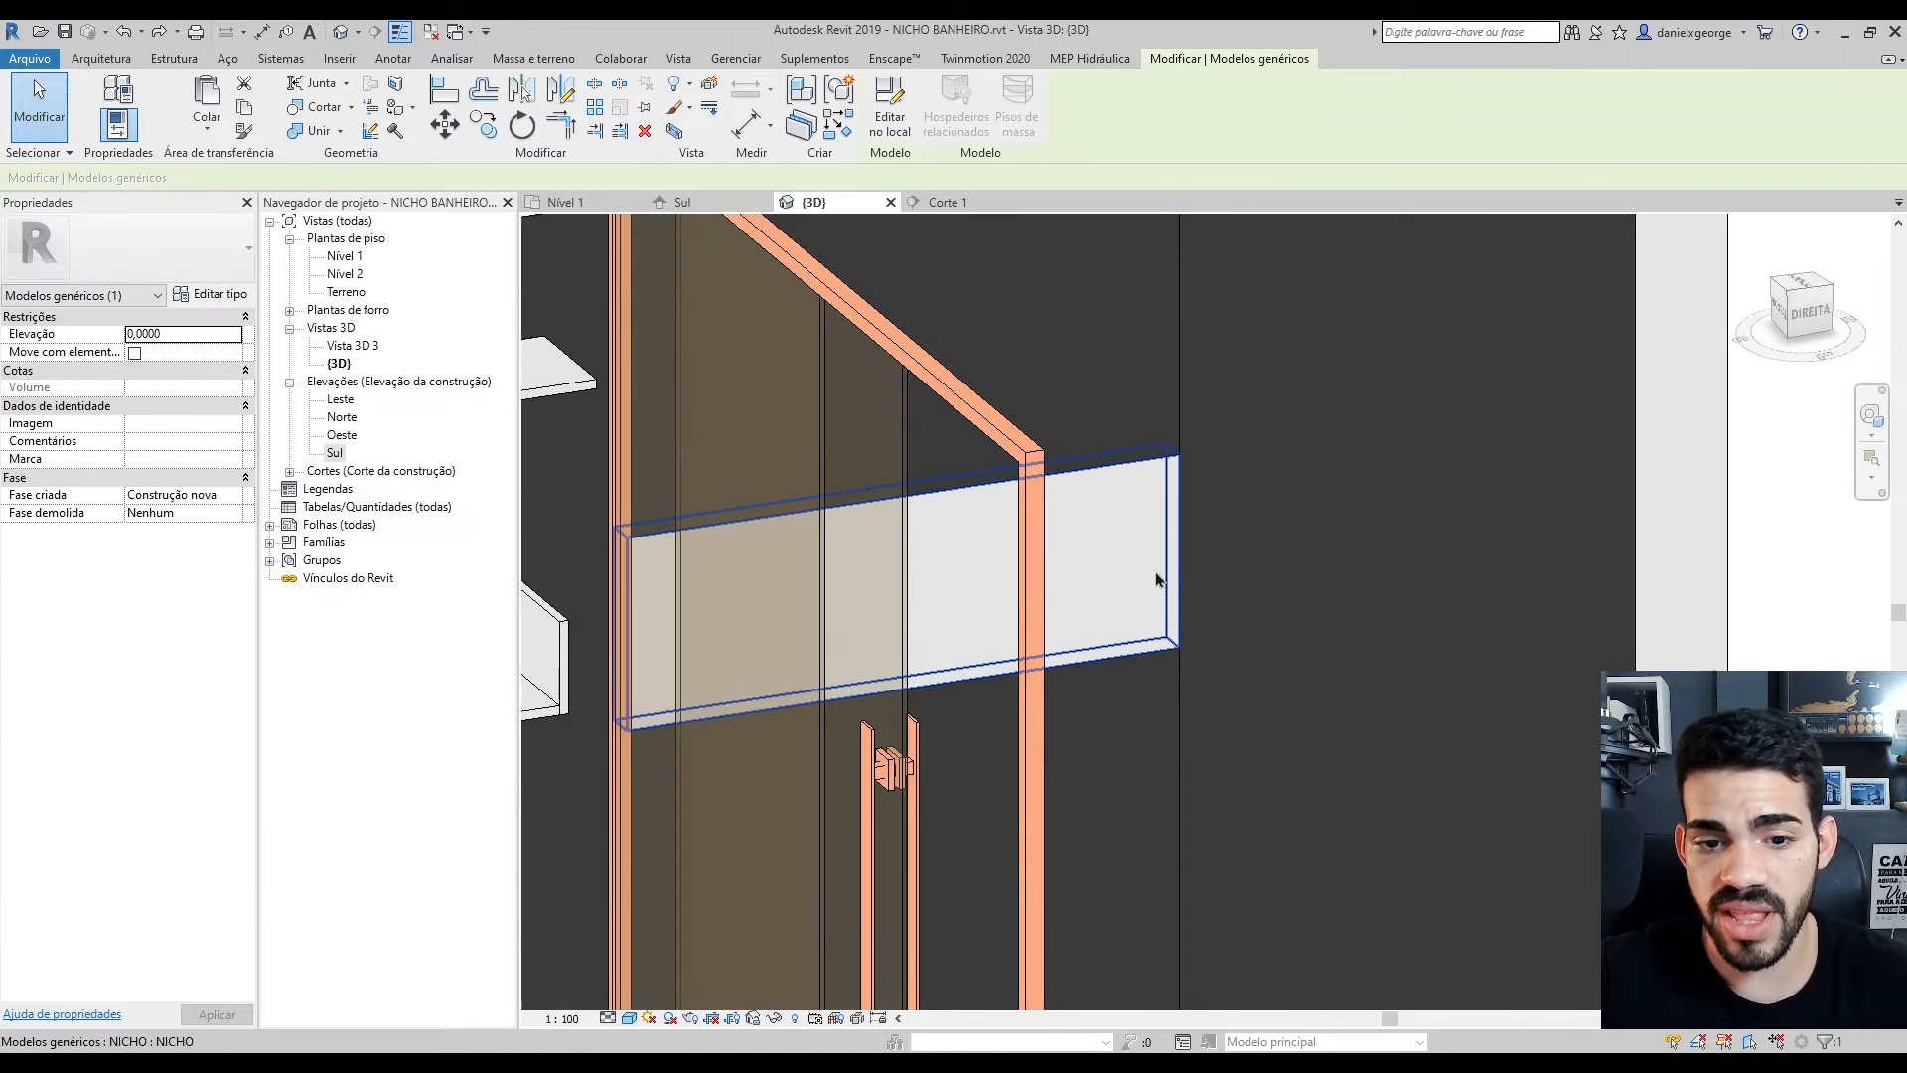
pyautogui.scroll(2, 1157, 575)
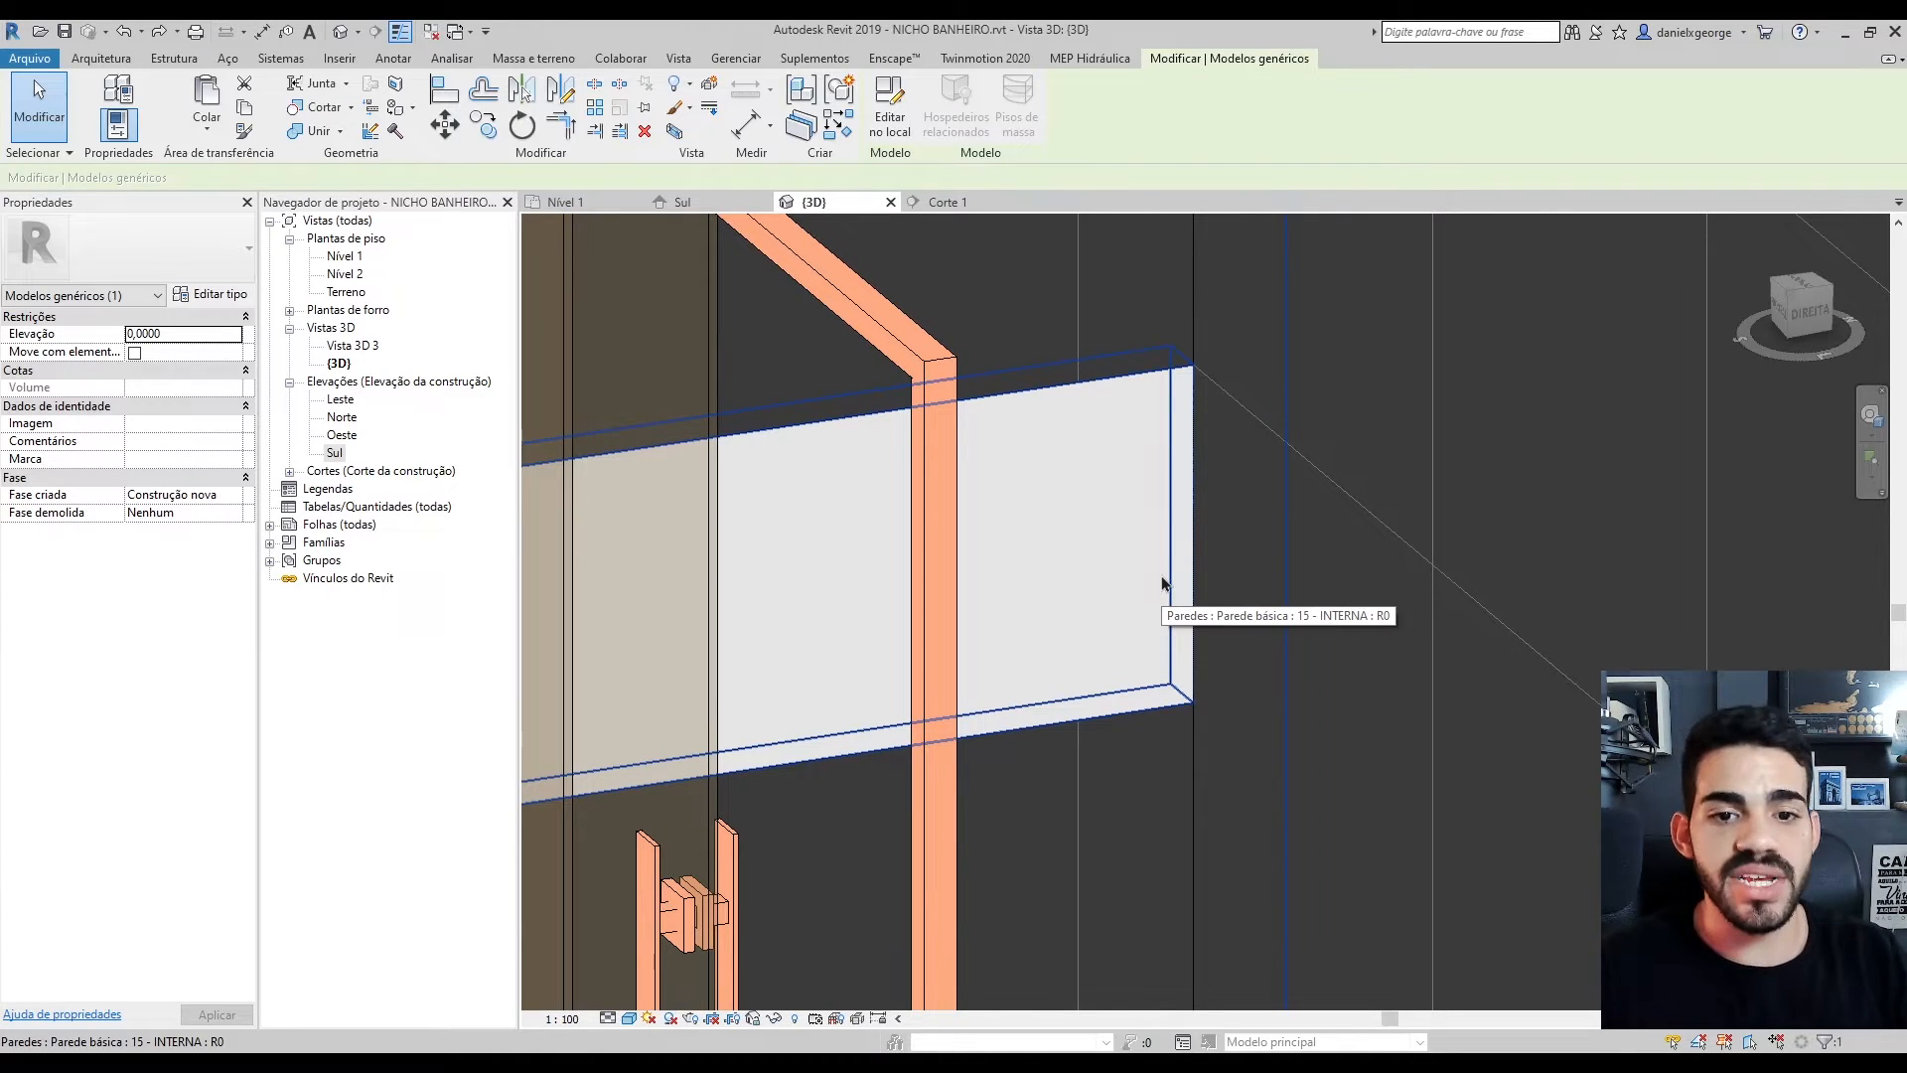
pyautogui.scroll(-4, 1162, 583)
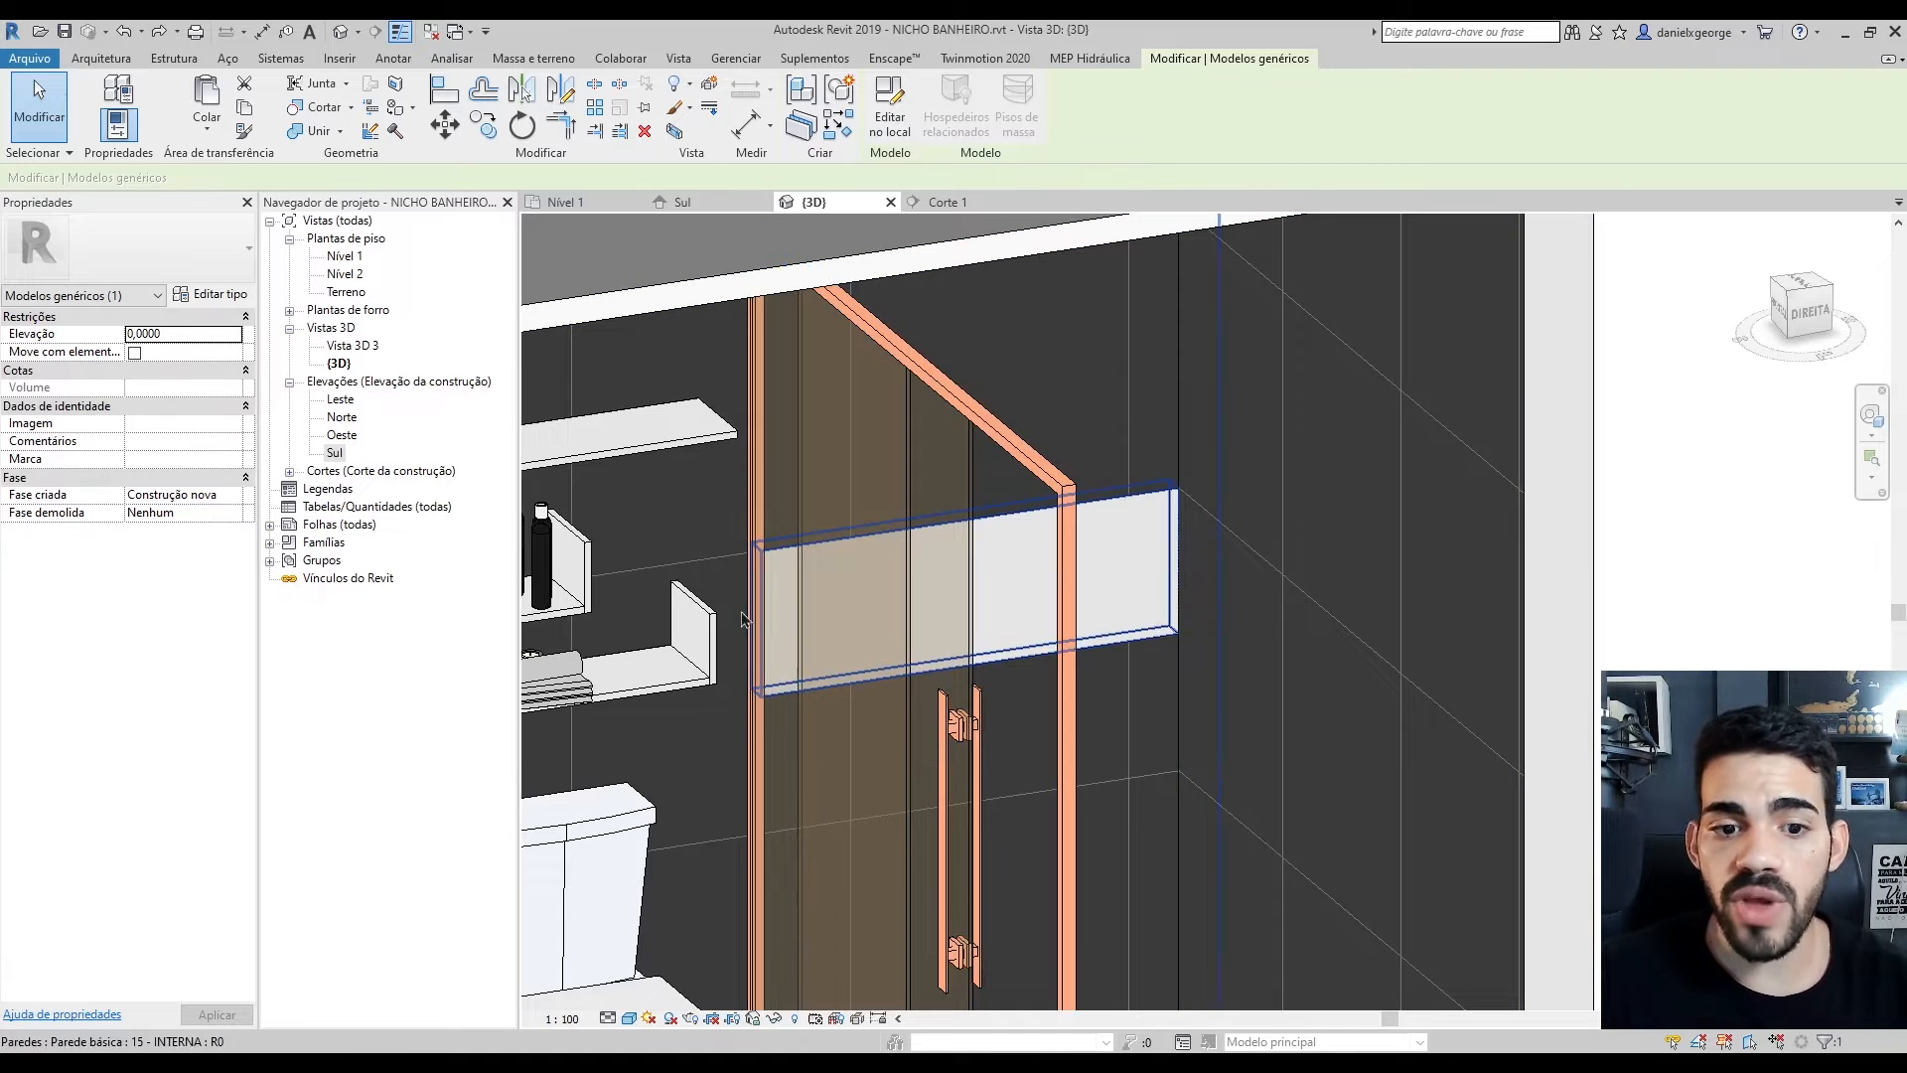
pyautogui.scroll(4, 1172, 556)
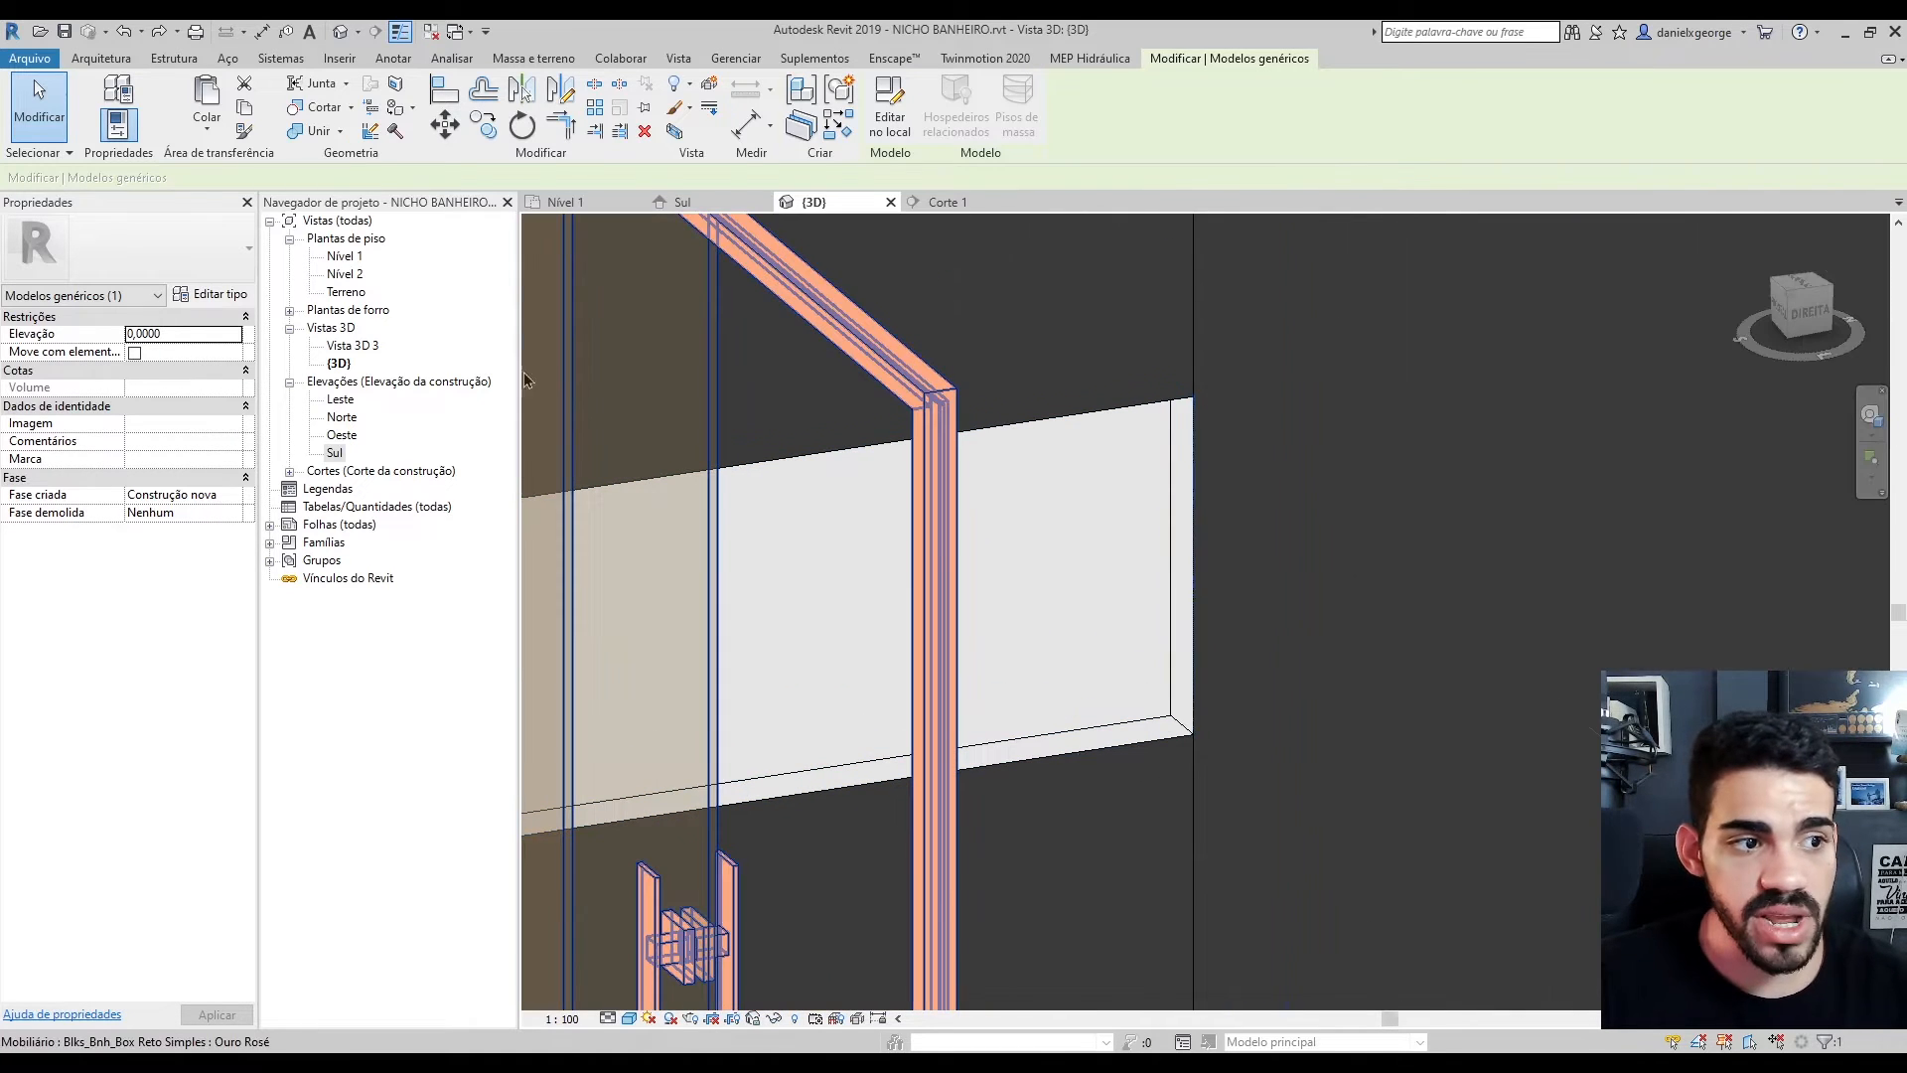
pyautogui.click(897, 101)
pyautogui.scroll(-3, 1150, 612)
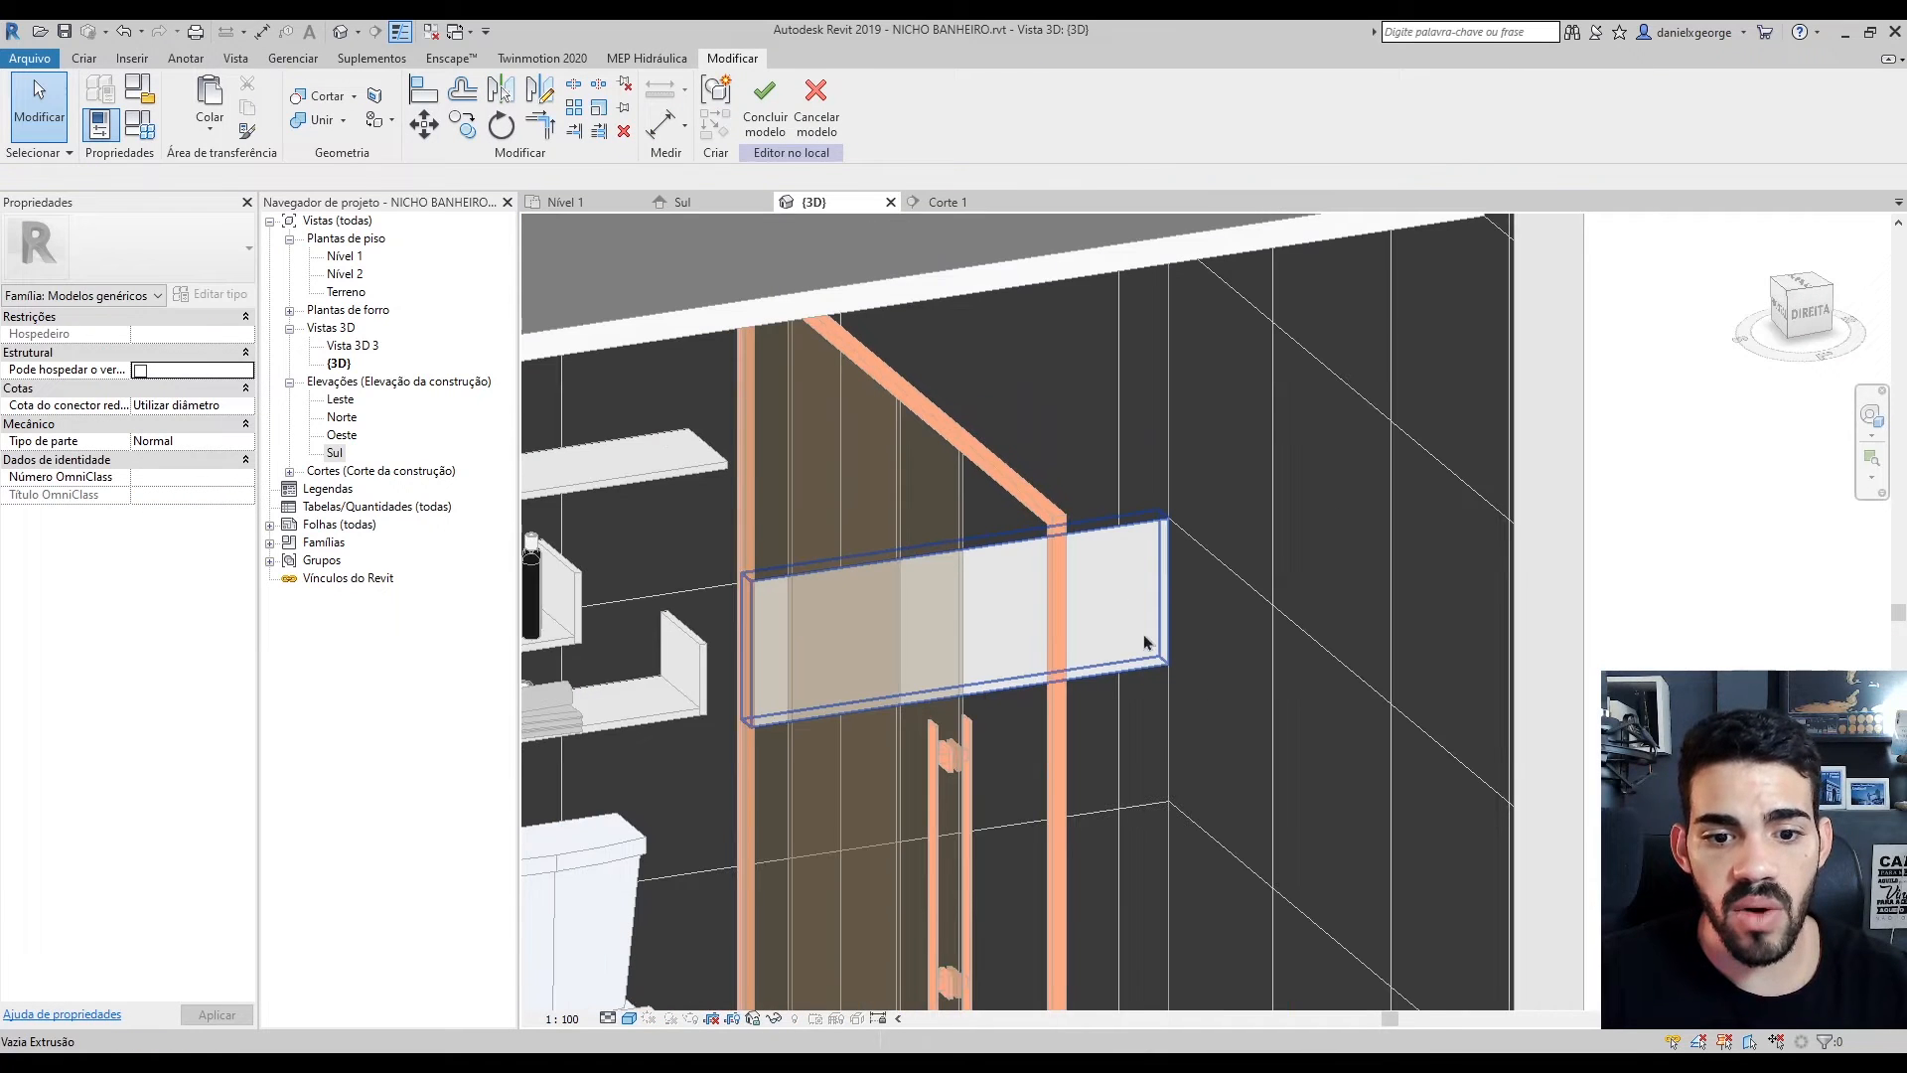
pyautogui.click(1144, 641)
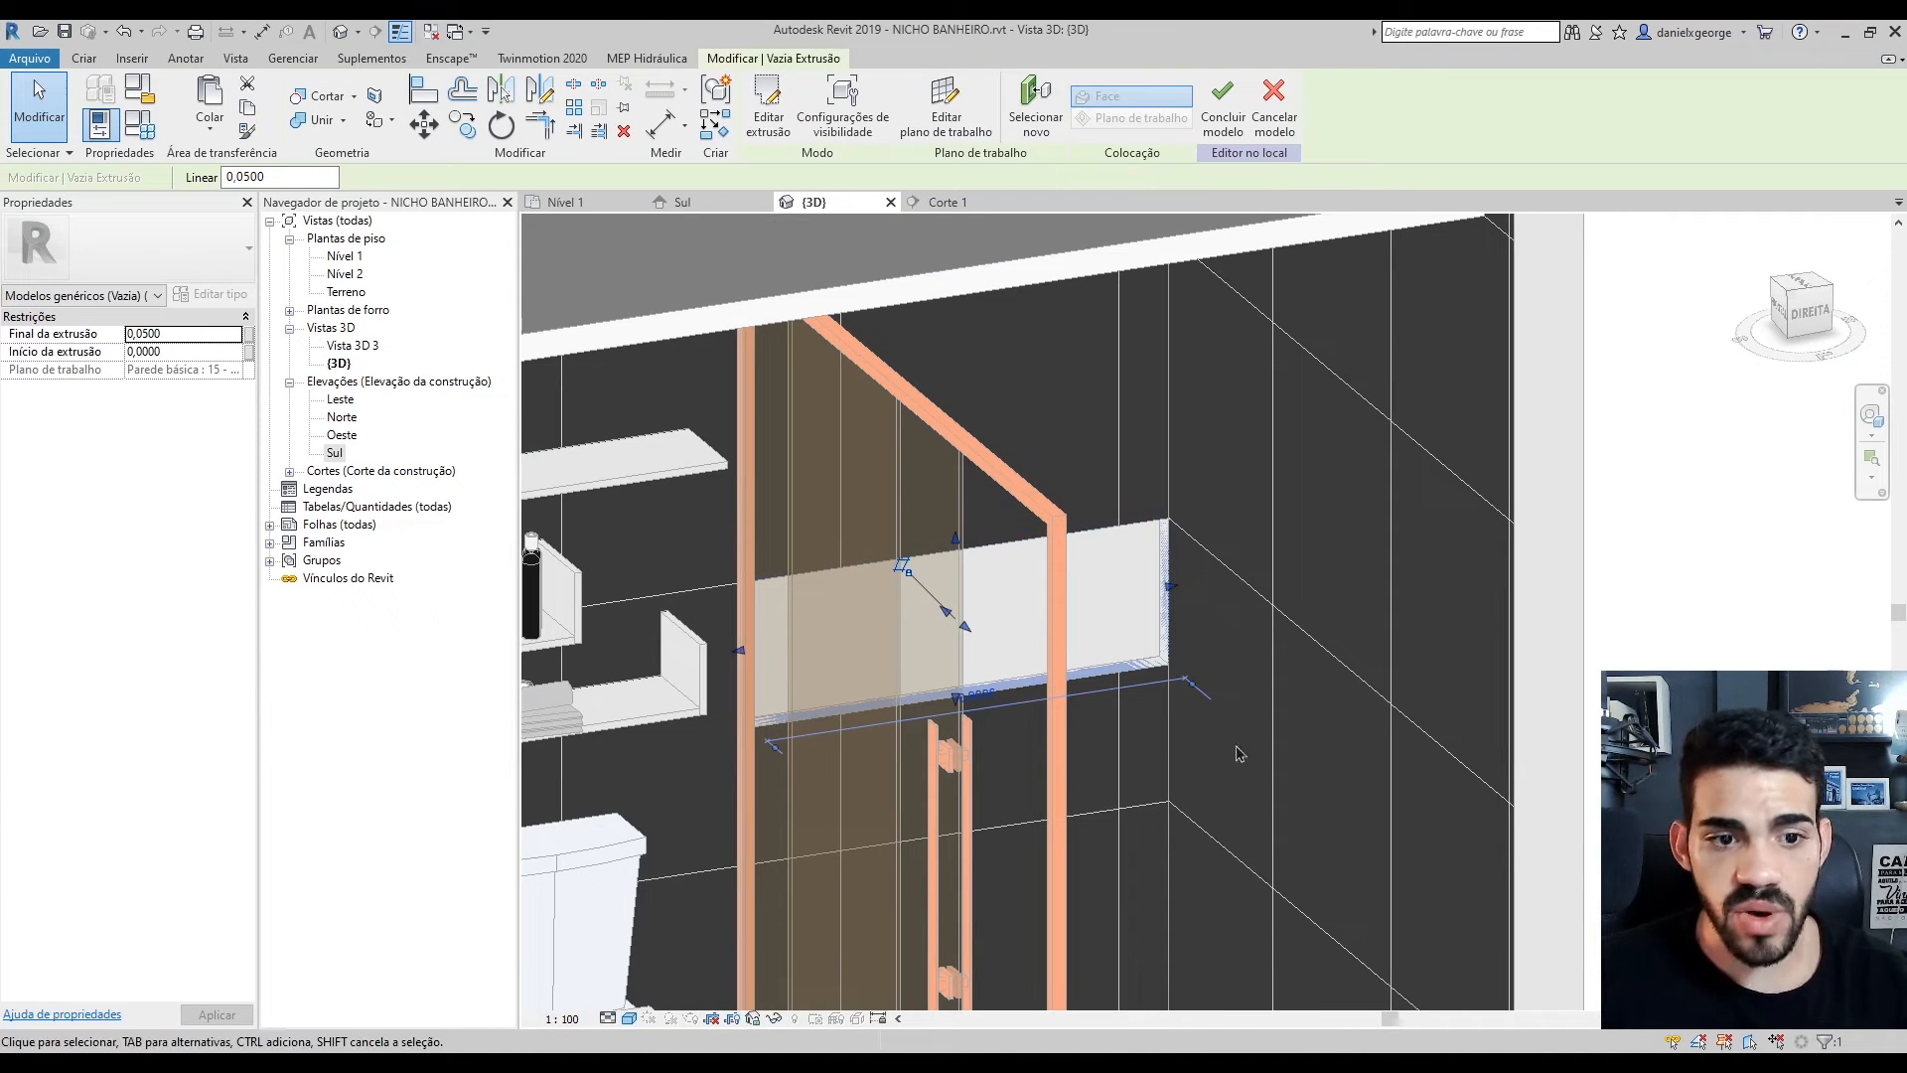
# Switch to the Corte 1 section and deselect the void extrusion in the shower wall
pyautogui.click(933, 197)
pyautogui.scroll(-3, 1043, 665)
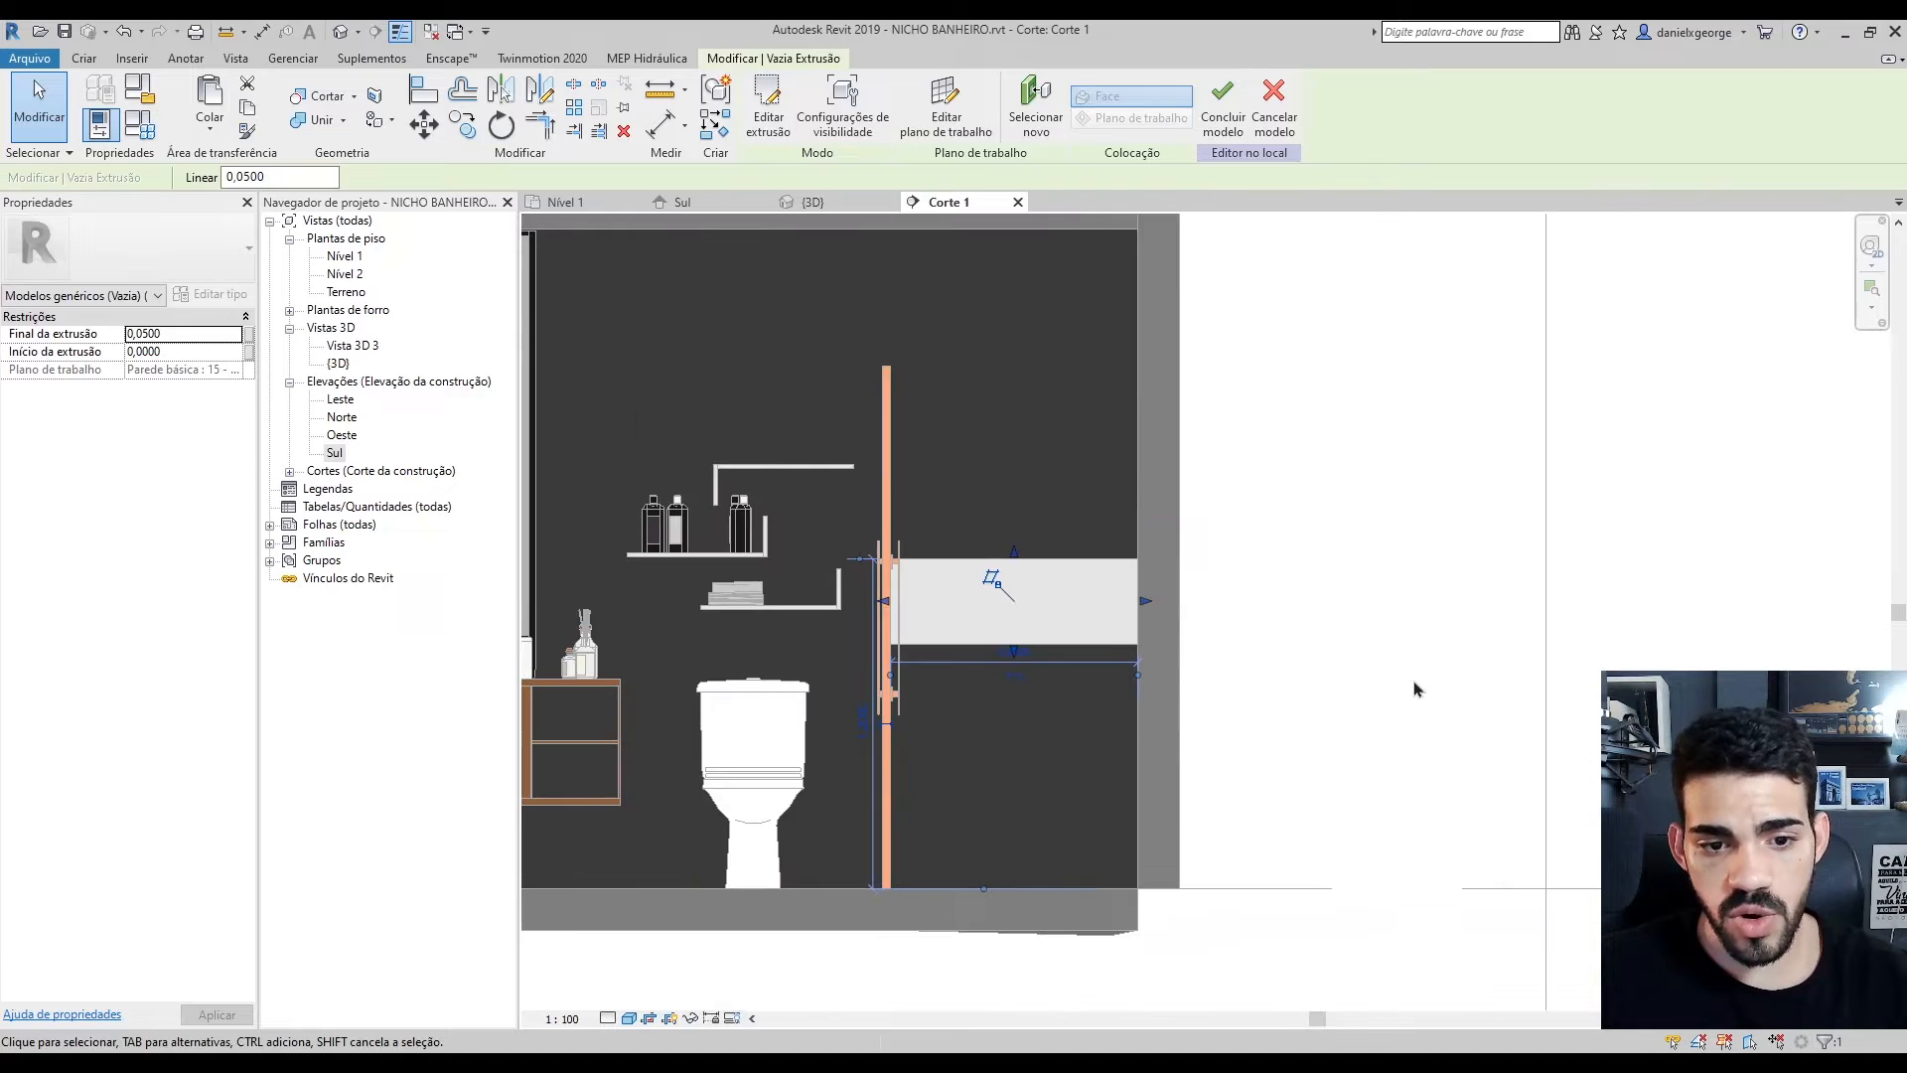
pyautogui.click(1416, 683)
pyautogui.scroll(3, 958, 661)
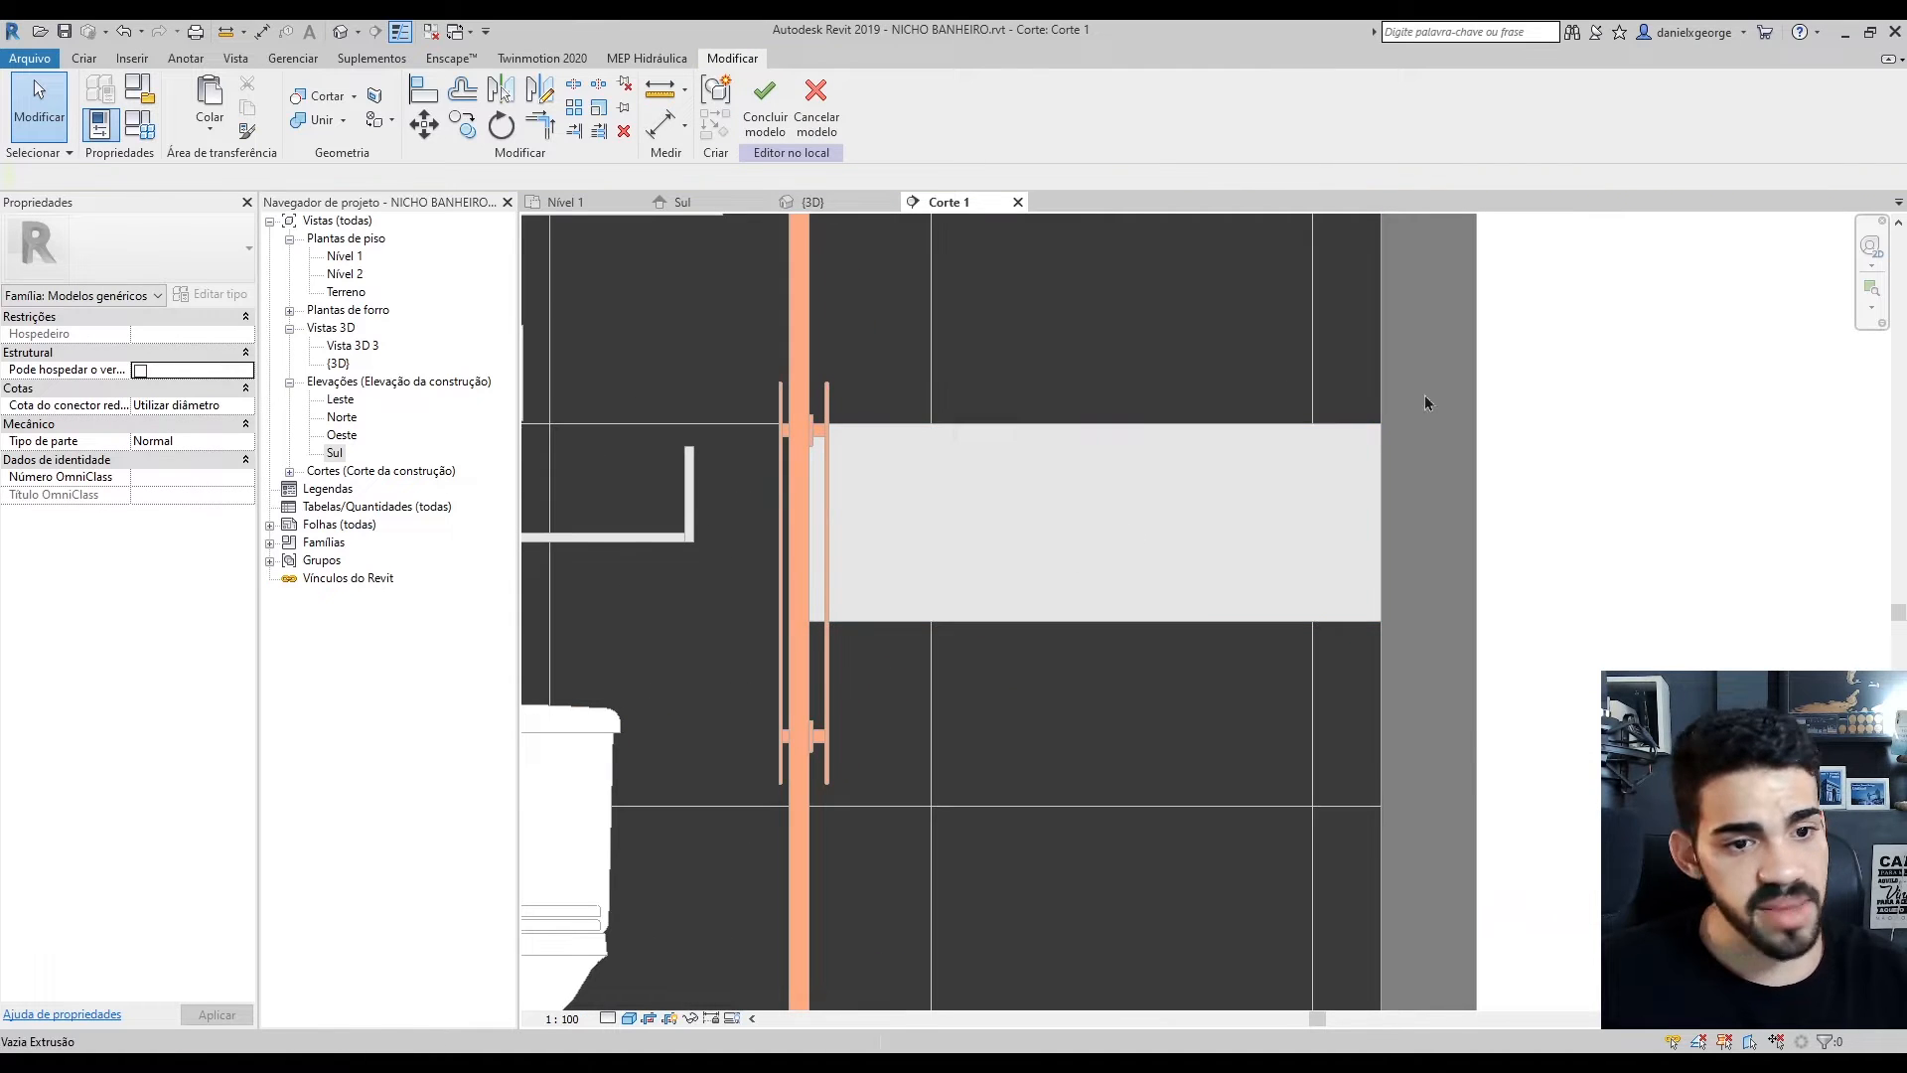
# Start a solid extrusion and pick the tiled wall containing the recess as its work plane
pyautogui.click(82, 60)
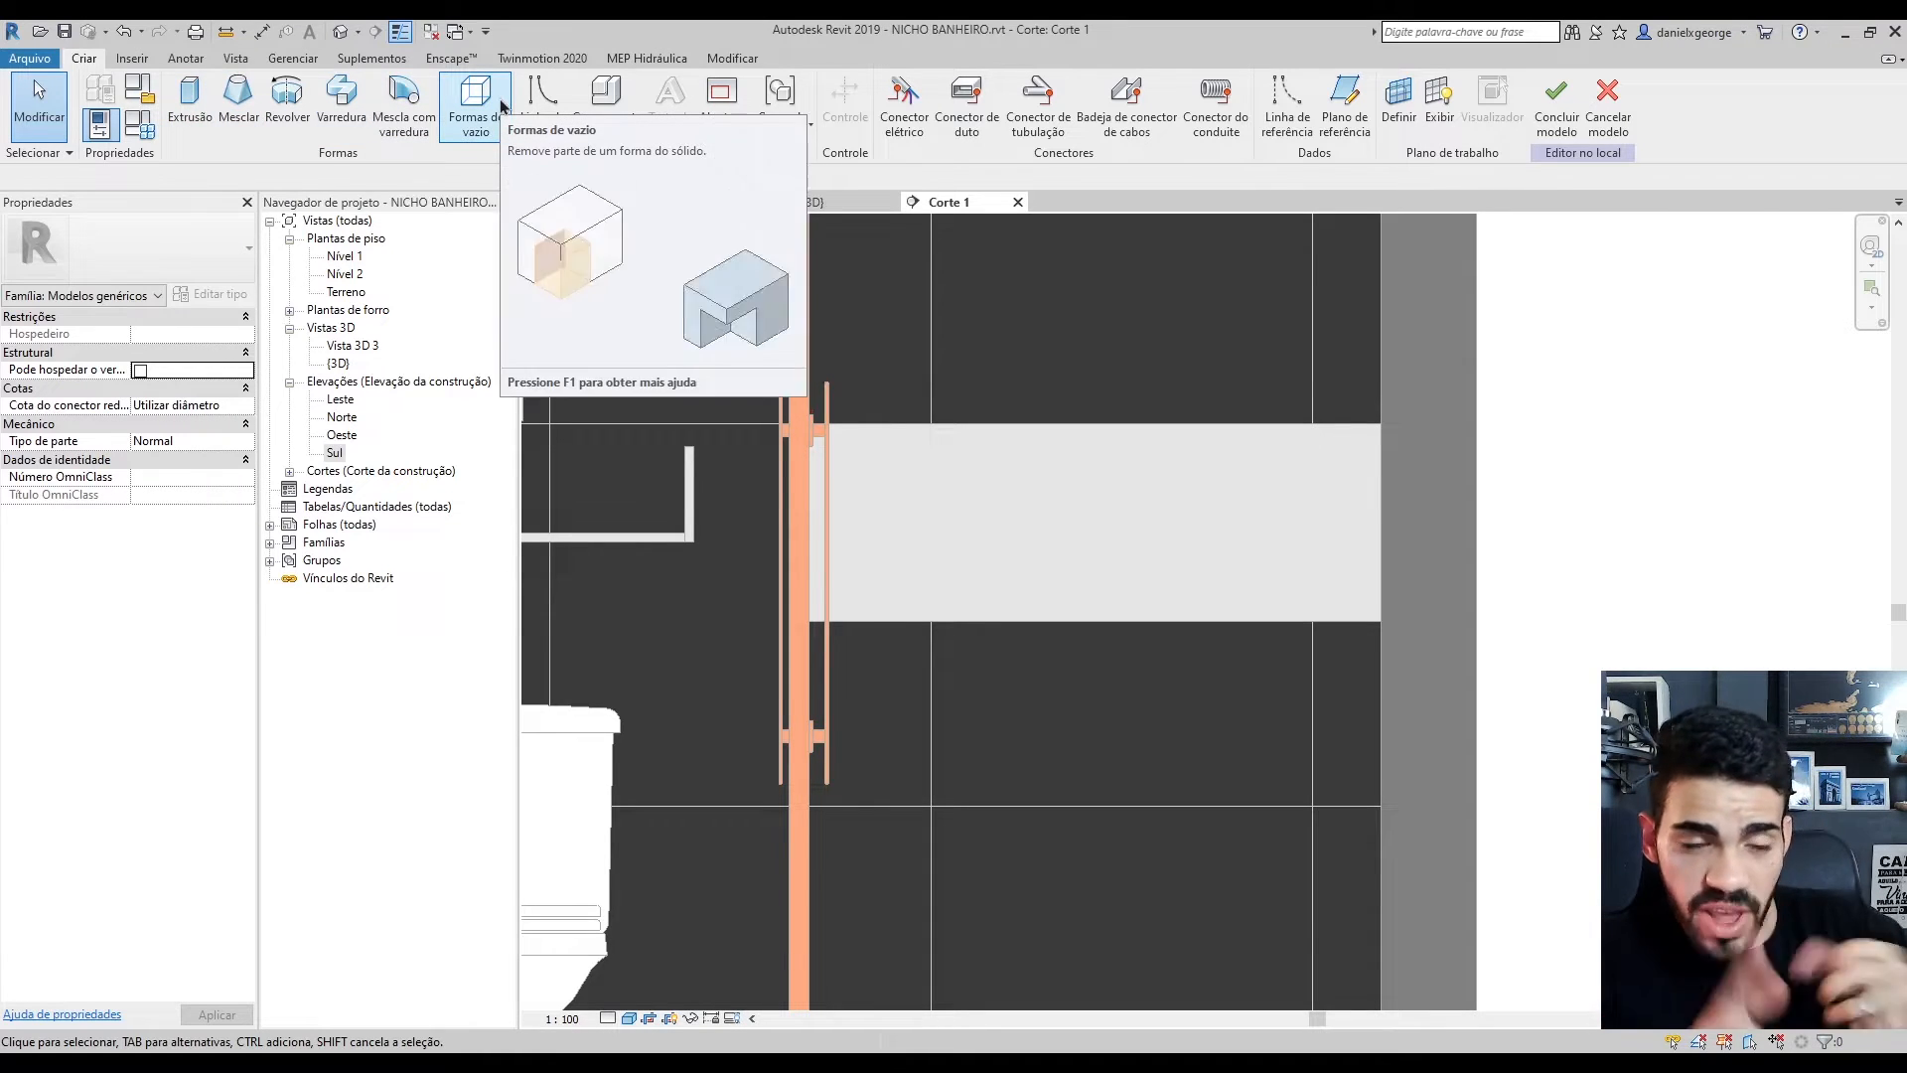
pyautogui.click(187, 109)
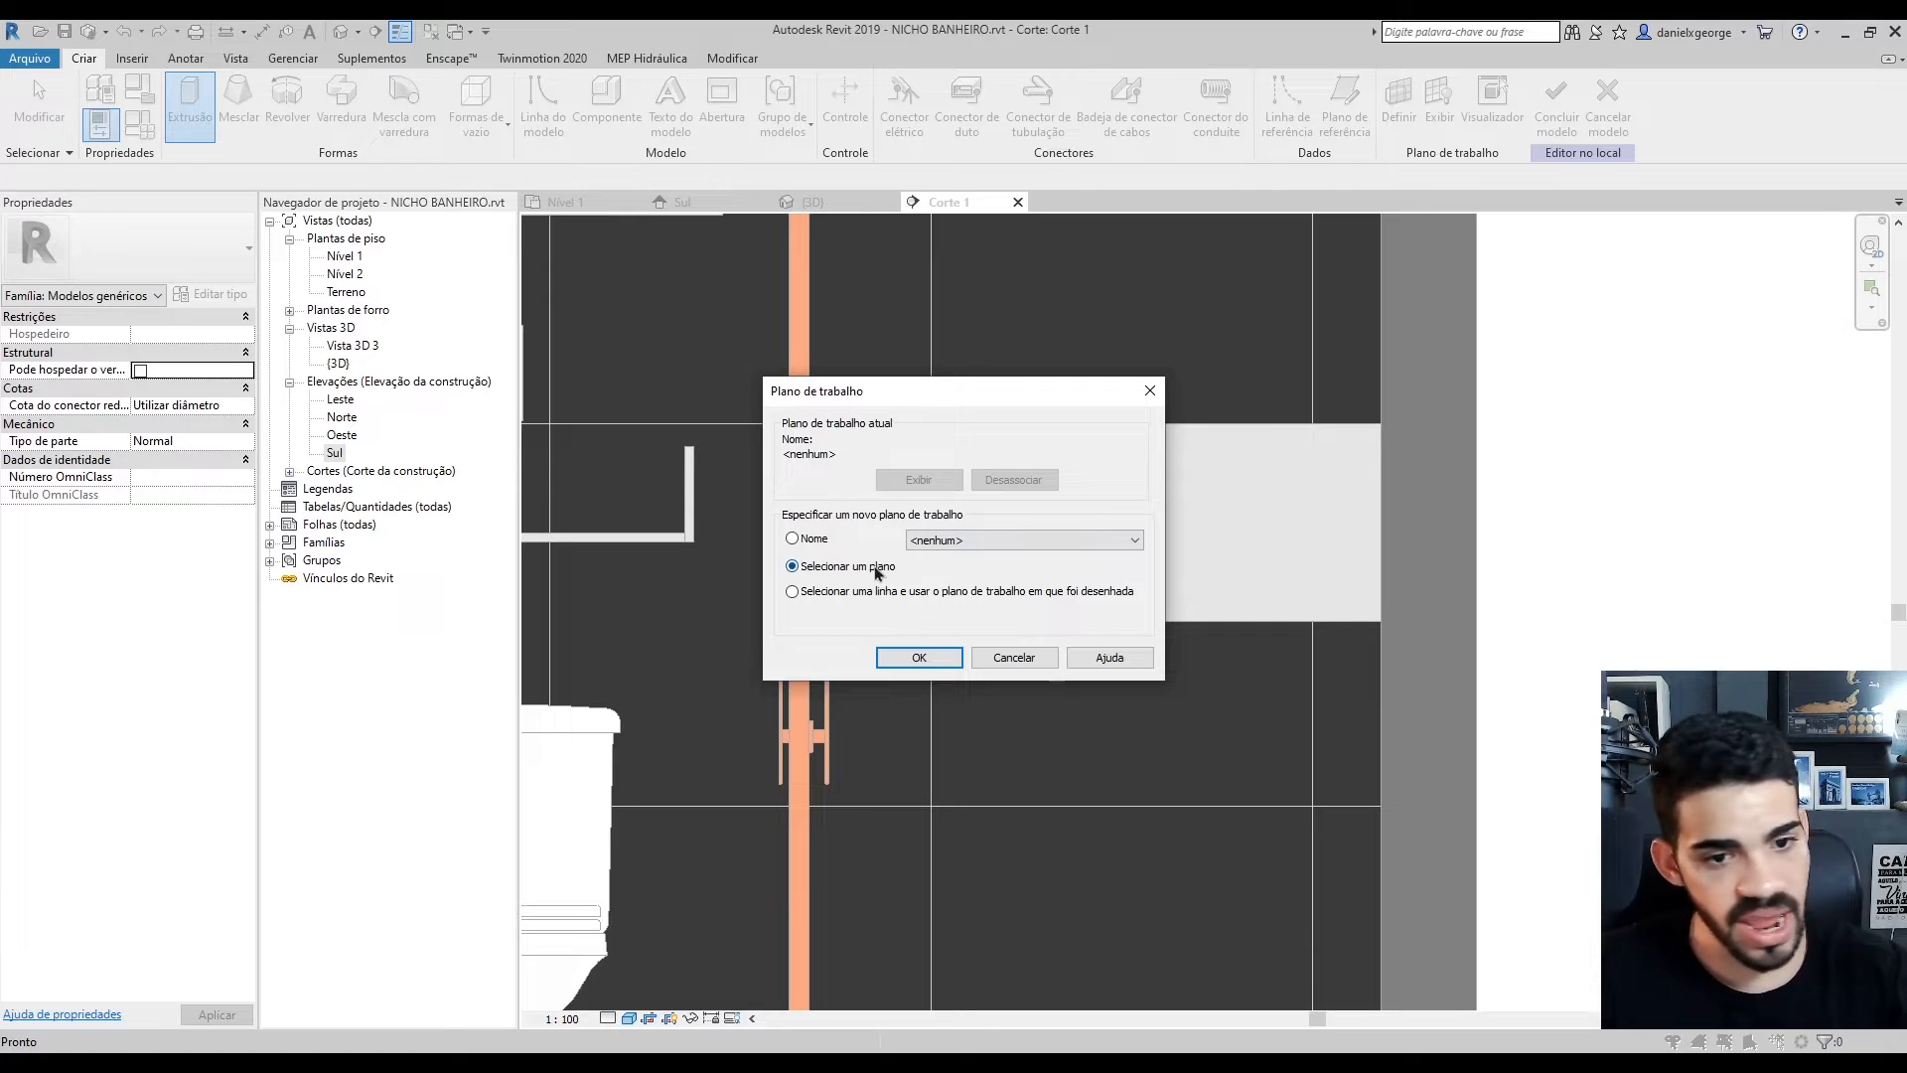
pyautogui.click(917, 658)
pyautogui.scroll(-5, 1003, 442)
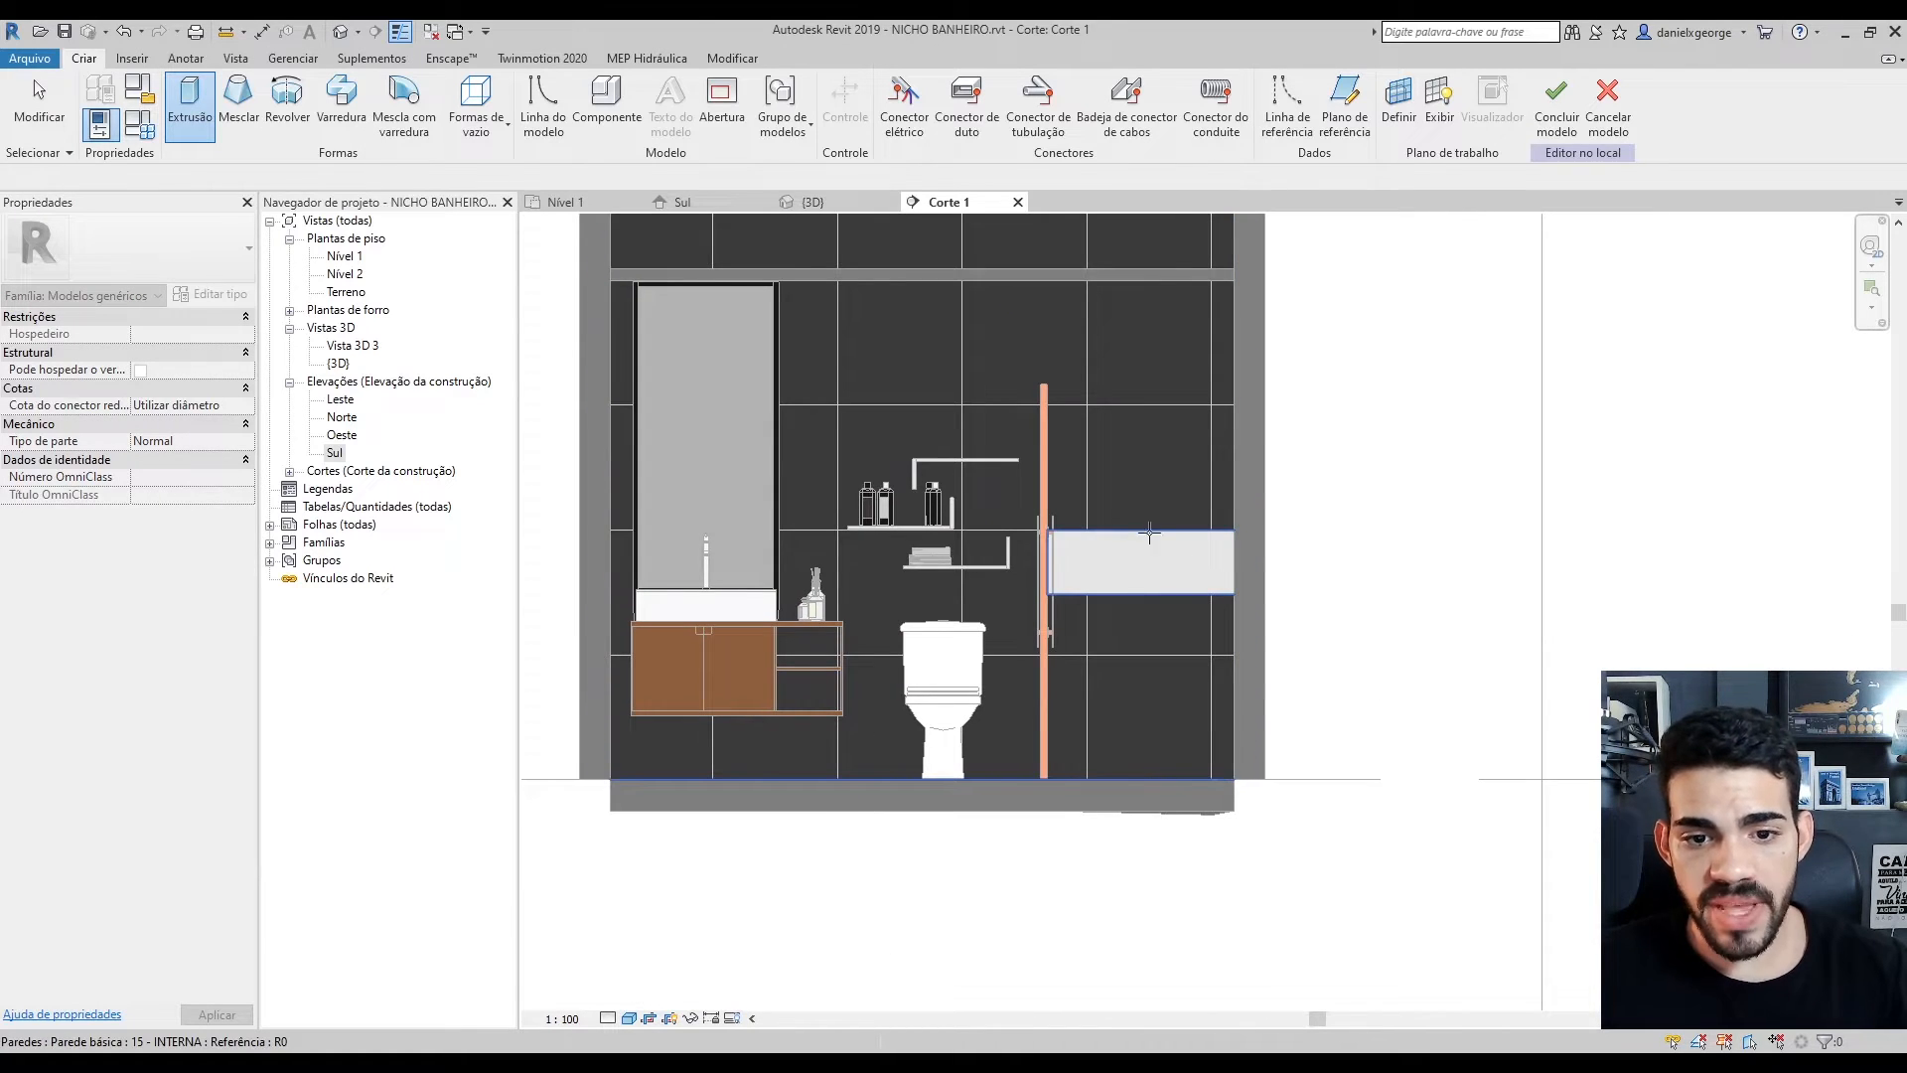
pyautogui.scroll(5, 1149, 534)
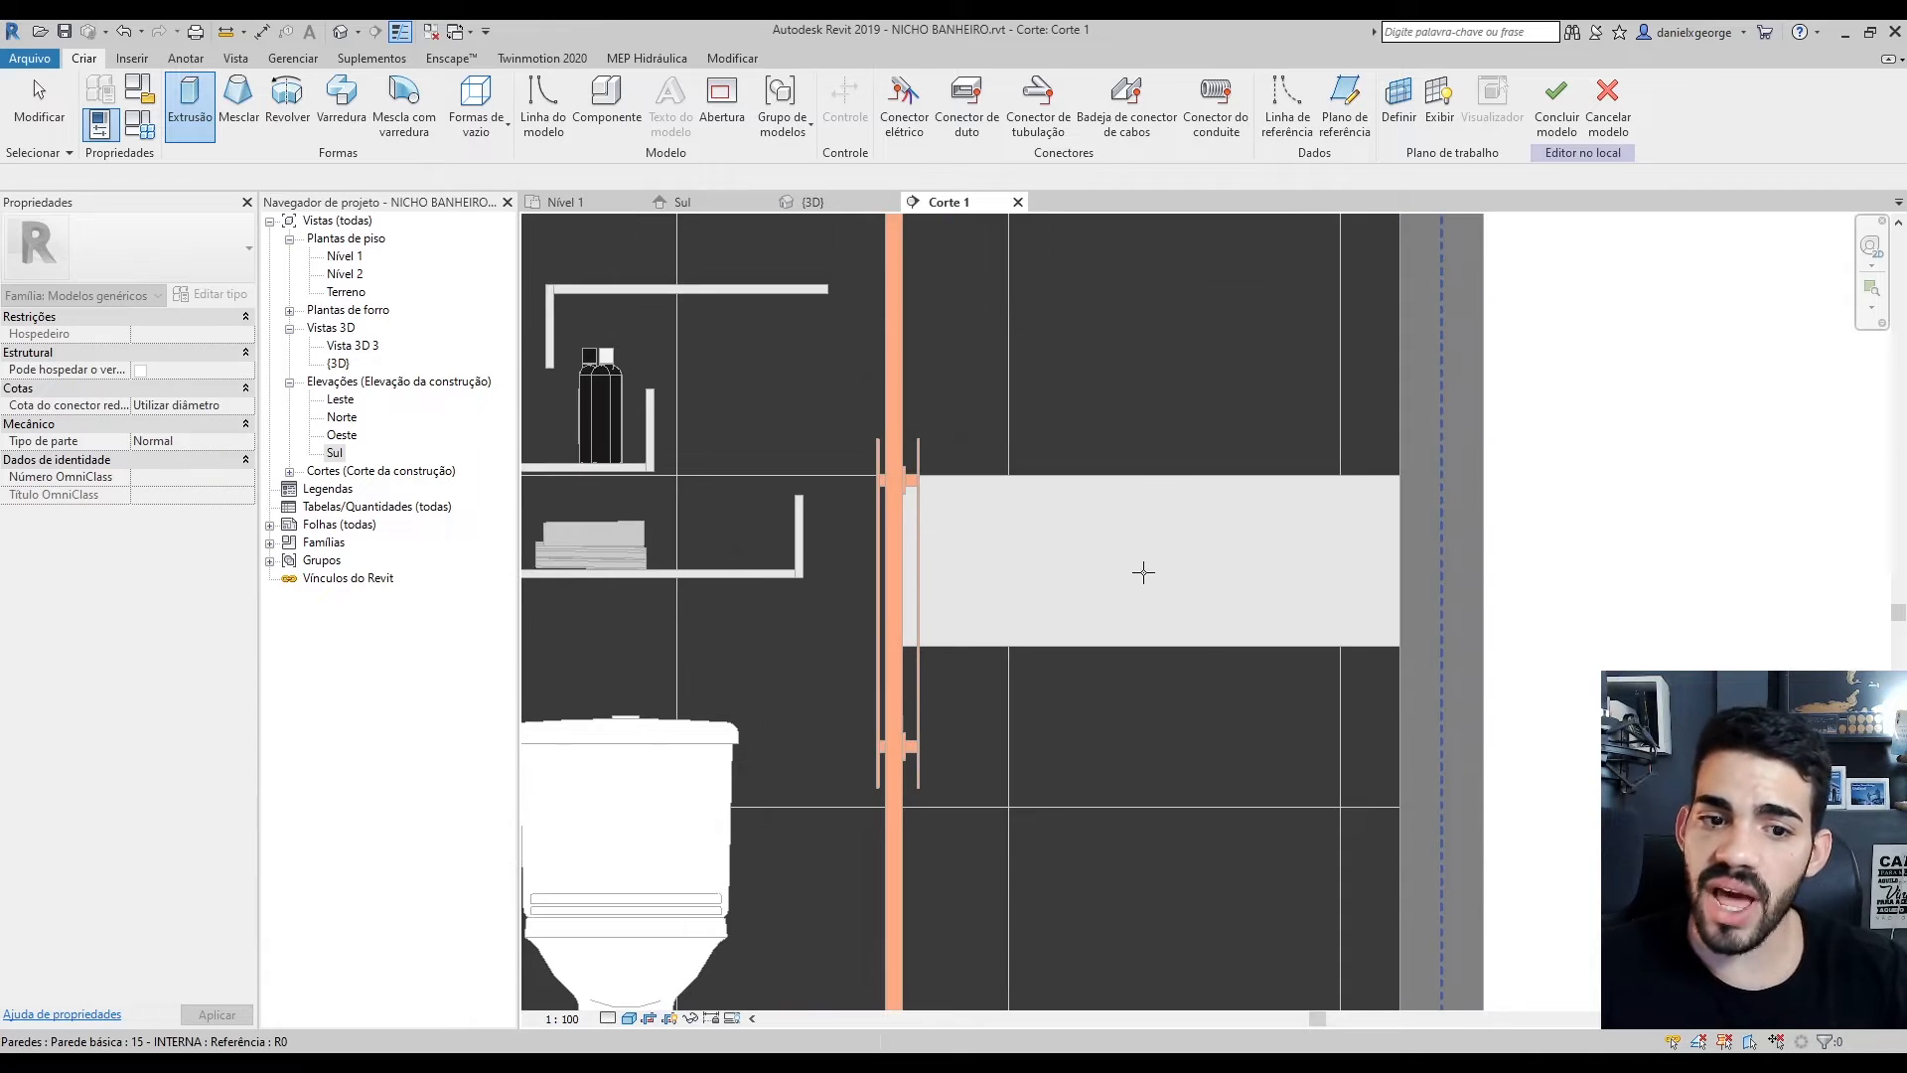
pyautogui.scroll(-2, 1143, 572)
pyautogui.scroll(-2, 1082, 526)
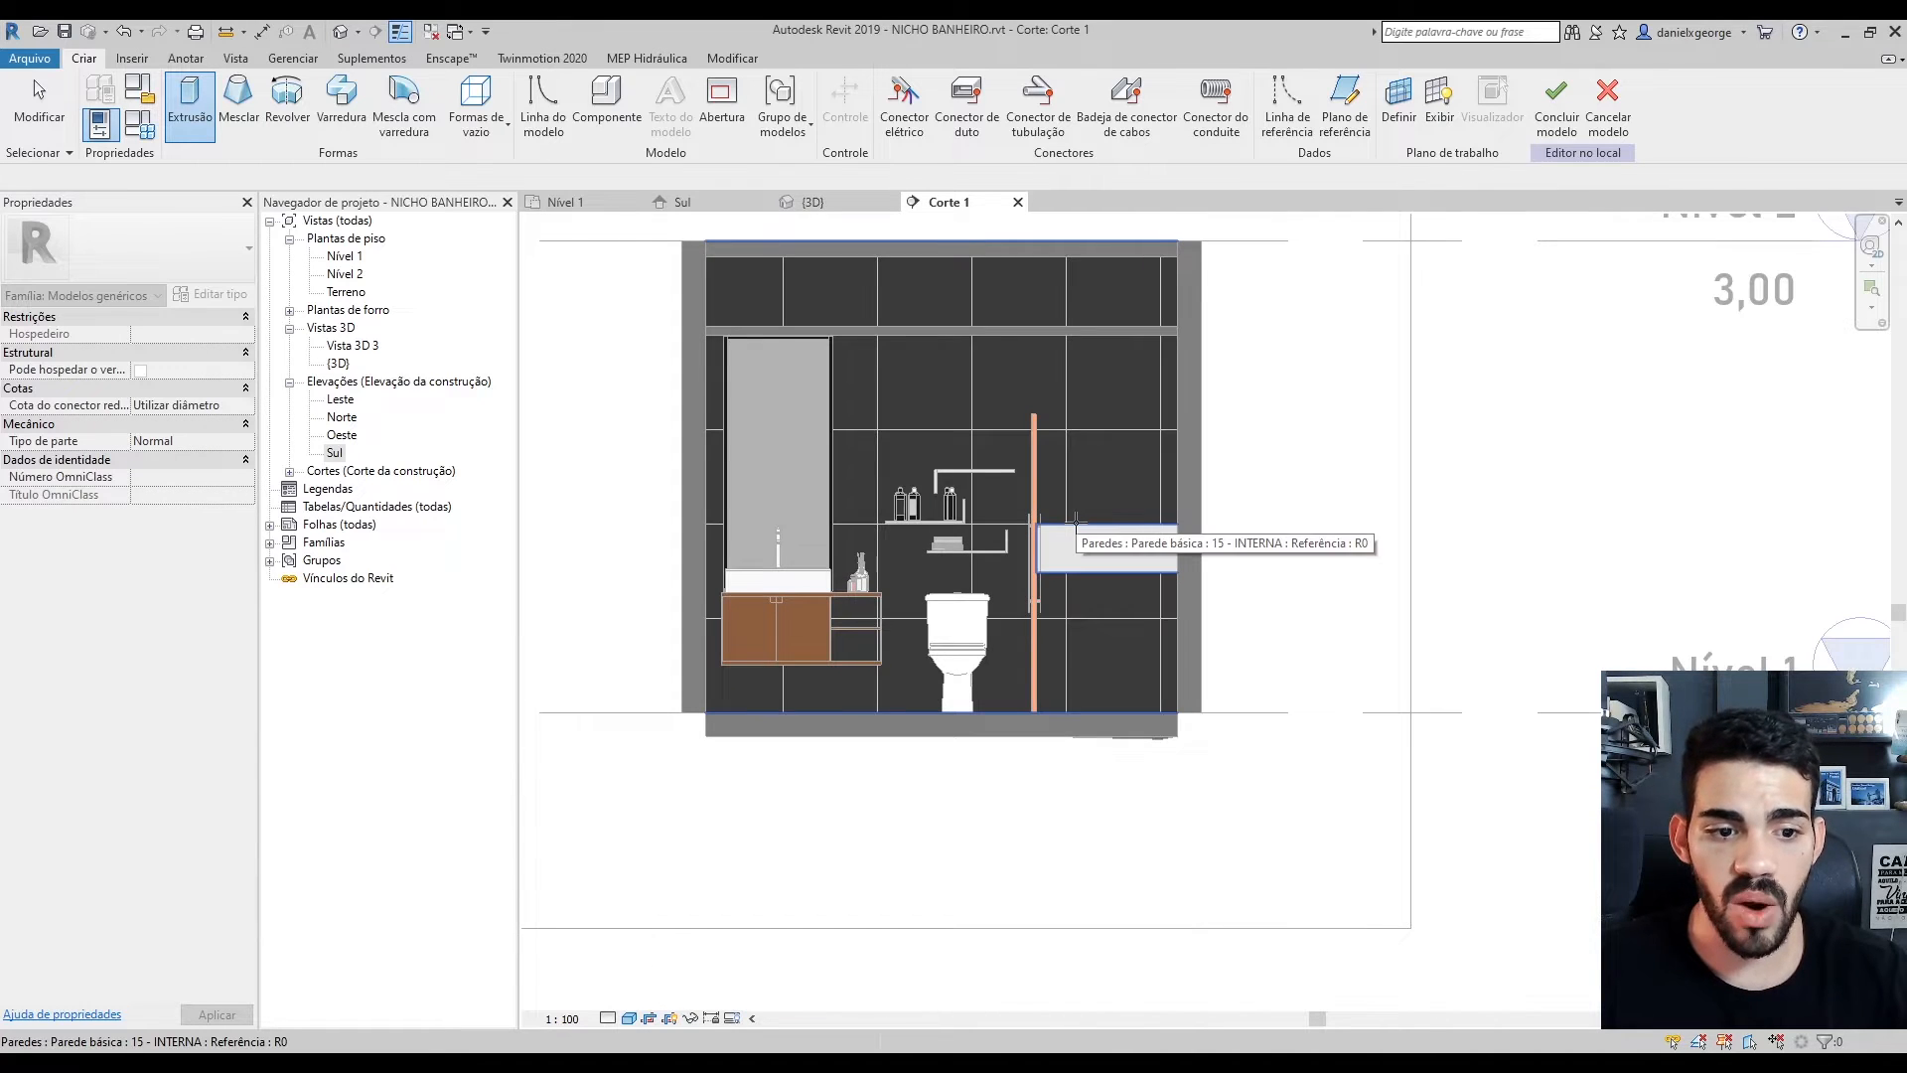
pyautogui.scroll(2, 1158, 521)
pyautogui.scroll(-1, 1203, 533)
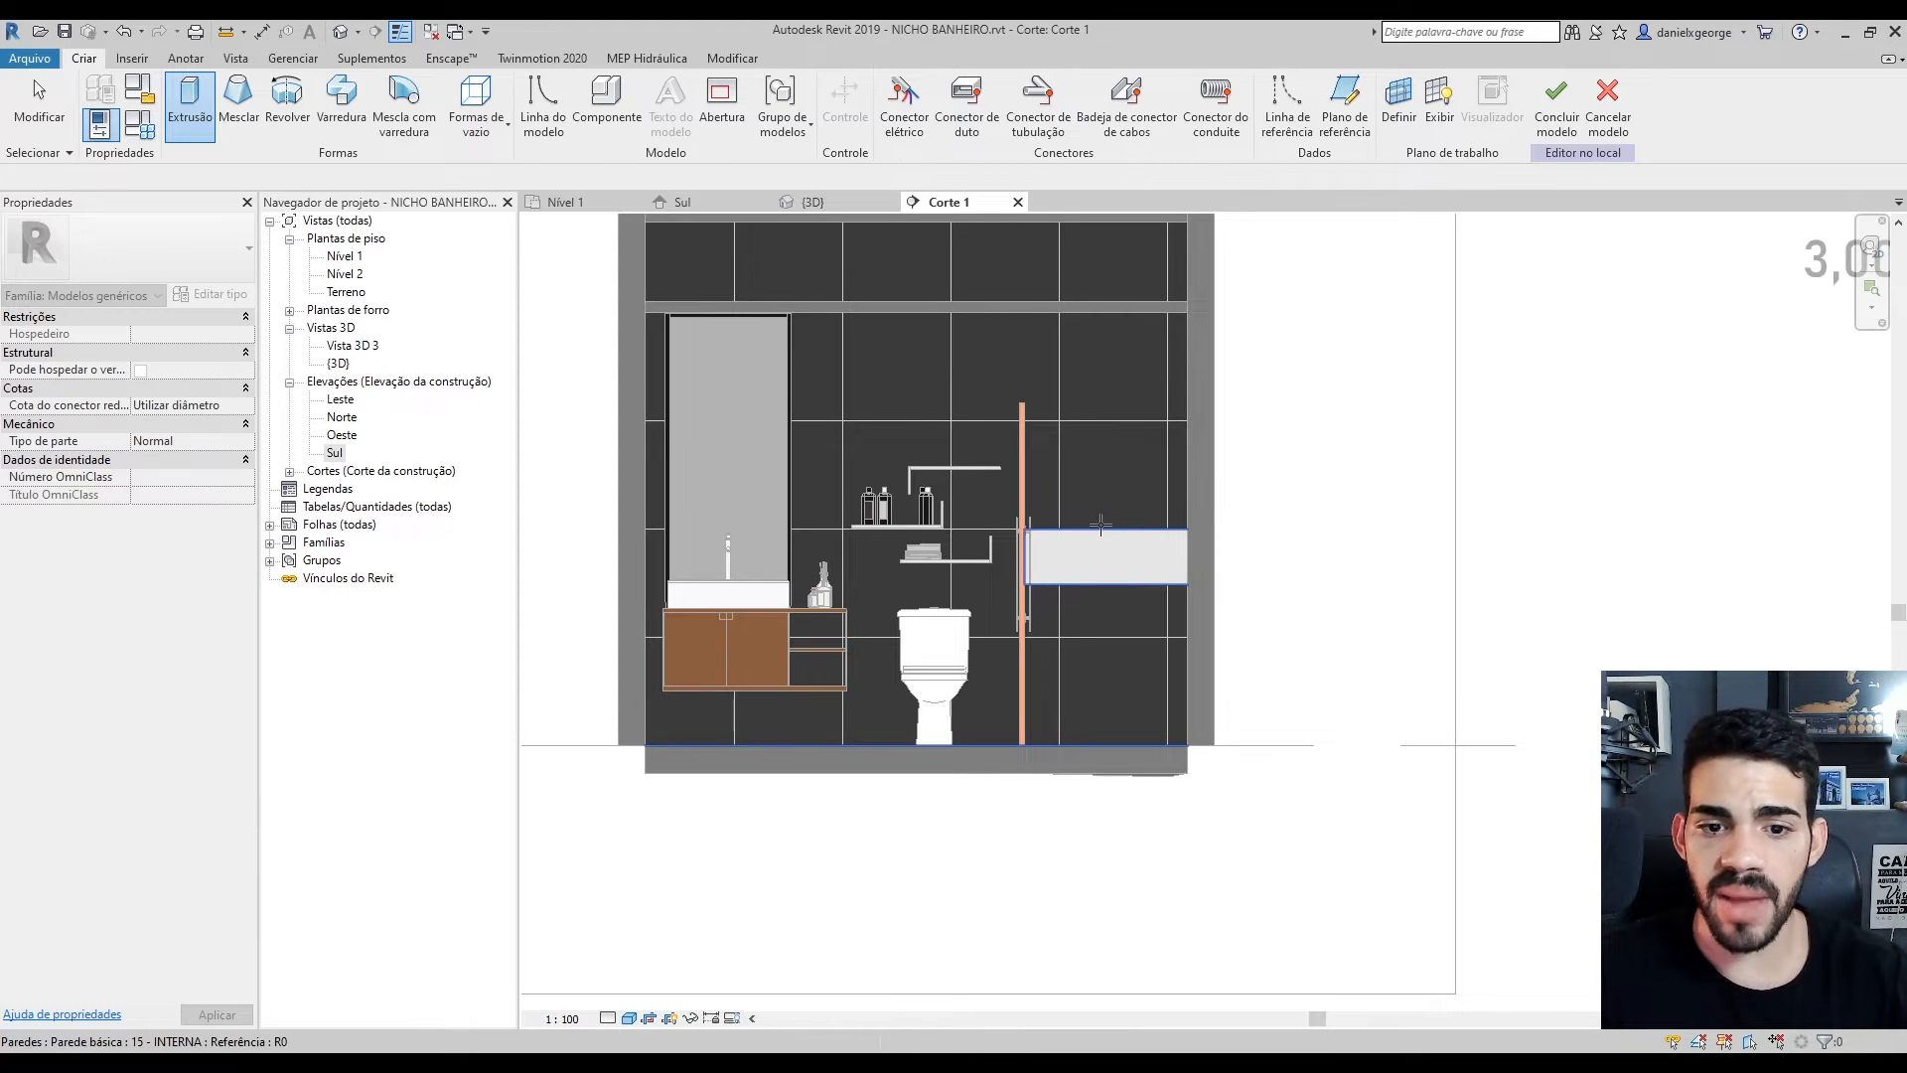
pyautogui.click(1093, 660)
pyautogui.scroll(3, 1065, 589)
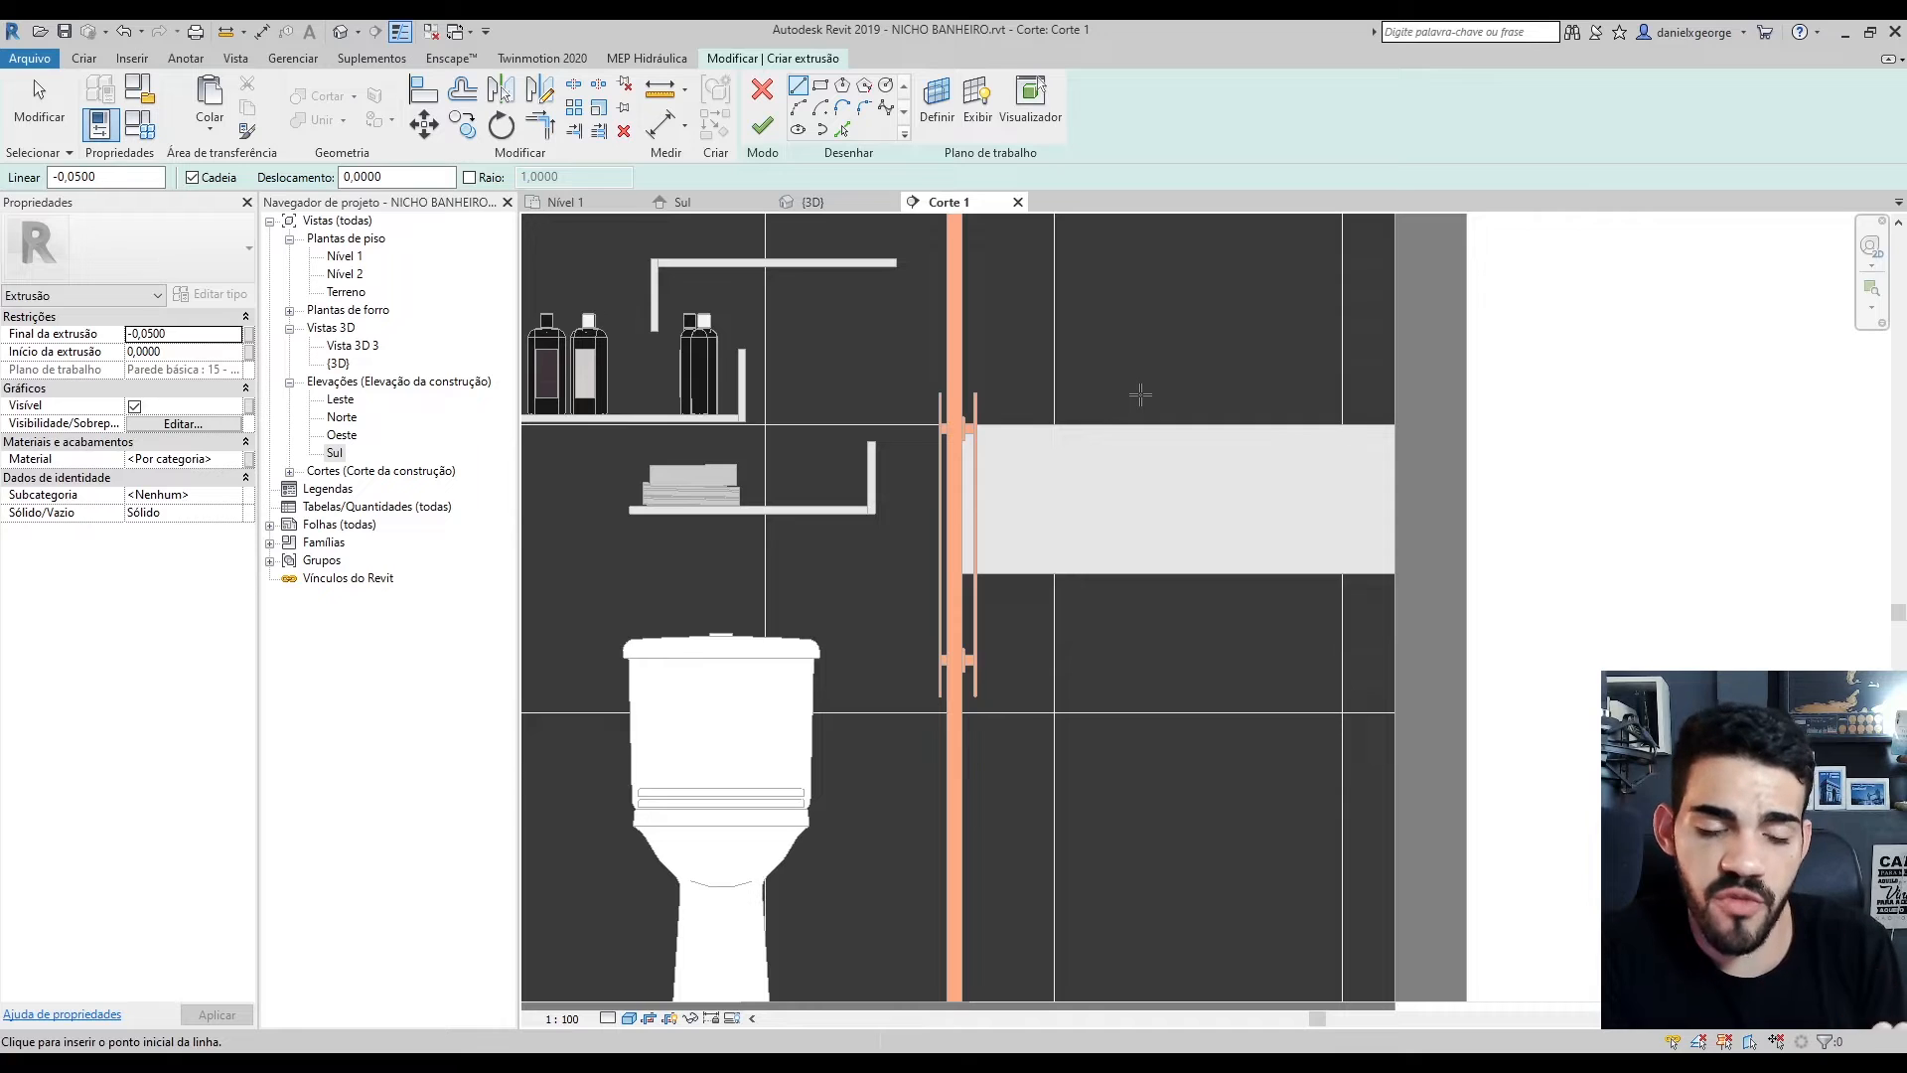
# Sketch a rectangle covering the recess, from its lower corner at the side wall to its upper corner at the shower door
pyautogui.scroll(2, 1253, 328)
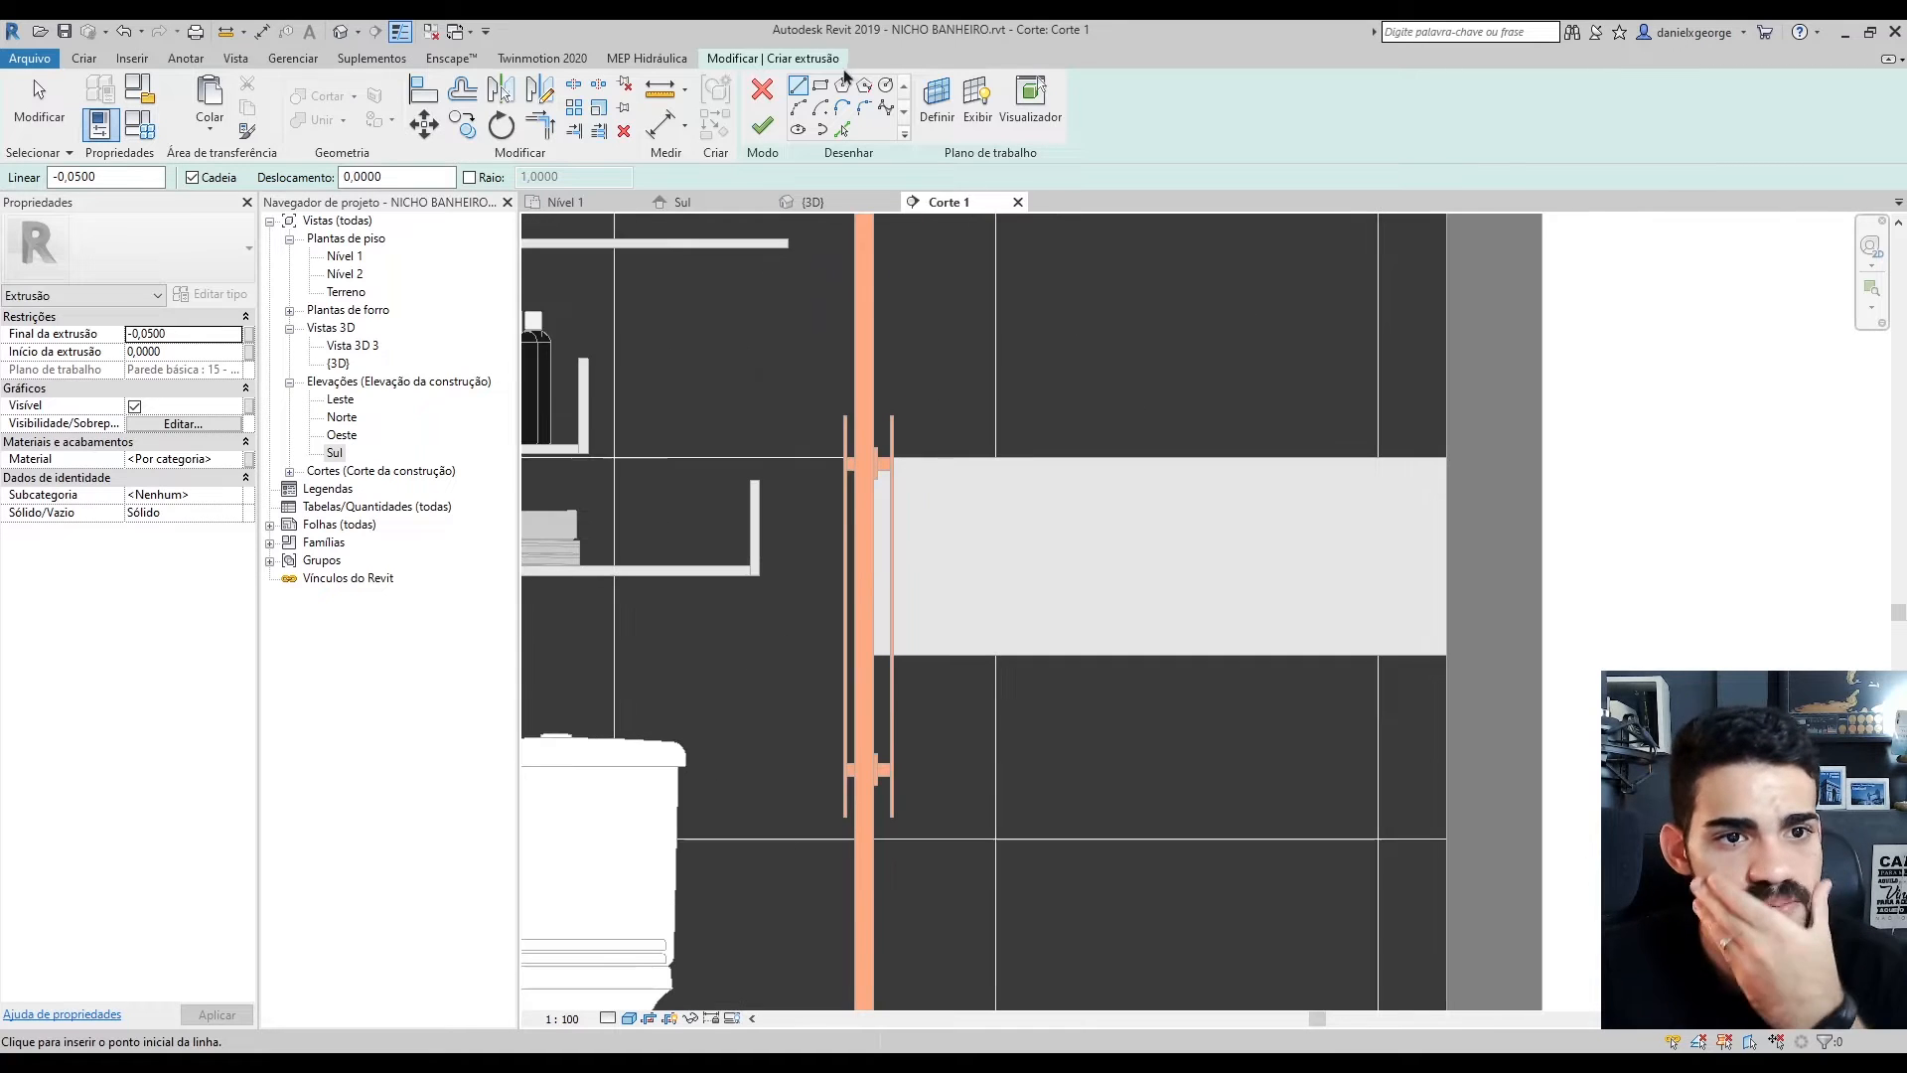
pyautogui.click(823, 90)
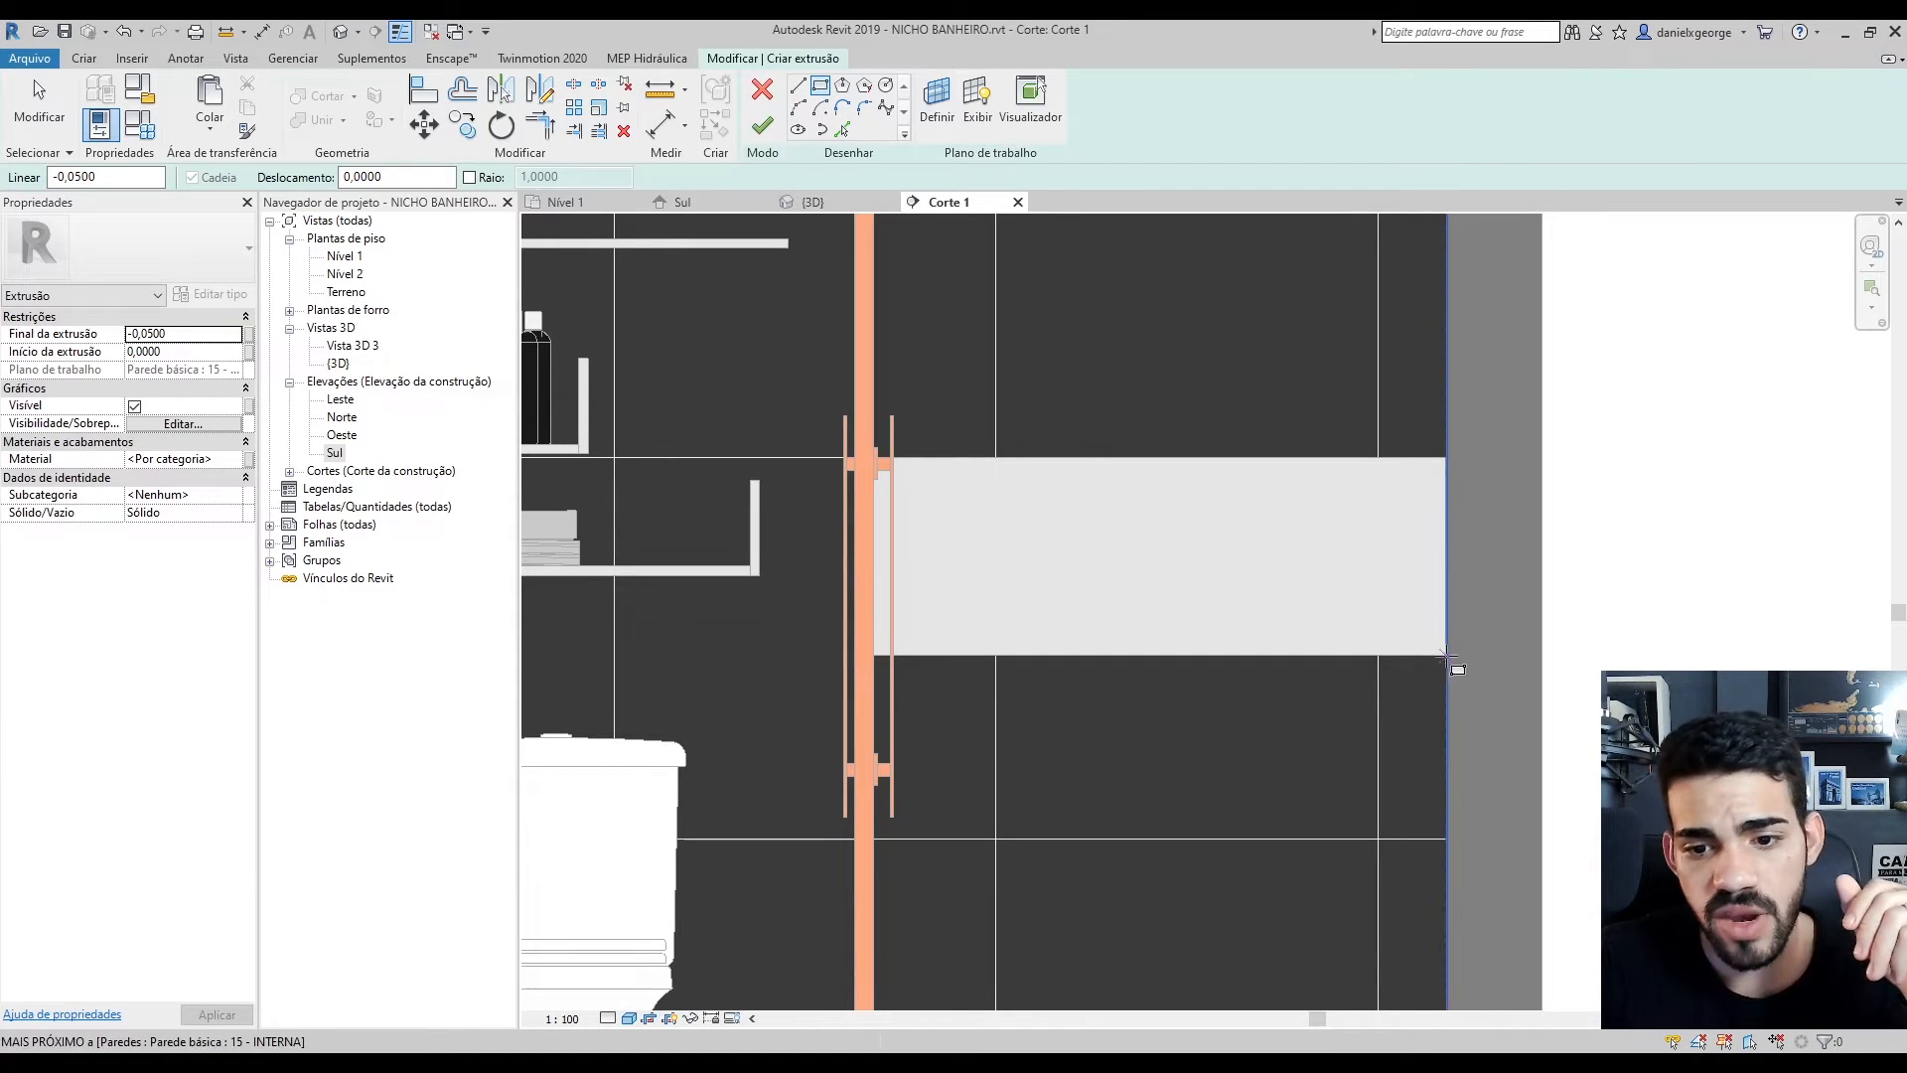
pyautogui.scroll(4, 1449, 661)
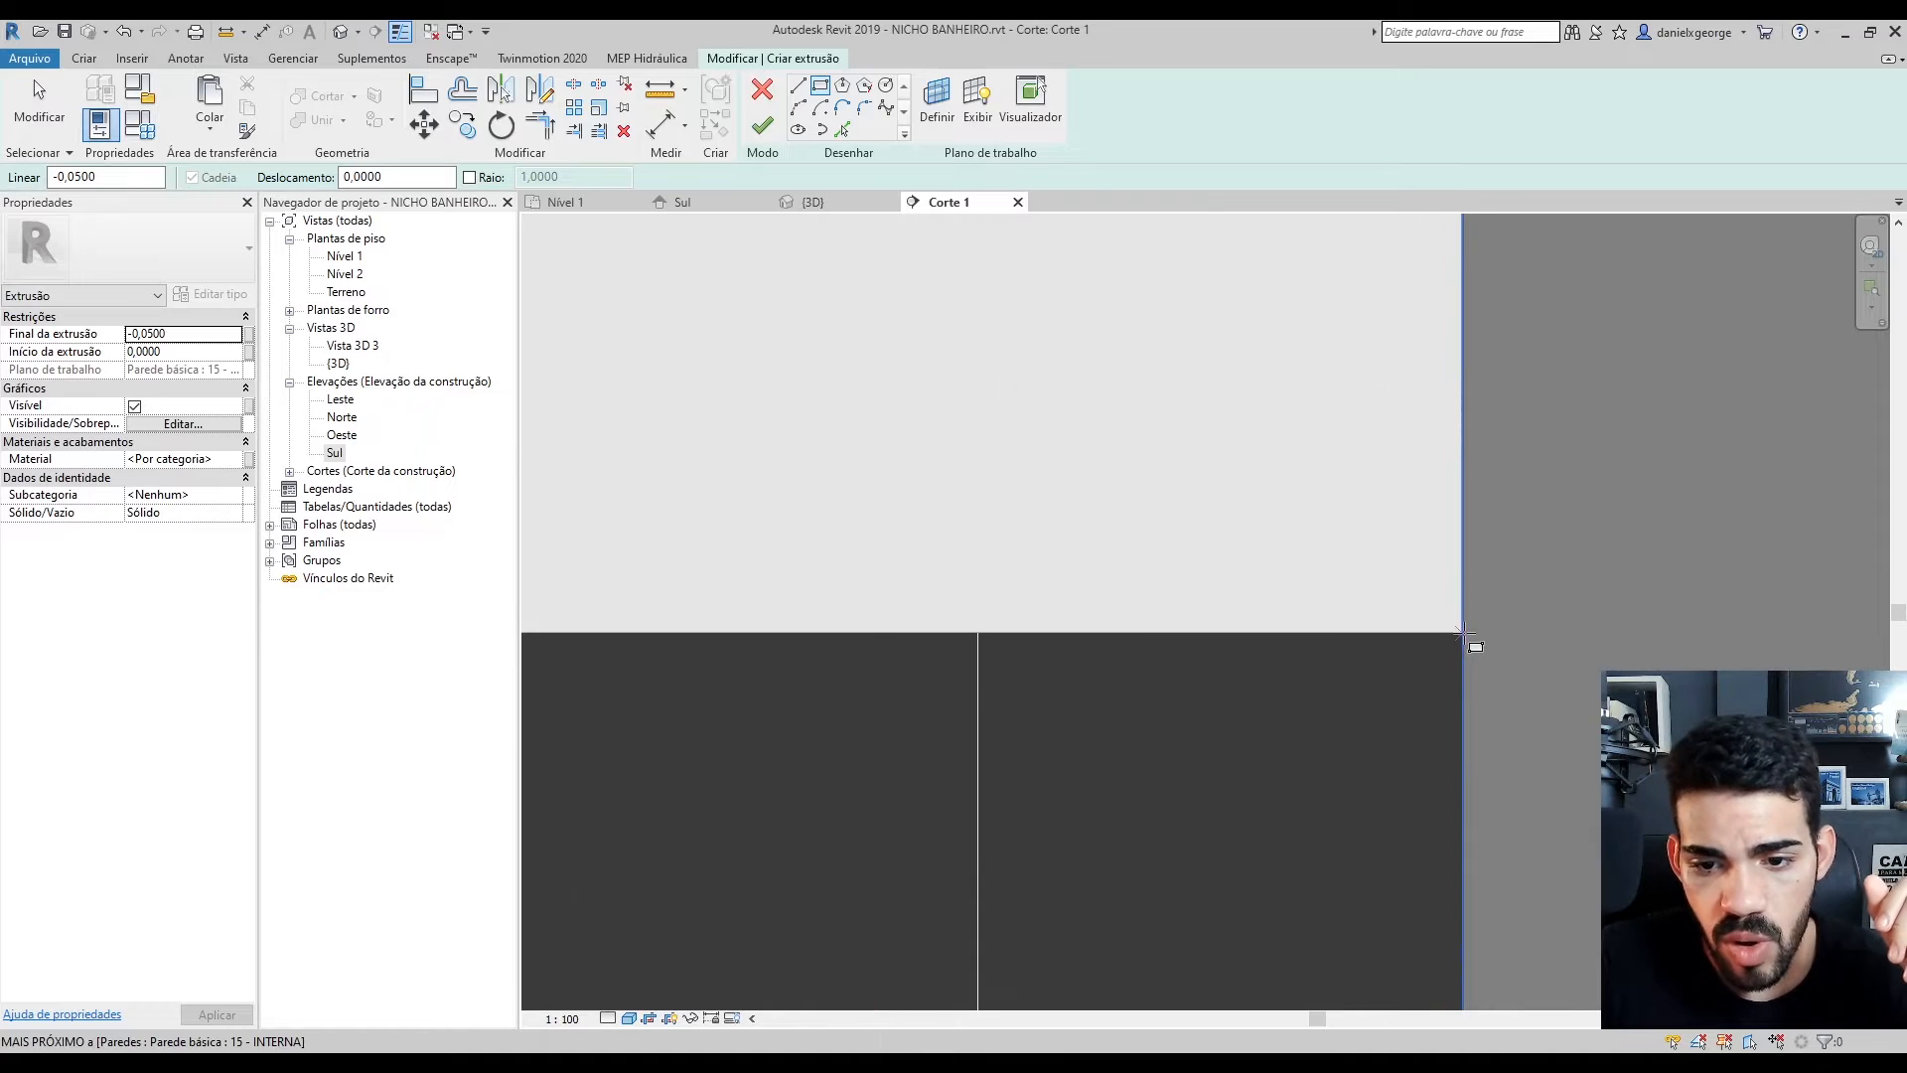
pyautogui.click(1463, 633)
pyautogui.scroll(-3, 1051, 460)
pyautogui.scroll(5, 994, 464)
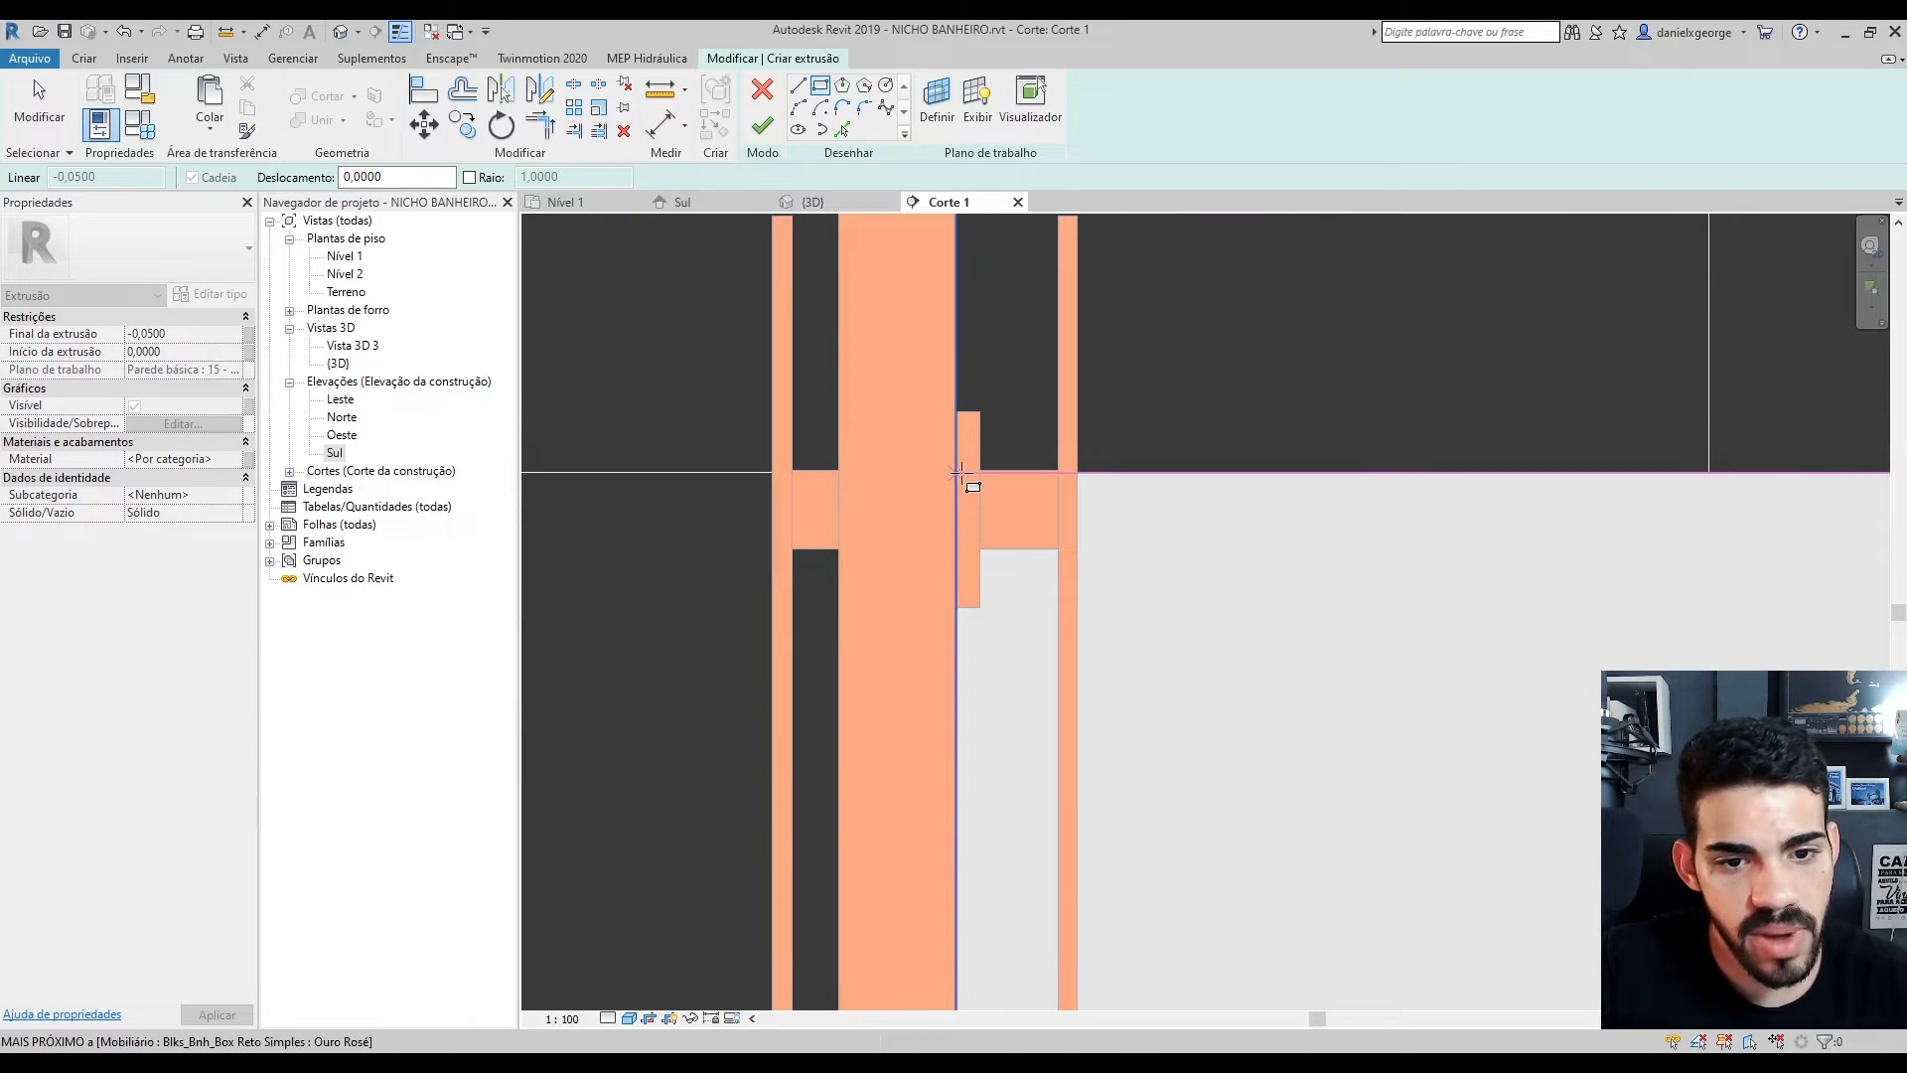
pyautogui.click(960, 473)
pyautogui.scroll(-4, 1226, 639)
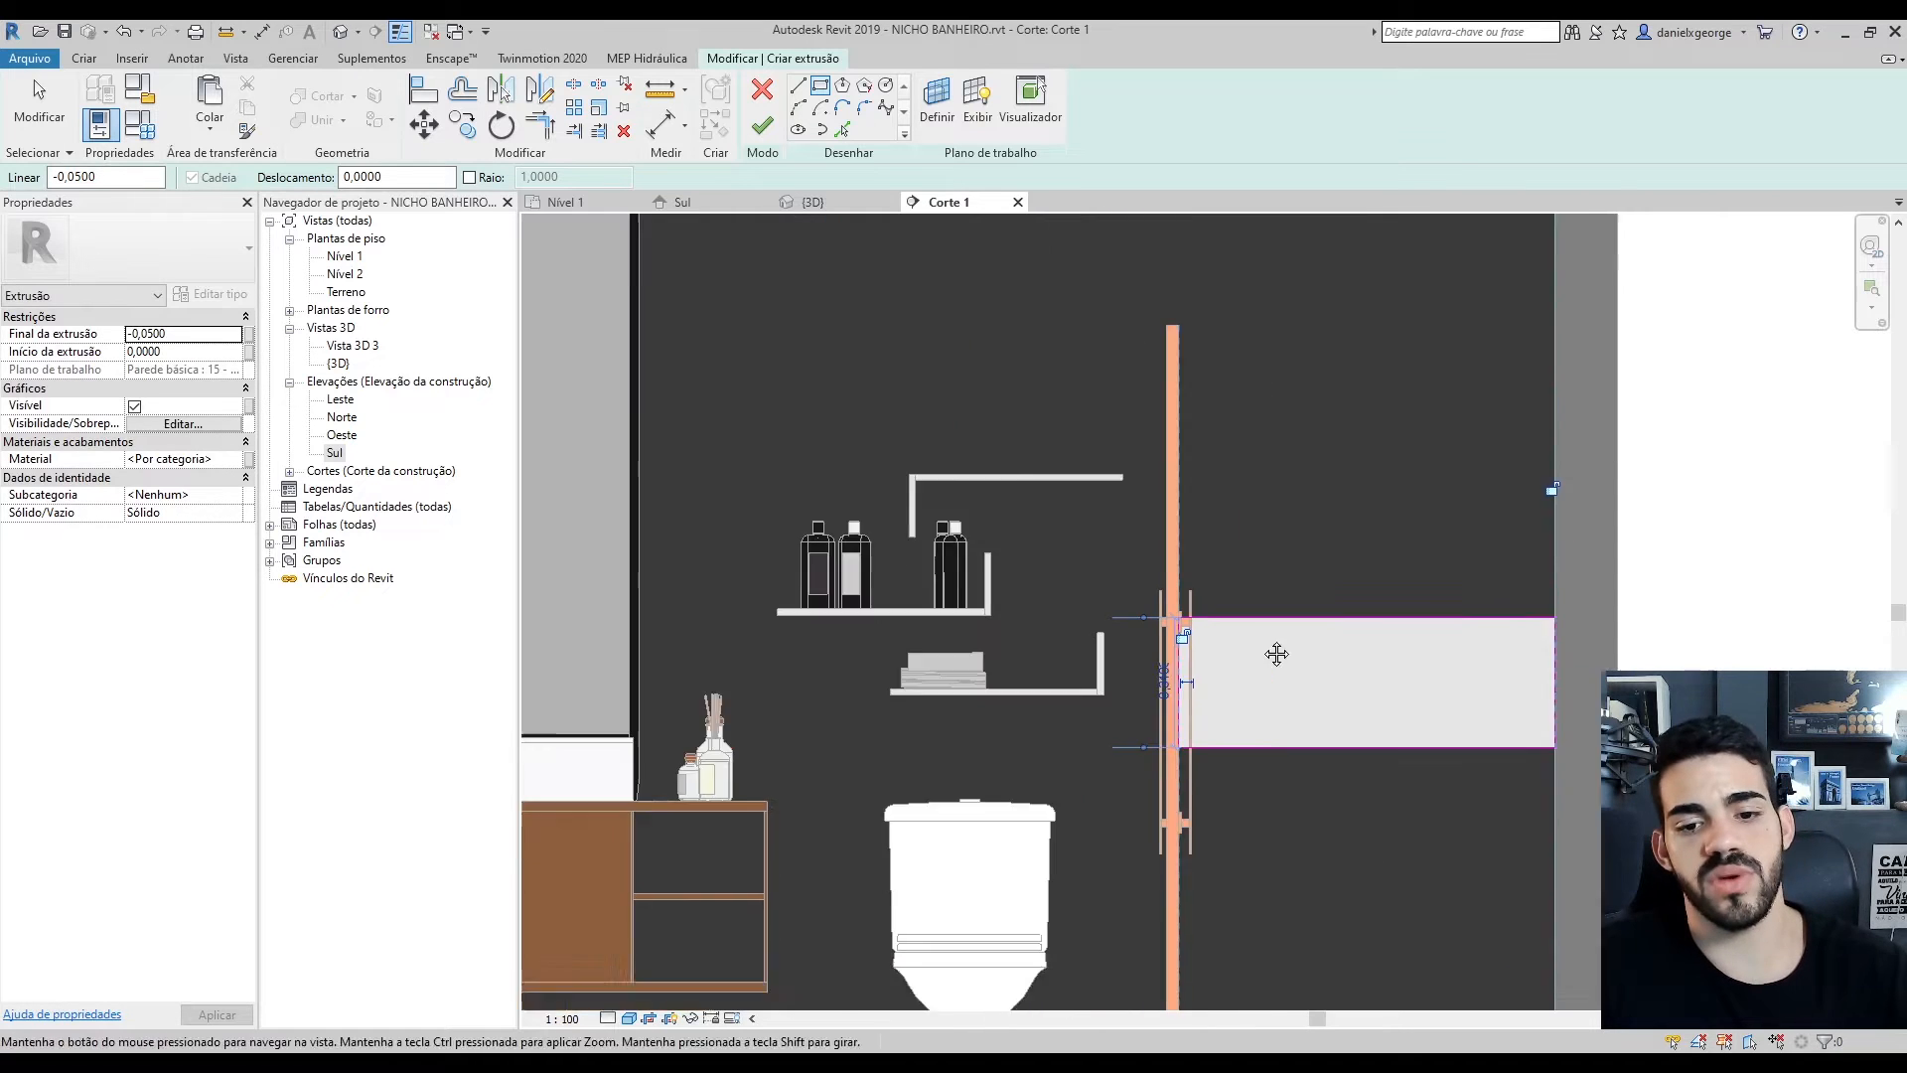
pyautogui.moveTo(1272, 651); pyautogui.dragTo(972, 509, button='middle')
pyautogui.press('Escape')
pyautogui.moveTo(892, 462); pyautogui.dragTo(1071, 527, button='middle')
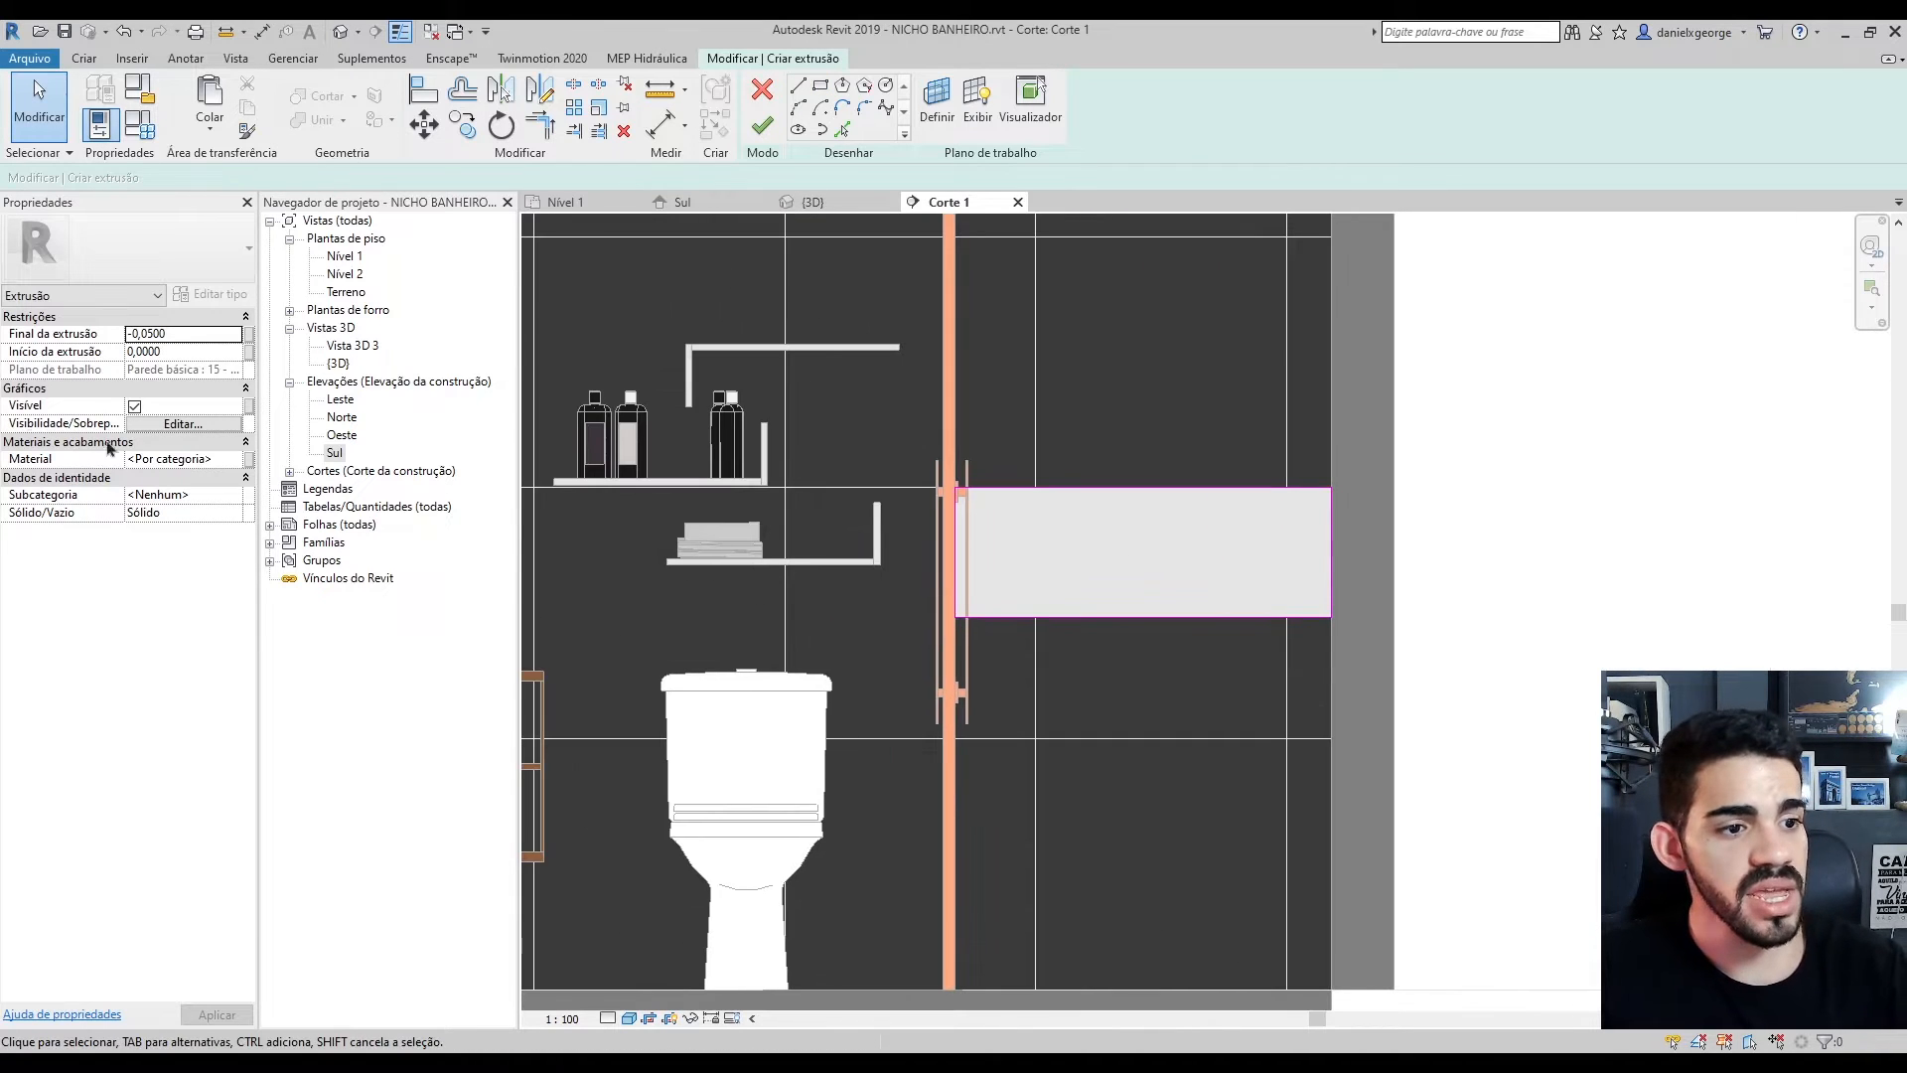
# Assign the .porcelanato fachada material to the solid extrusion and finish its sketch in the {3D} view
pyautogui.click(225, 459)
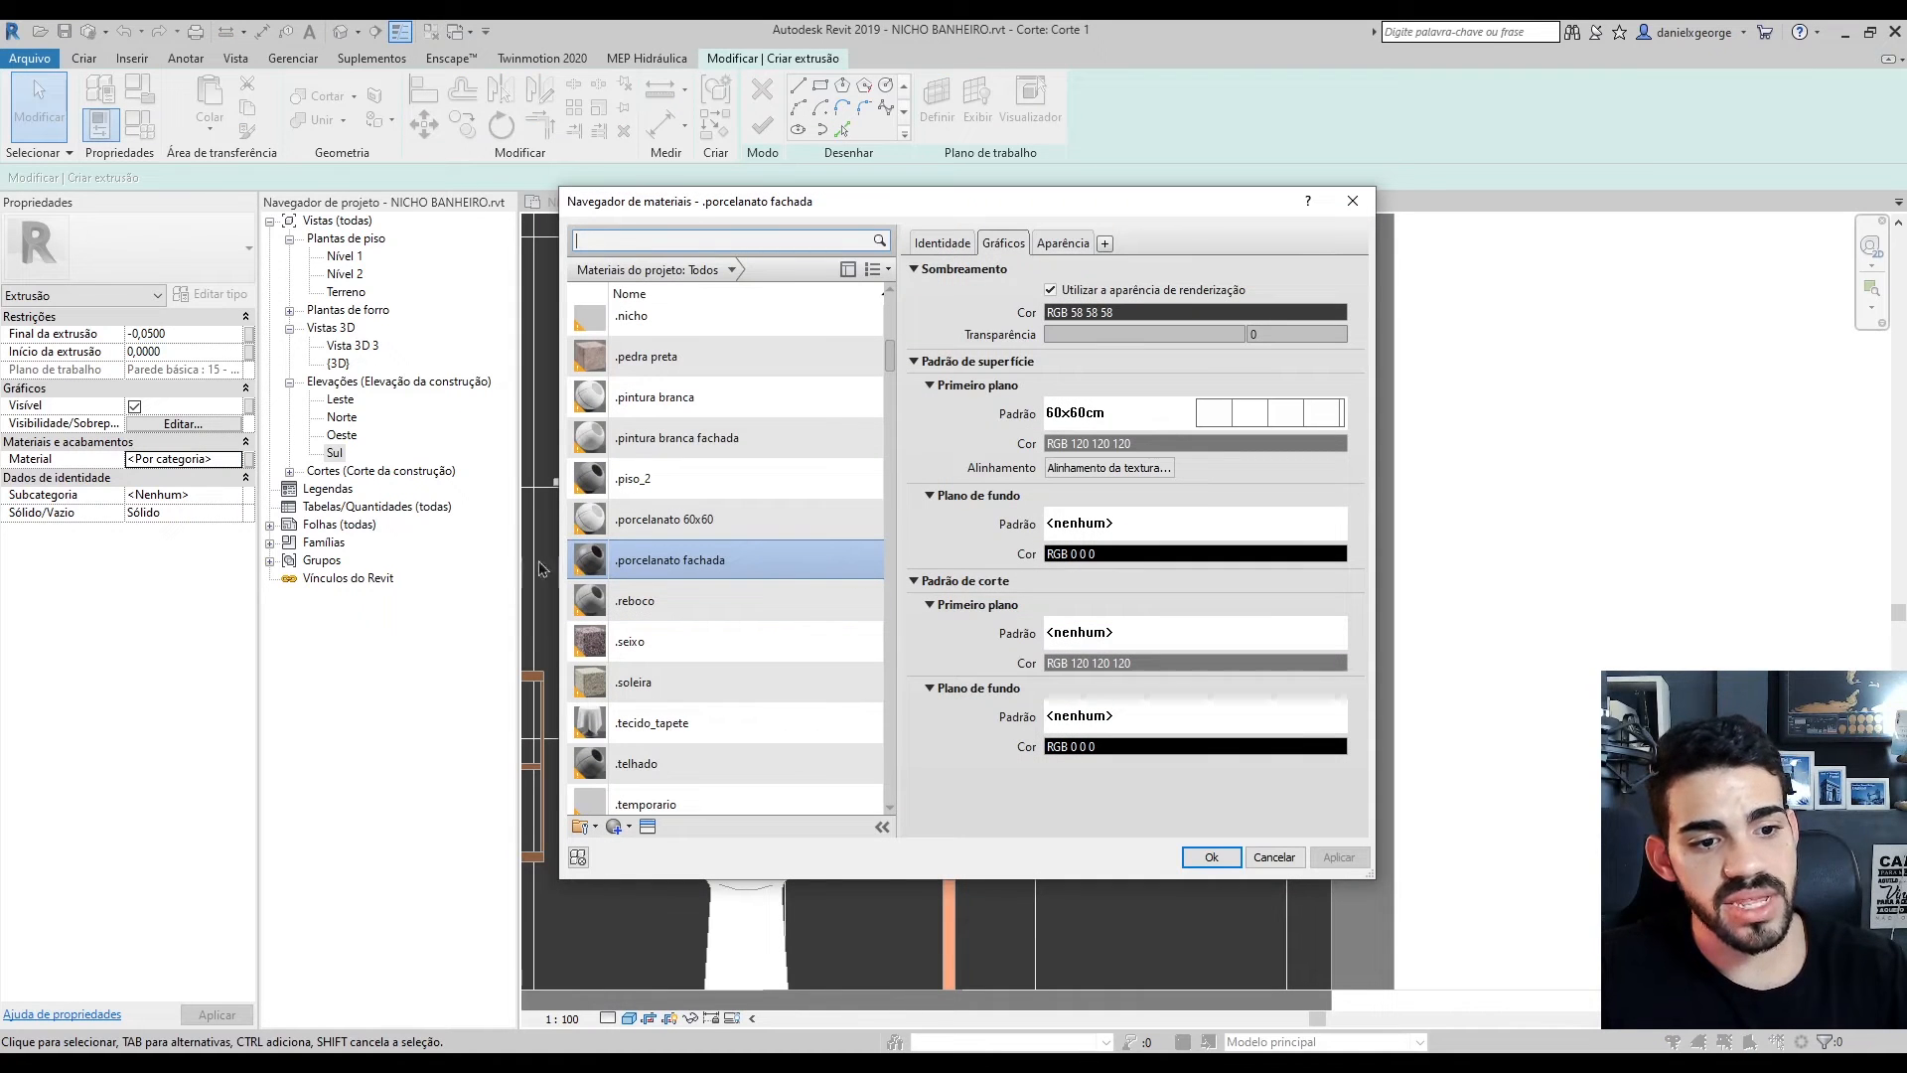
pyautogui.doubleClick(670, 570)
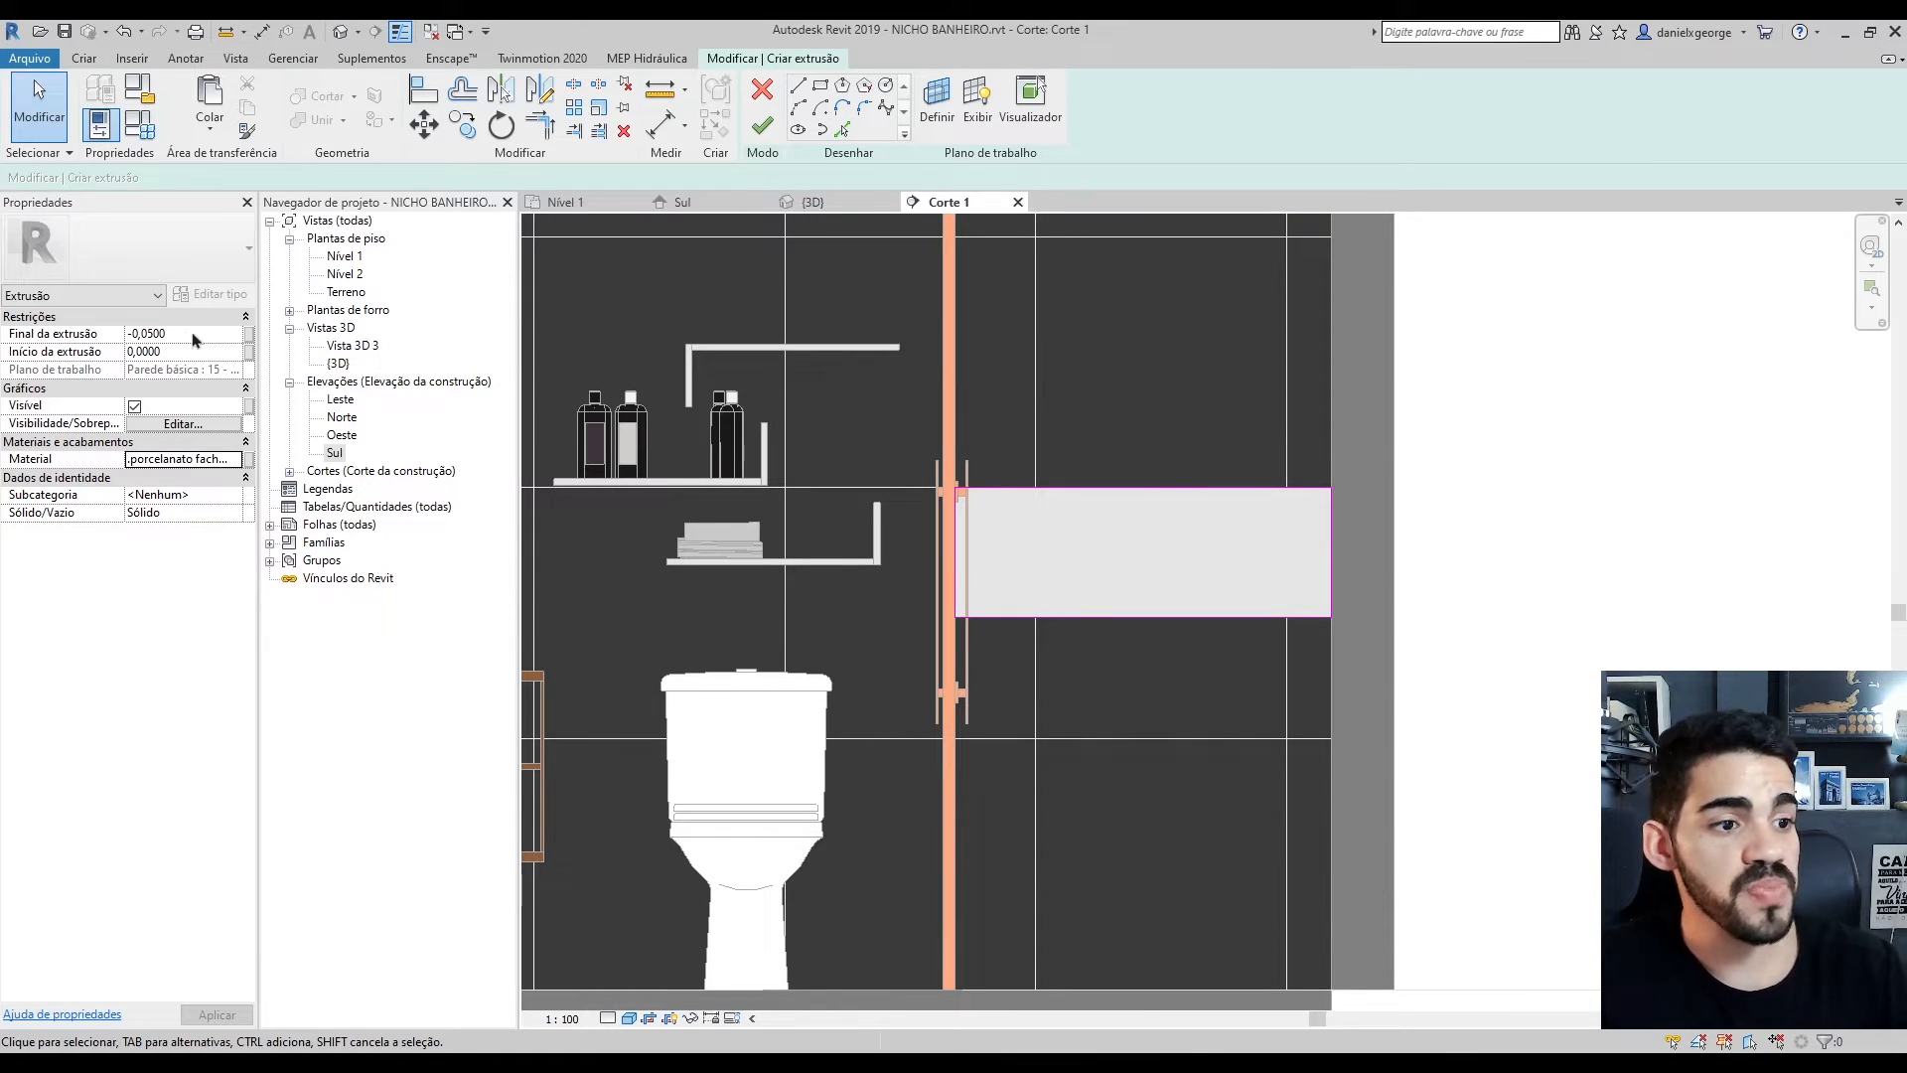
pyautogui.click(810, 202)
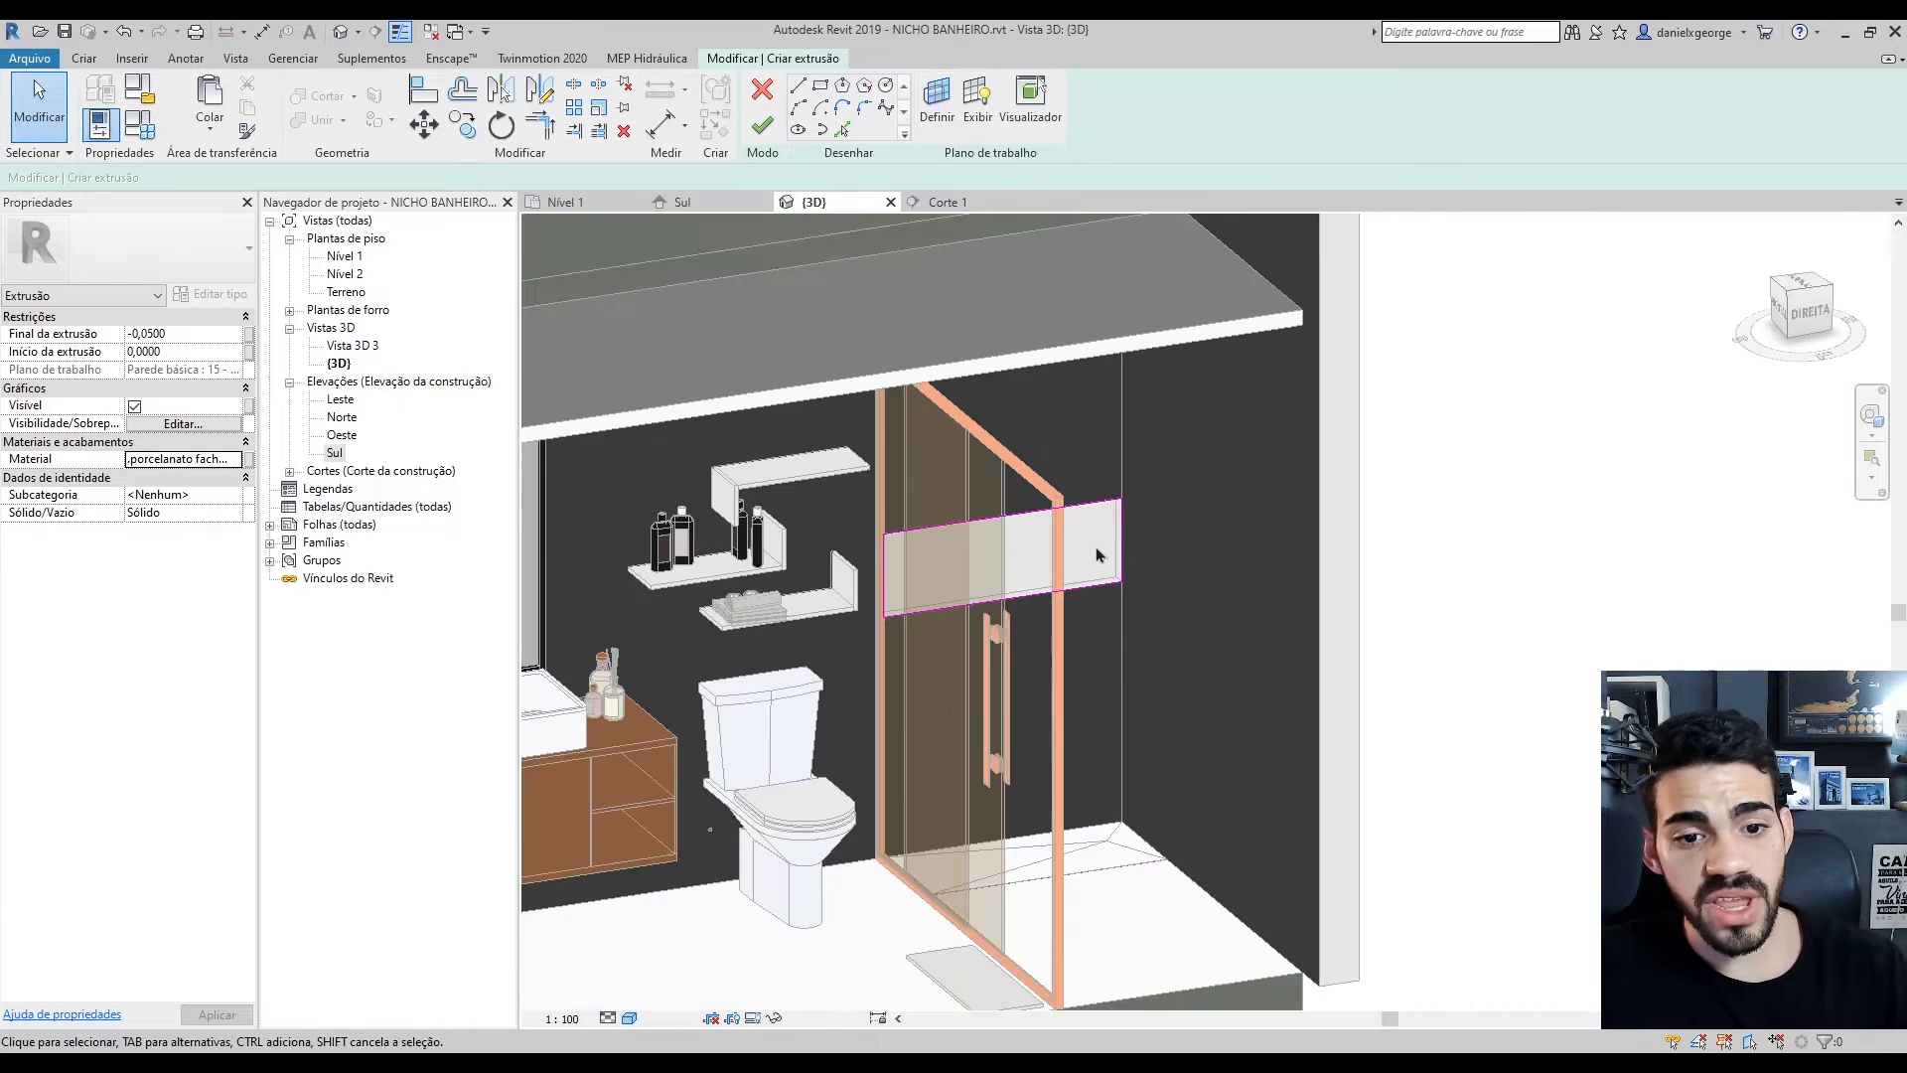
pyautogui.keyDown('shift'); pyautogui.moveTo(1095, 547); pyautogui.dragTo(1120, 777, button='middle'); pyautogui.keyUp('shift')
pyautogui.scroll(7, 1019, 483)
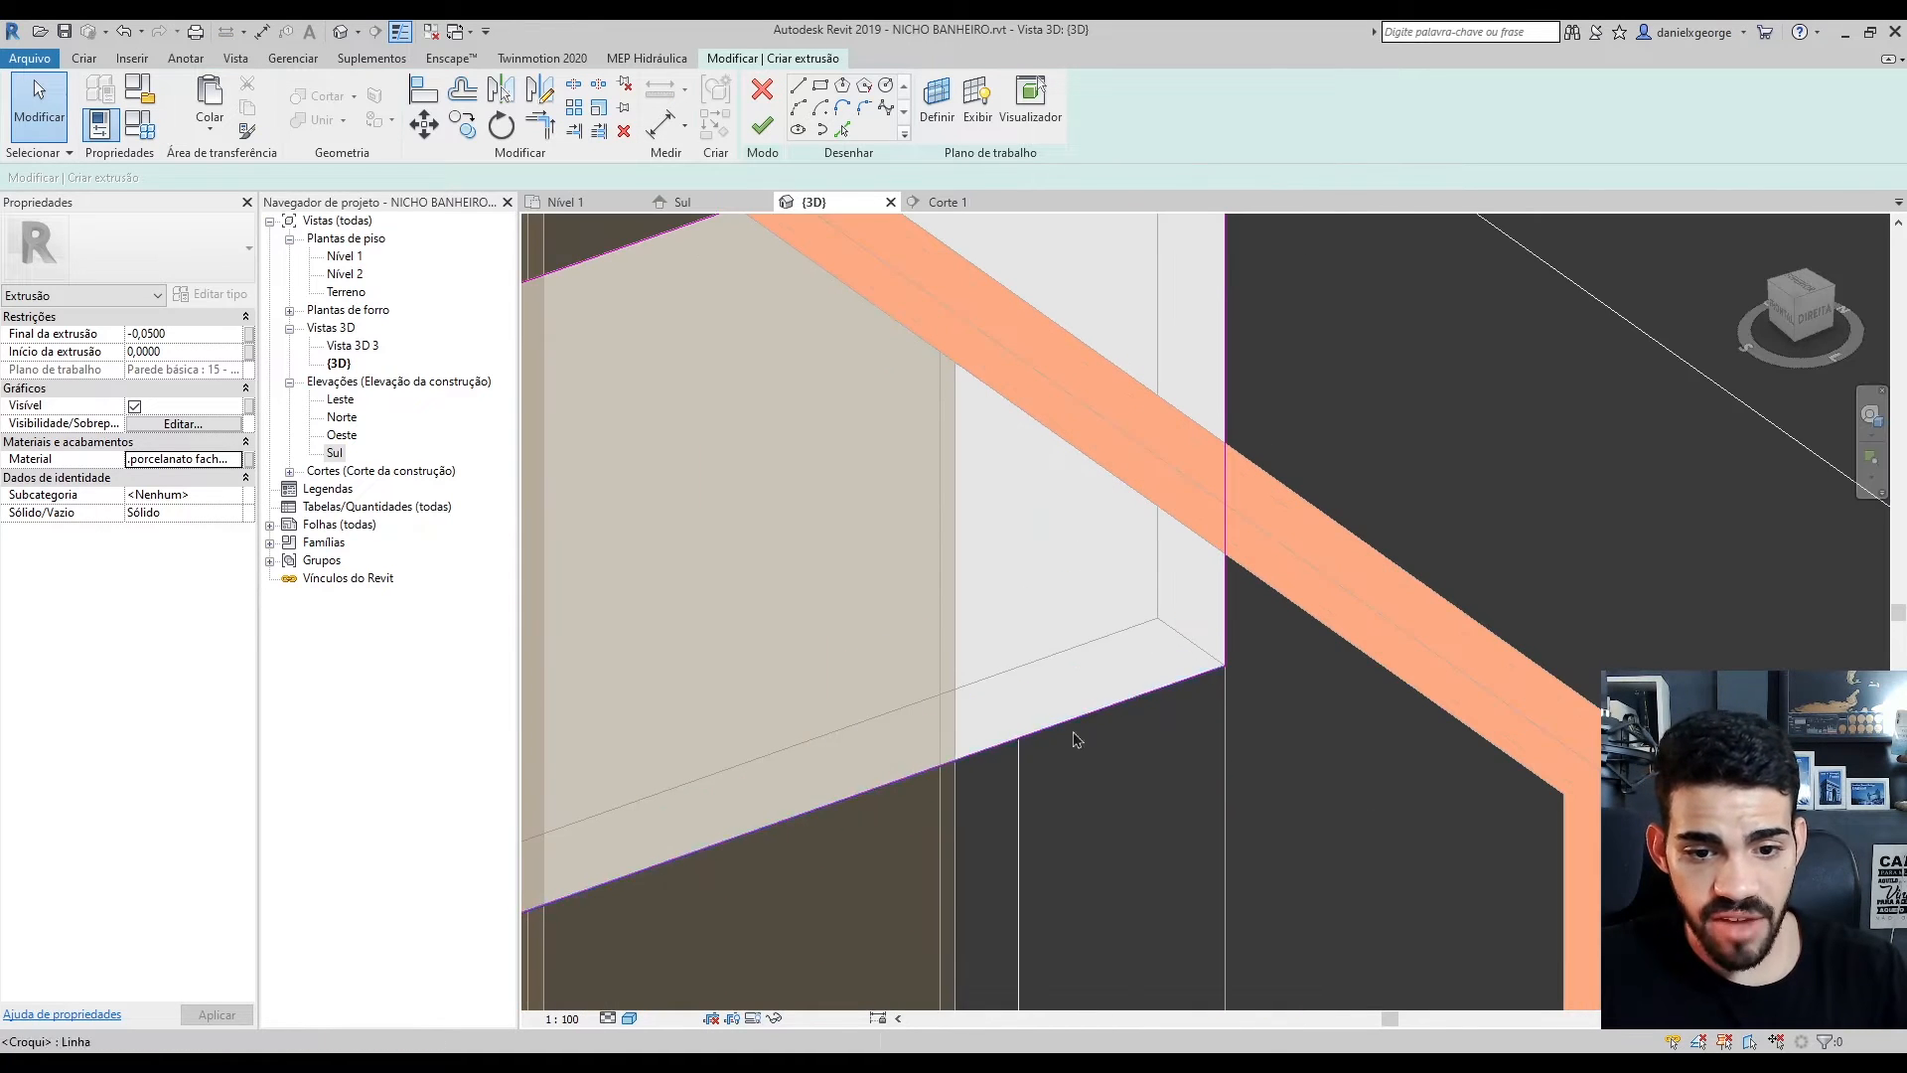
pyautogui.scroll(-5, 1049, 715)
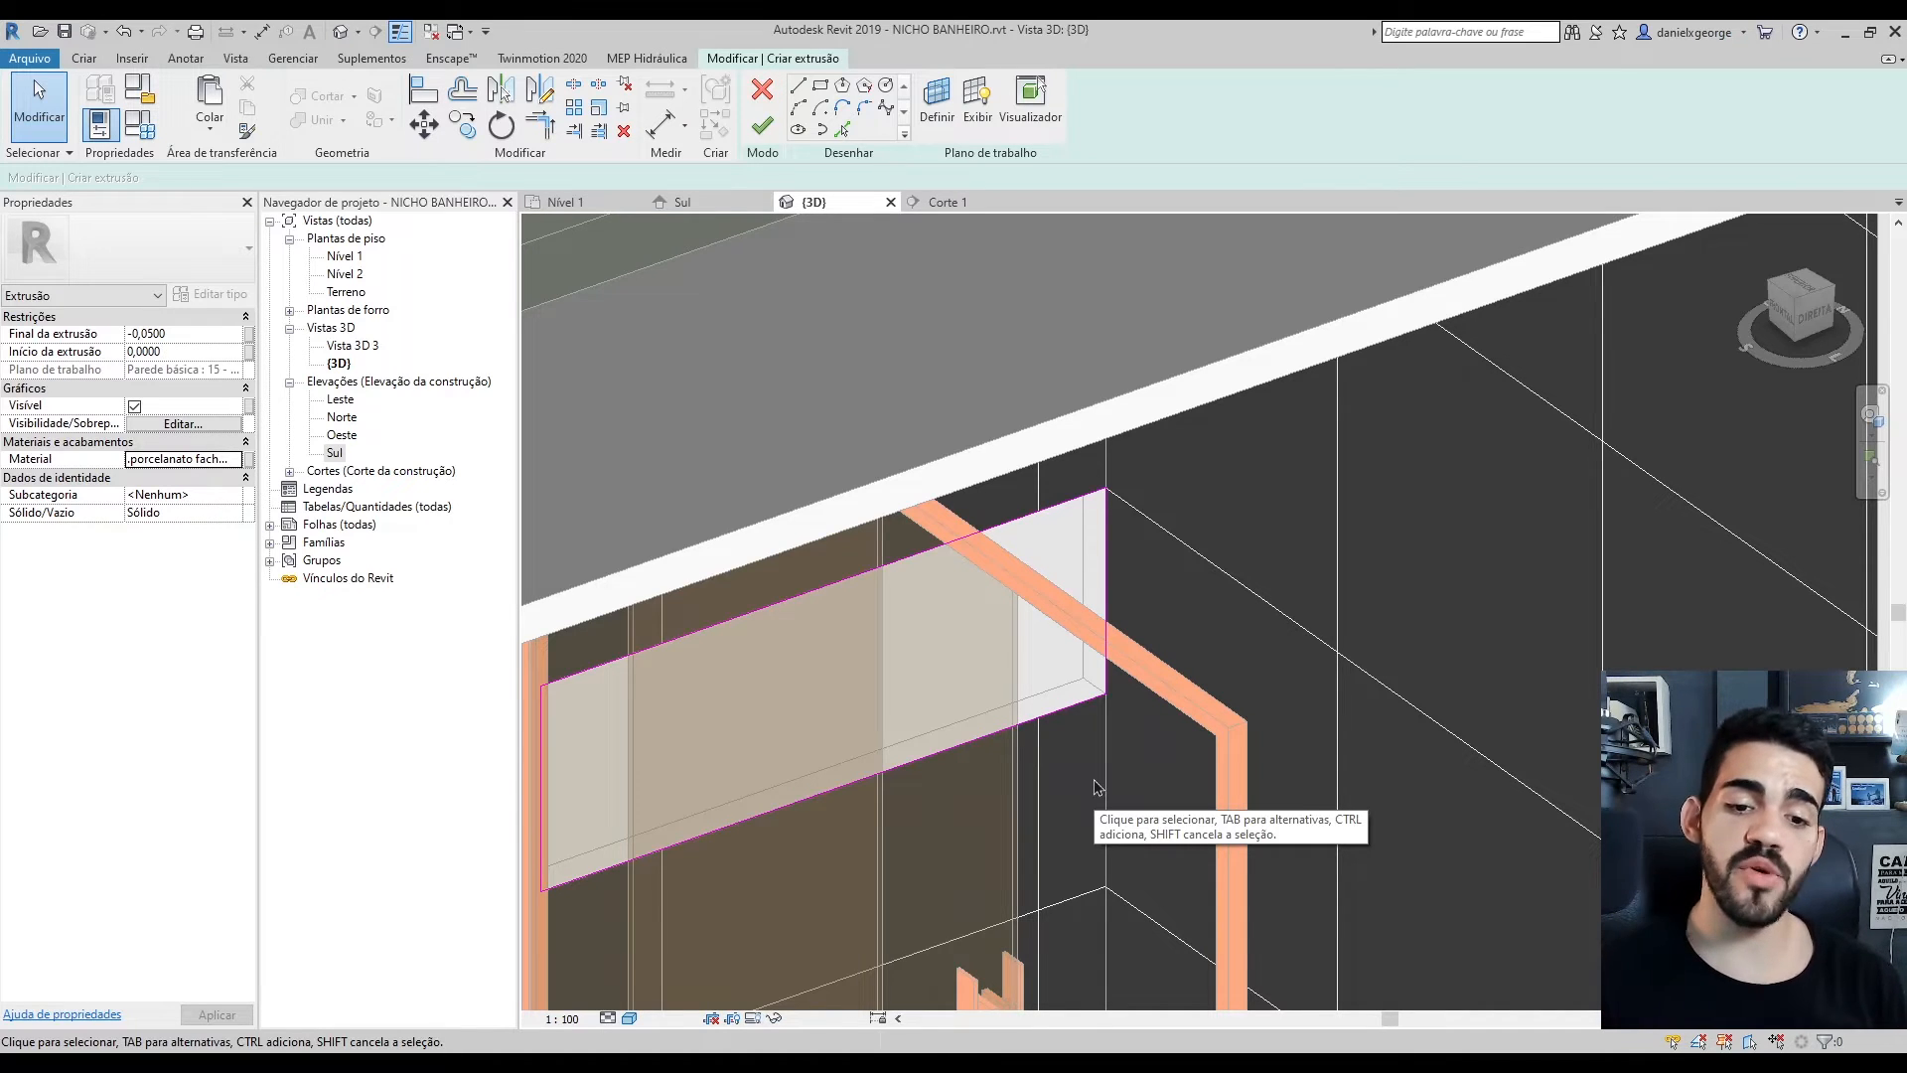
pyautogui.scroll(-4, 1096, 780)
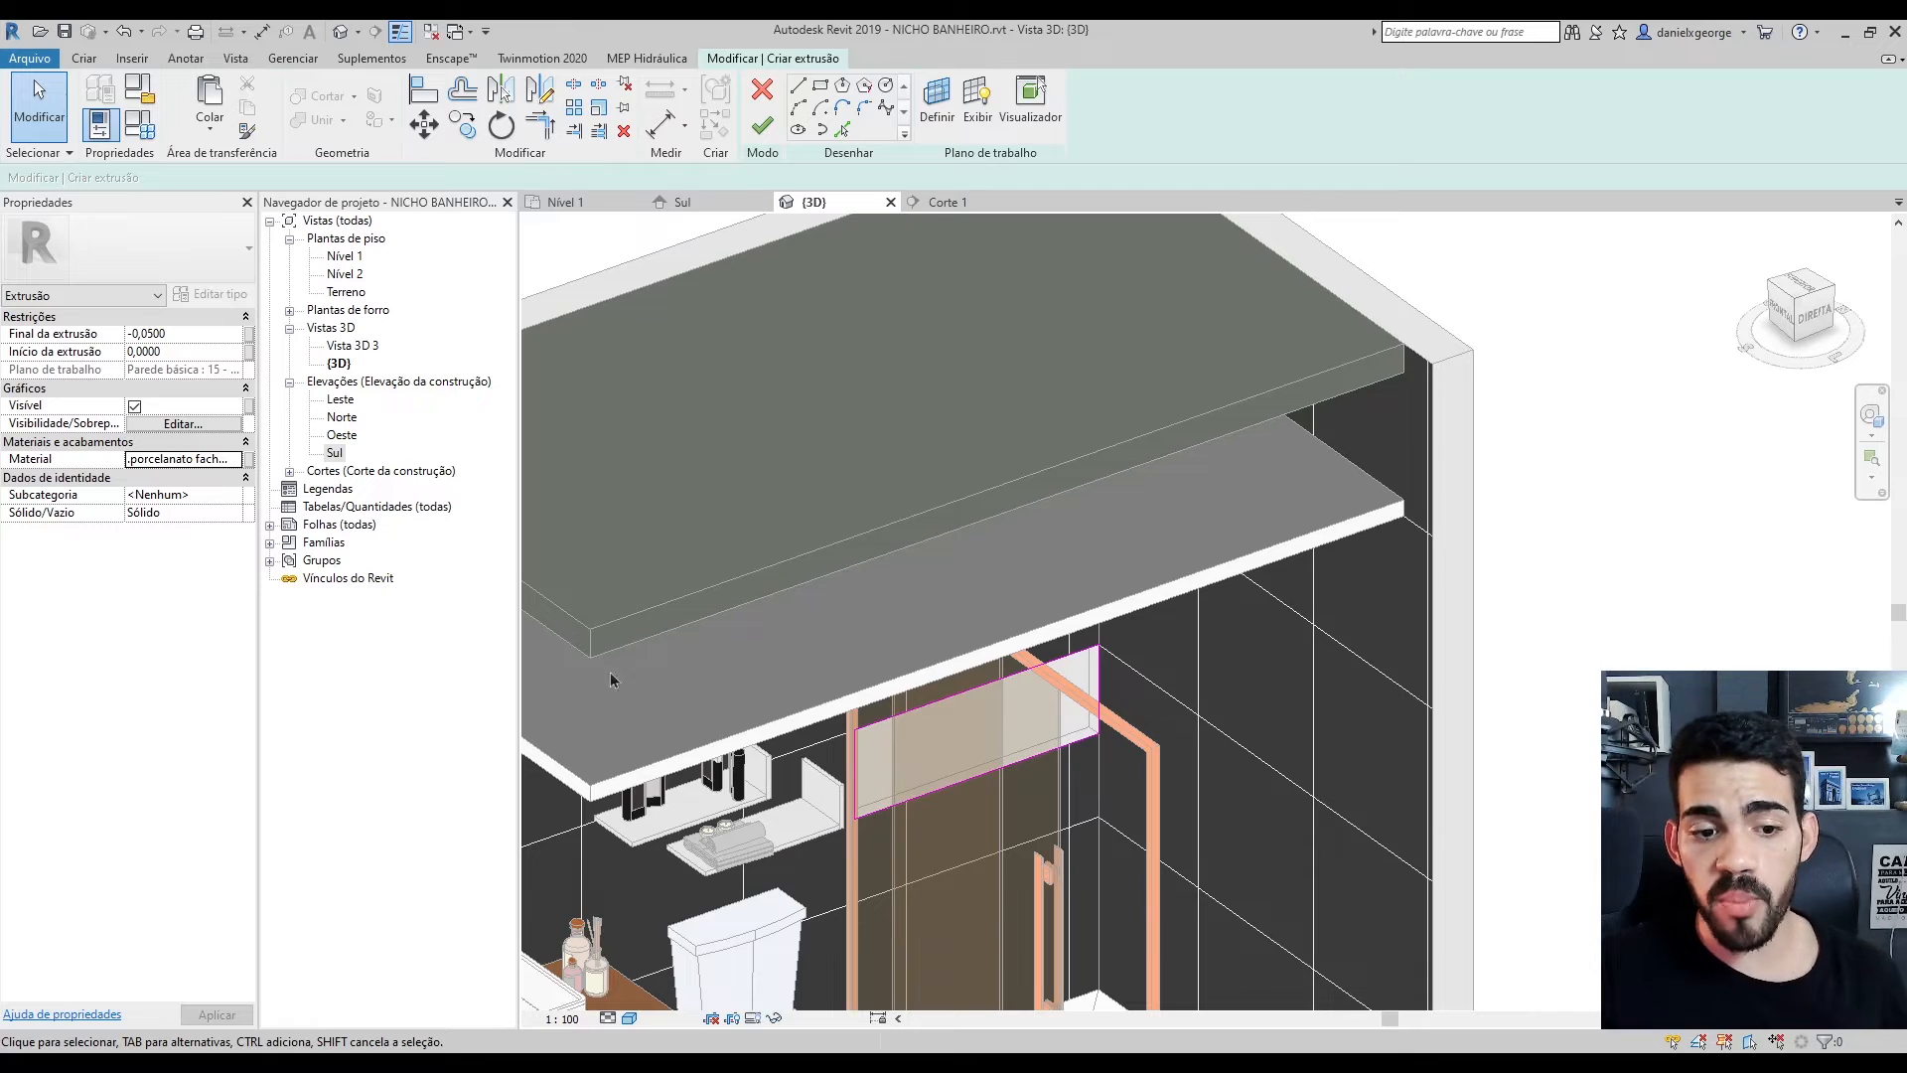
pyautogui.scroll(5, 1055, 979)
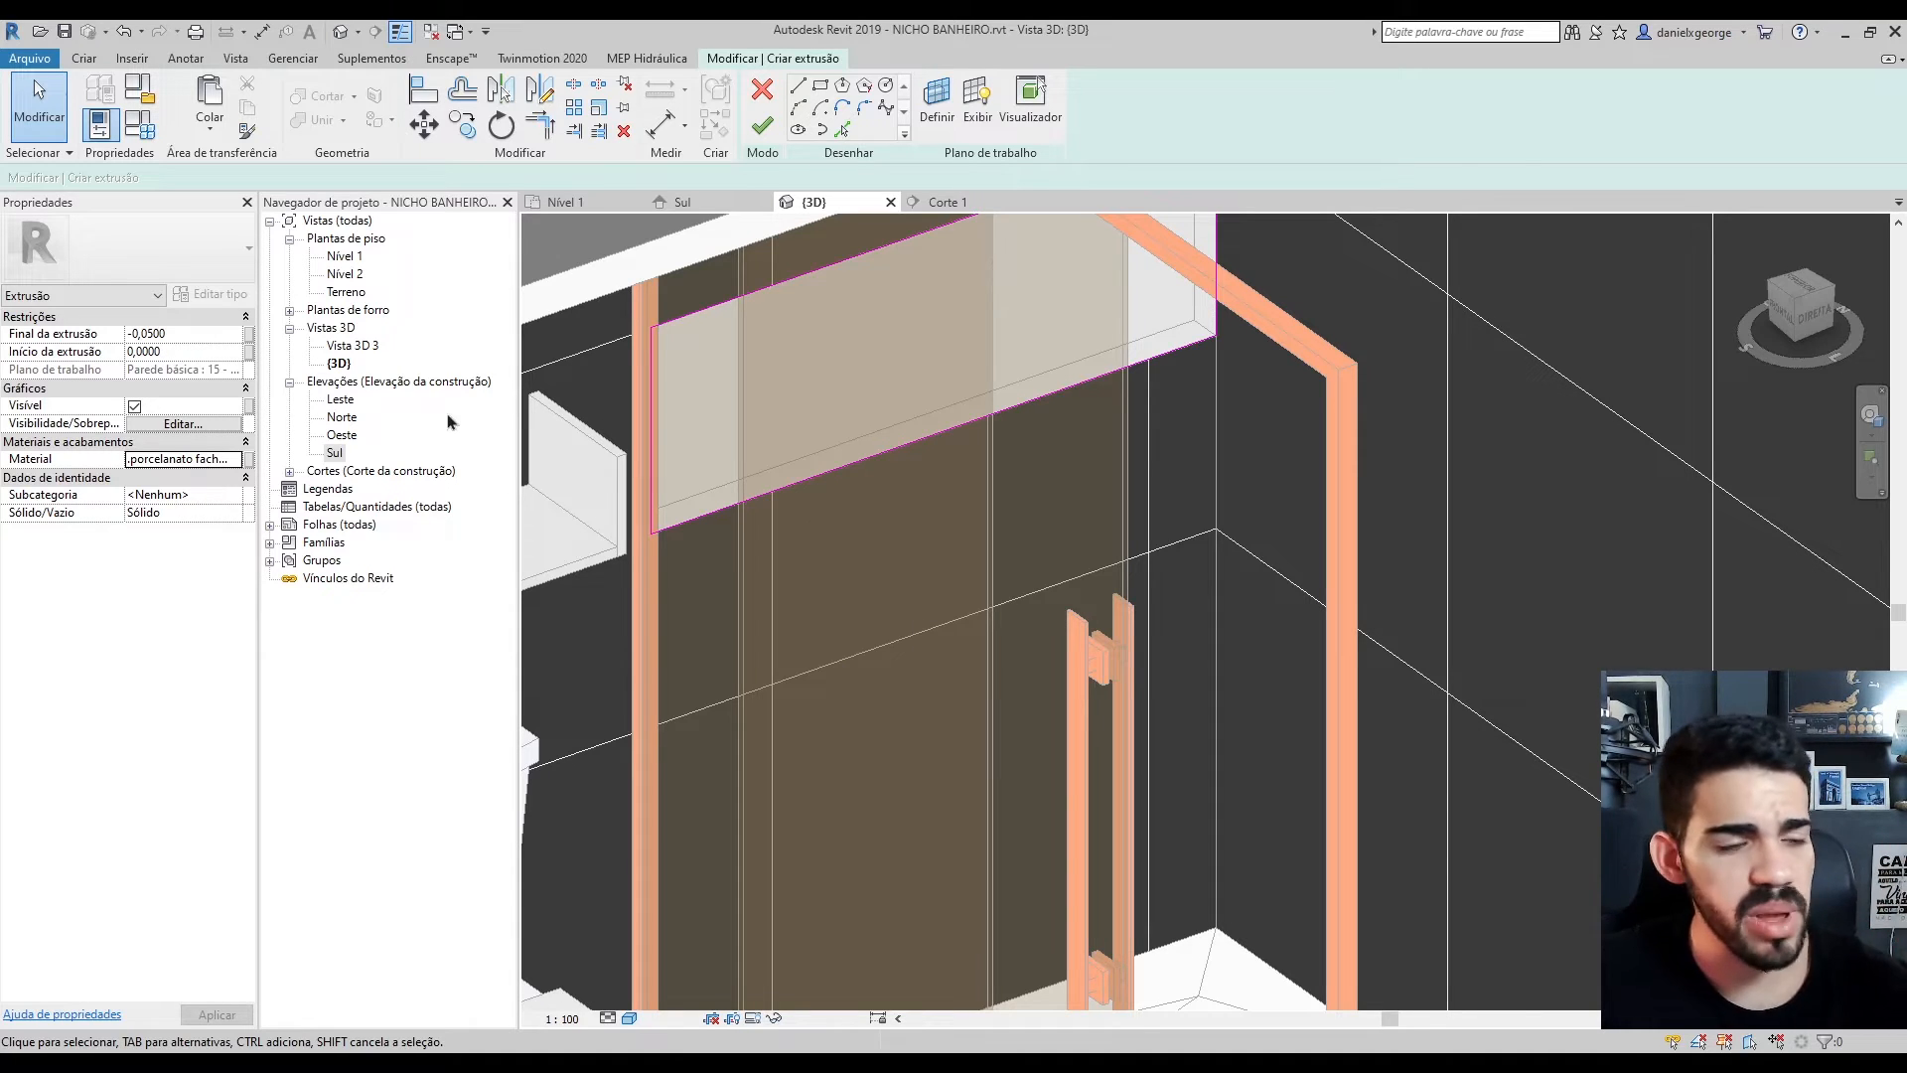
pyautogui.scroll(-4, 1059, 459)
pyautogui.scroll(5, 1070, 487)
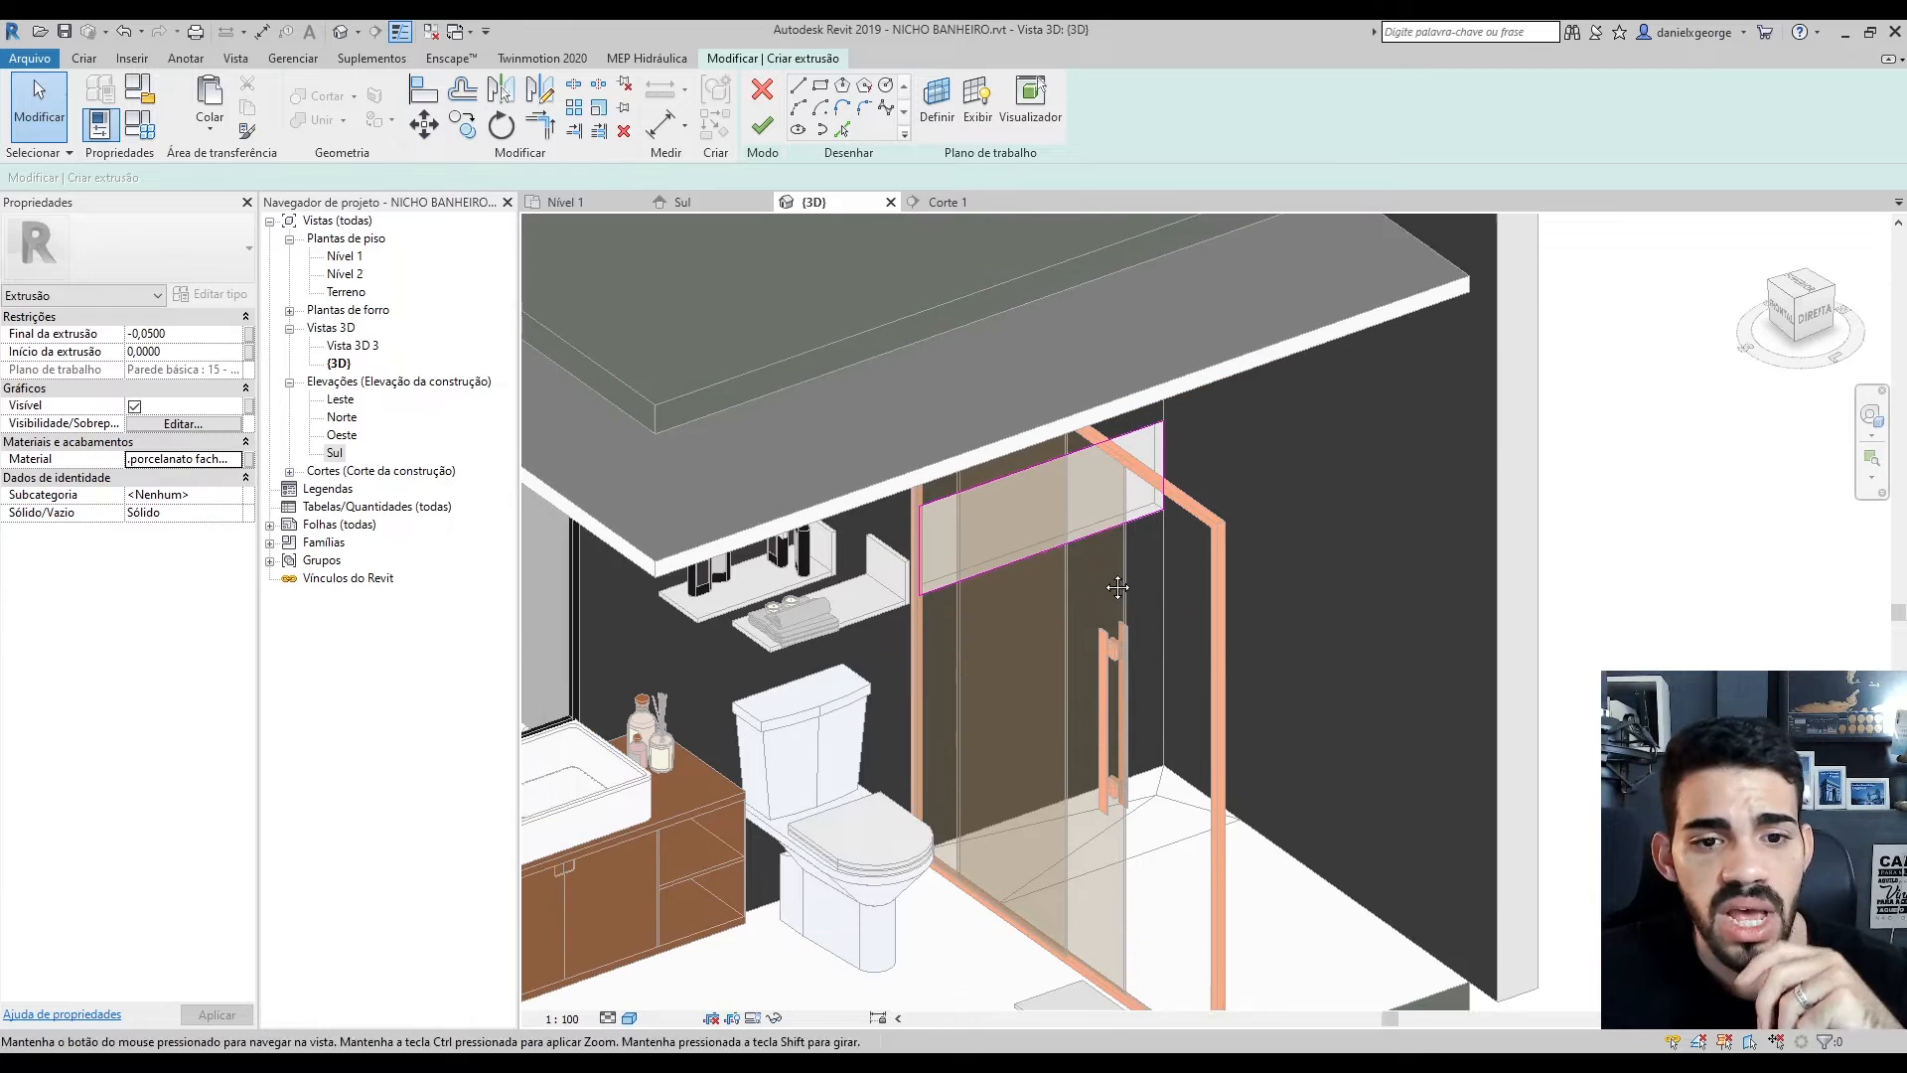
pyautogui.click(762, 126)
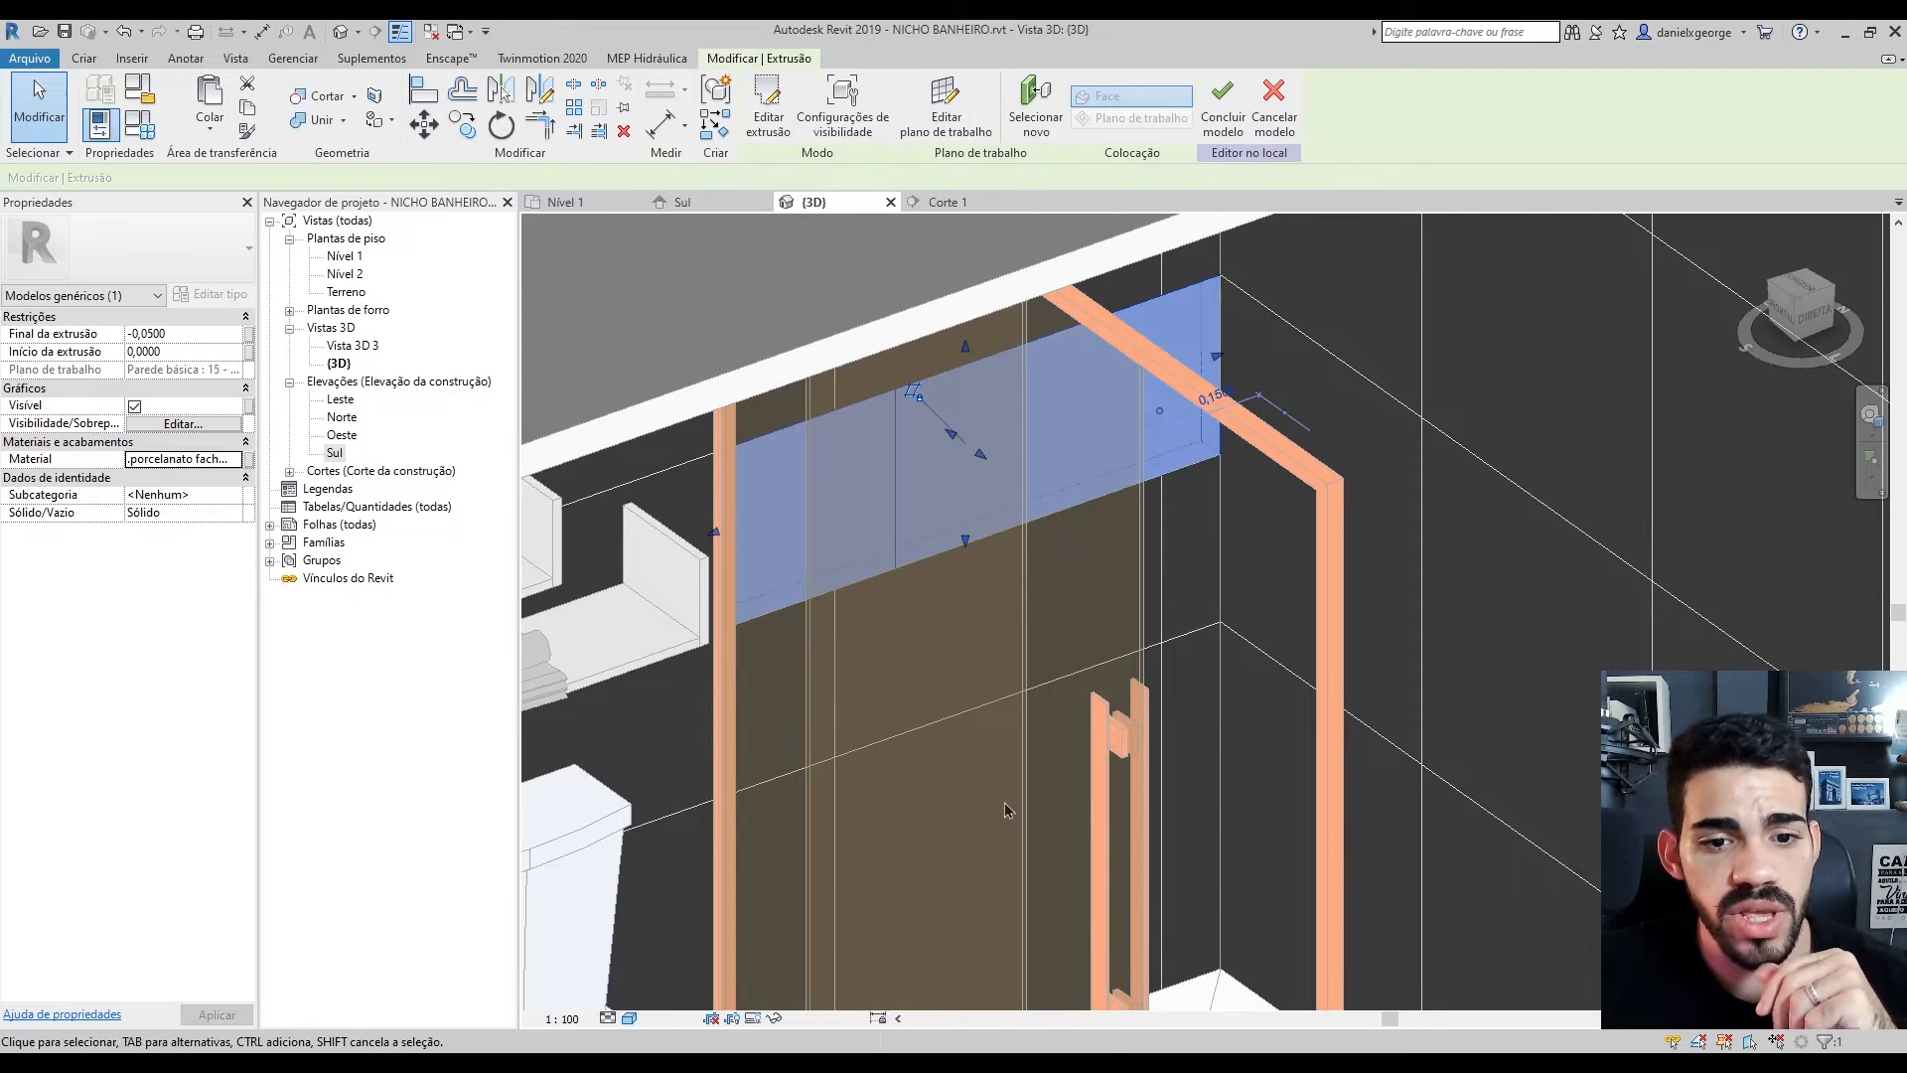
# Examine the solid extrusion filling the recess and its extrusion end setting, and deselect it
pyautogui.scroll(-2, 1008, 760)
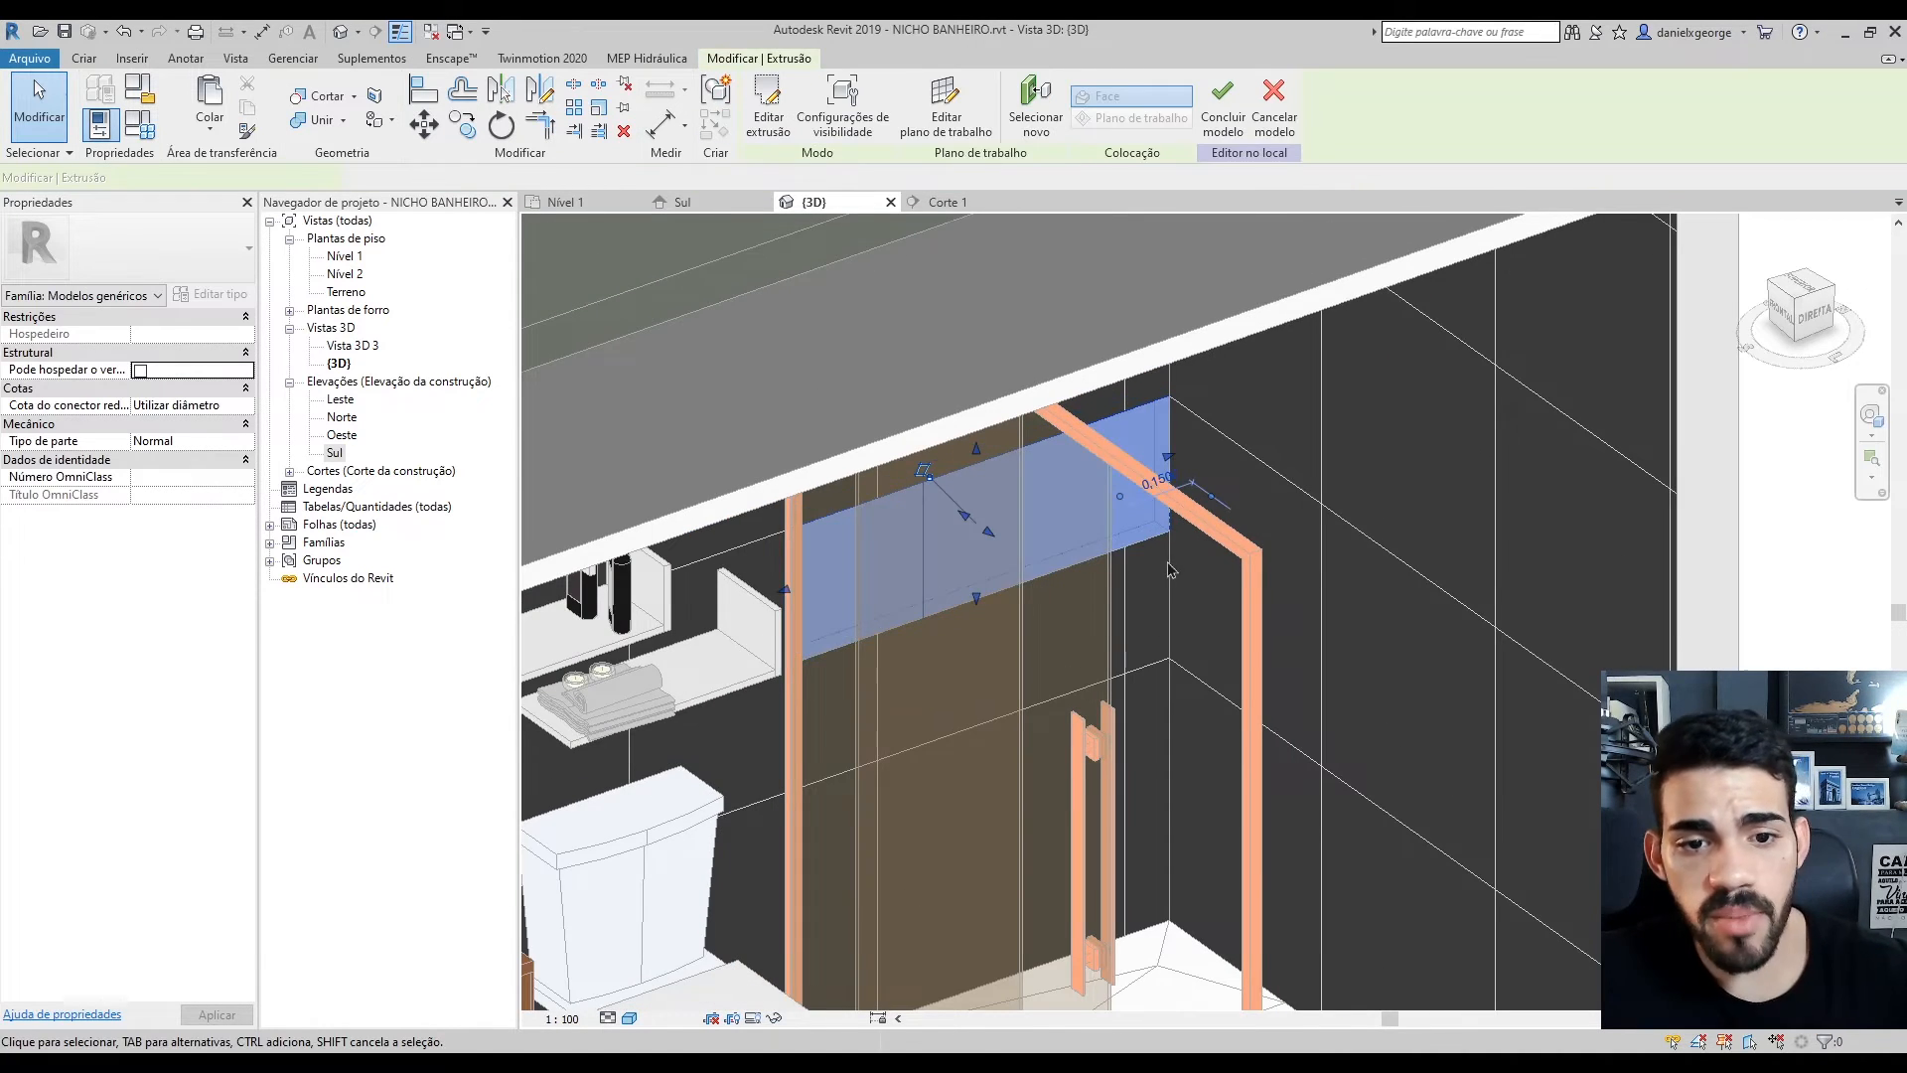
pyautogui.keyDown('shift'); pyautogui.moveTo(1143, 735); pyautogui.dragTo(1201, 773, button='middle'); pyautogui.keyUp('shift')
pyautogui.scroll(3, 1126, 687)
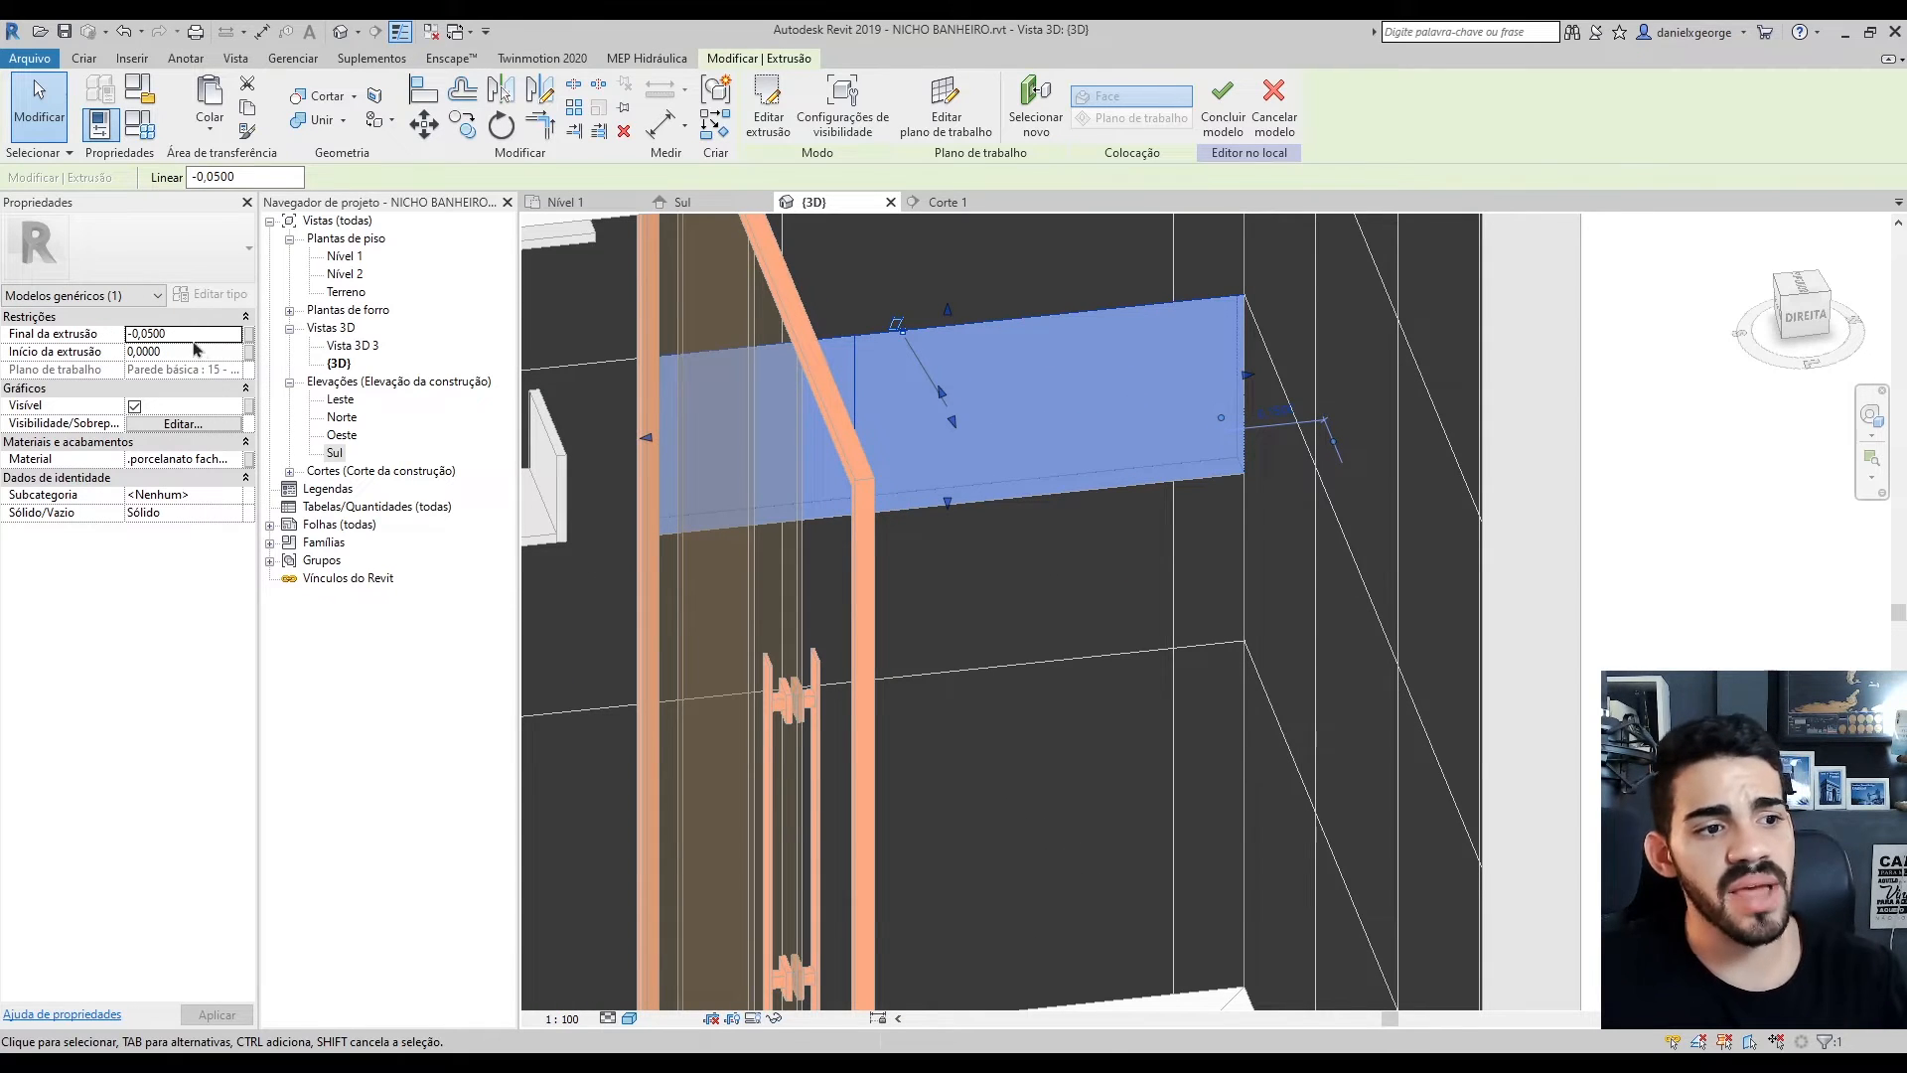
pyautogui.doubleClick(197, 336)
pyautogui.click(199, 334)
pyautogui.doubleClick(199, 333)
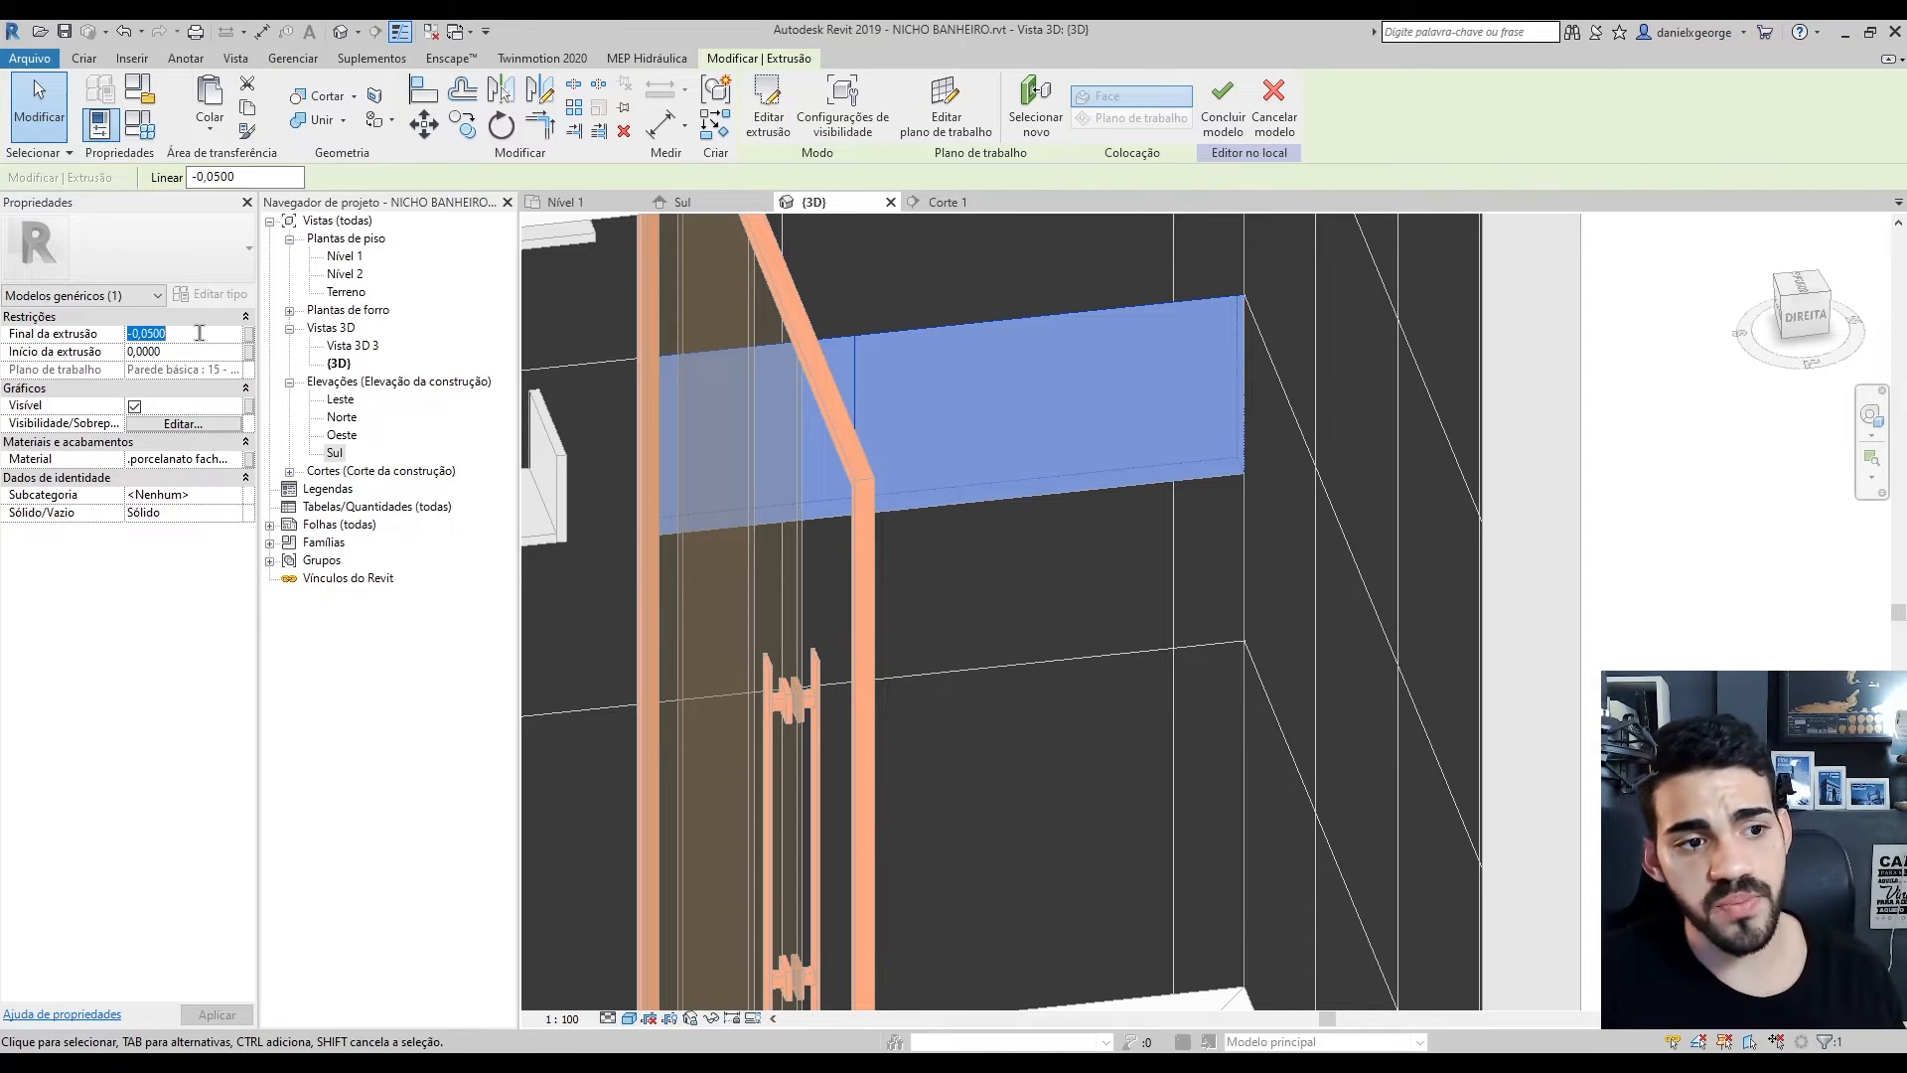
pyautogui.click(239, 334)
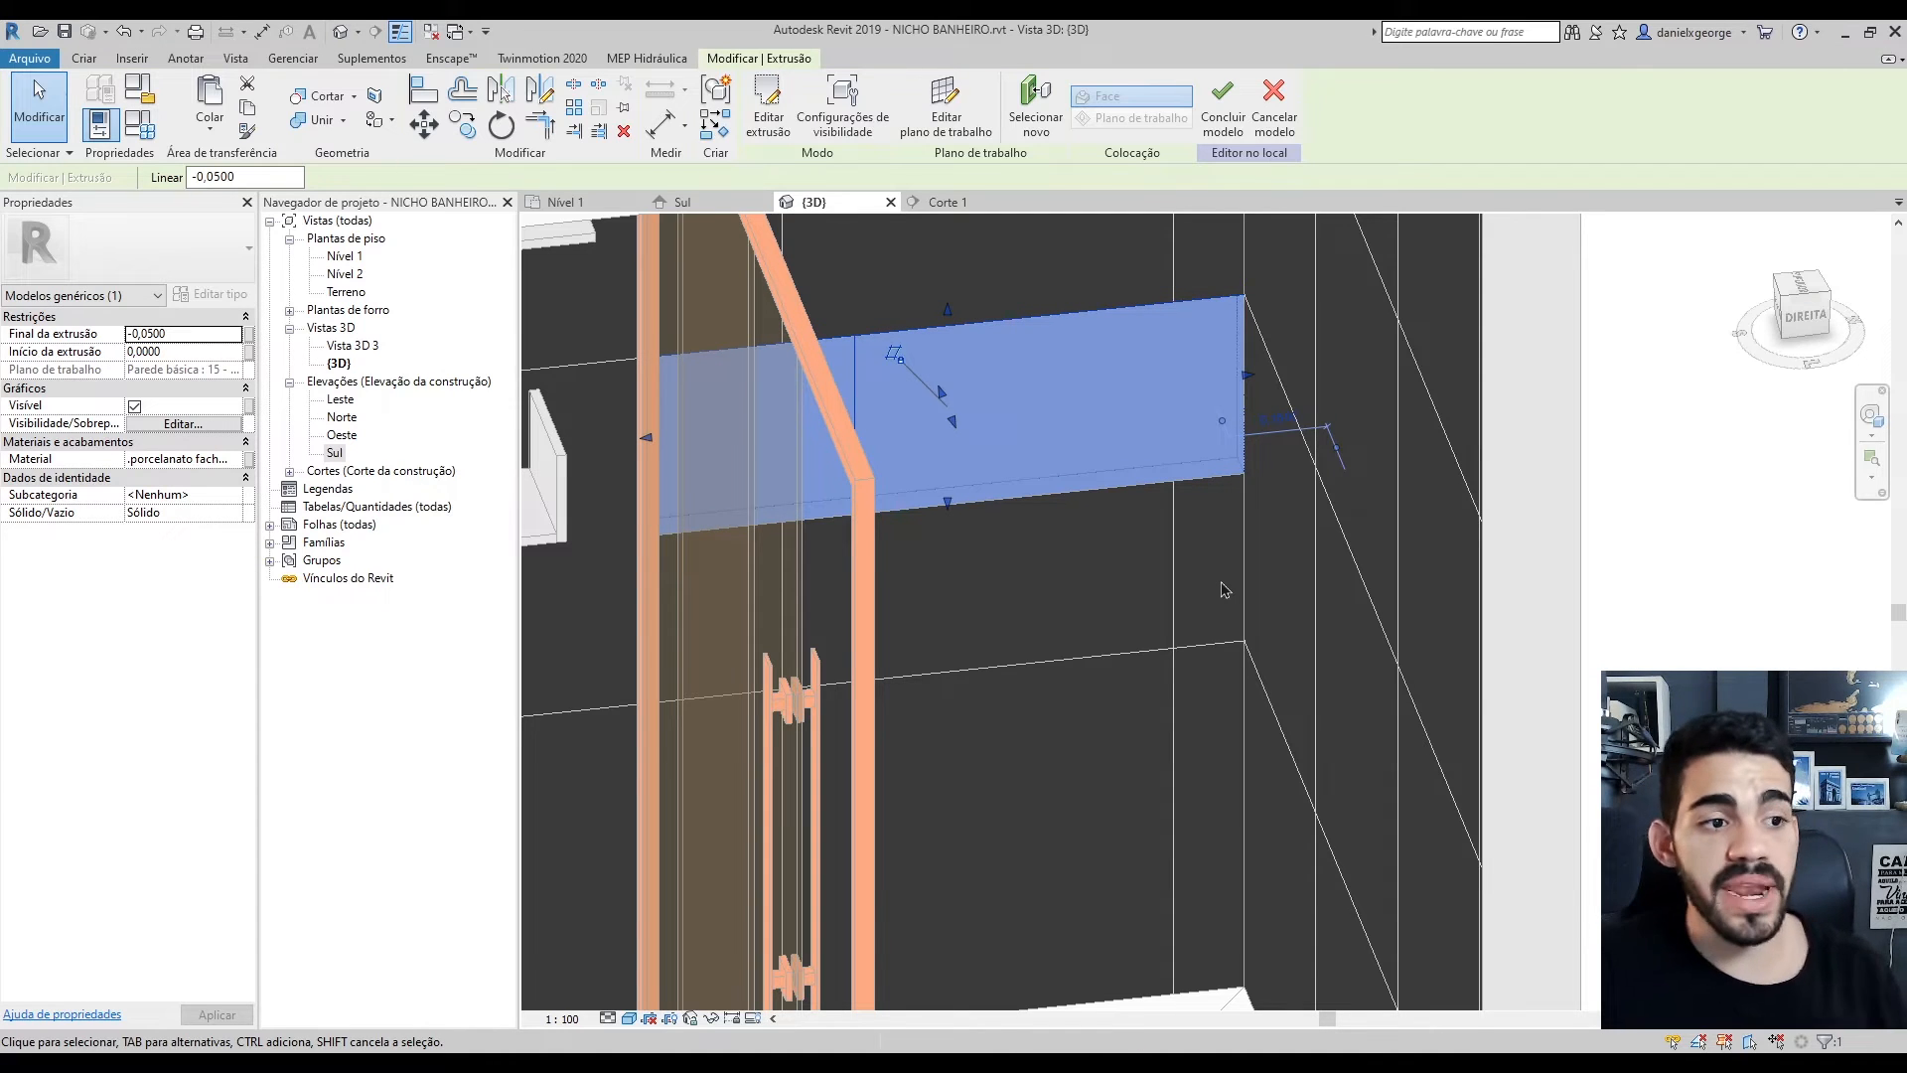
pyautogui.keyDown('shift'); pyautogui.moveTo(1175, 636); pyautogui.dragTo(1286, 679, button='middle'); pyautogui.keyUp('shift')
pyautogui.click(1192, 481)
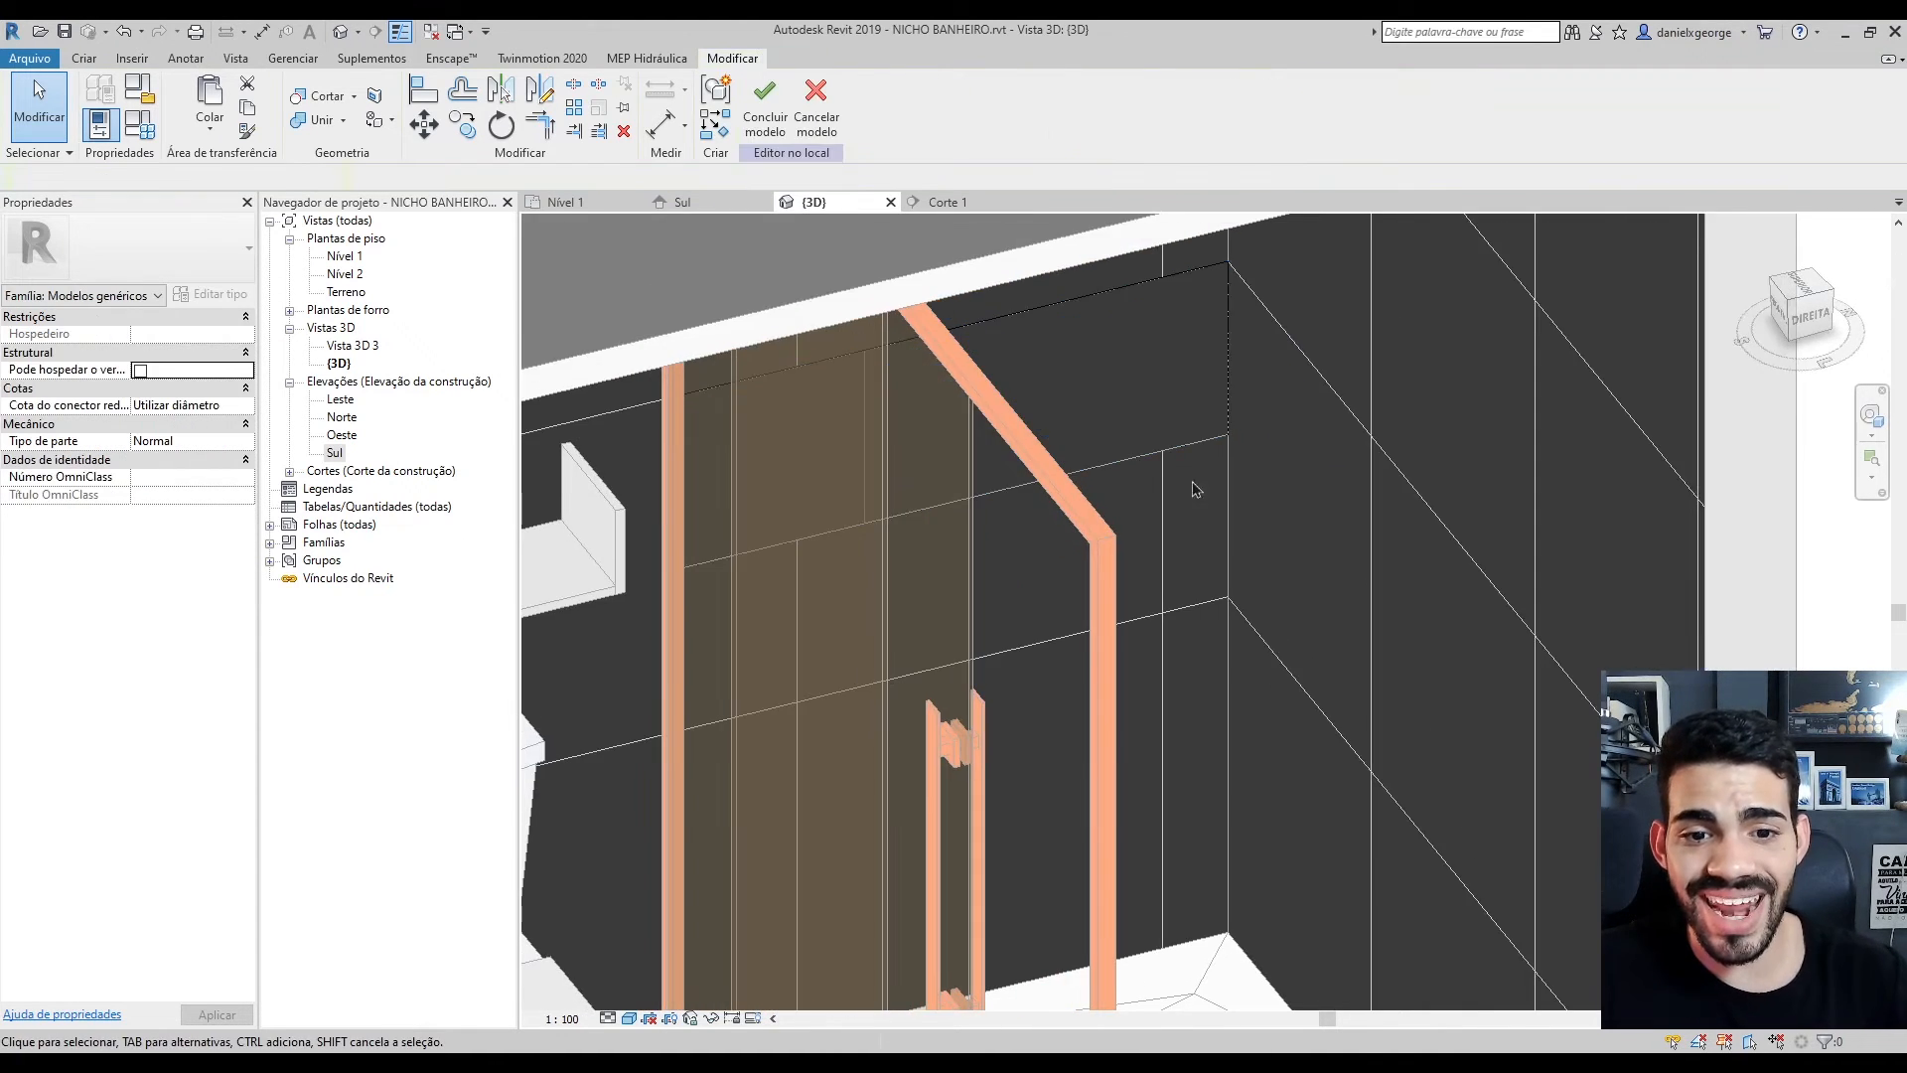
# Select the solid extrusion inside the recess and set its extrusion start to -0,045 m
pyautogui.scroll(3, 1192, 481)
pyautogui.click(1108, 386)
pyautogui.moveTo(1109, 385); pyautogui.dragTo(1270, 636, button='middle')
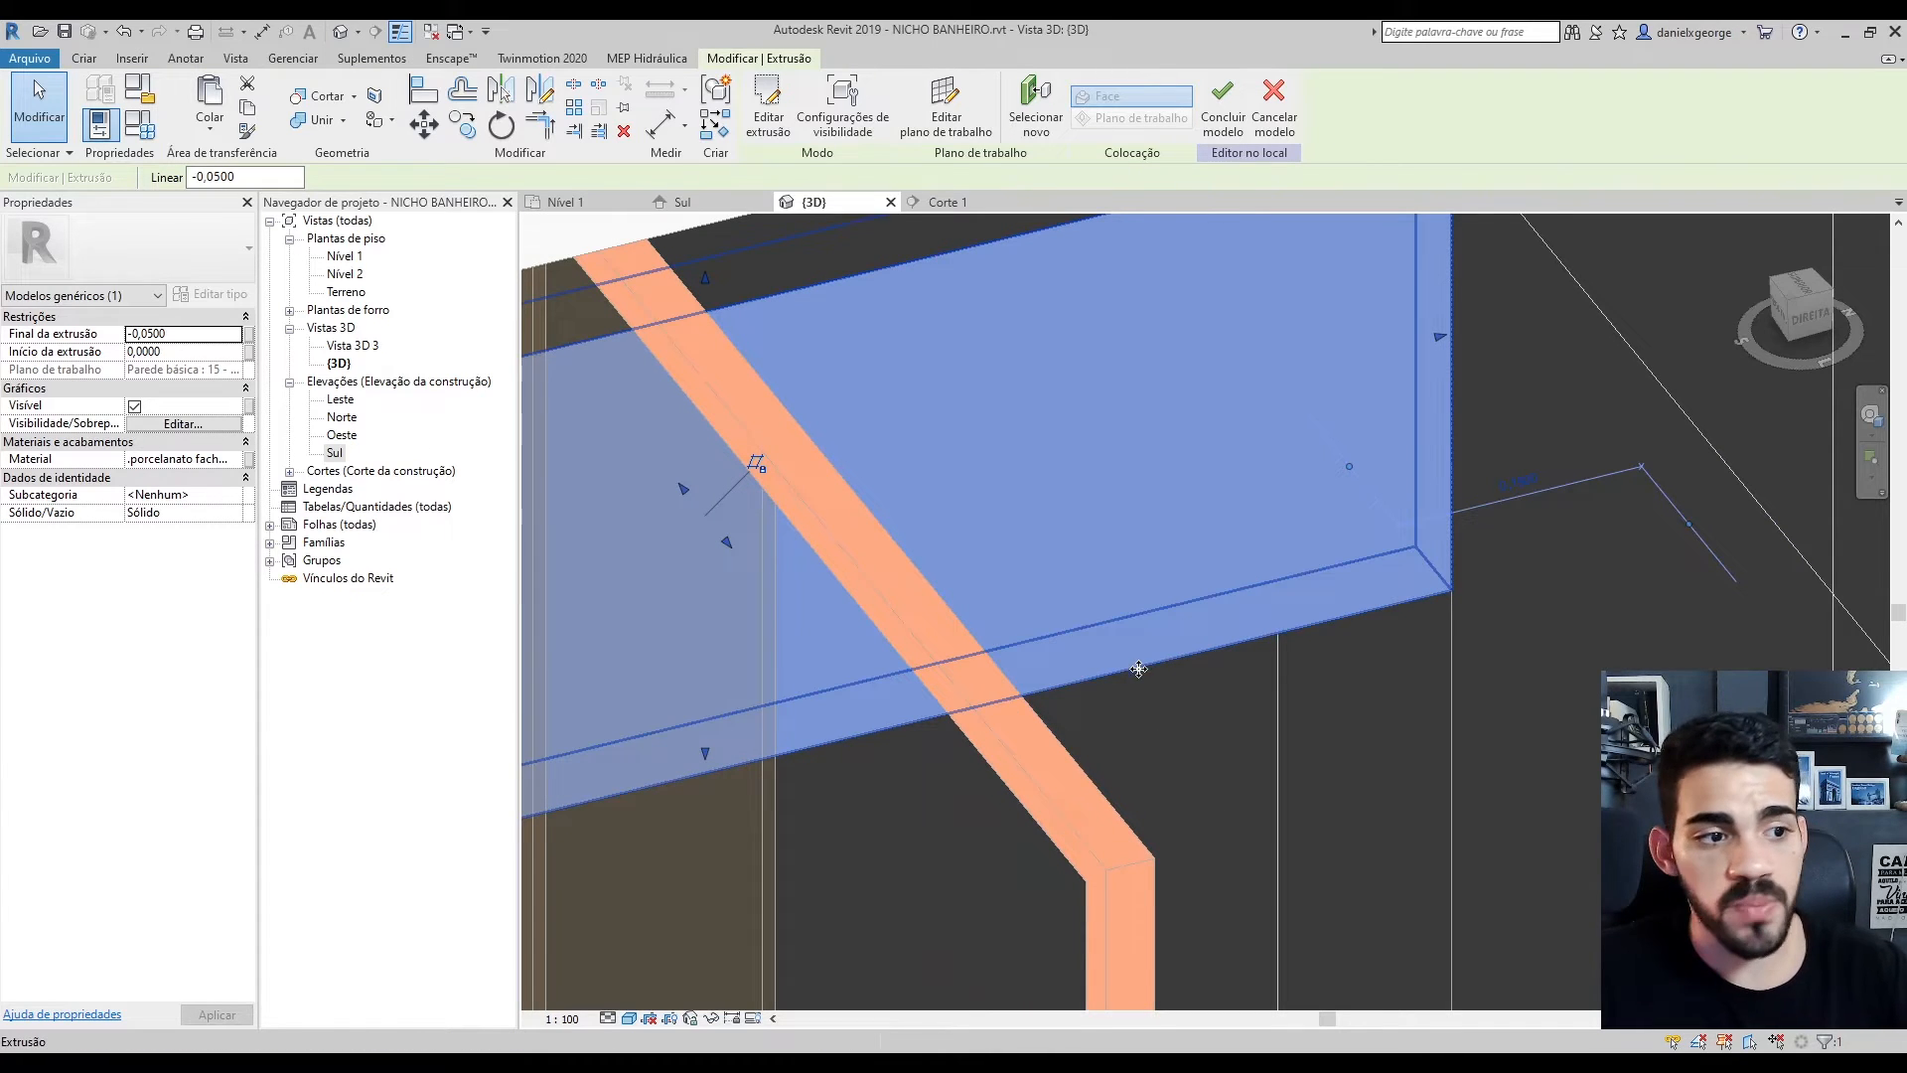
pyautogui.click(210, 352)
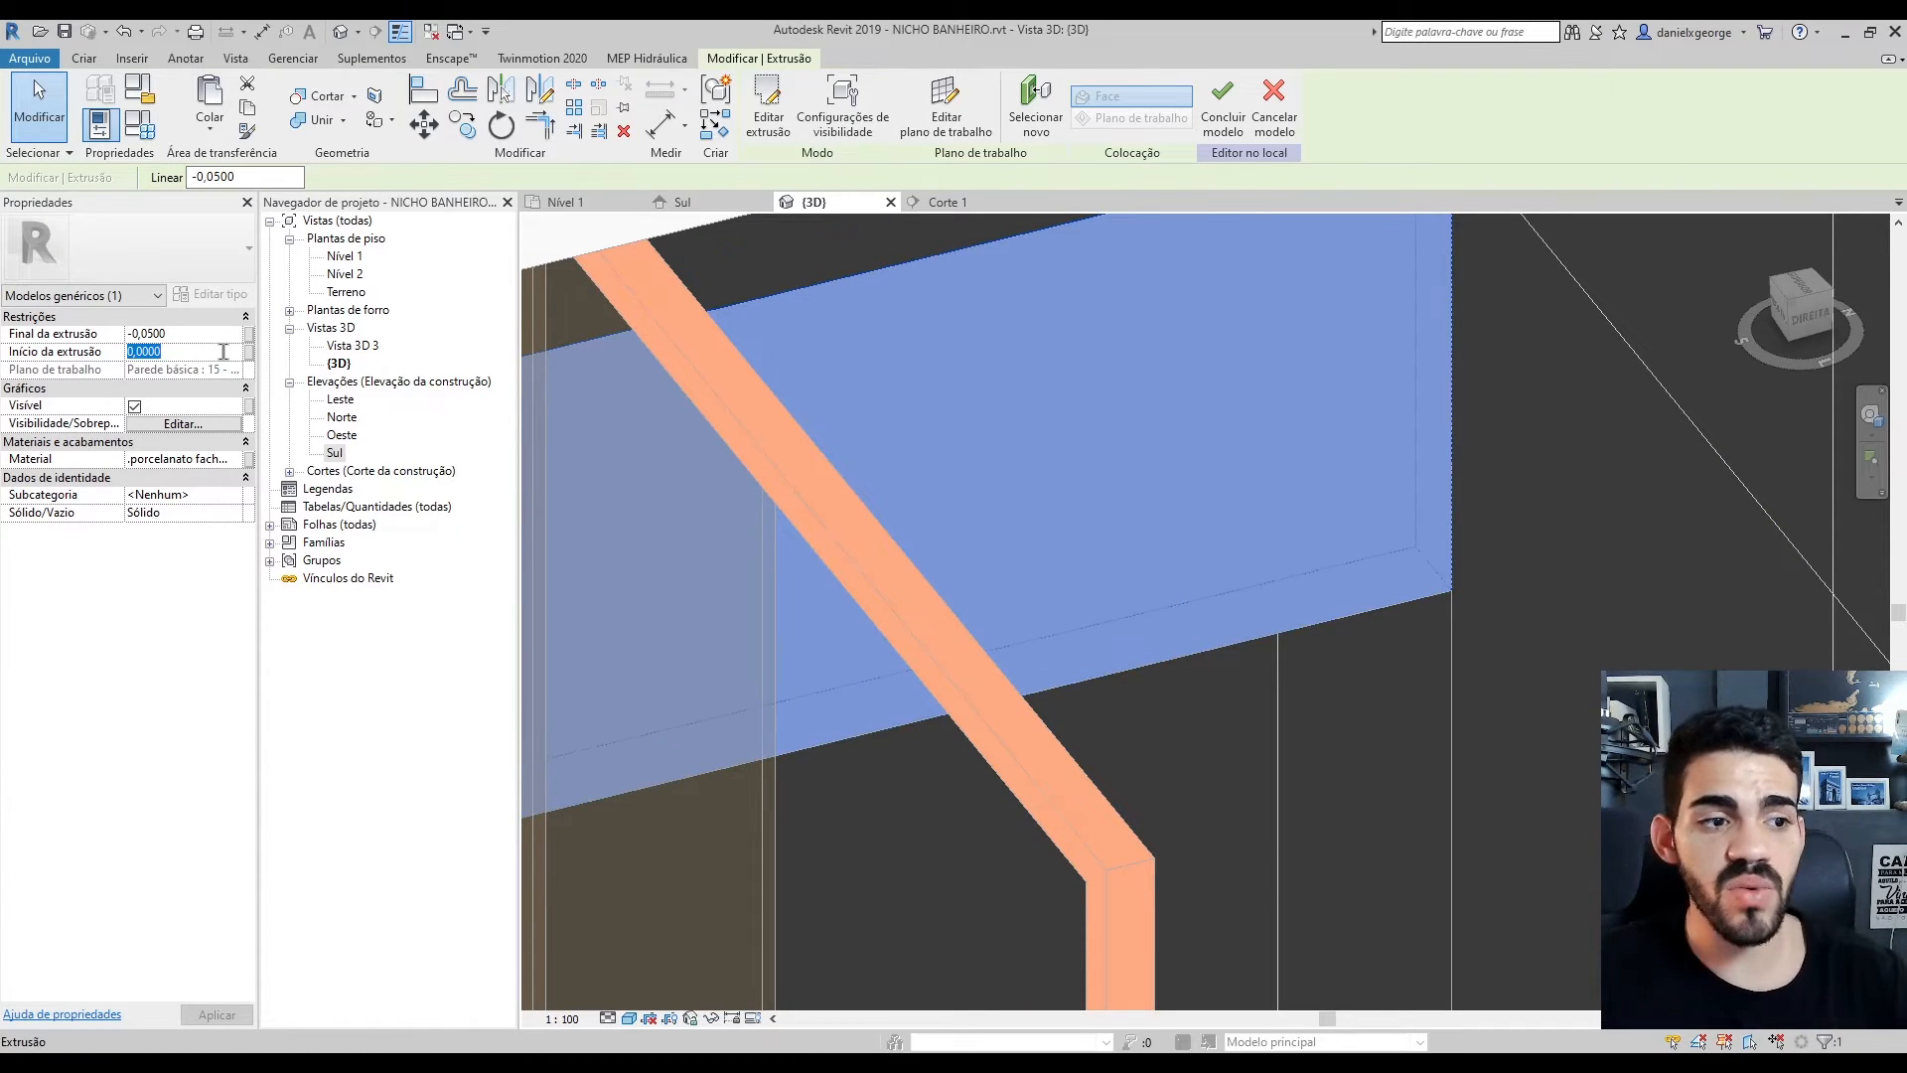
pyautogui.write('-0')
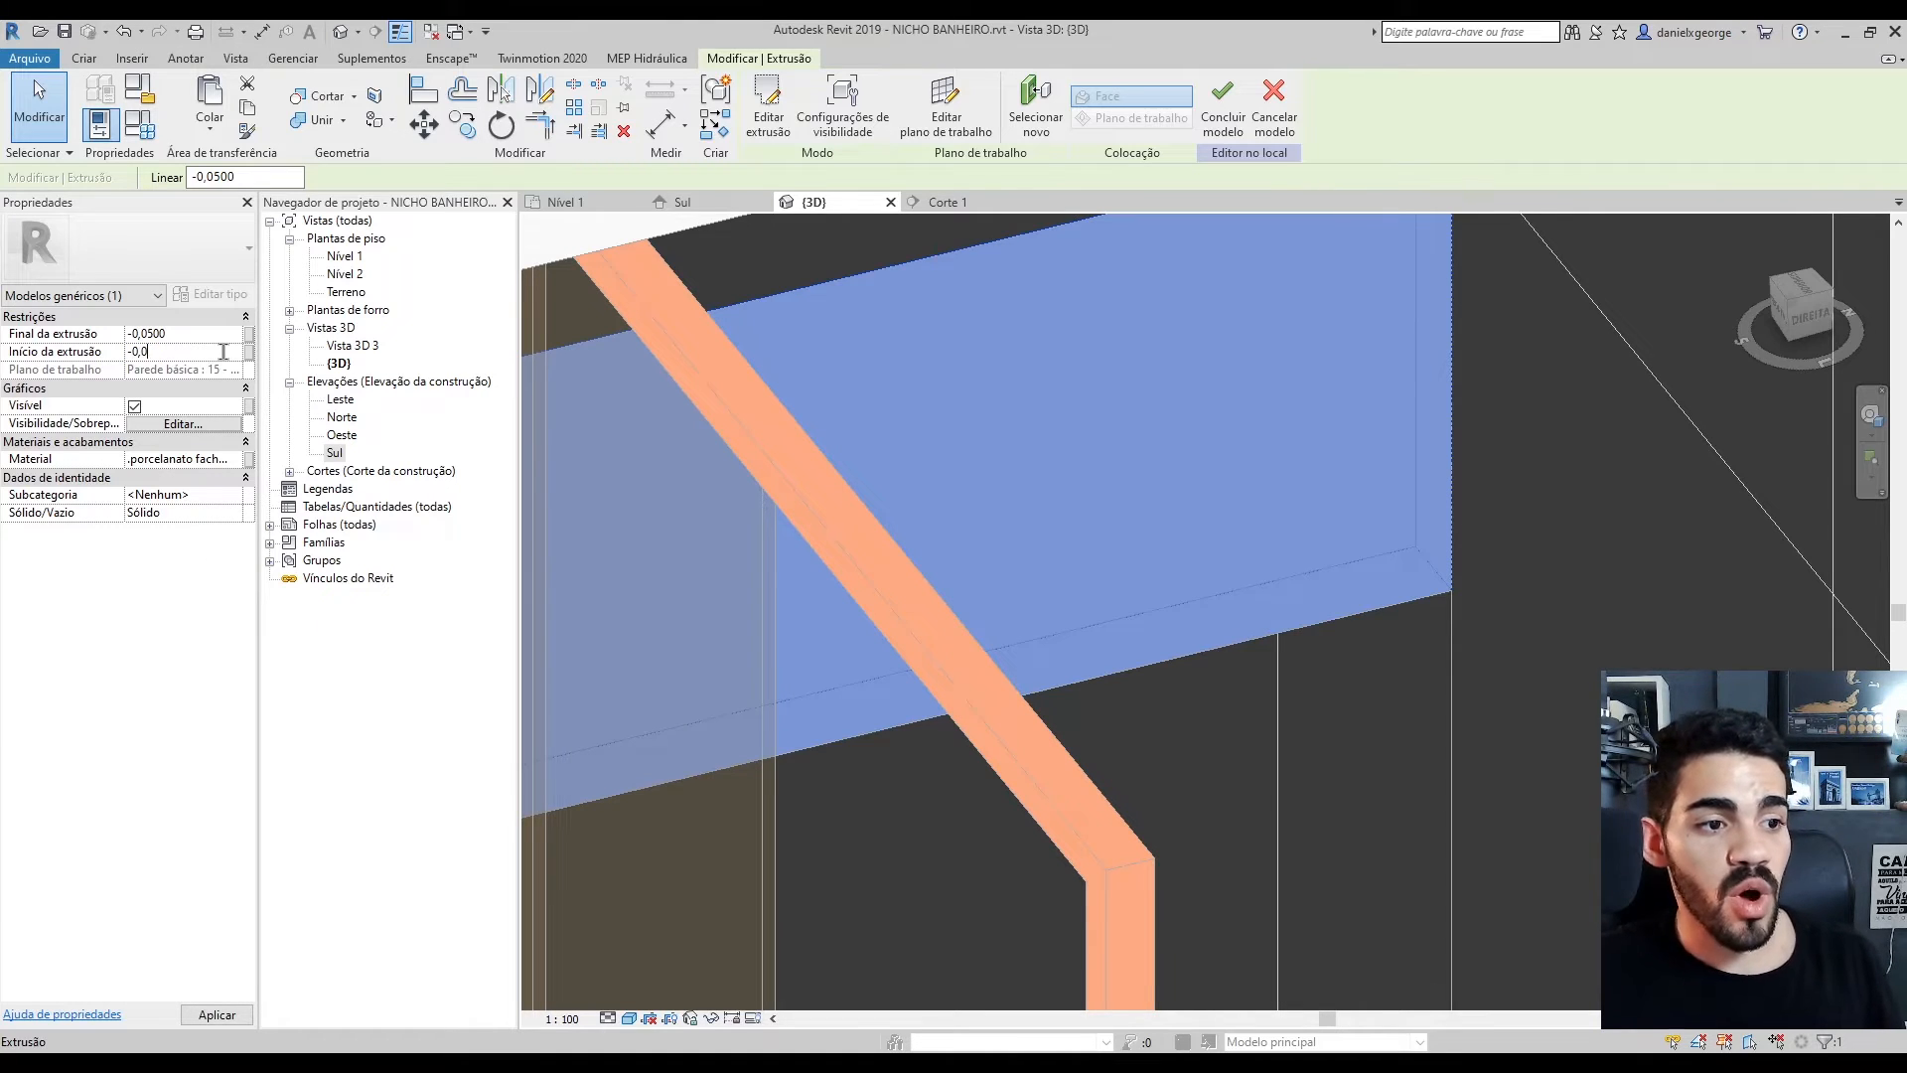
pyautogui.click(1351, 592)
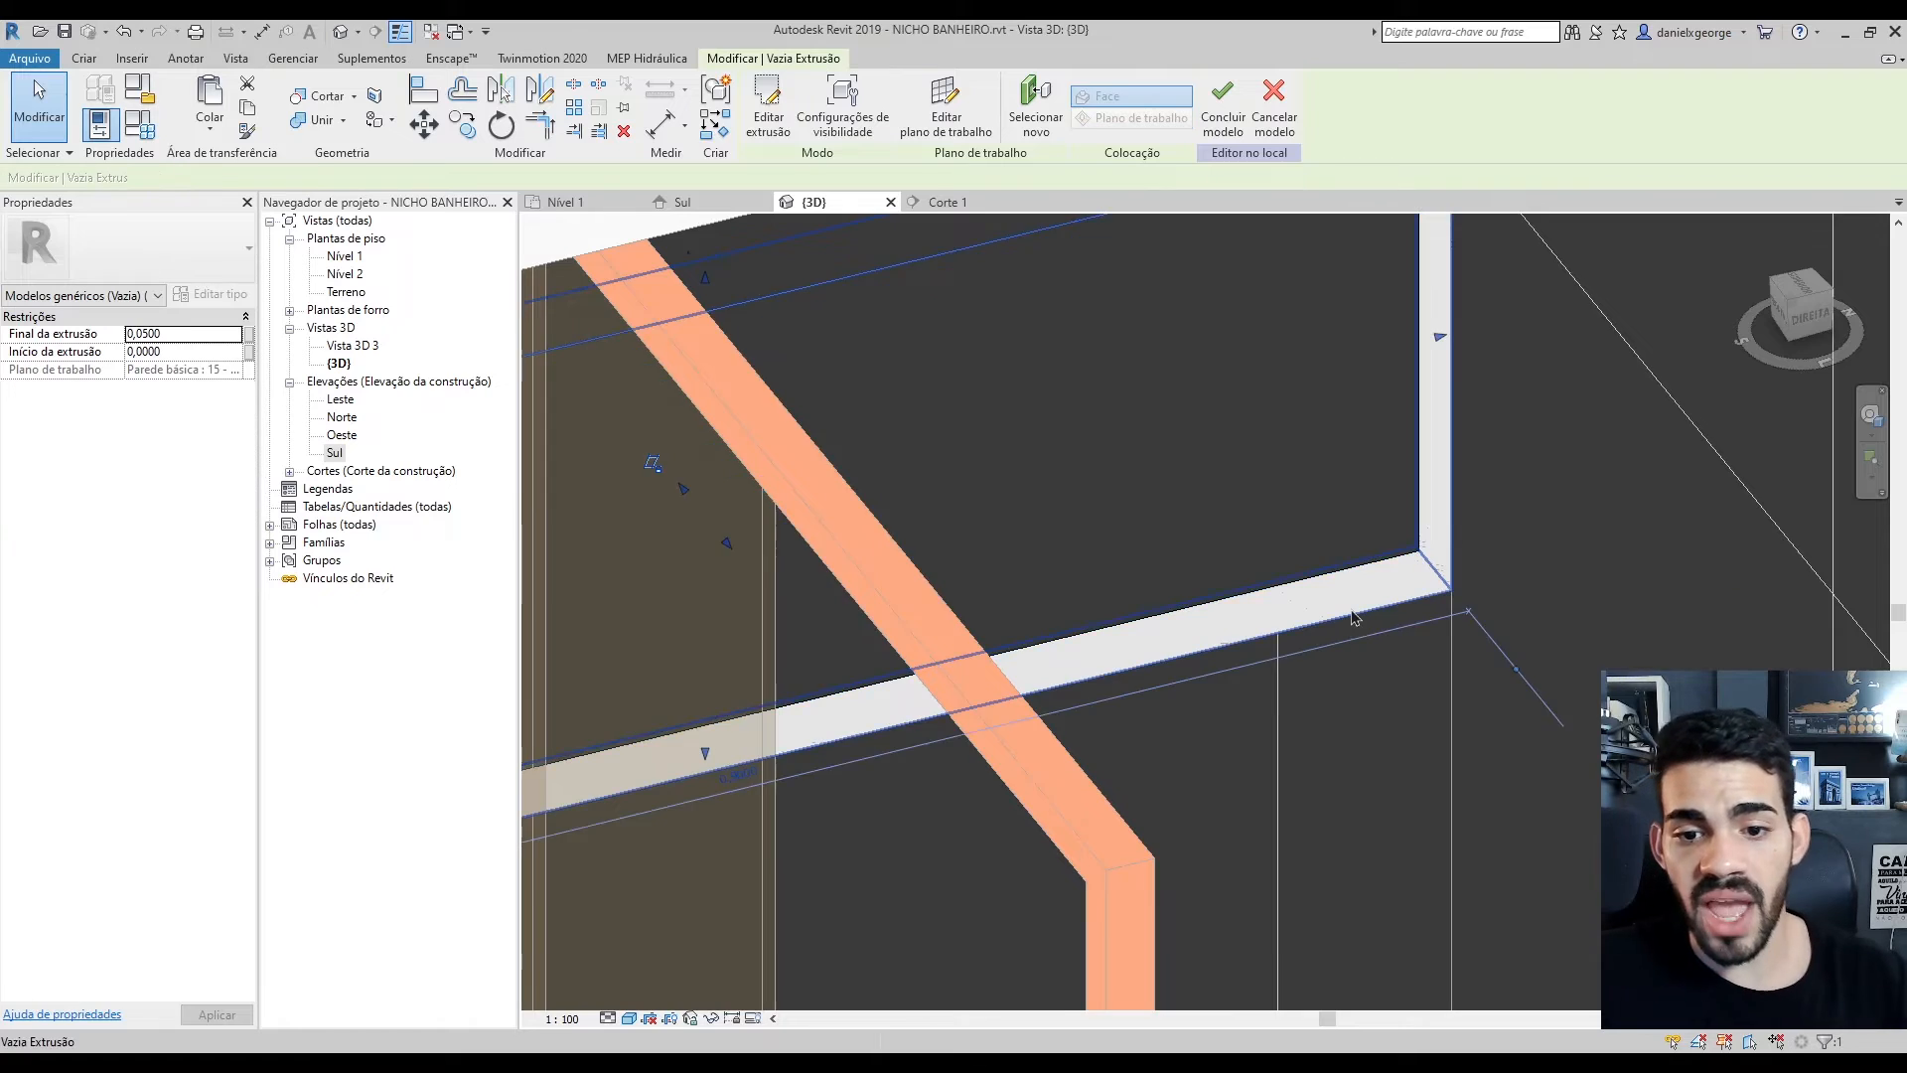
# Select the thin solid panel at the back of the recess and check its thickness and extrusion limits
pyautogui.scroll(2, 1351, 592)
pyautogui.click(1342, 537)
pyautogui.scroll(2, 1338, 528)
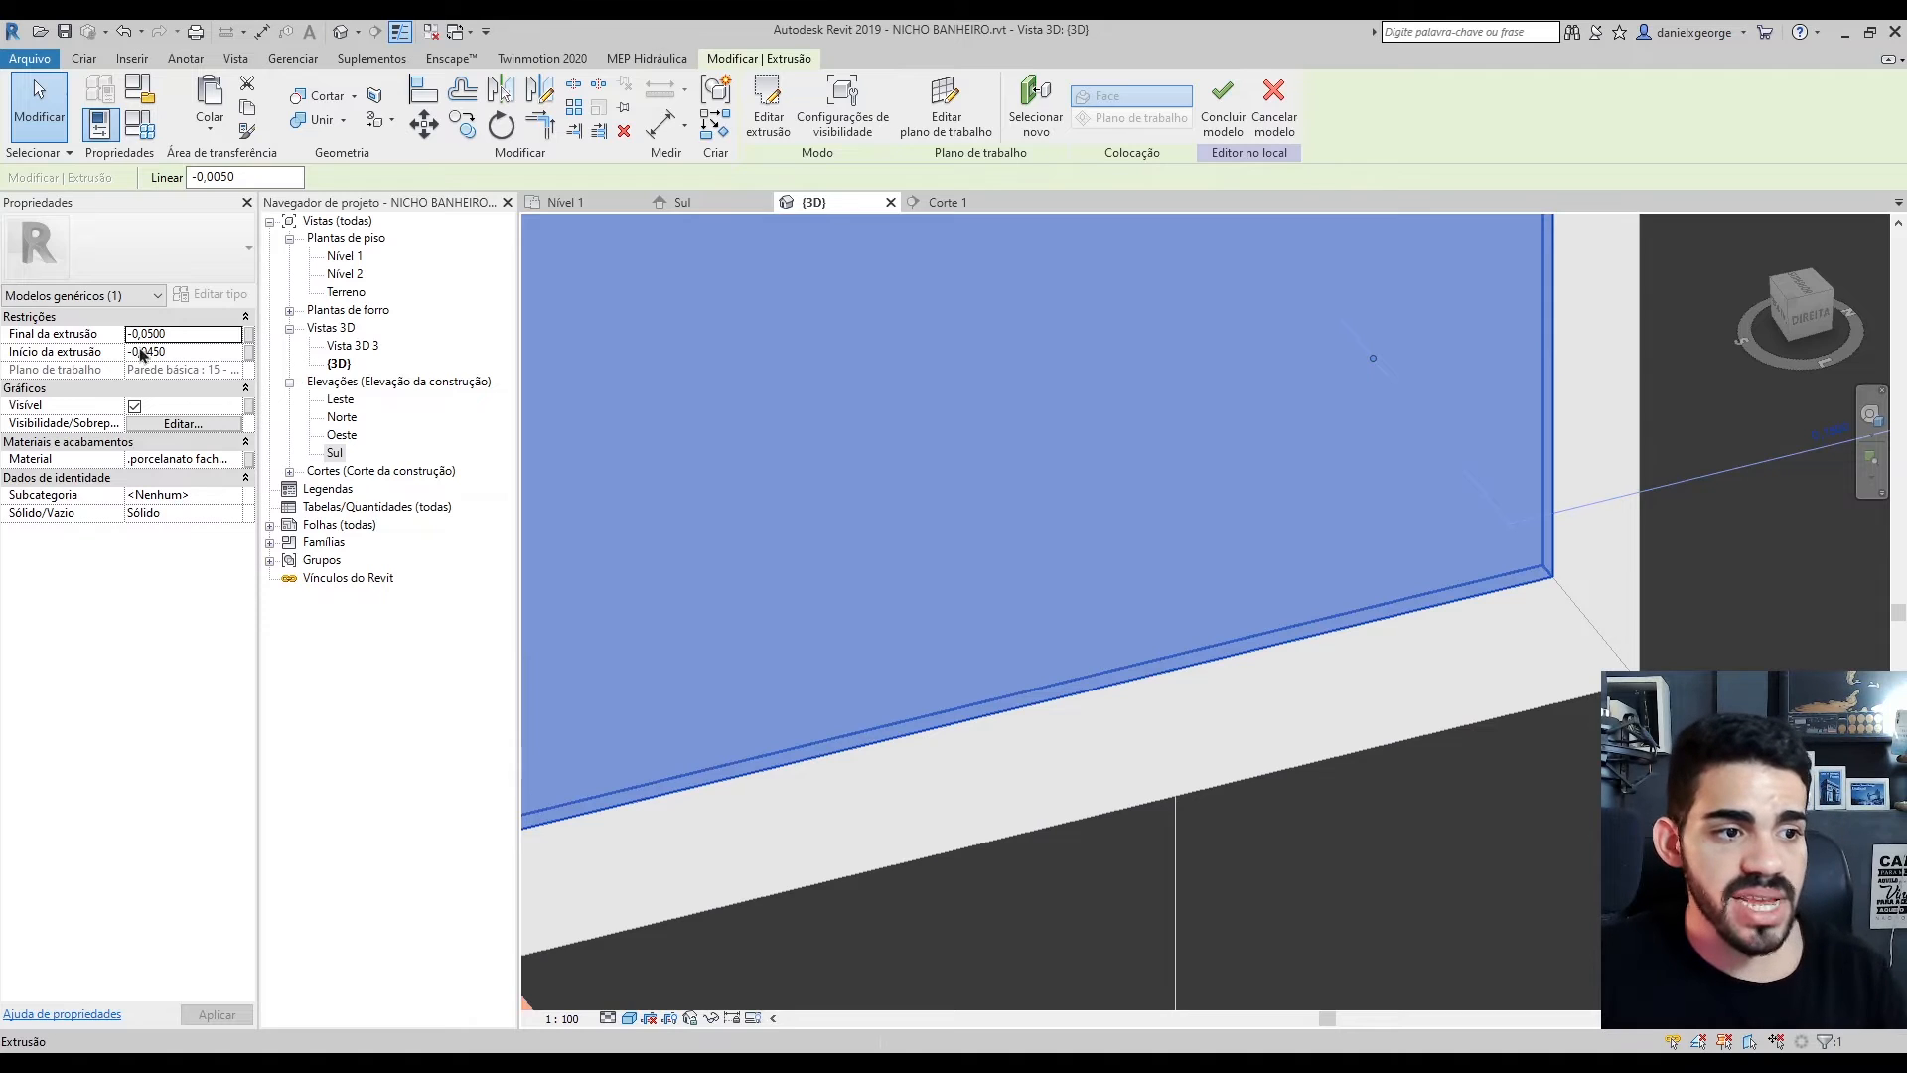
pyautogui.scroll(-2, 1091, 759)
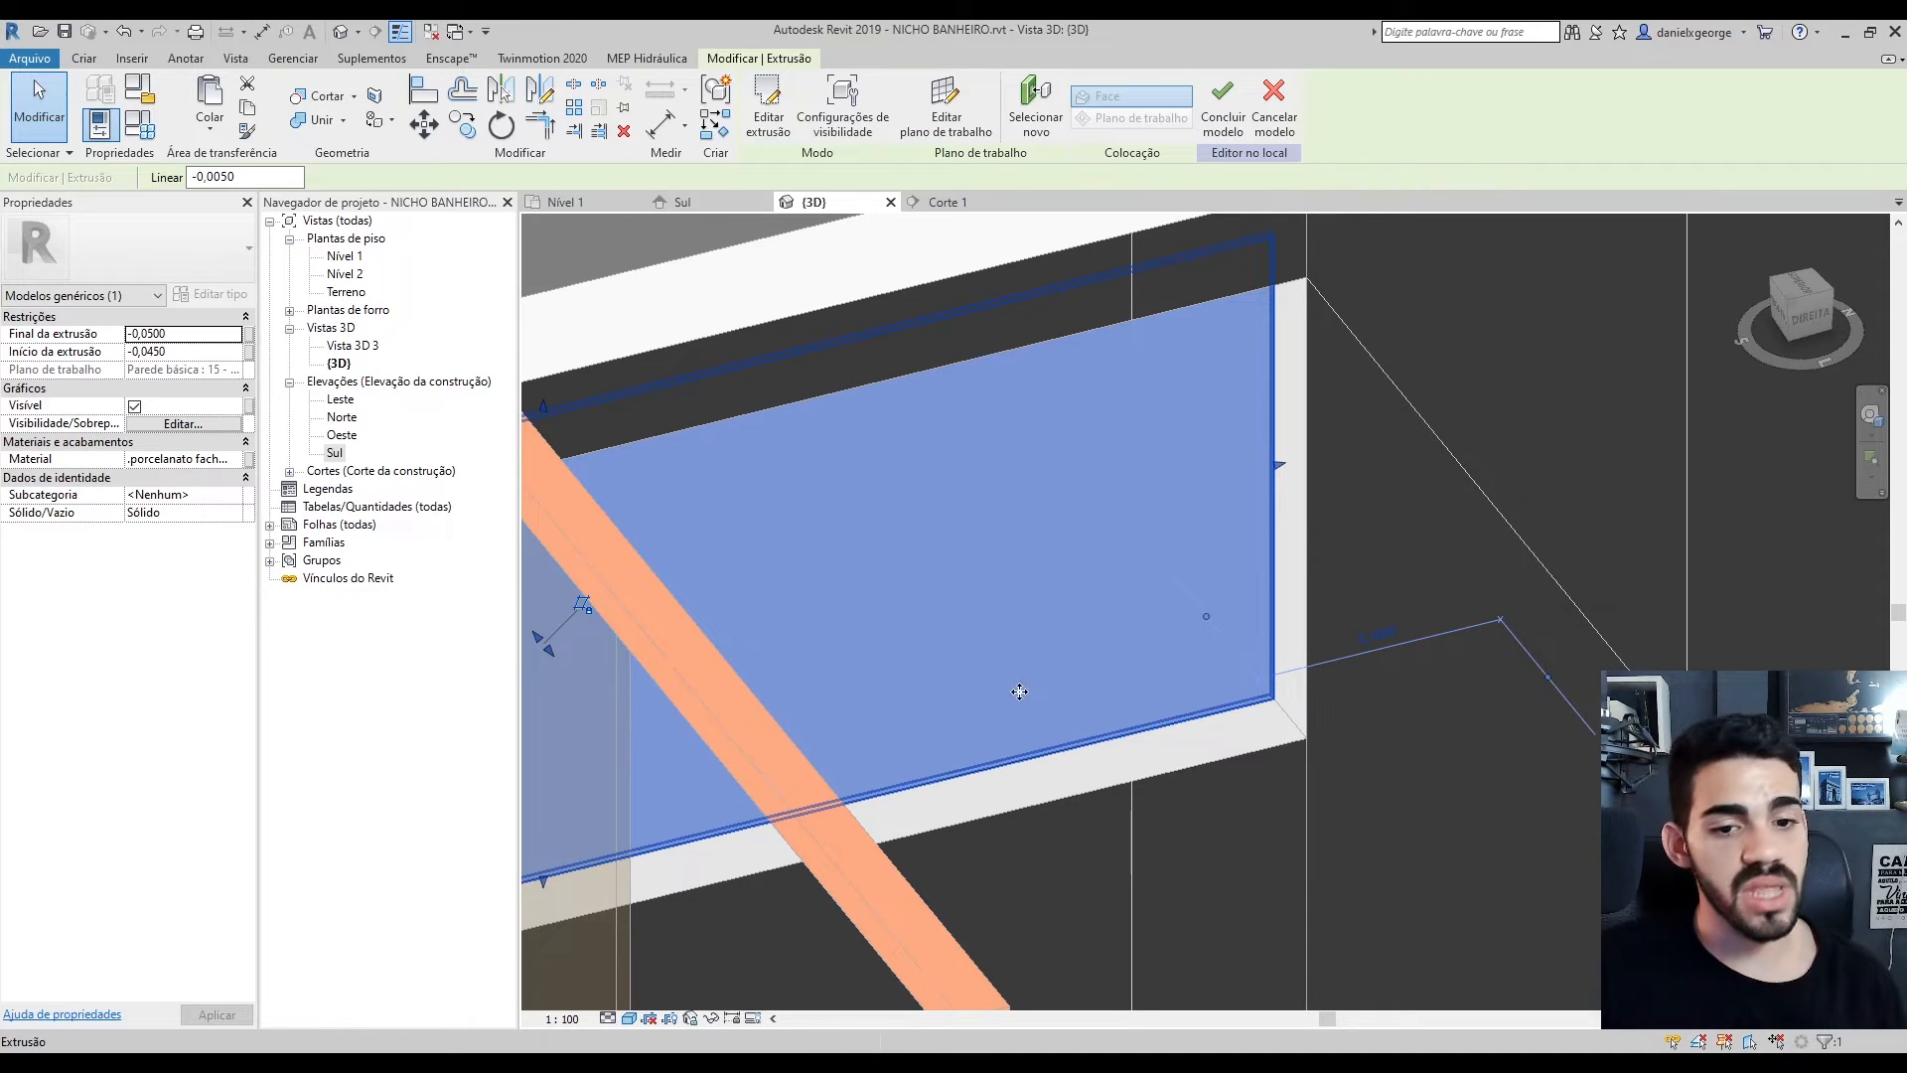
# Deselect the back panel, open the Corte 1 section view and select the panel's extrusion there
pyautogui.scroll(-3, 1093, 715)
pyautogui.click(1213, 795)
pyautogui.scroll(-3, 1060, 928)
pyautogui.moveTo(1157, 879); pyautogui.dragTo(1361, 745, button='middle')
pyautogui.scroll(3, 1083, 834)
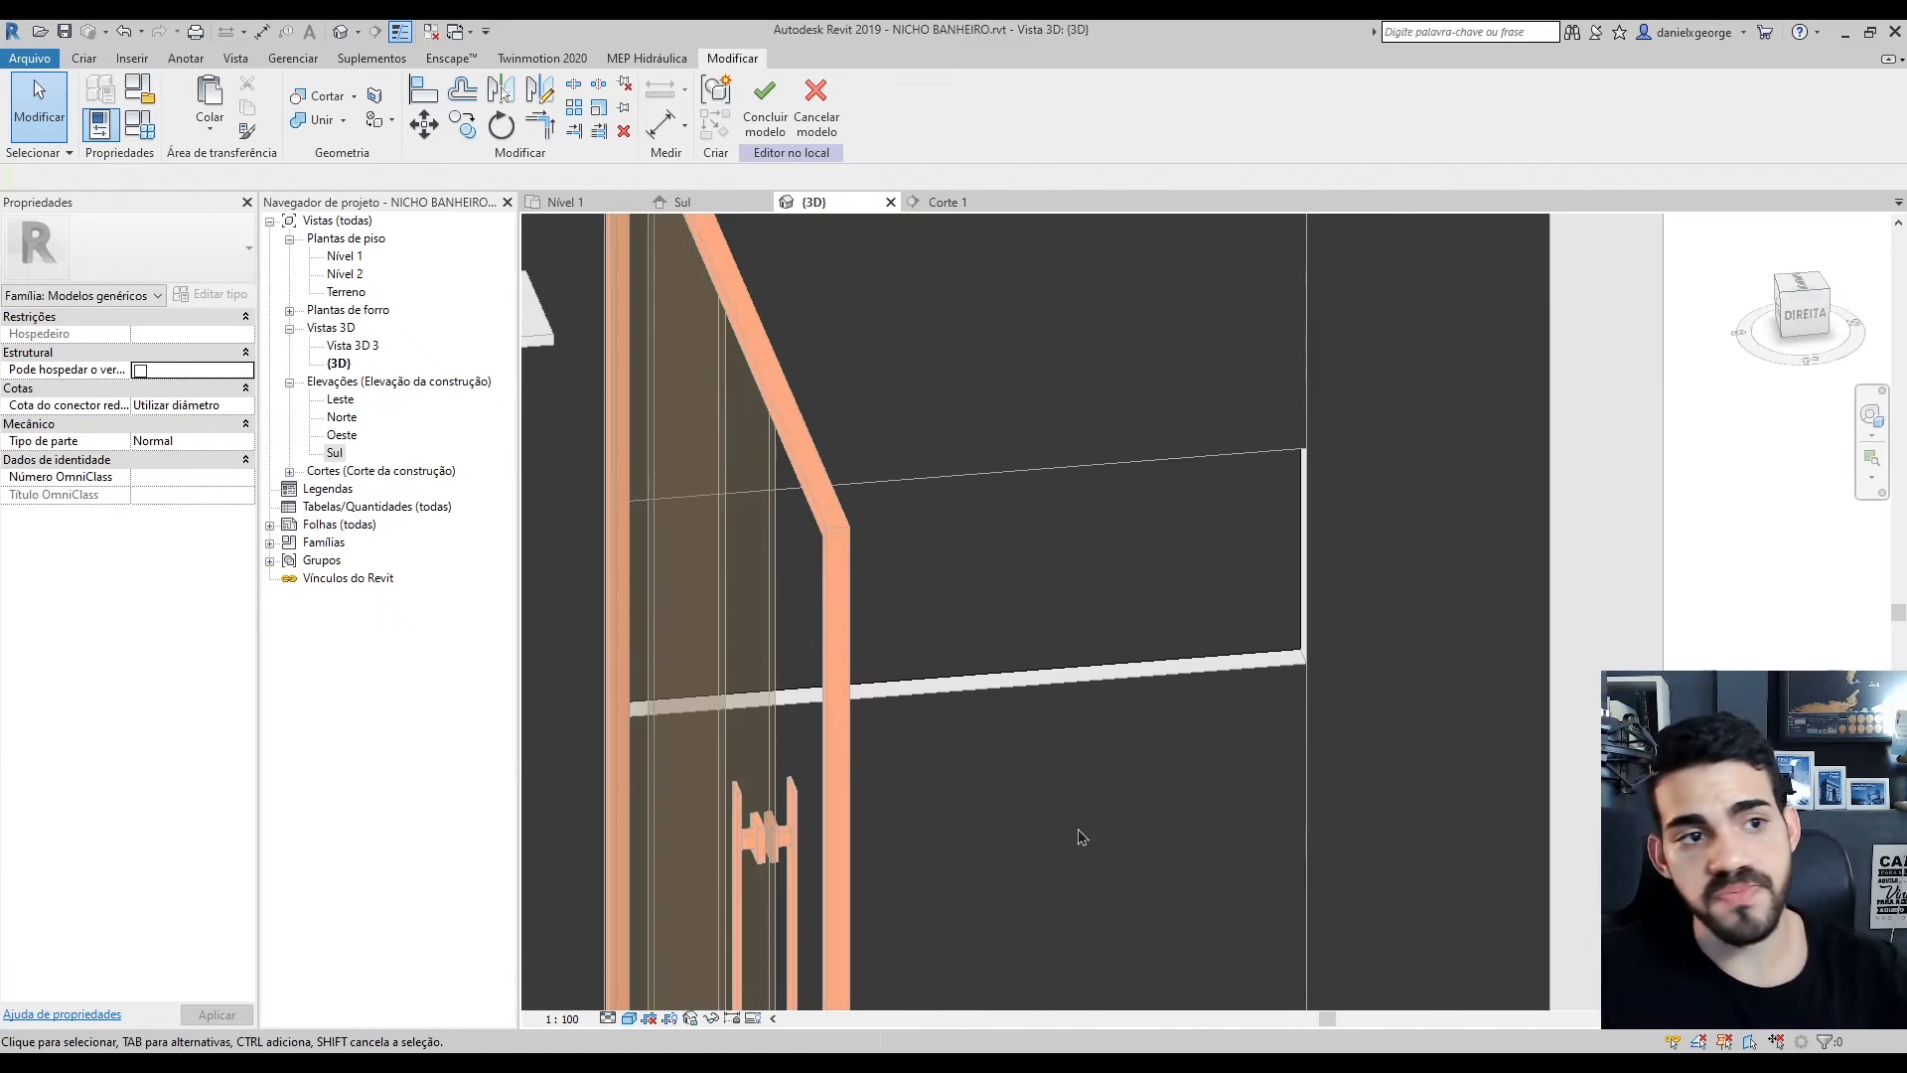
pyautogui.click(949, 202)
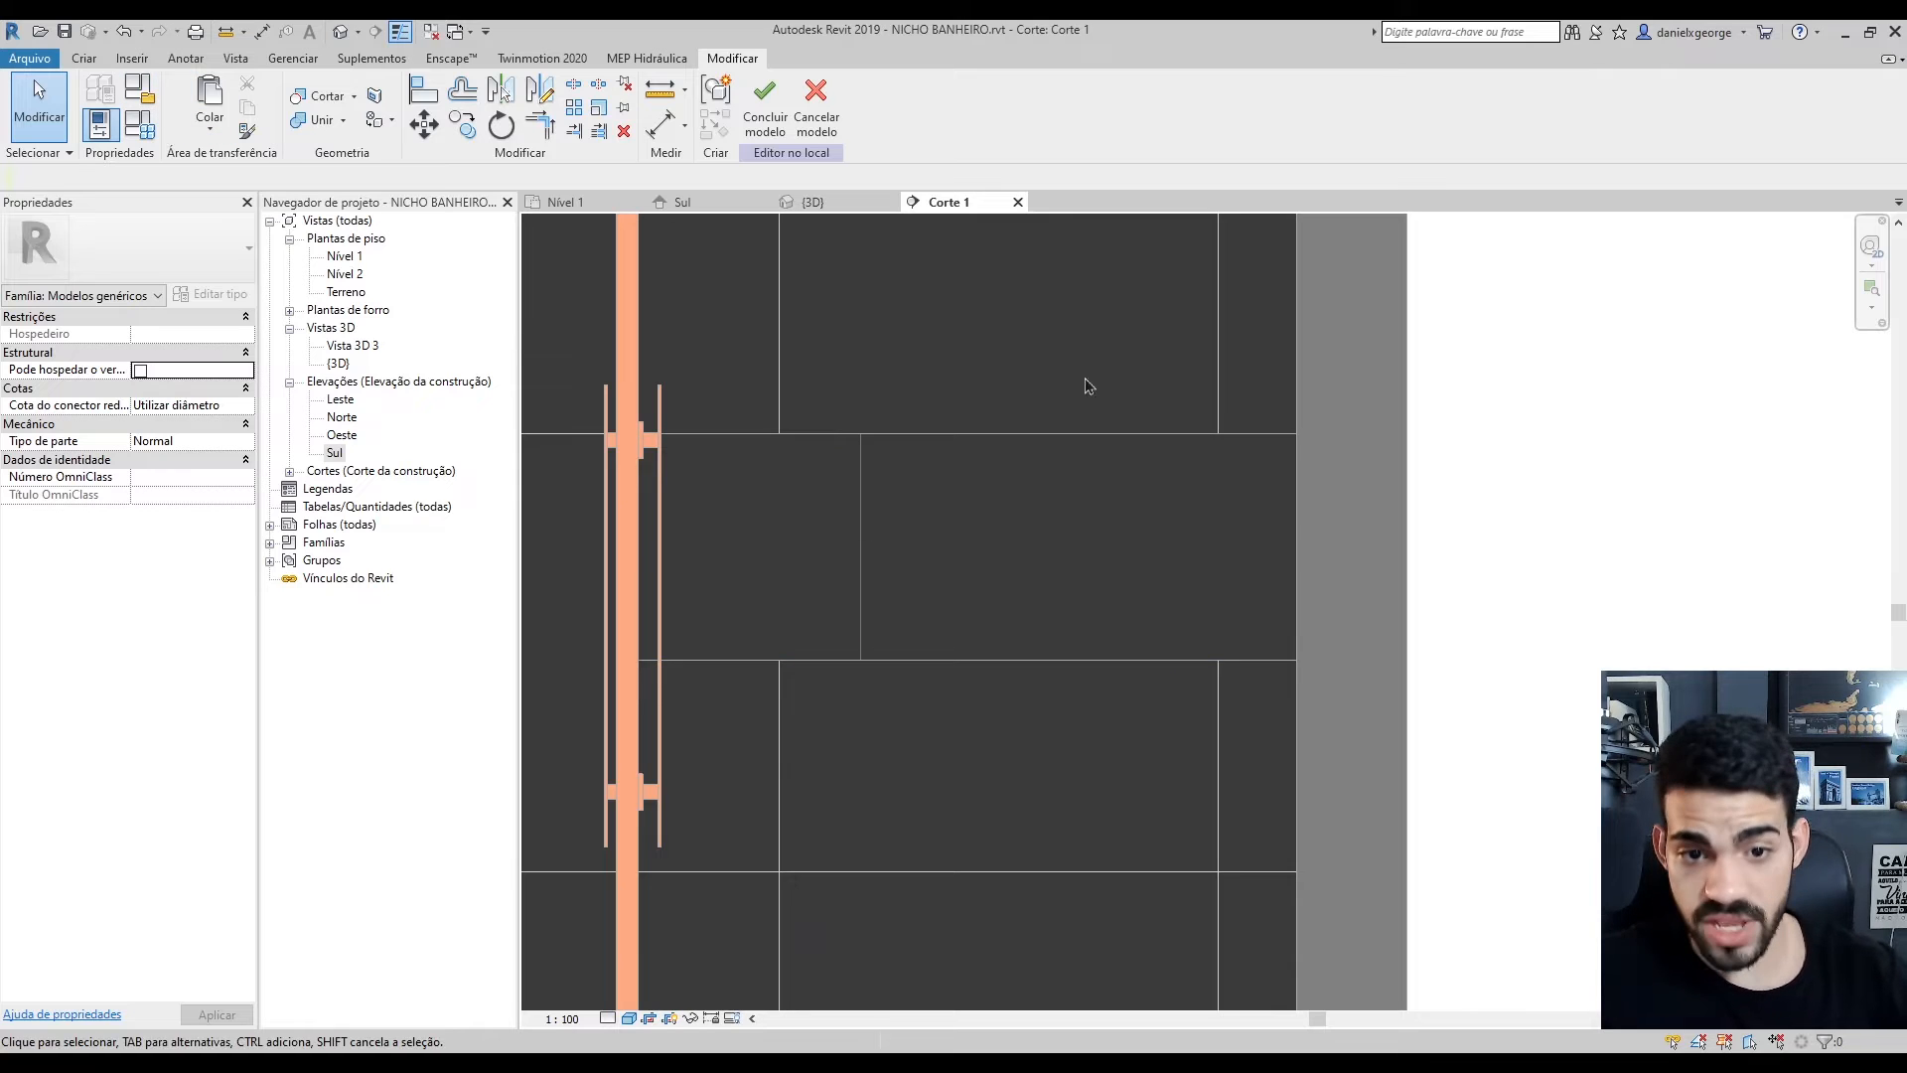
pyautogui.click(934, 648)
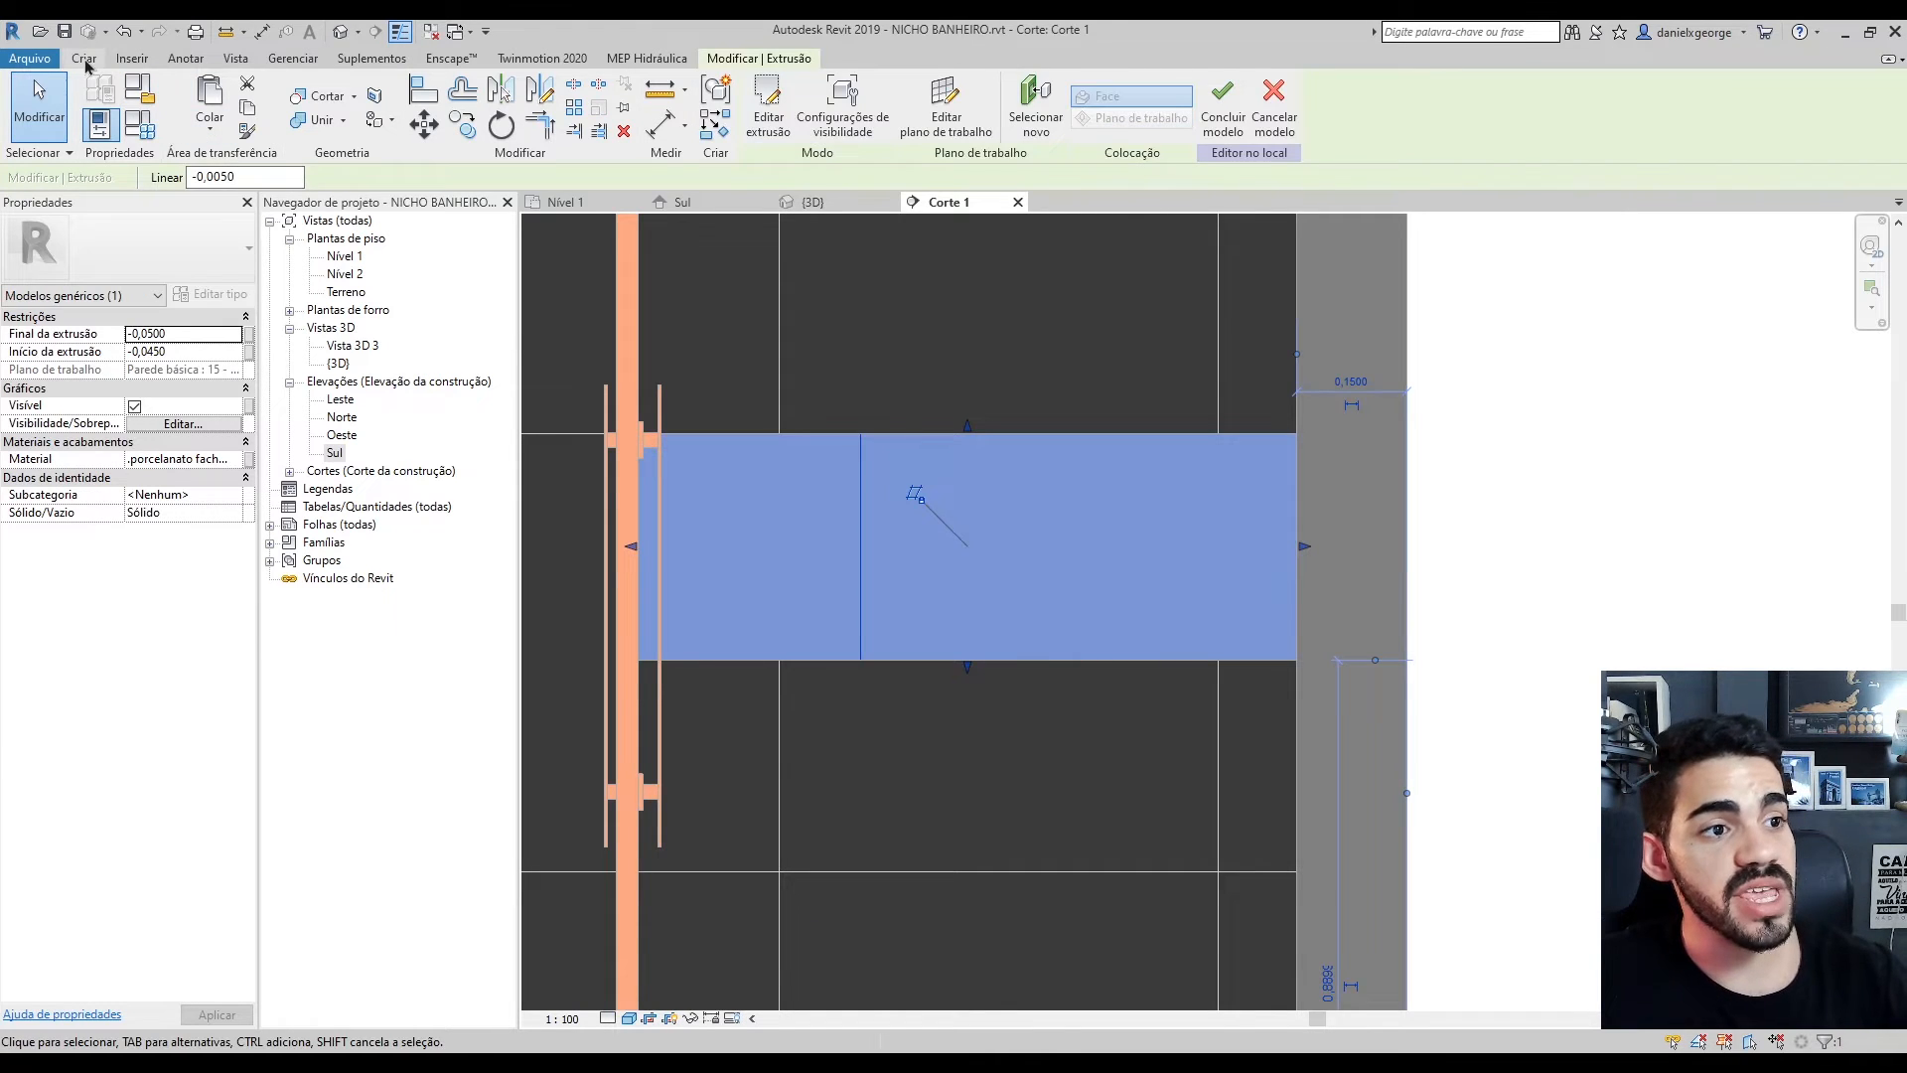
# Start a new solid extrusion and pick the back panel's face as its work plane in Corte 1
pyautogui.click(85, 58)
pyautogui.click(197, 126)
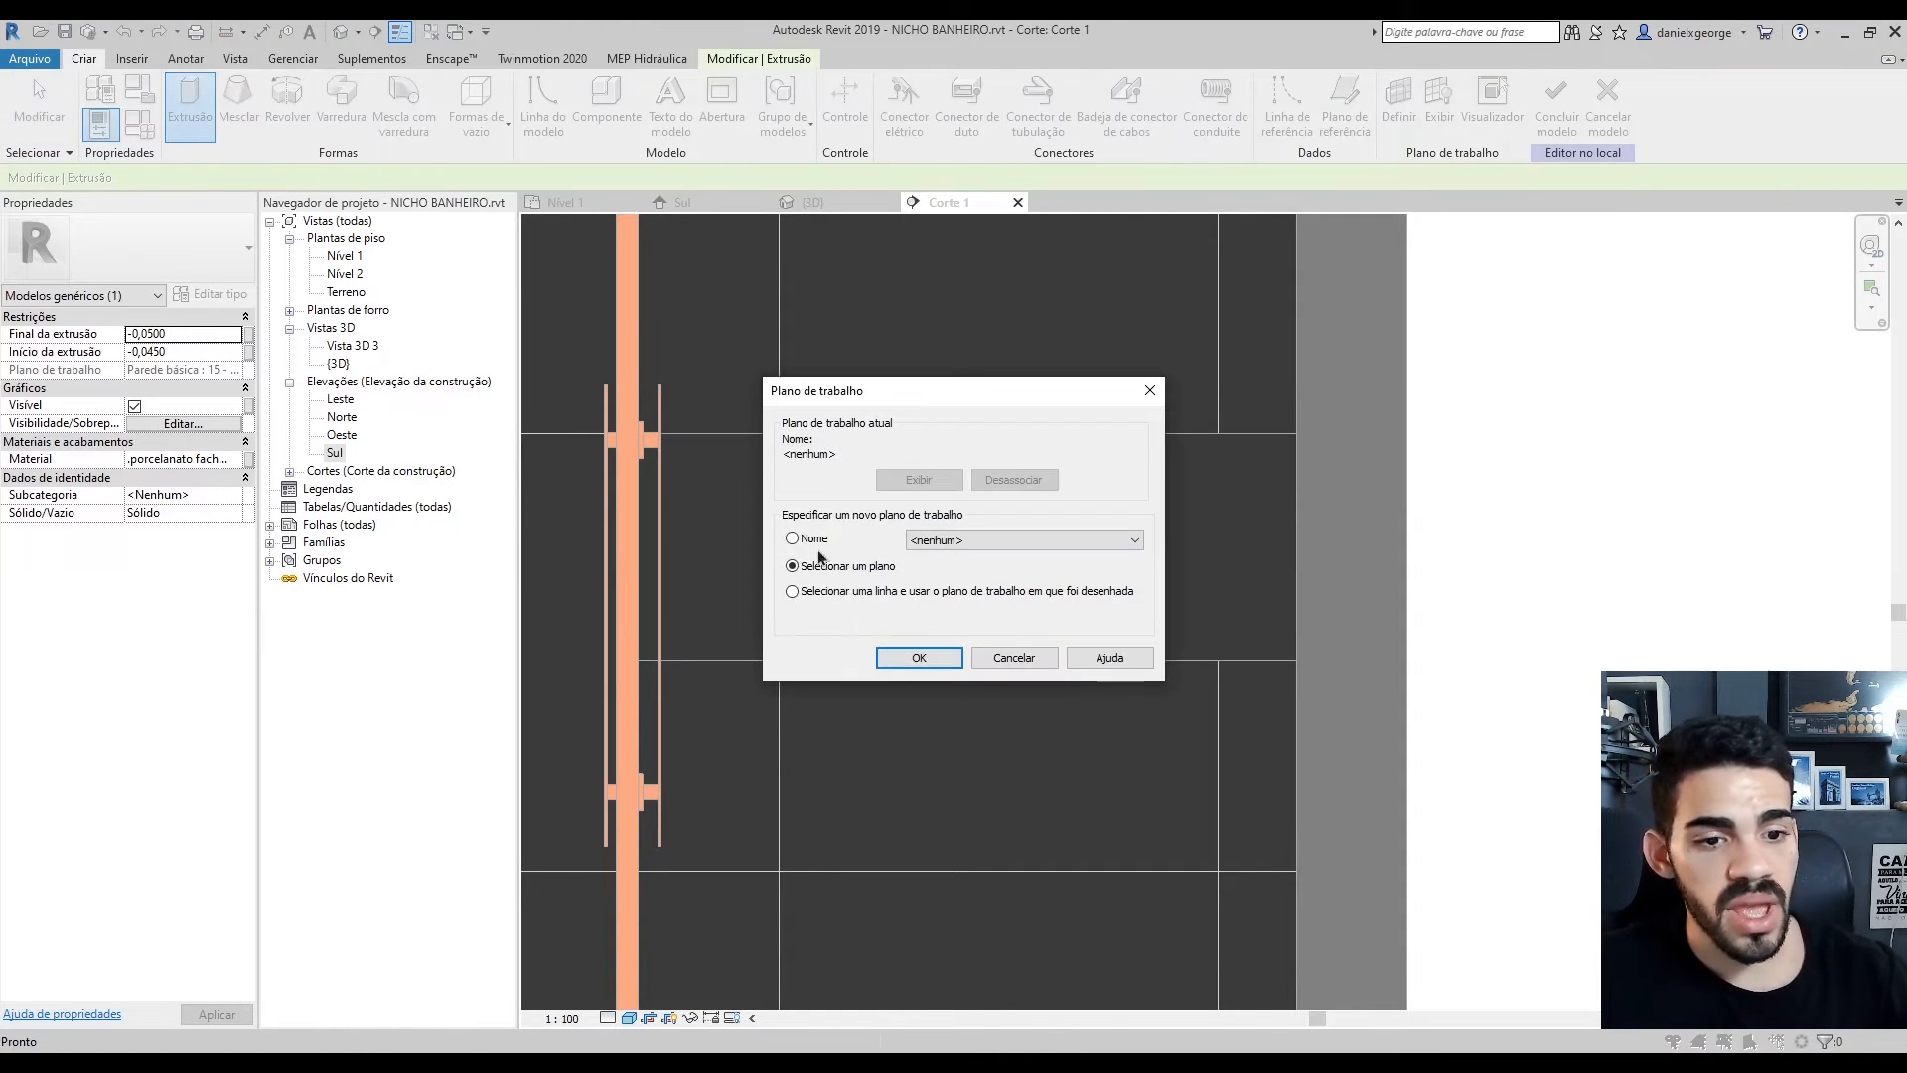
pyautogui.click(919, 658)
pyautogui.scroll(-3, 979, 635)
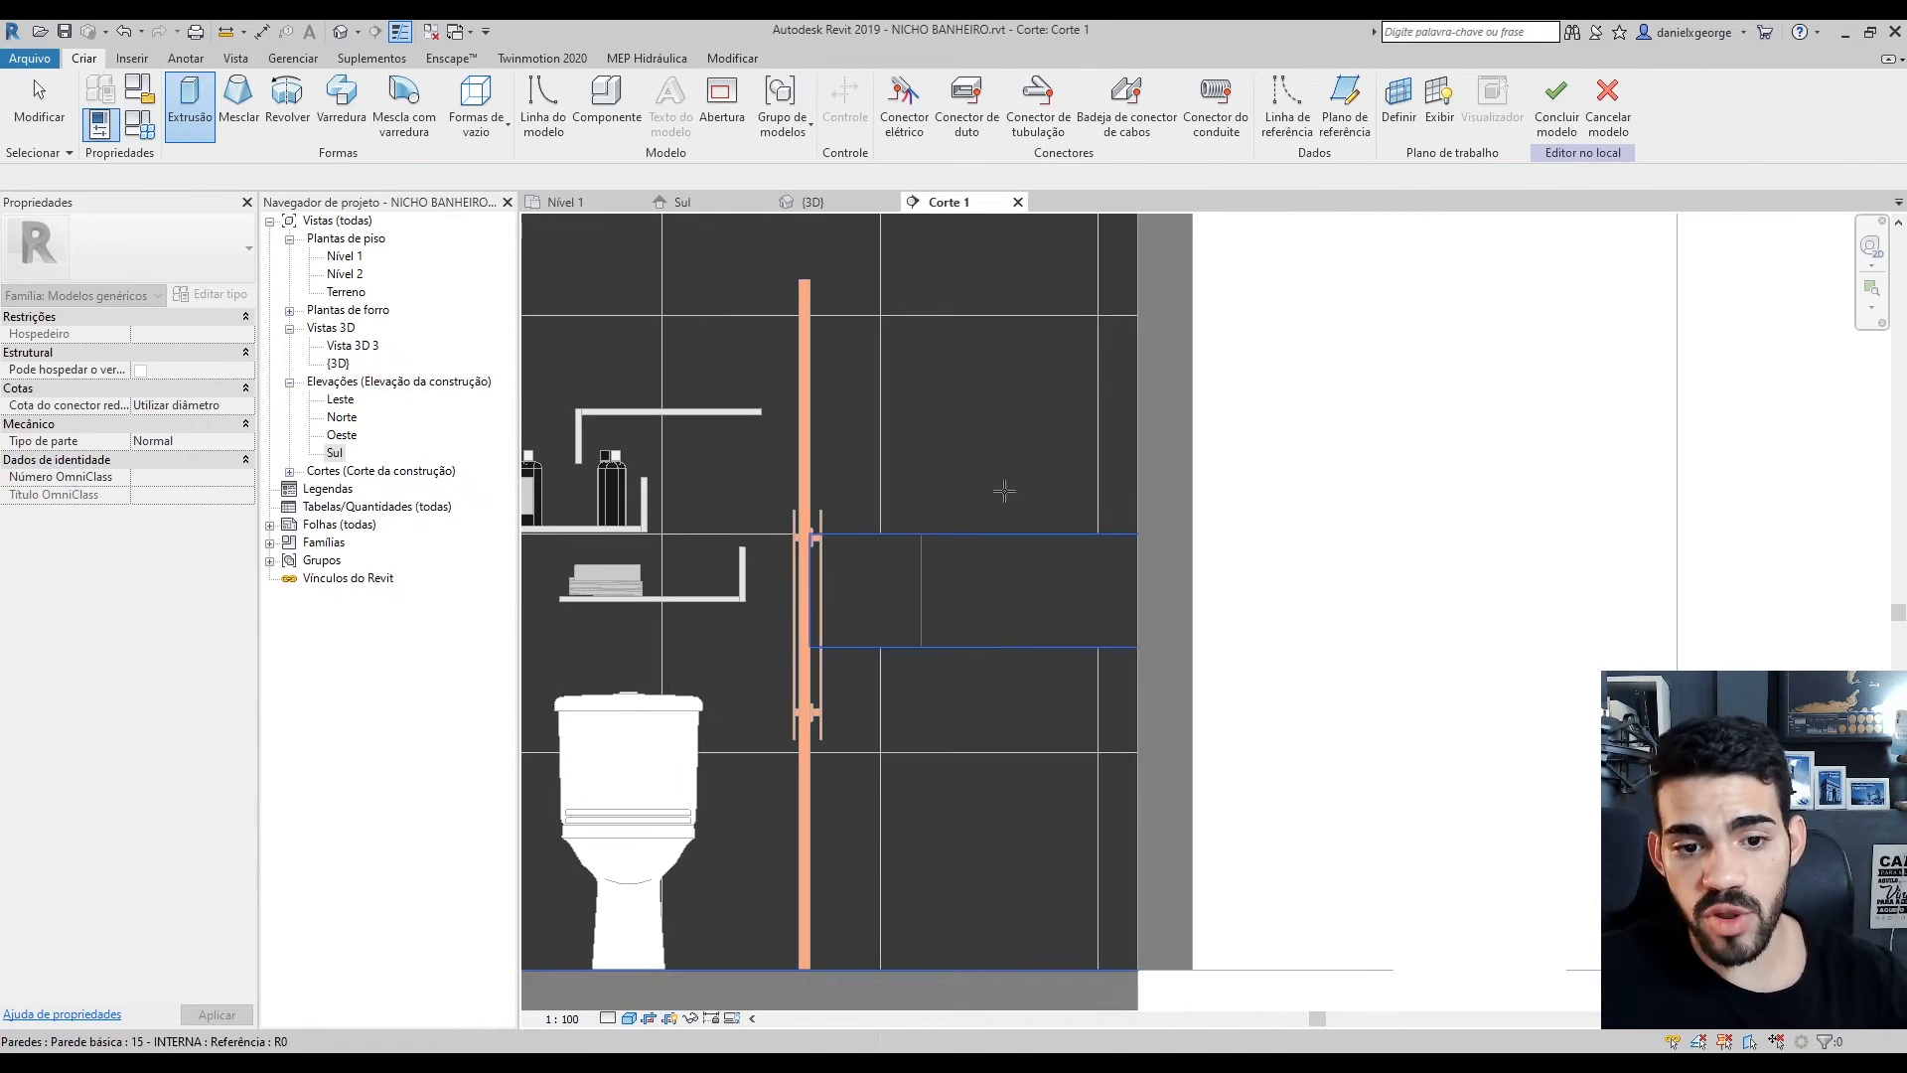
pyautogui.scroll(2, 1013, 586)
pyautogui.moveTo(1013, 586); pyautogui.dragTo(1155, 576, button='middle')
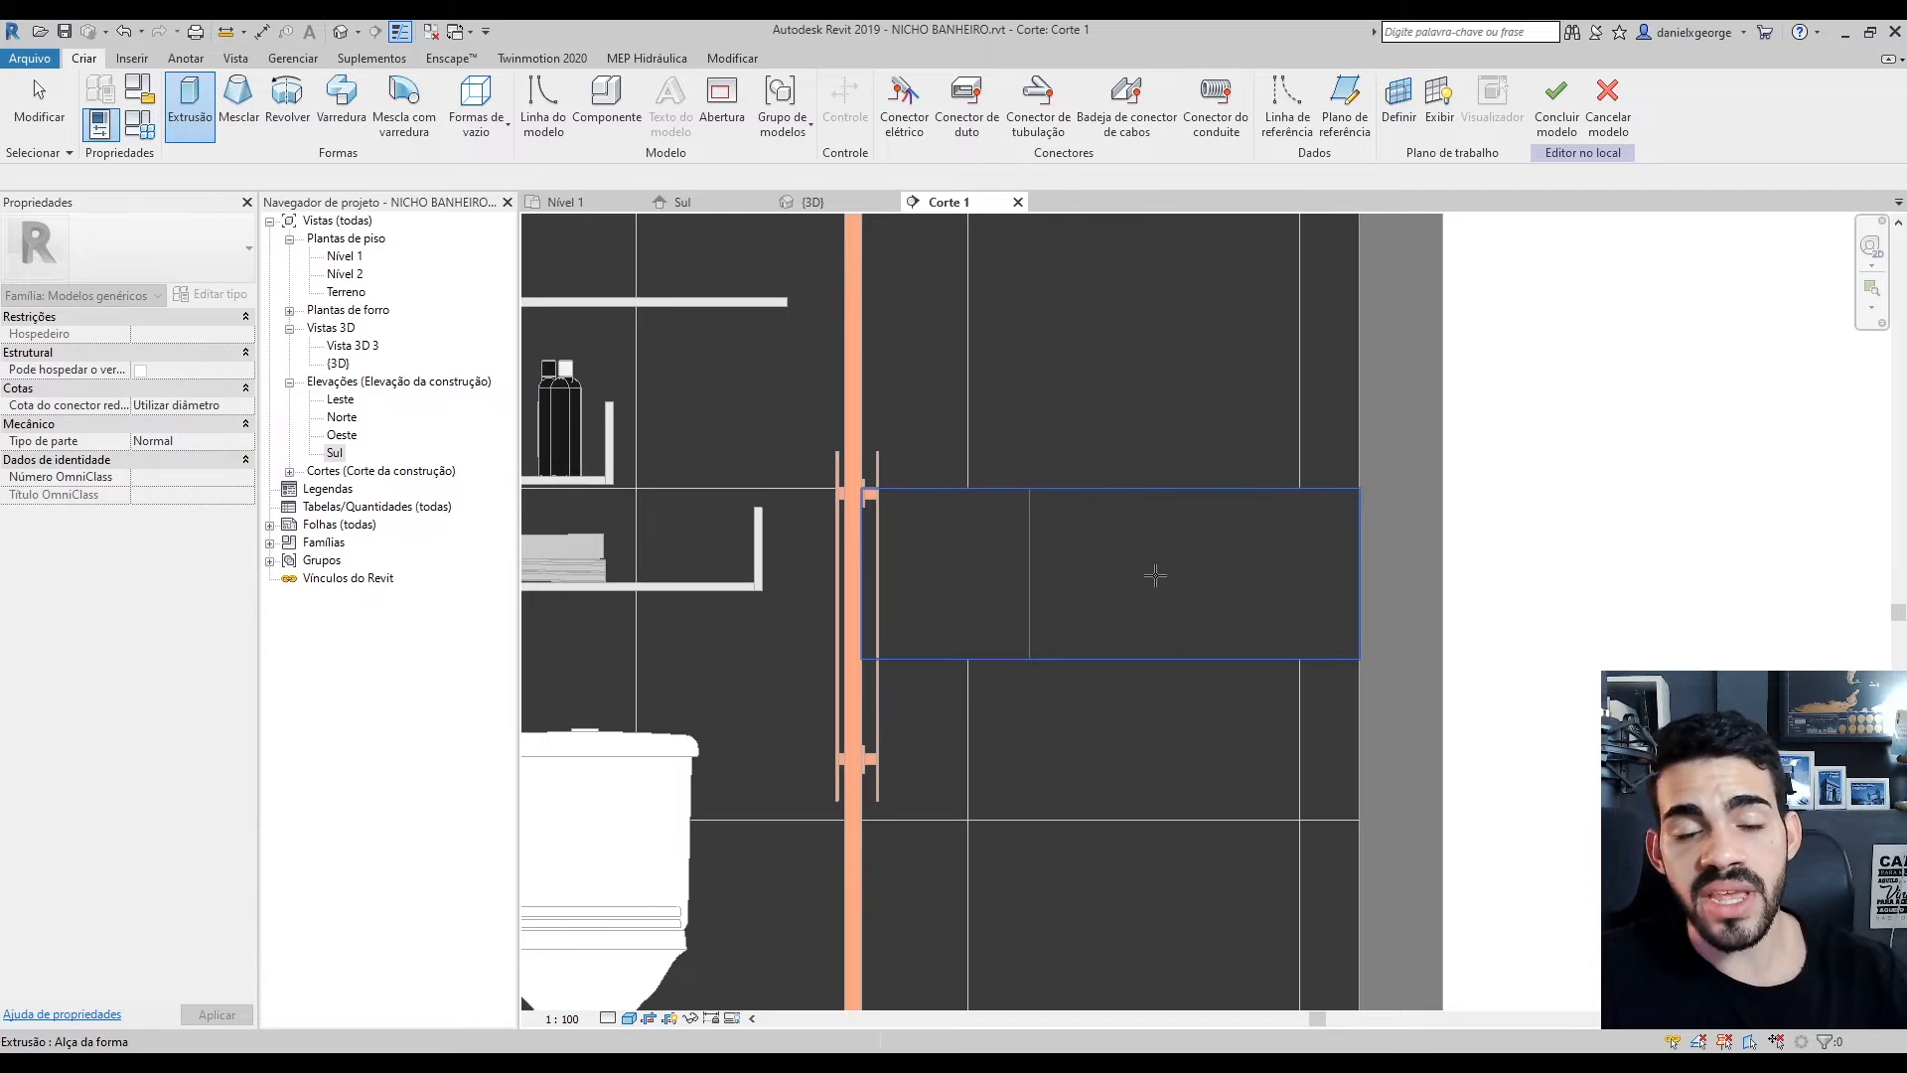
pyautogui.doubleClick(1155, 576)
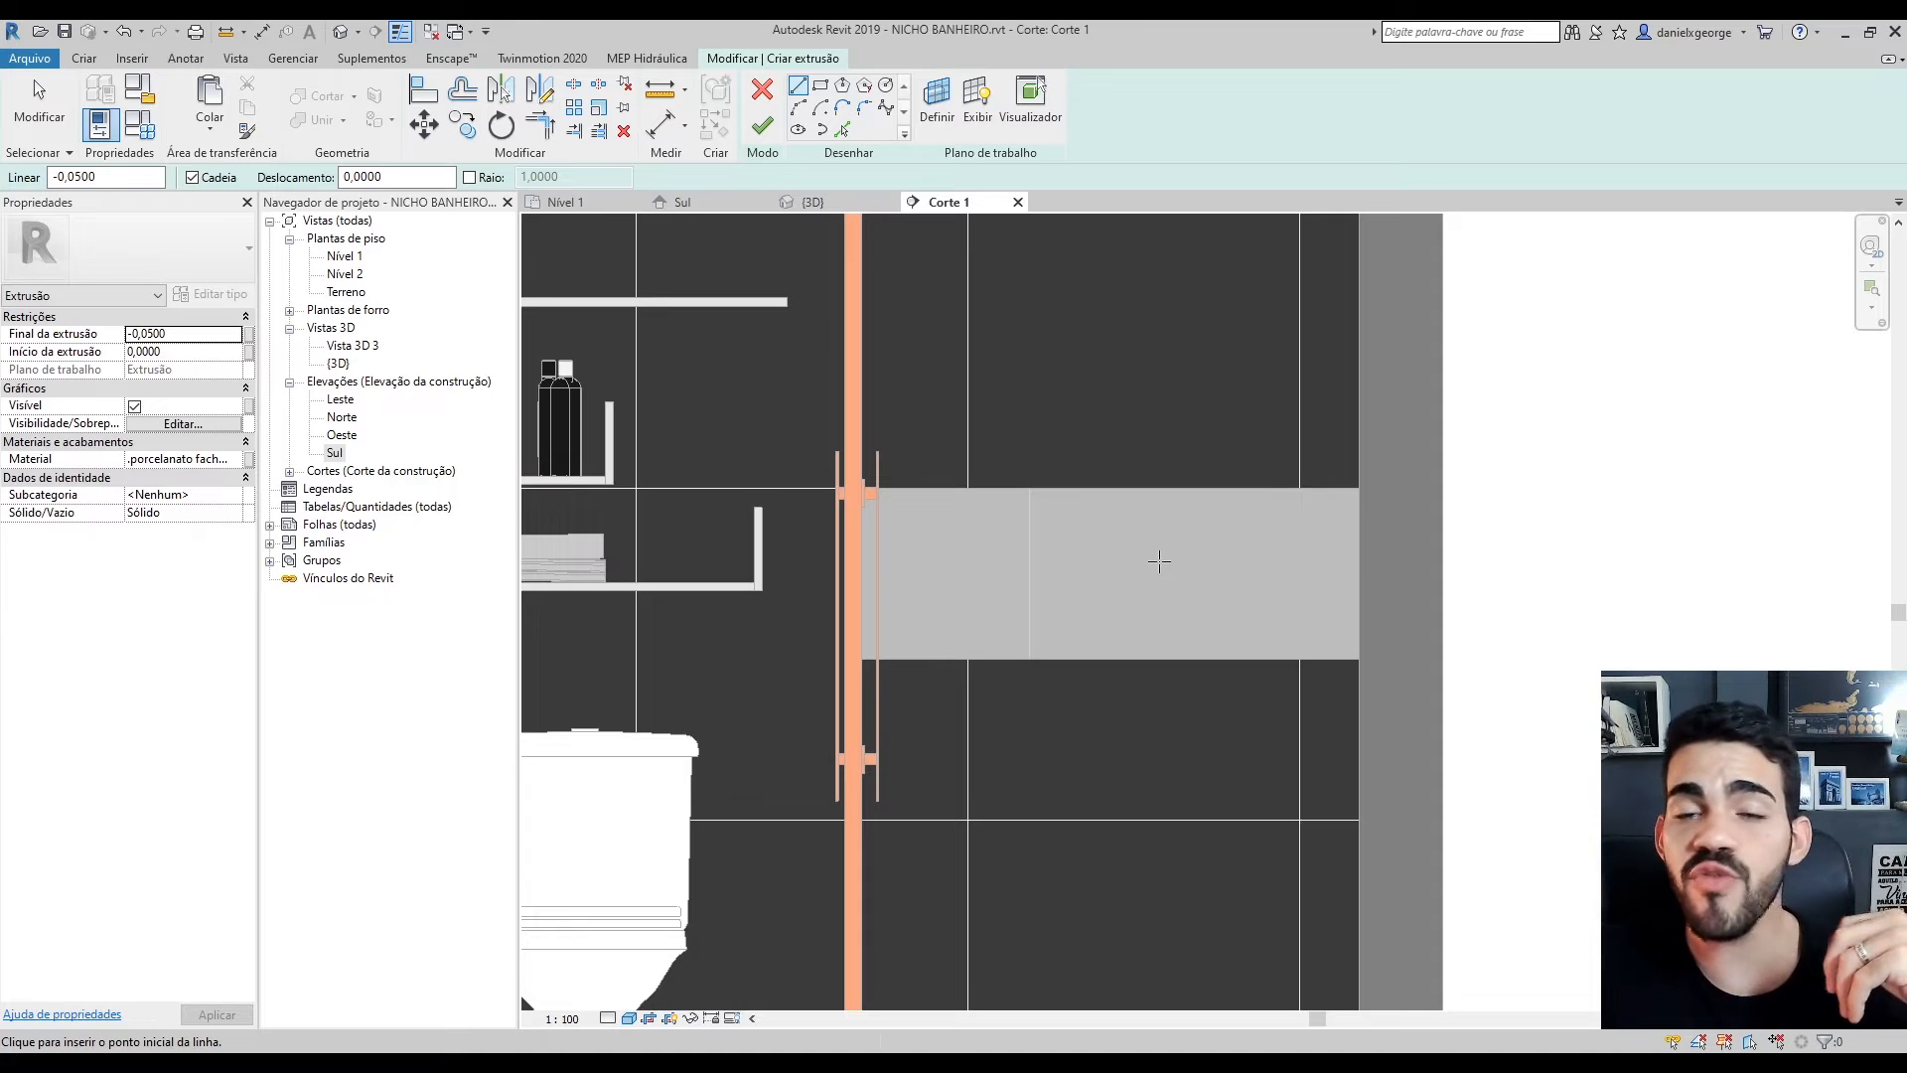
# Try to outline the niche with a corner-to-corner rectangle on the back panel's work plane
pyautogui.click(820, 86)
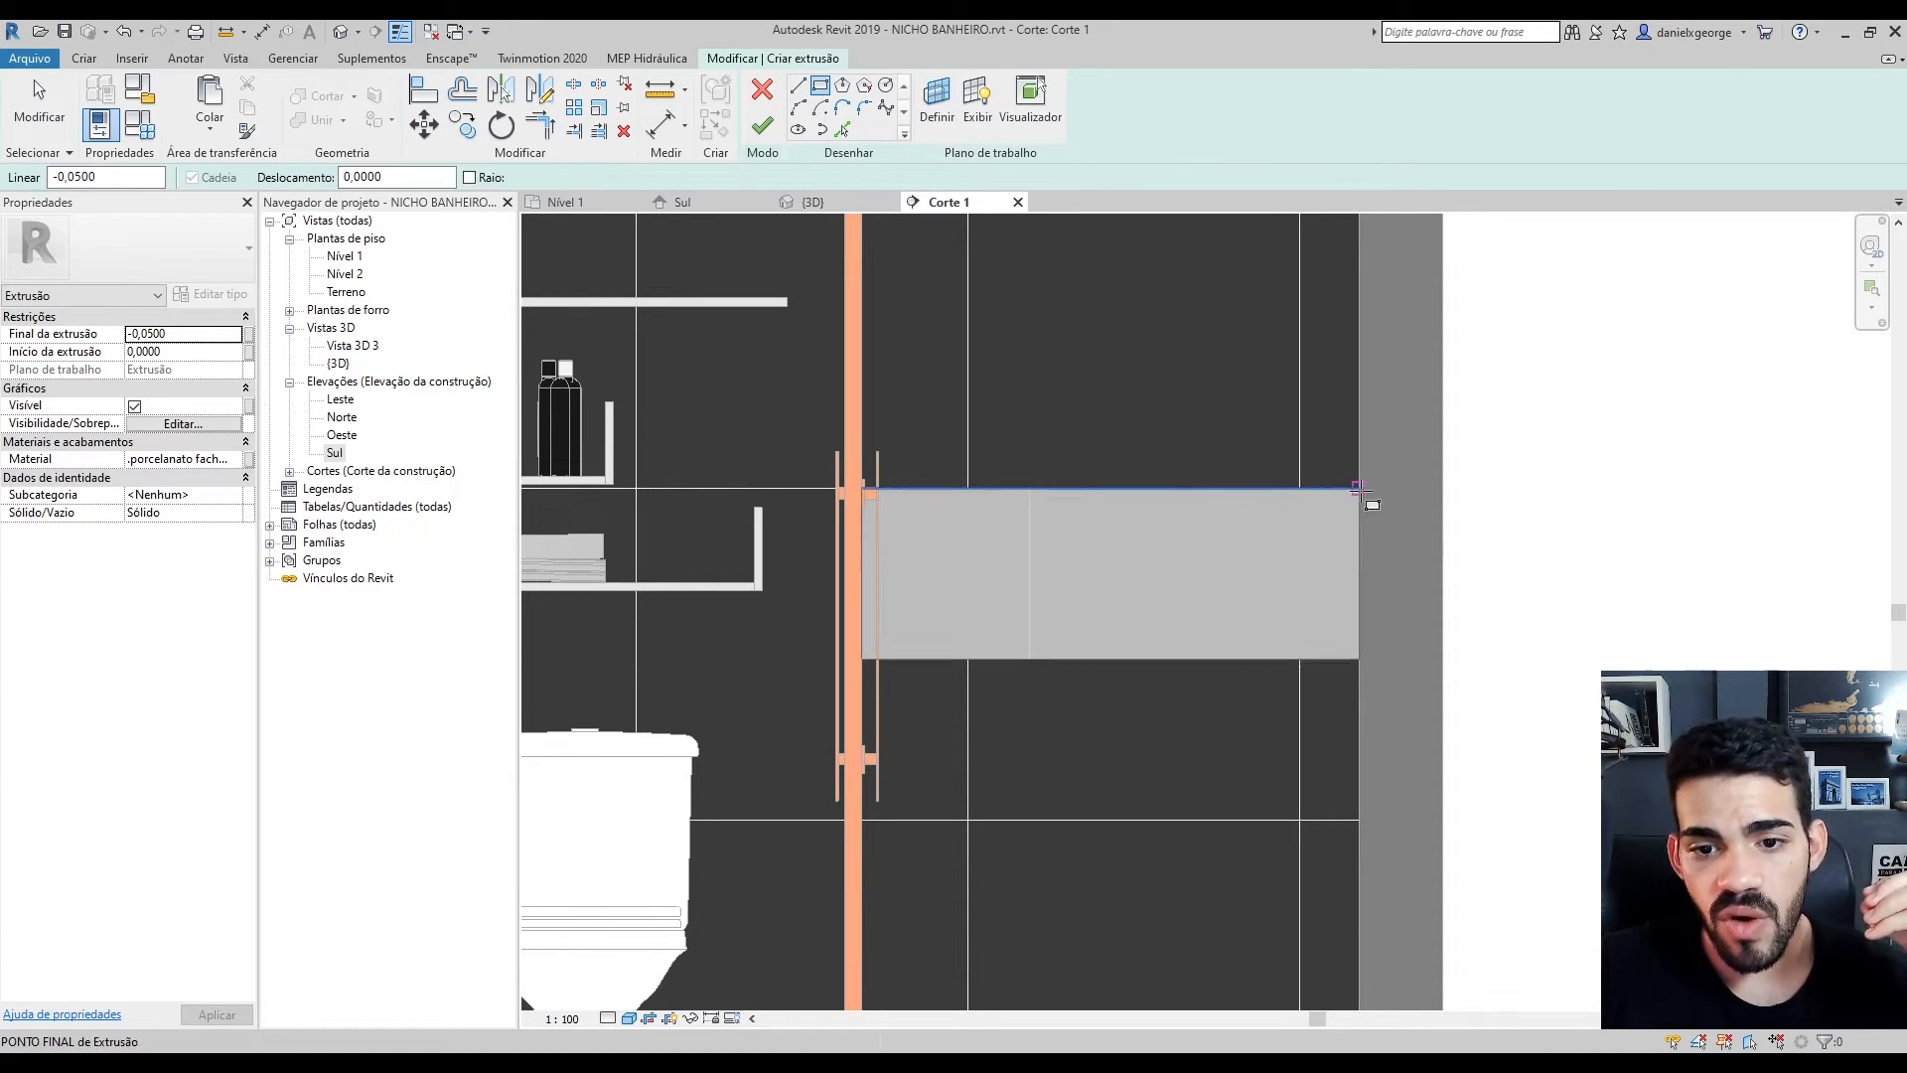
pyautogui.click(1359, 488)
pyautogui.click(813, 712)
pyautogui.scroll(4, 810, 740)
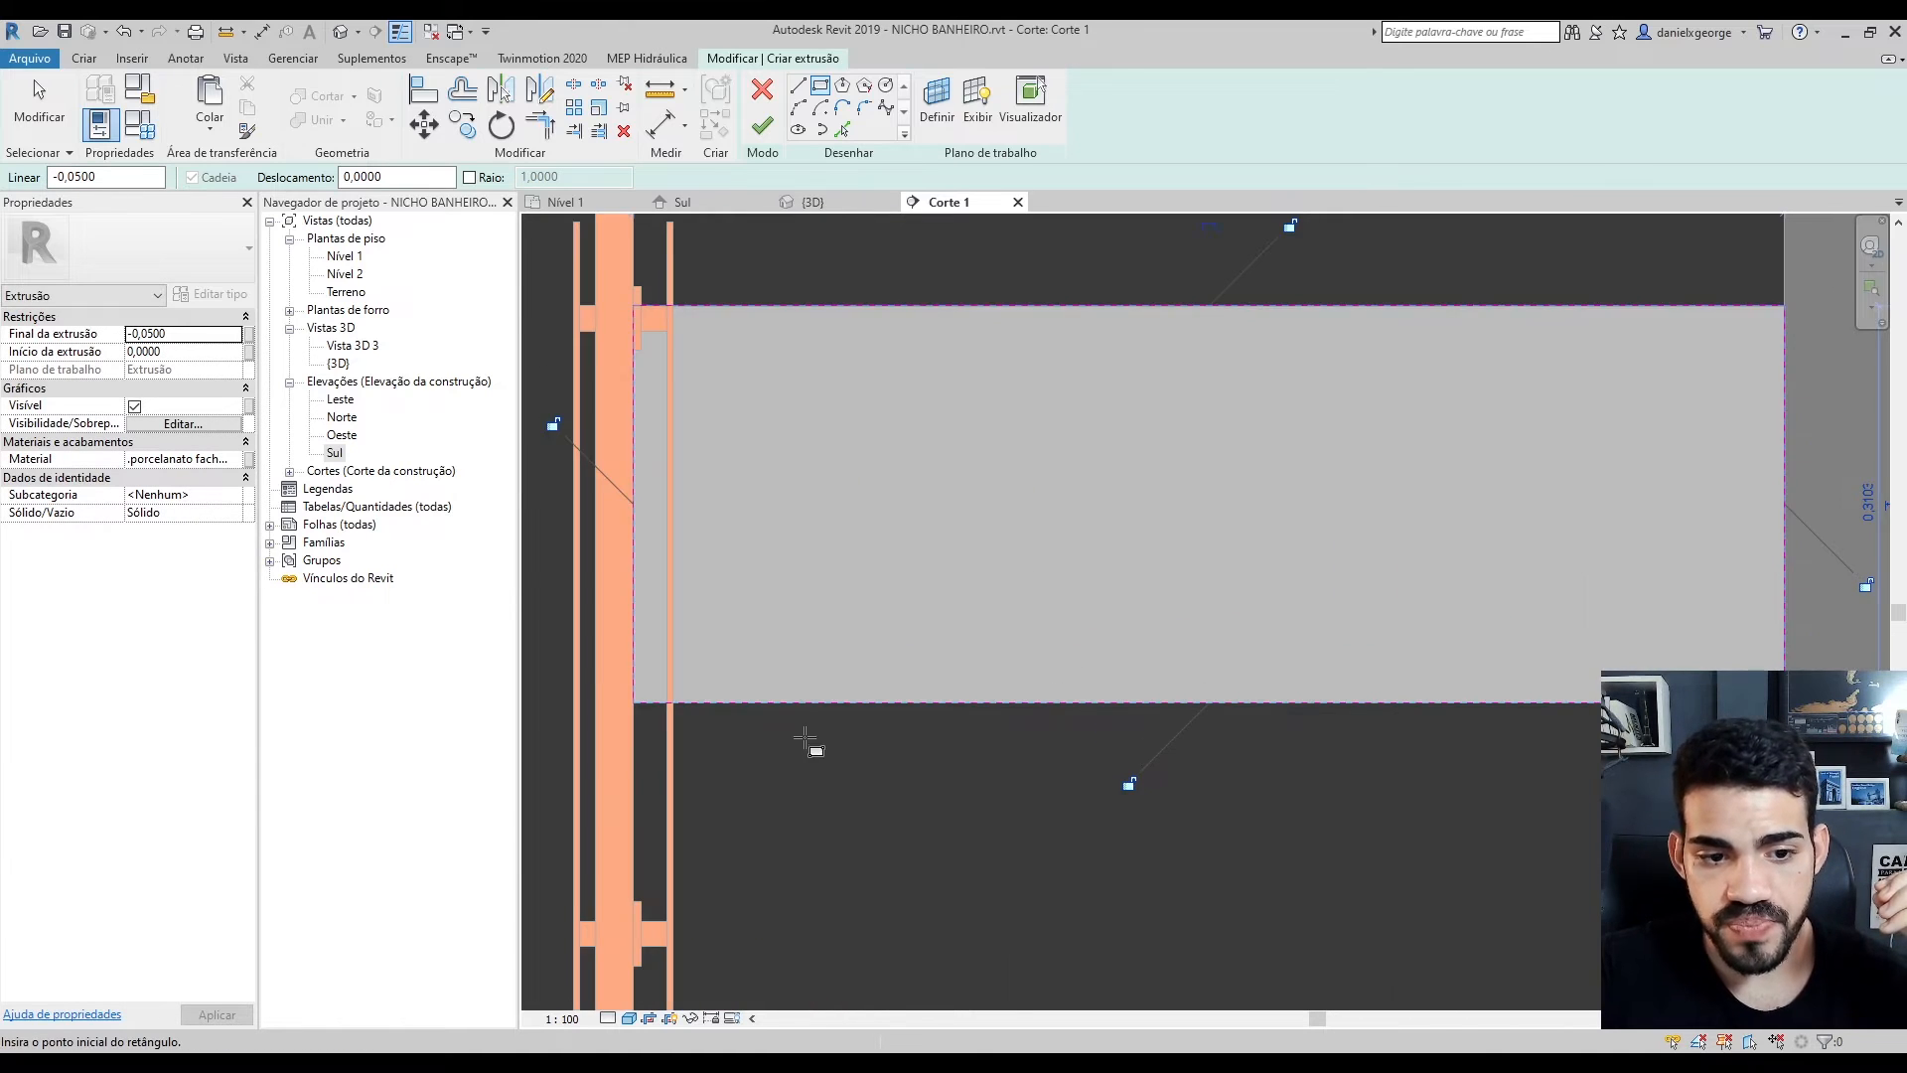
pyautogui.scroll(-4, 805, 733)
# Examine in the {3D} view where the sketched rectangle lies relative to the niche's depth and the wall face
pyautogui.click(809, 205)
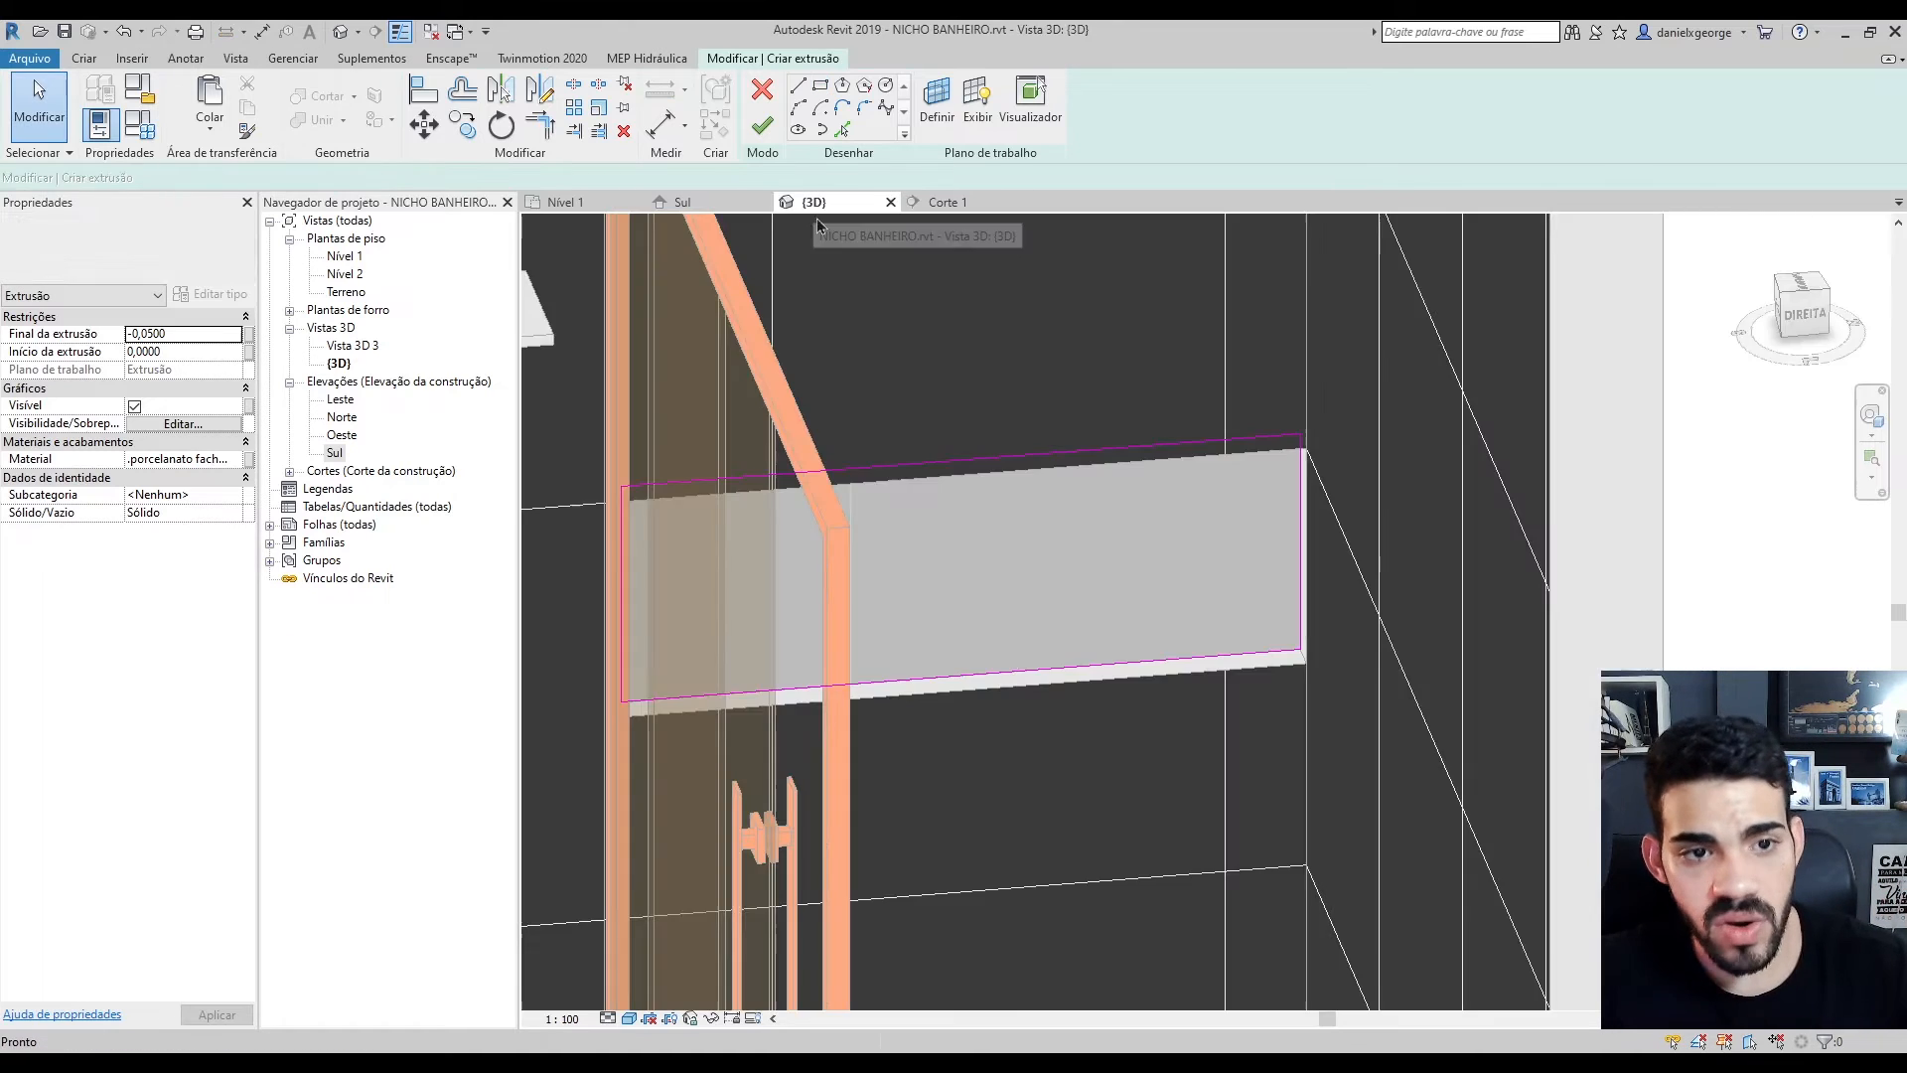
pyautogui.keyDown('shift'); pyautogui.moveTo(956, 862); pyautogui.dragTo(1107, 651, button='middle'); pyautogui.keyUp('shift')
pyautogui.scroll(3, 1093, 482)
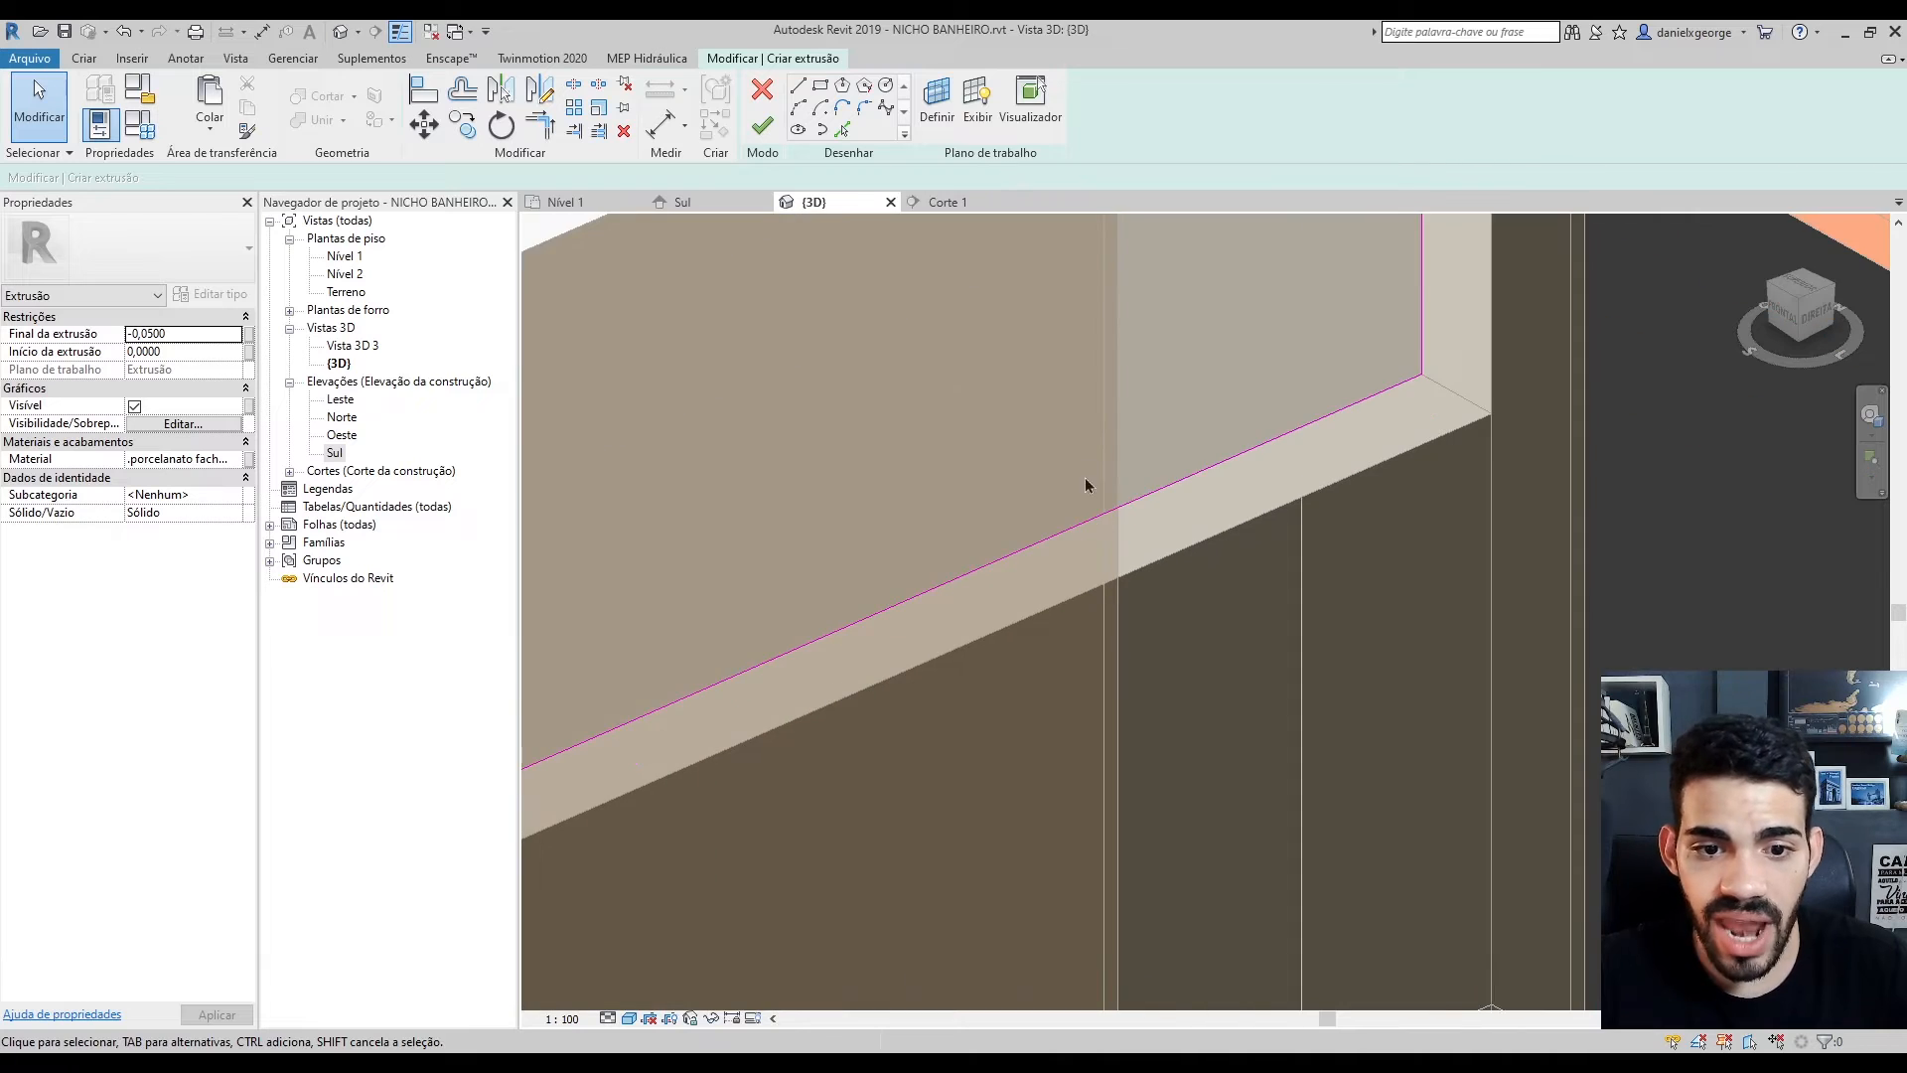
pyautogui.scroll(-3, 1133, 571)
pyautogui.keyDown('shift'); pyautogui.moveTo(1407, 723); pyautogui.dragTo(1281, 699, button='middle'); pyautogui.keyUp('shift')
pyautogui.scroll(4, 1287, 559)
pyautogui.scroll(-4, 1205, 520)
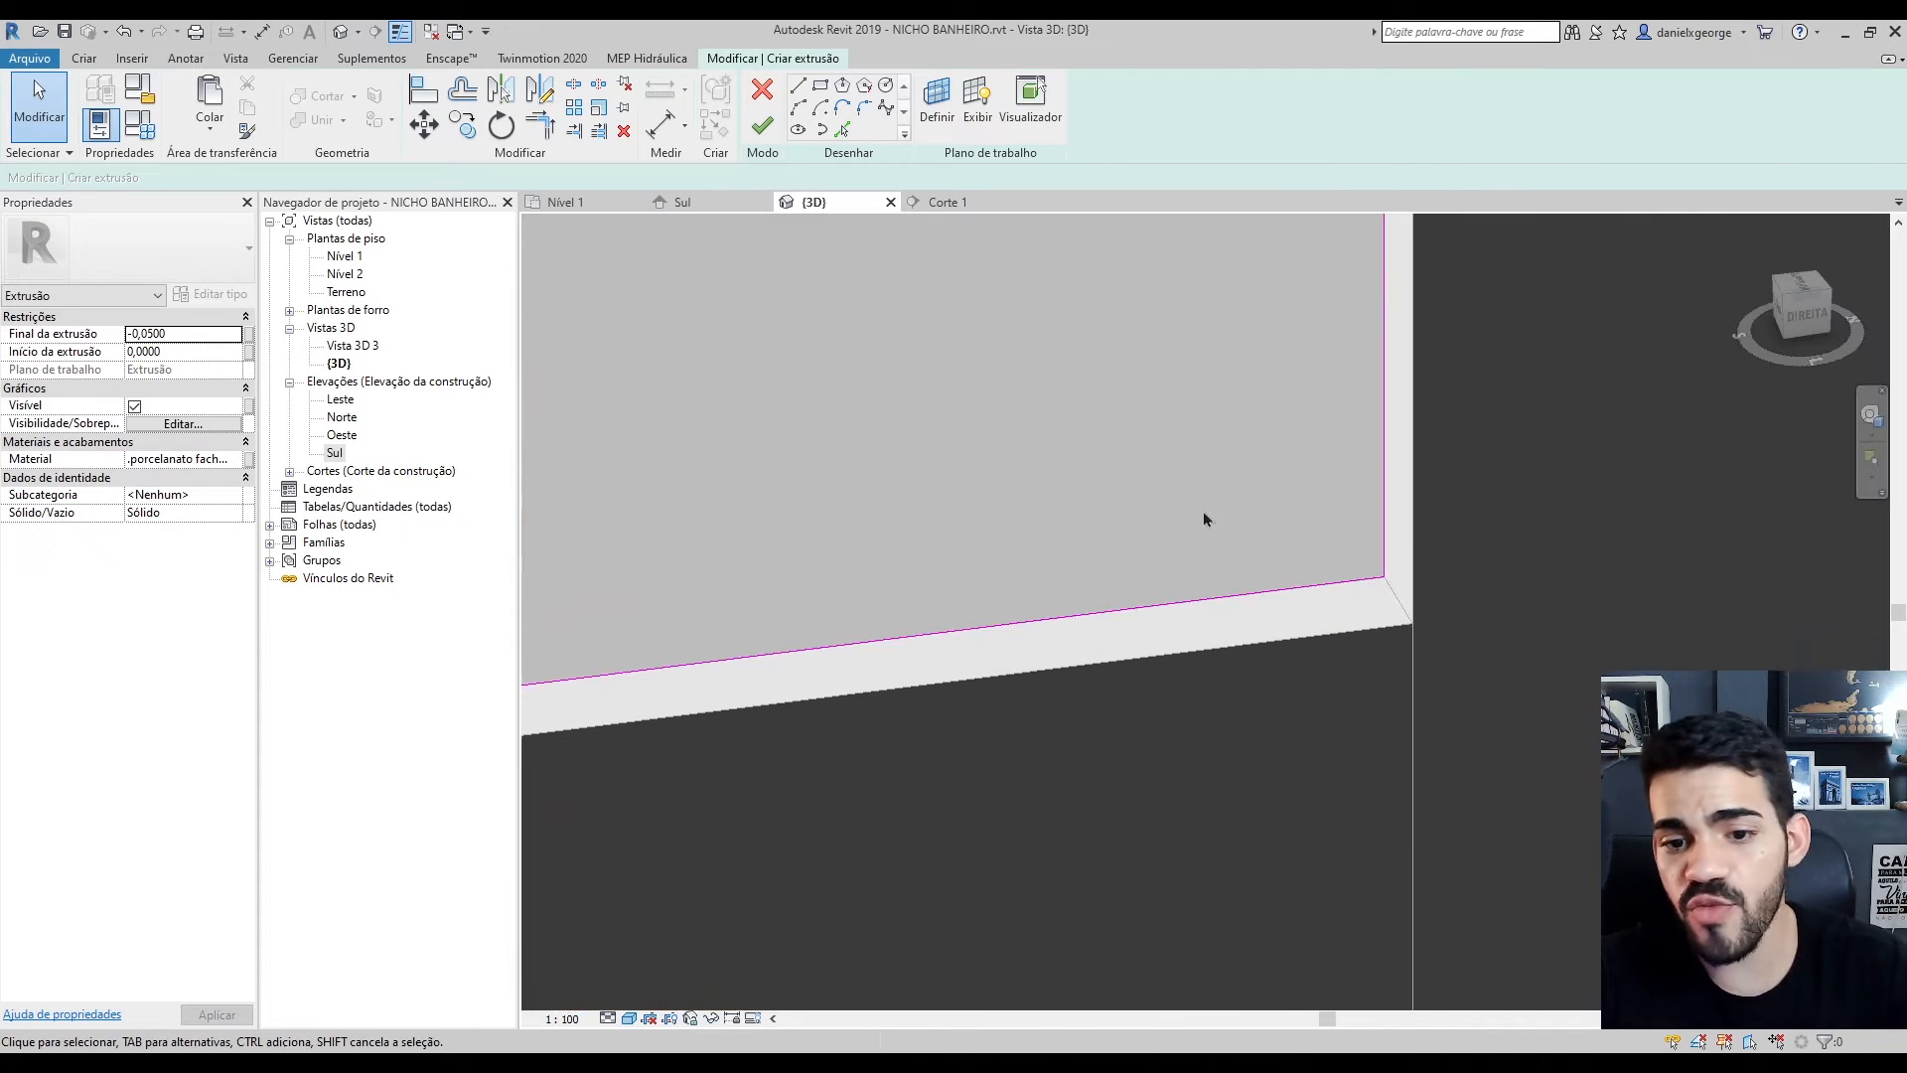
pyautogui.moveTo(1262, 553); pyautogui.dragTo(1431, 703, button='middle')
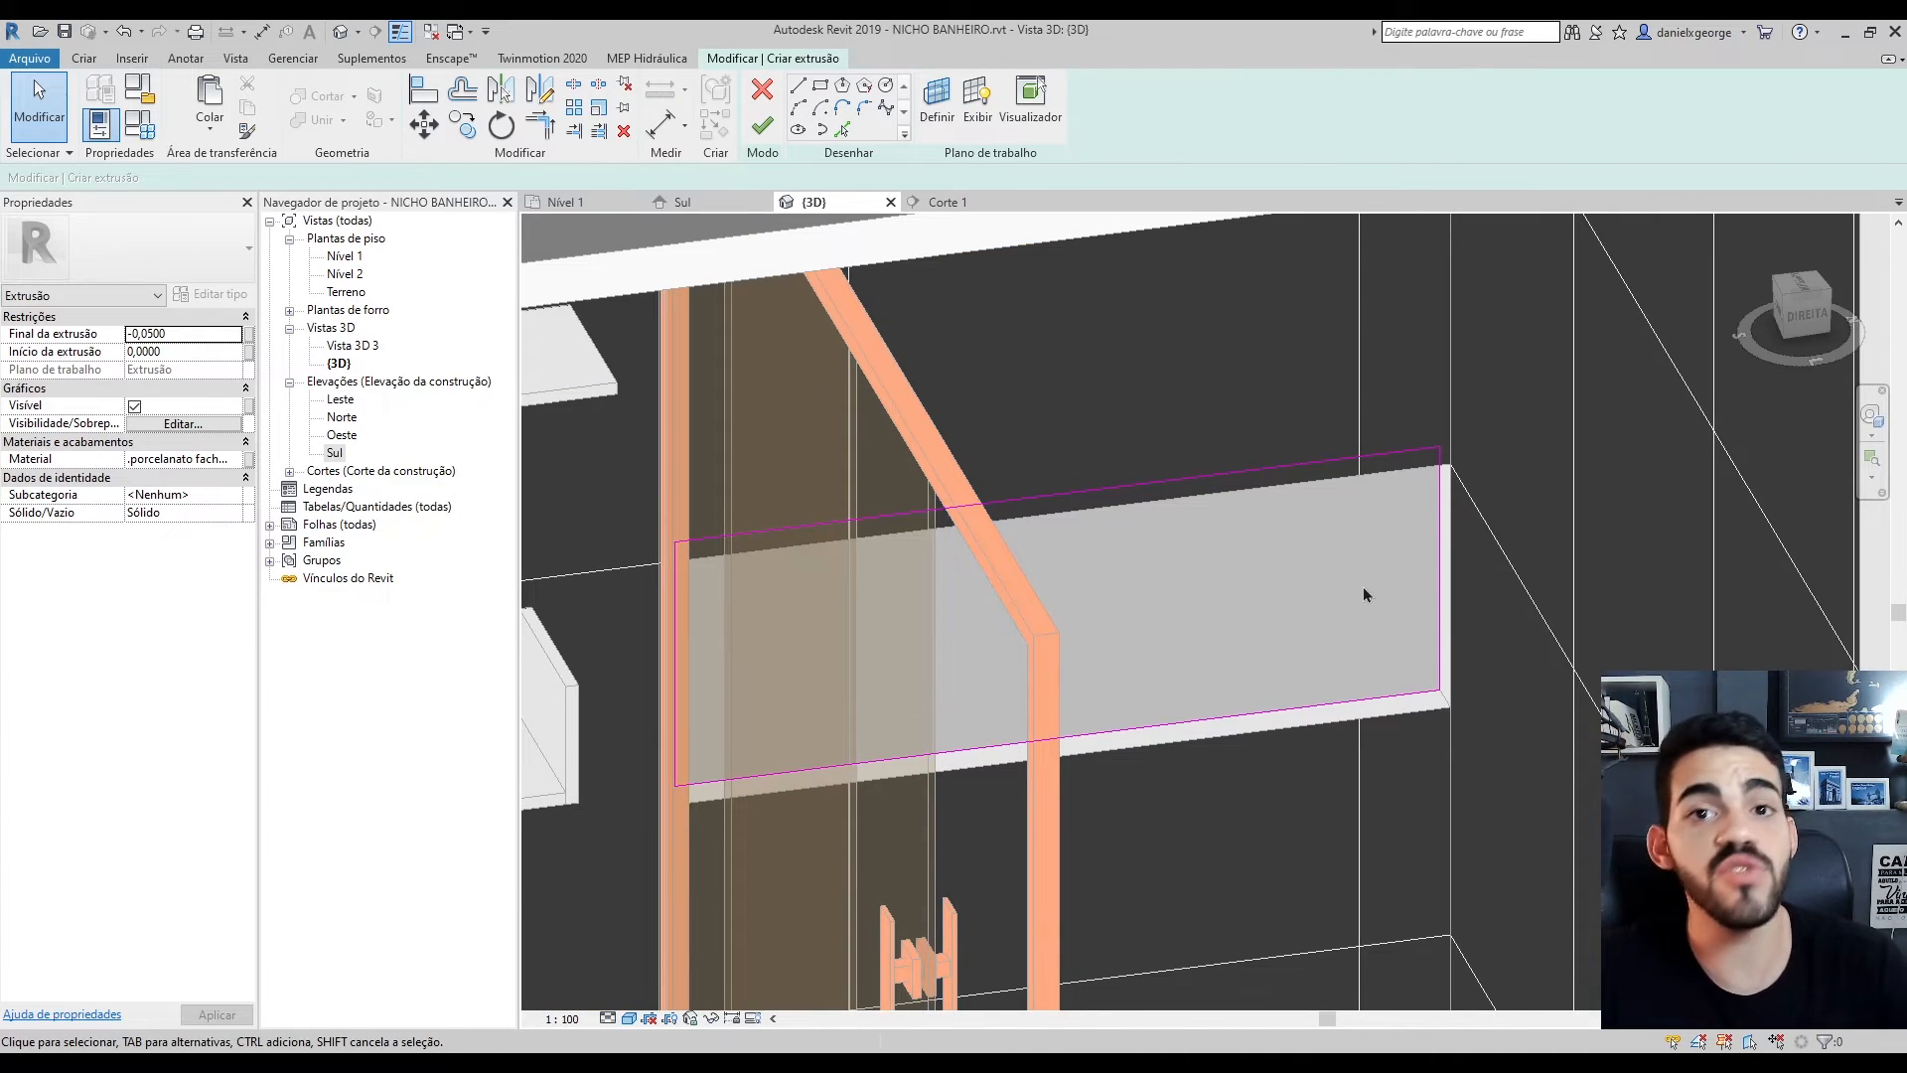
pyautogui.scroll(-4, 1292, 601)
pyautogui.keyDown('shift'); pyautogui.moveTo(1231, 617); pyautogui.dragTo(1351, 459, button='middle'); pyautogui.keyUp('shift')
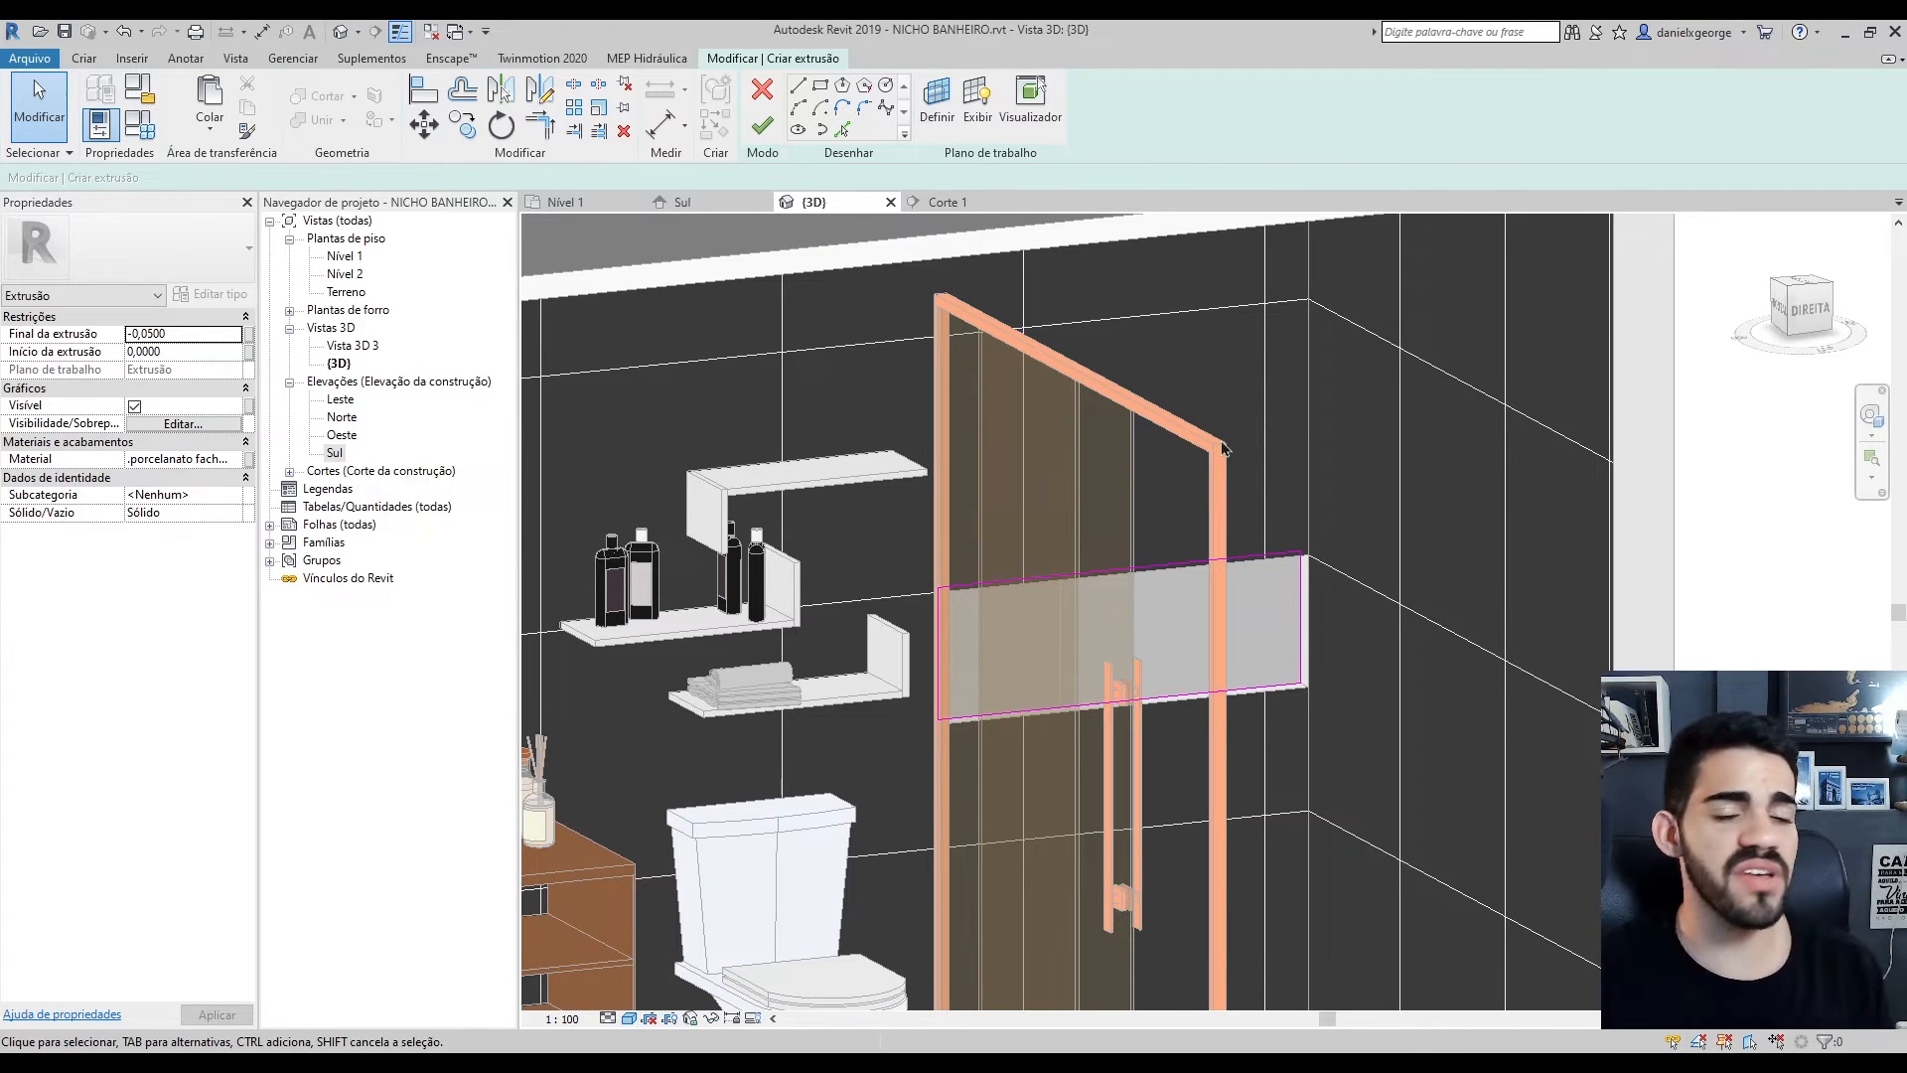
pyautogui.scroll(-4, 1224, 449)
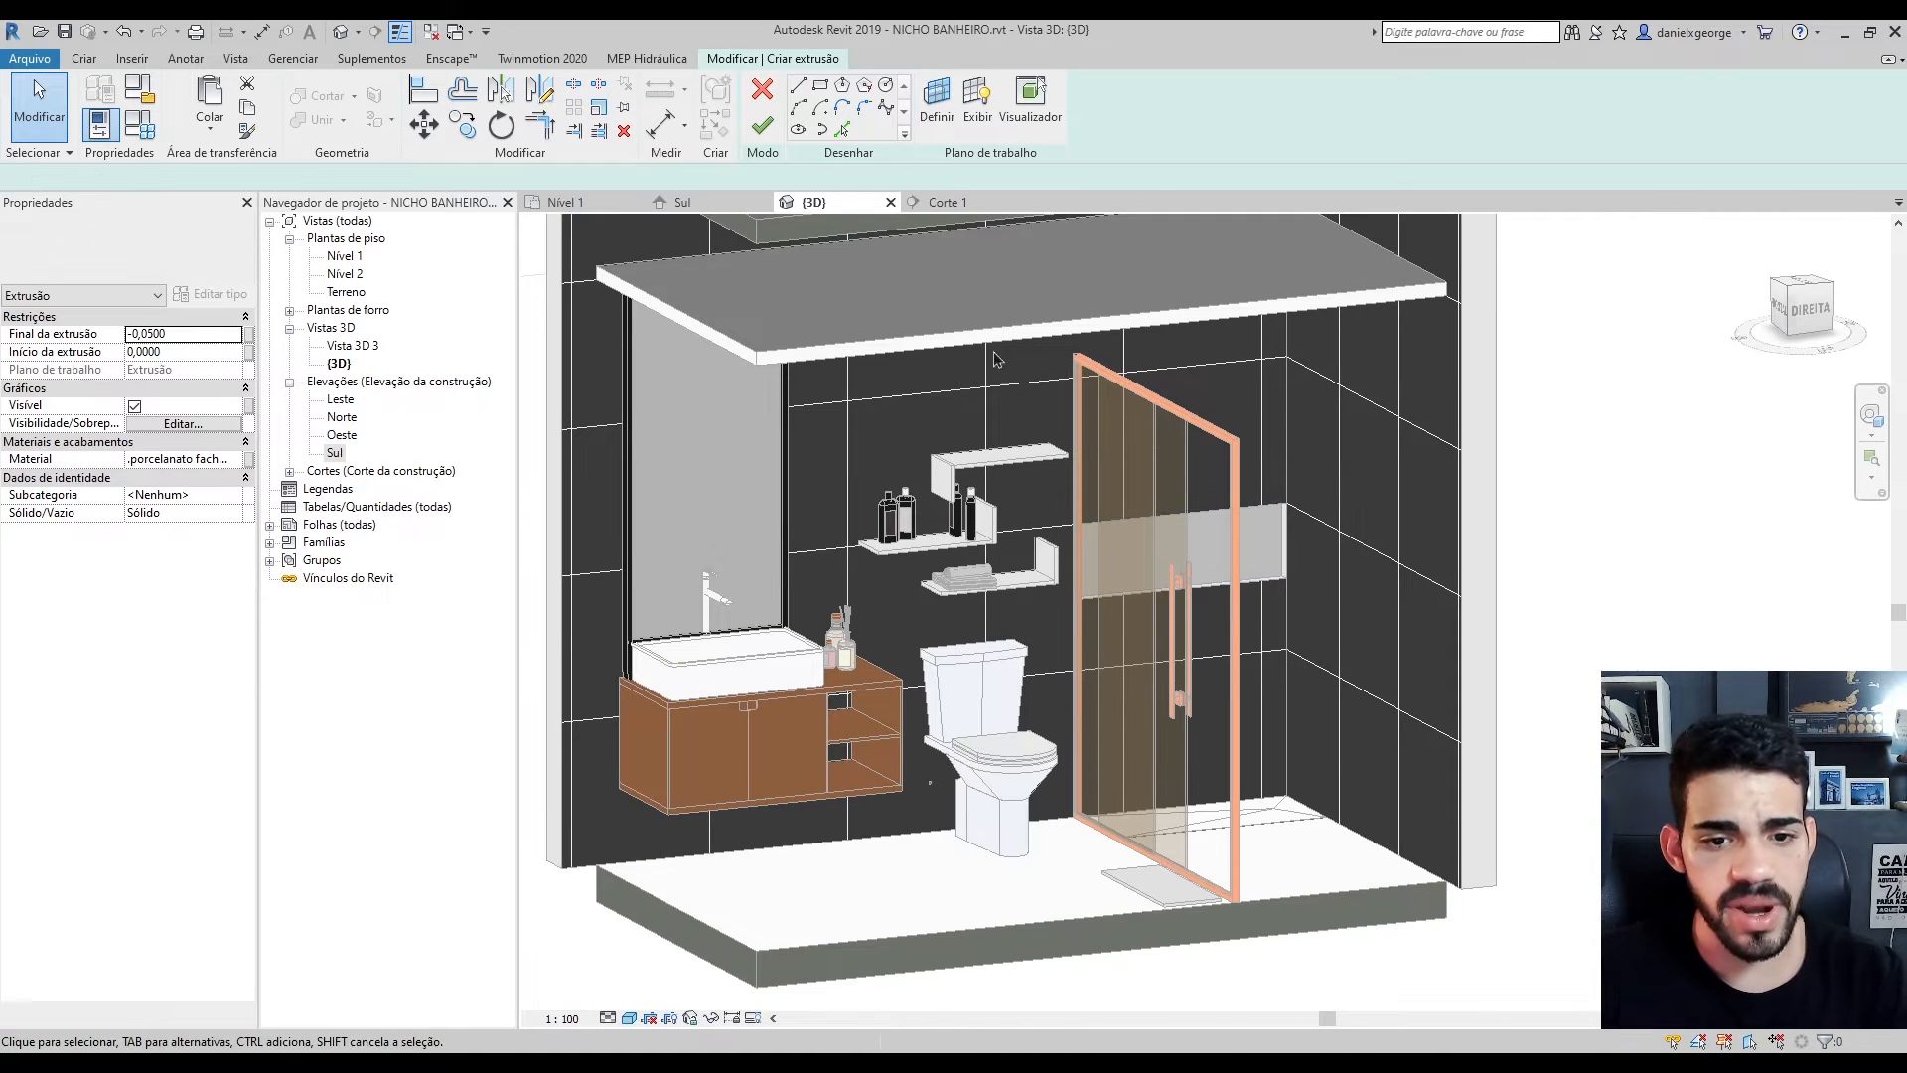
# Redefine the extrusion's work plane by picking the shower wall's face in the Corte 1 view
pyautogui.click(947, 202)
pyautogui.scroll(-2, 1461, 626)
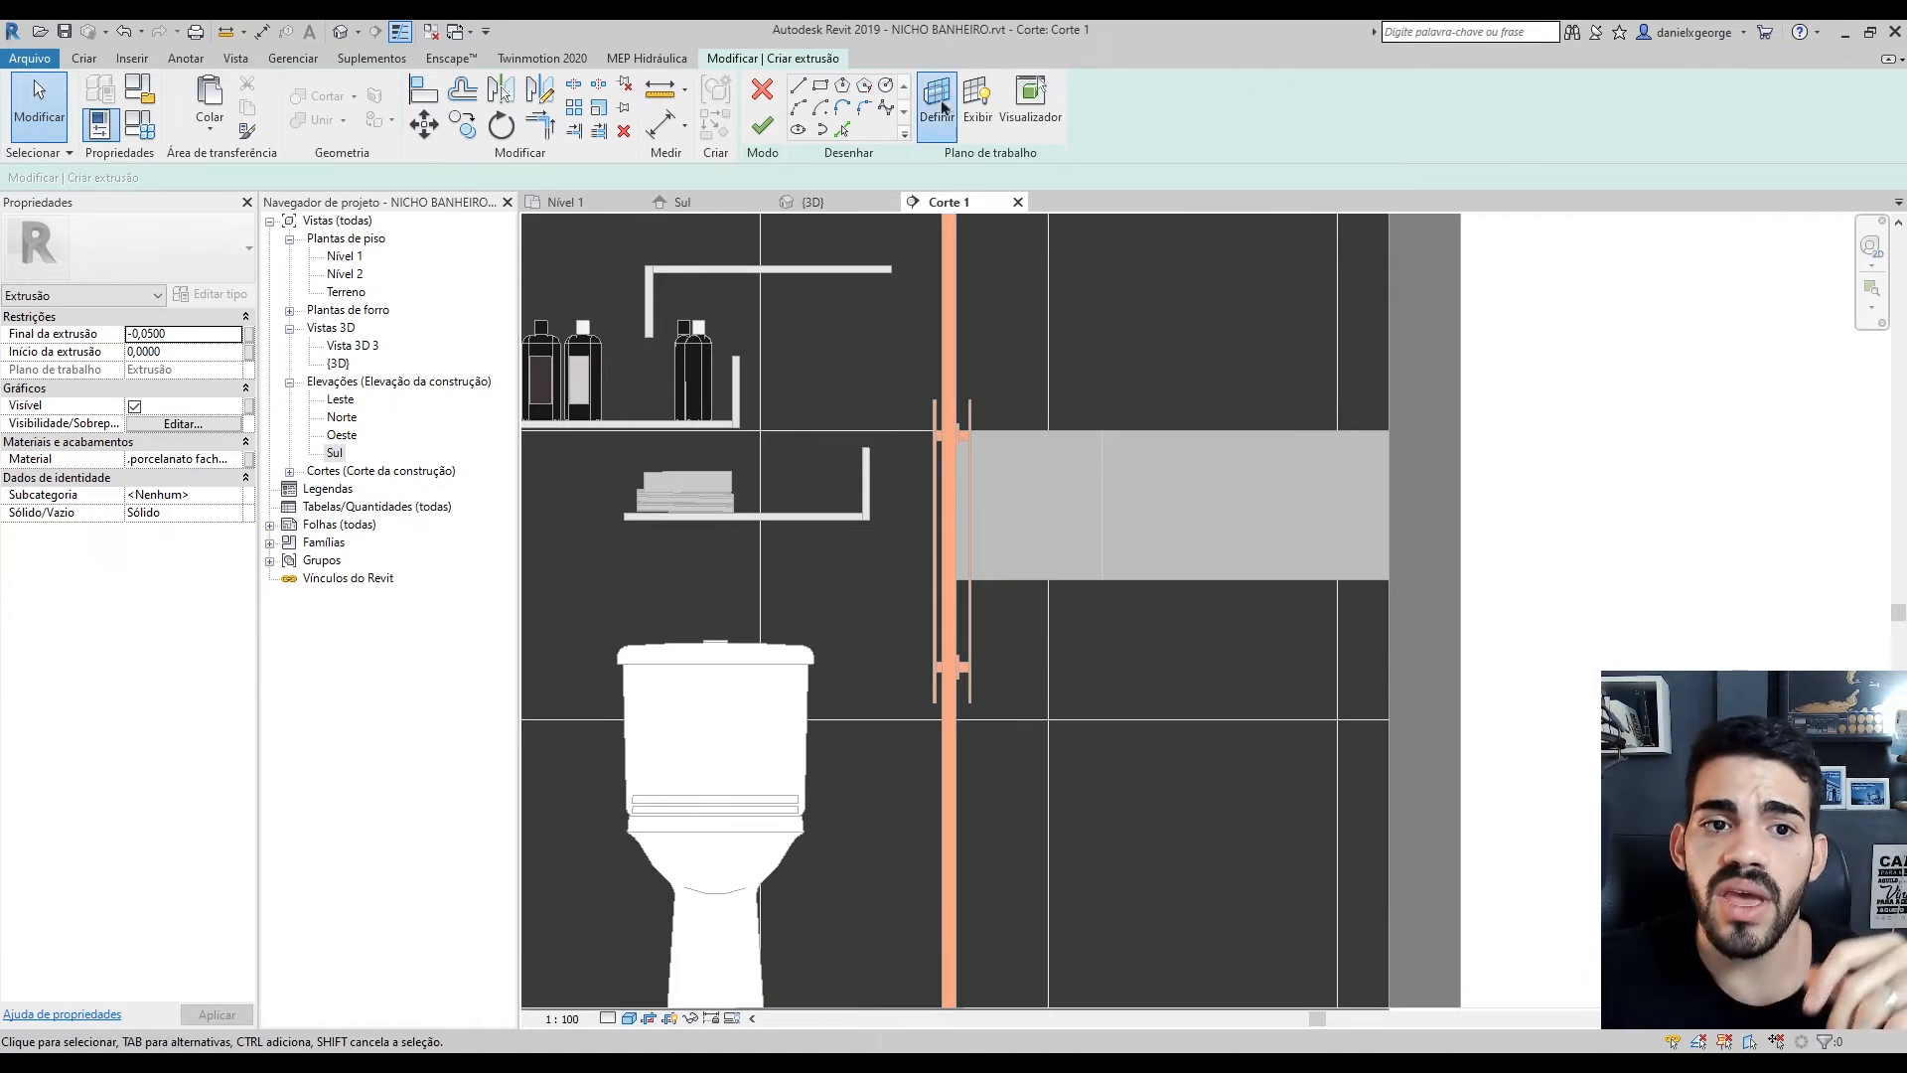
pyautogui.click(937, 104)
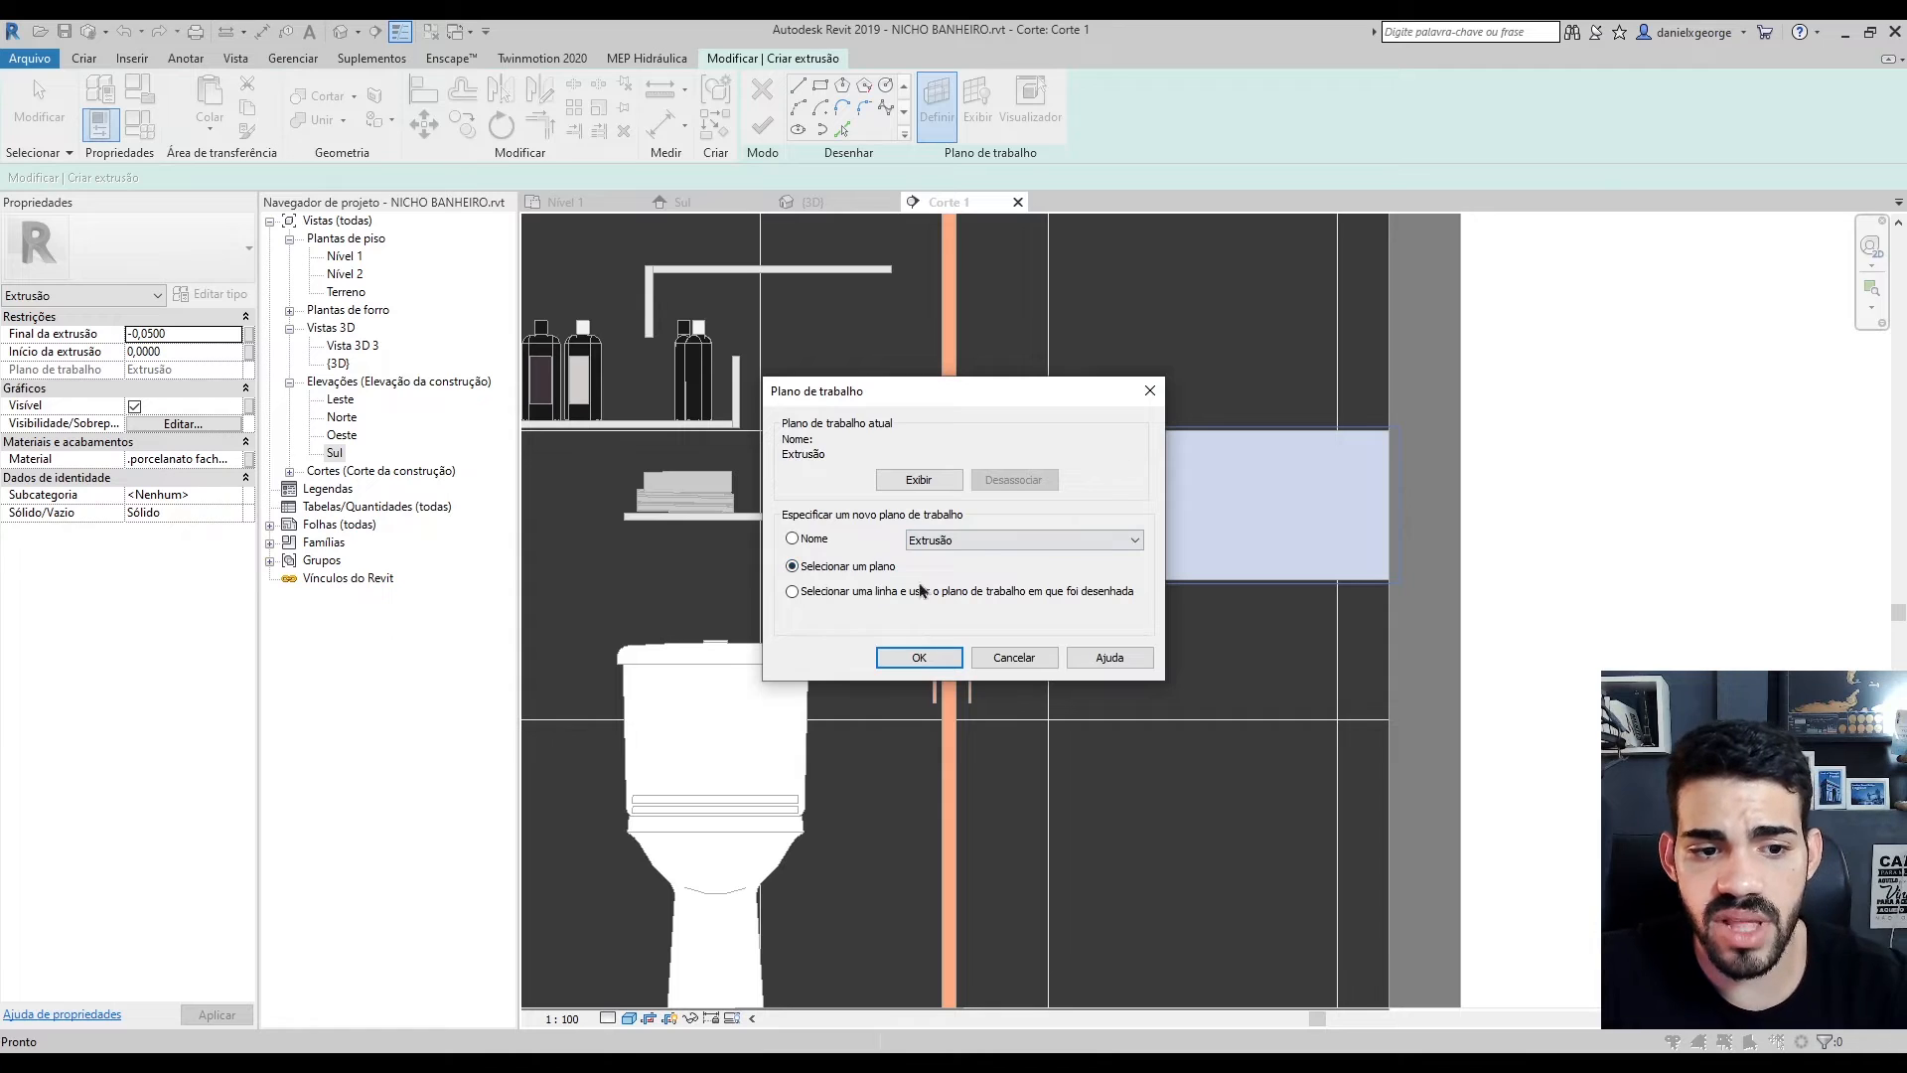
pyautogui.click(919, 658)
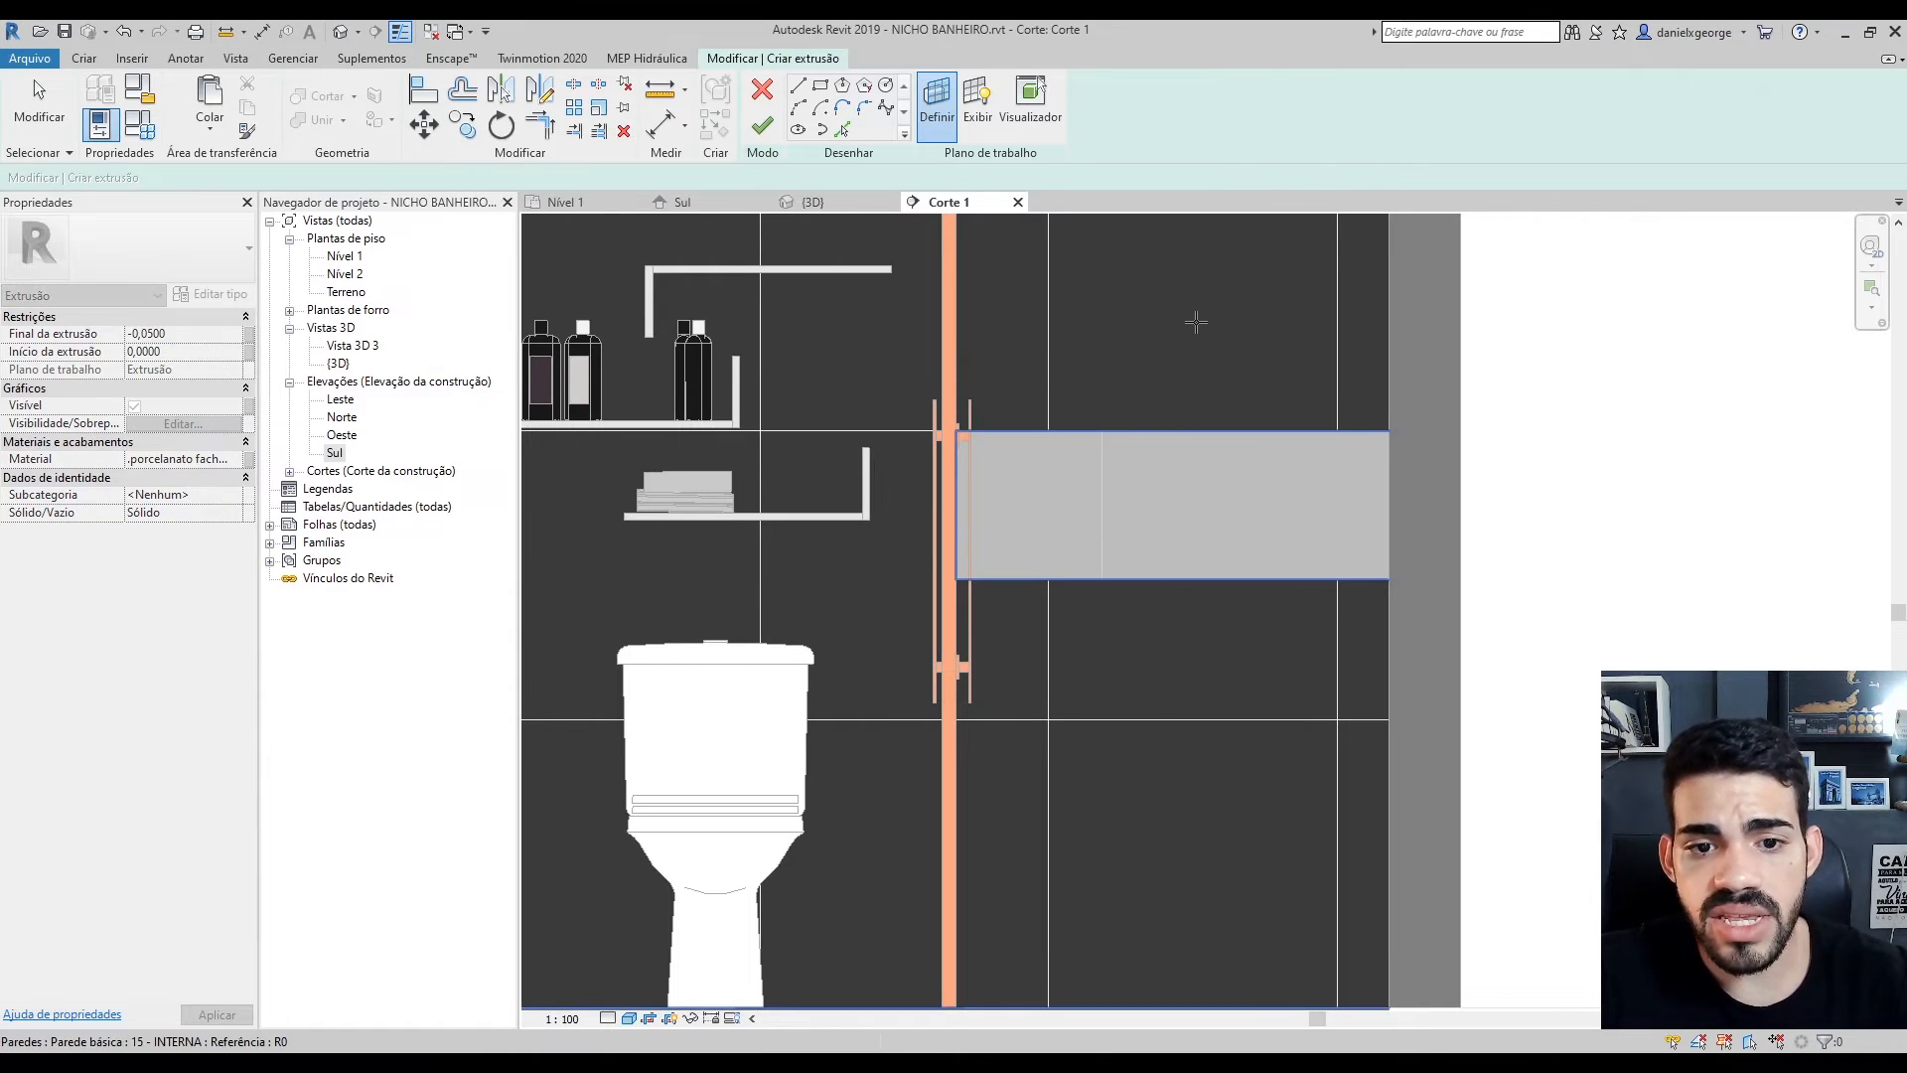
pyautogui.click(1207, 336)
# Sketch a rectangle along the niche's full outline on the wall face, corner to corner
pyautogui.click(819, 86)
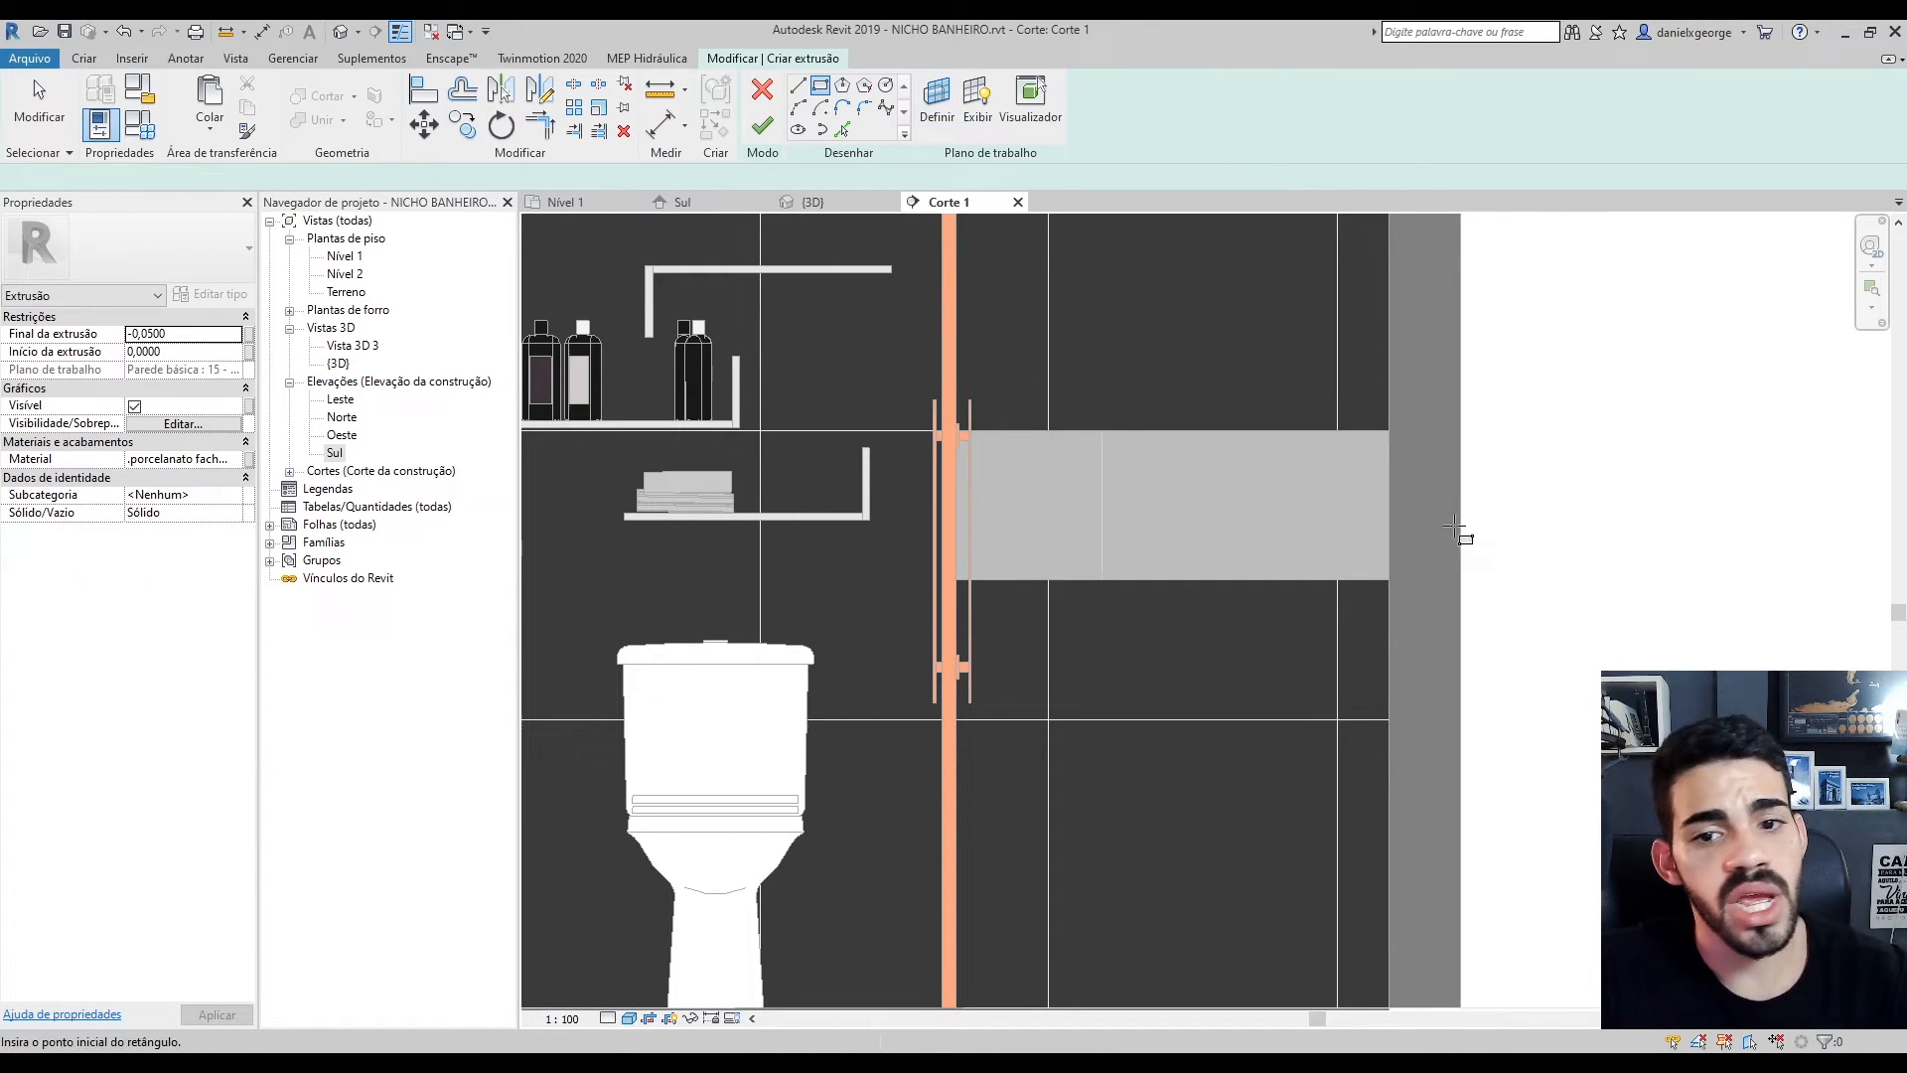
pyautogui.click(1389, 430)
pyautogui.click(957, 579)
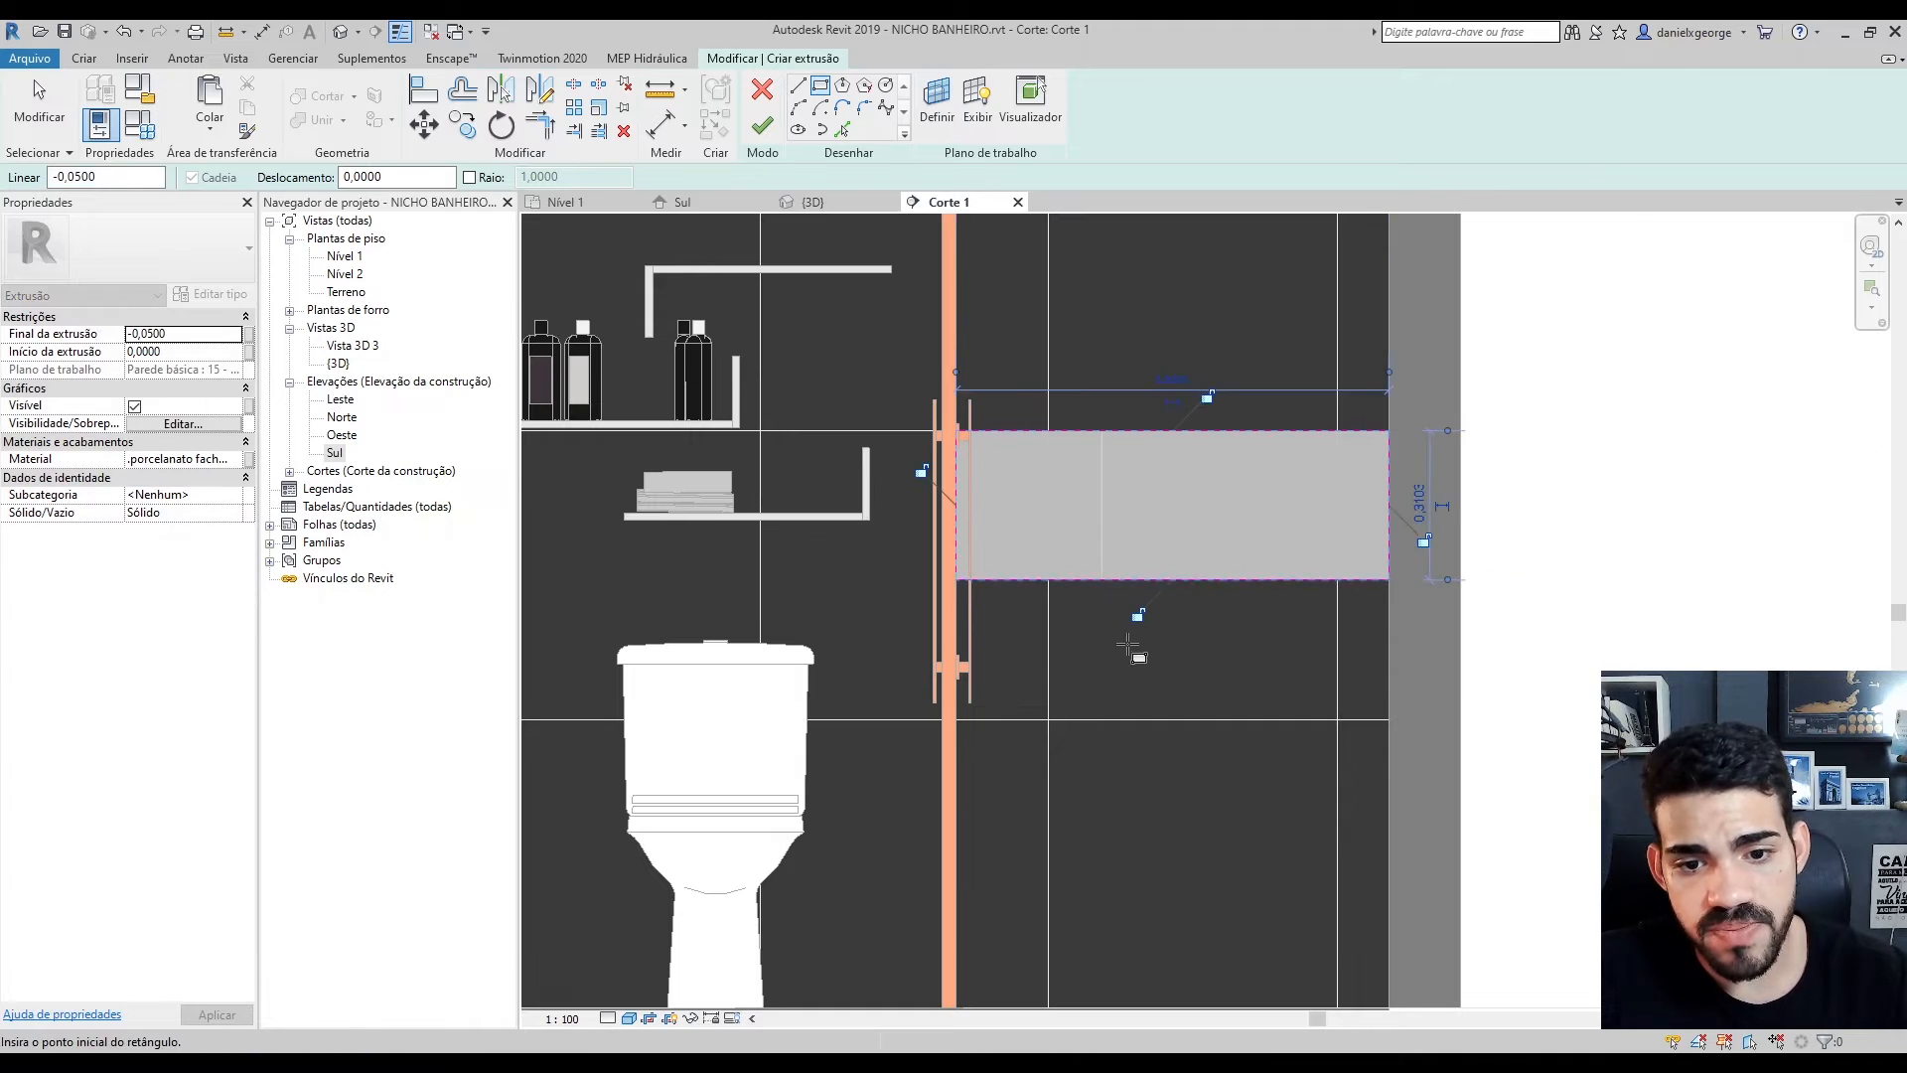
pyautogui.press('Escape')
pyautogui.scroll(2, 1128, 643)
pyautogui.moveTo(1126, 611); pyautogui.dragTo(1123, 760, button='middle')
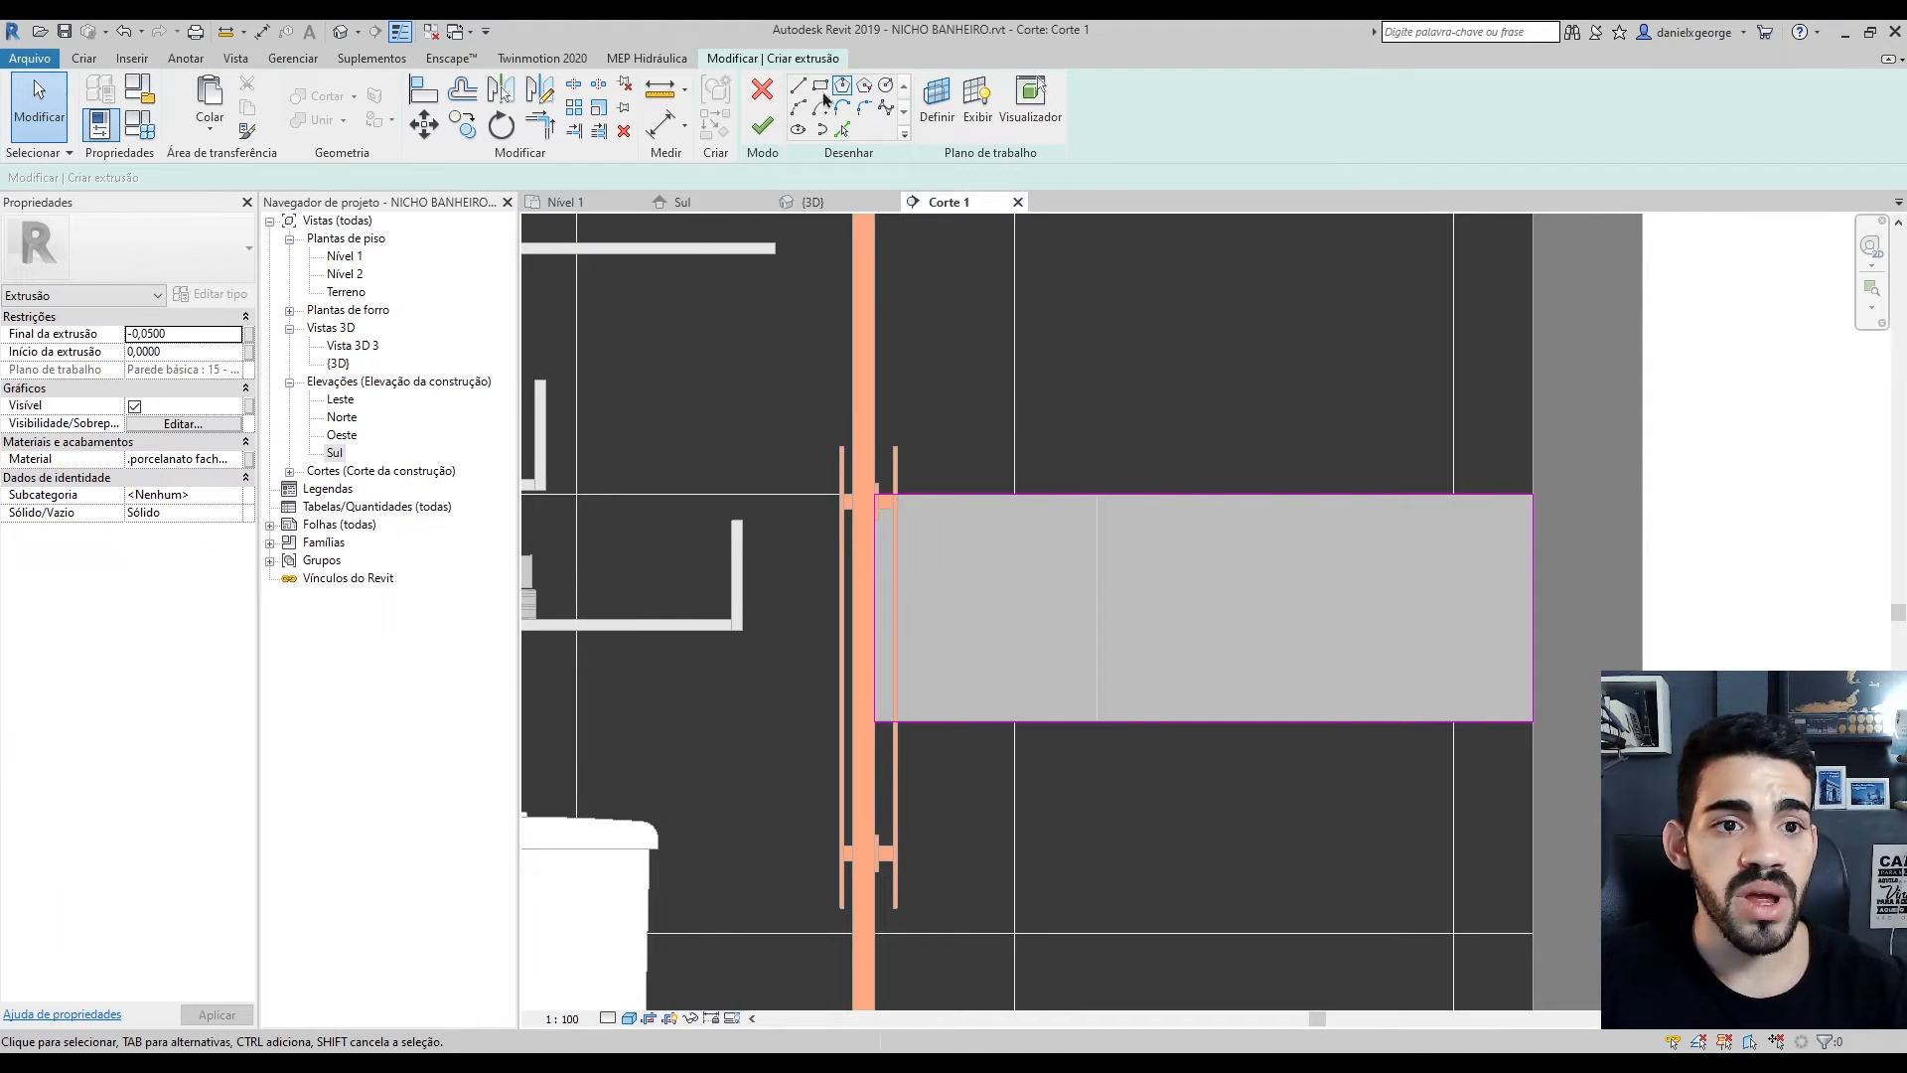
# Sketch a second rectangle inside the niche outline with a 0,0050 m inward offset to form the lining frame
pyautogui.click(817, 87)
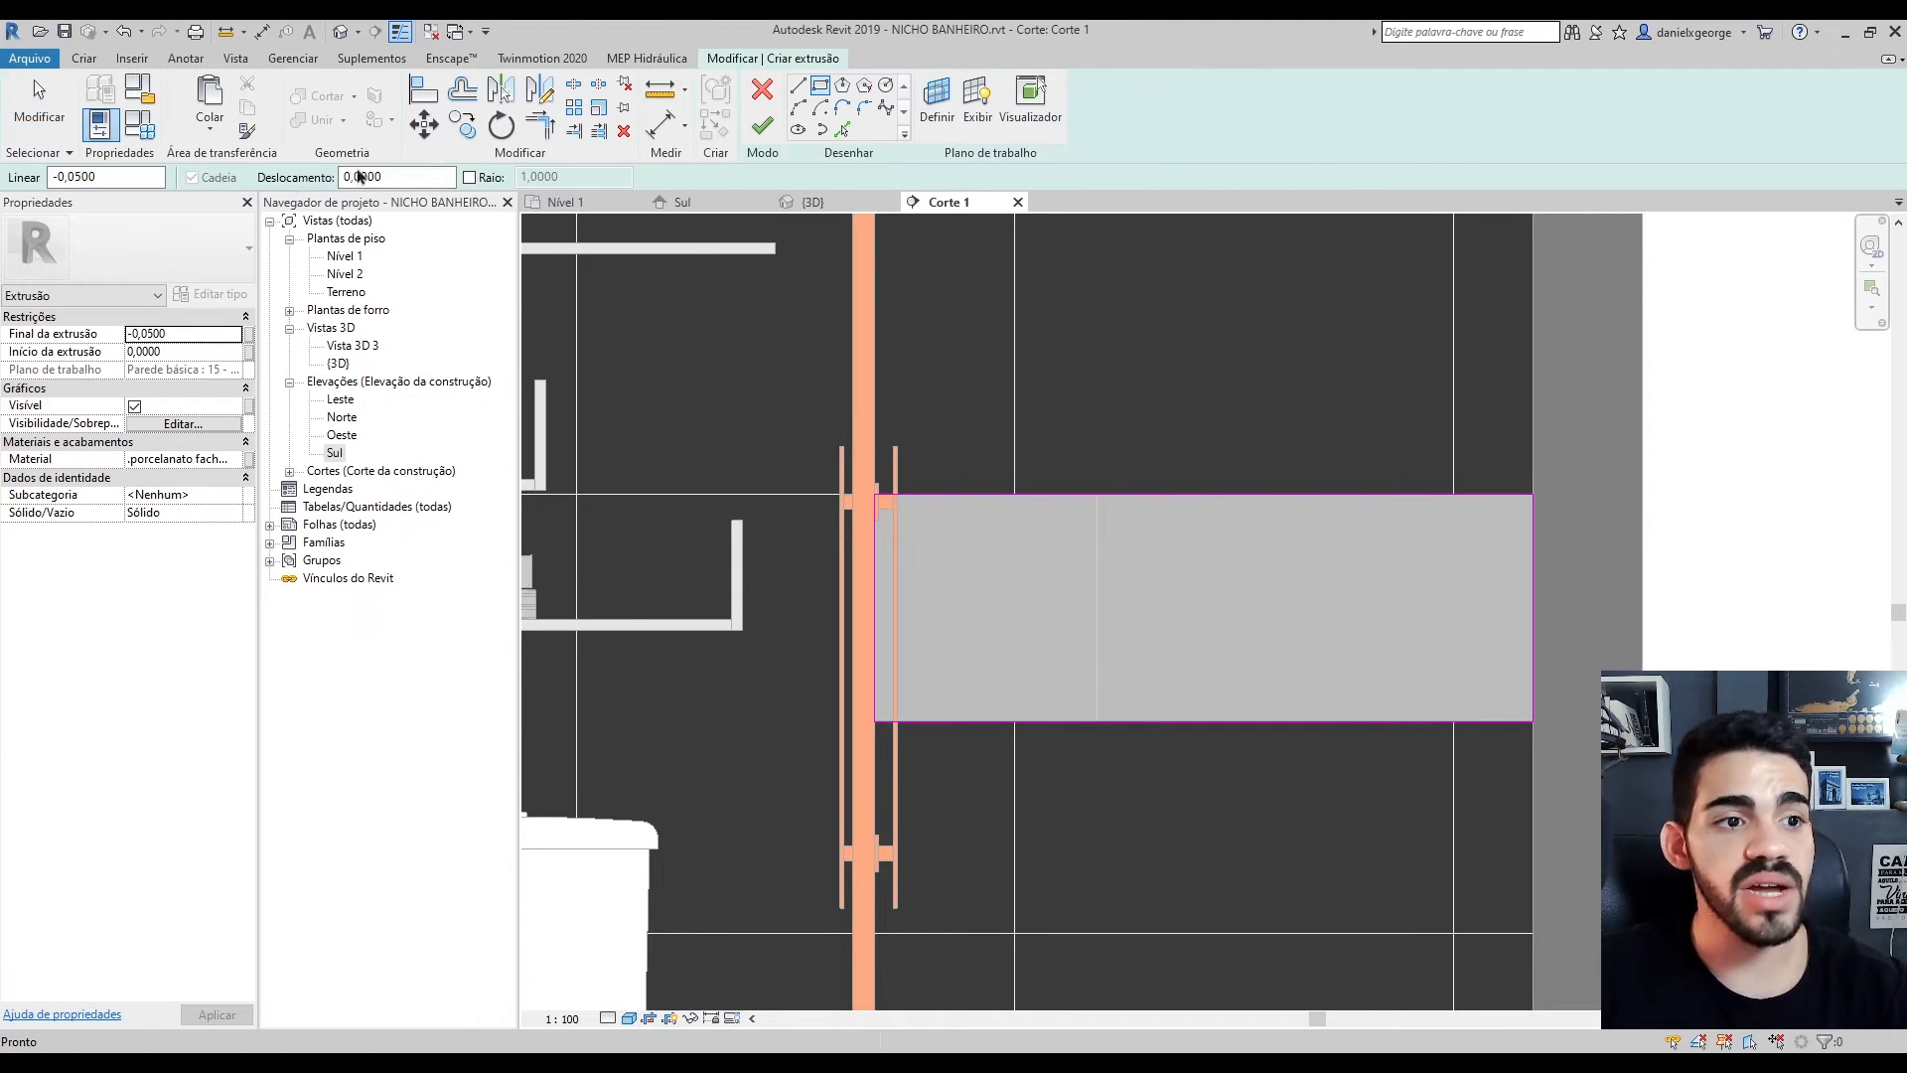
pyautogui.doubleClick(433, 176)
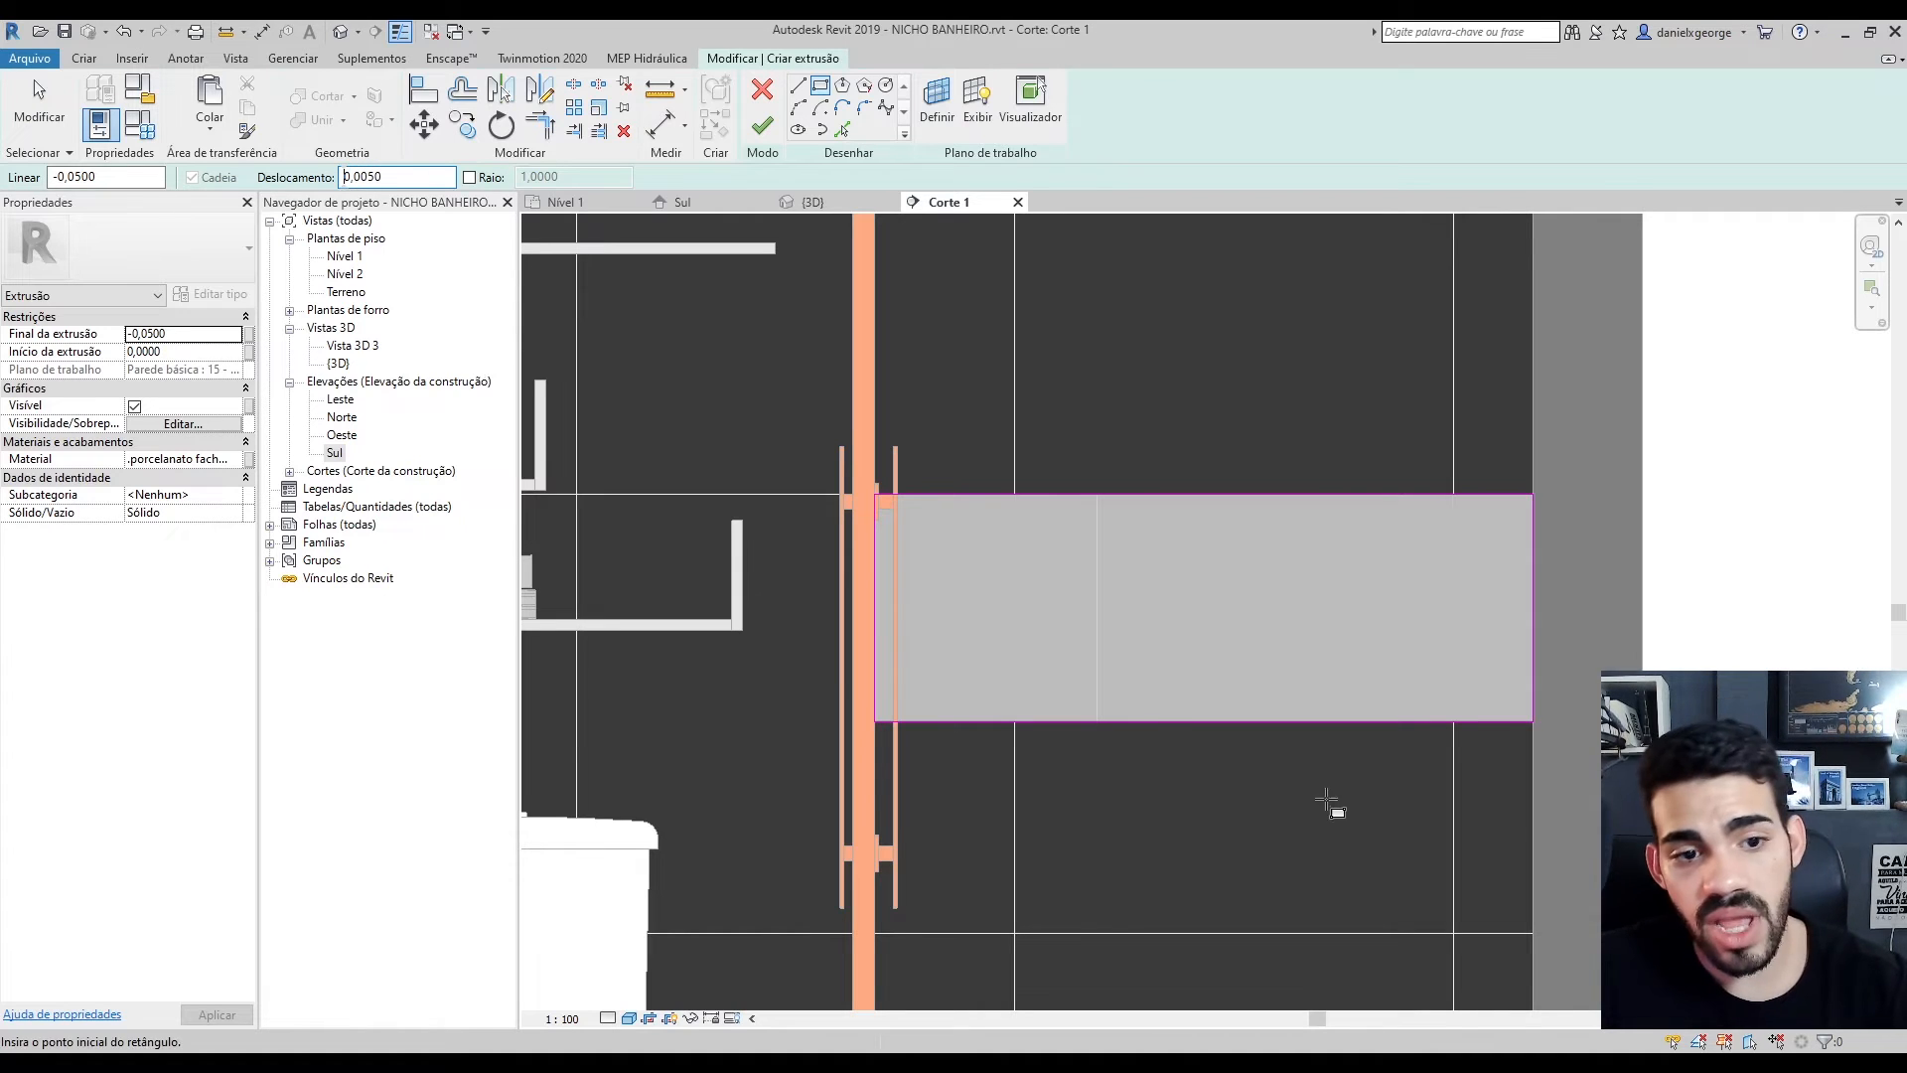
pyautogui.click(1535, 493)
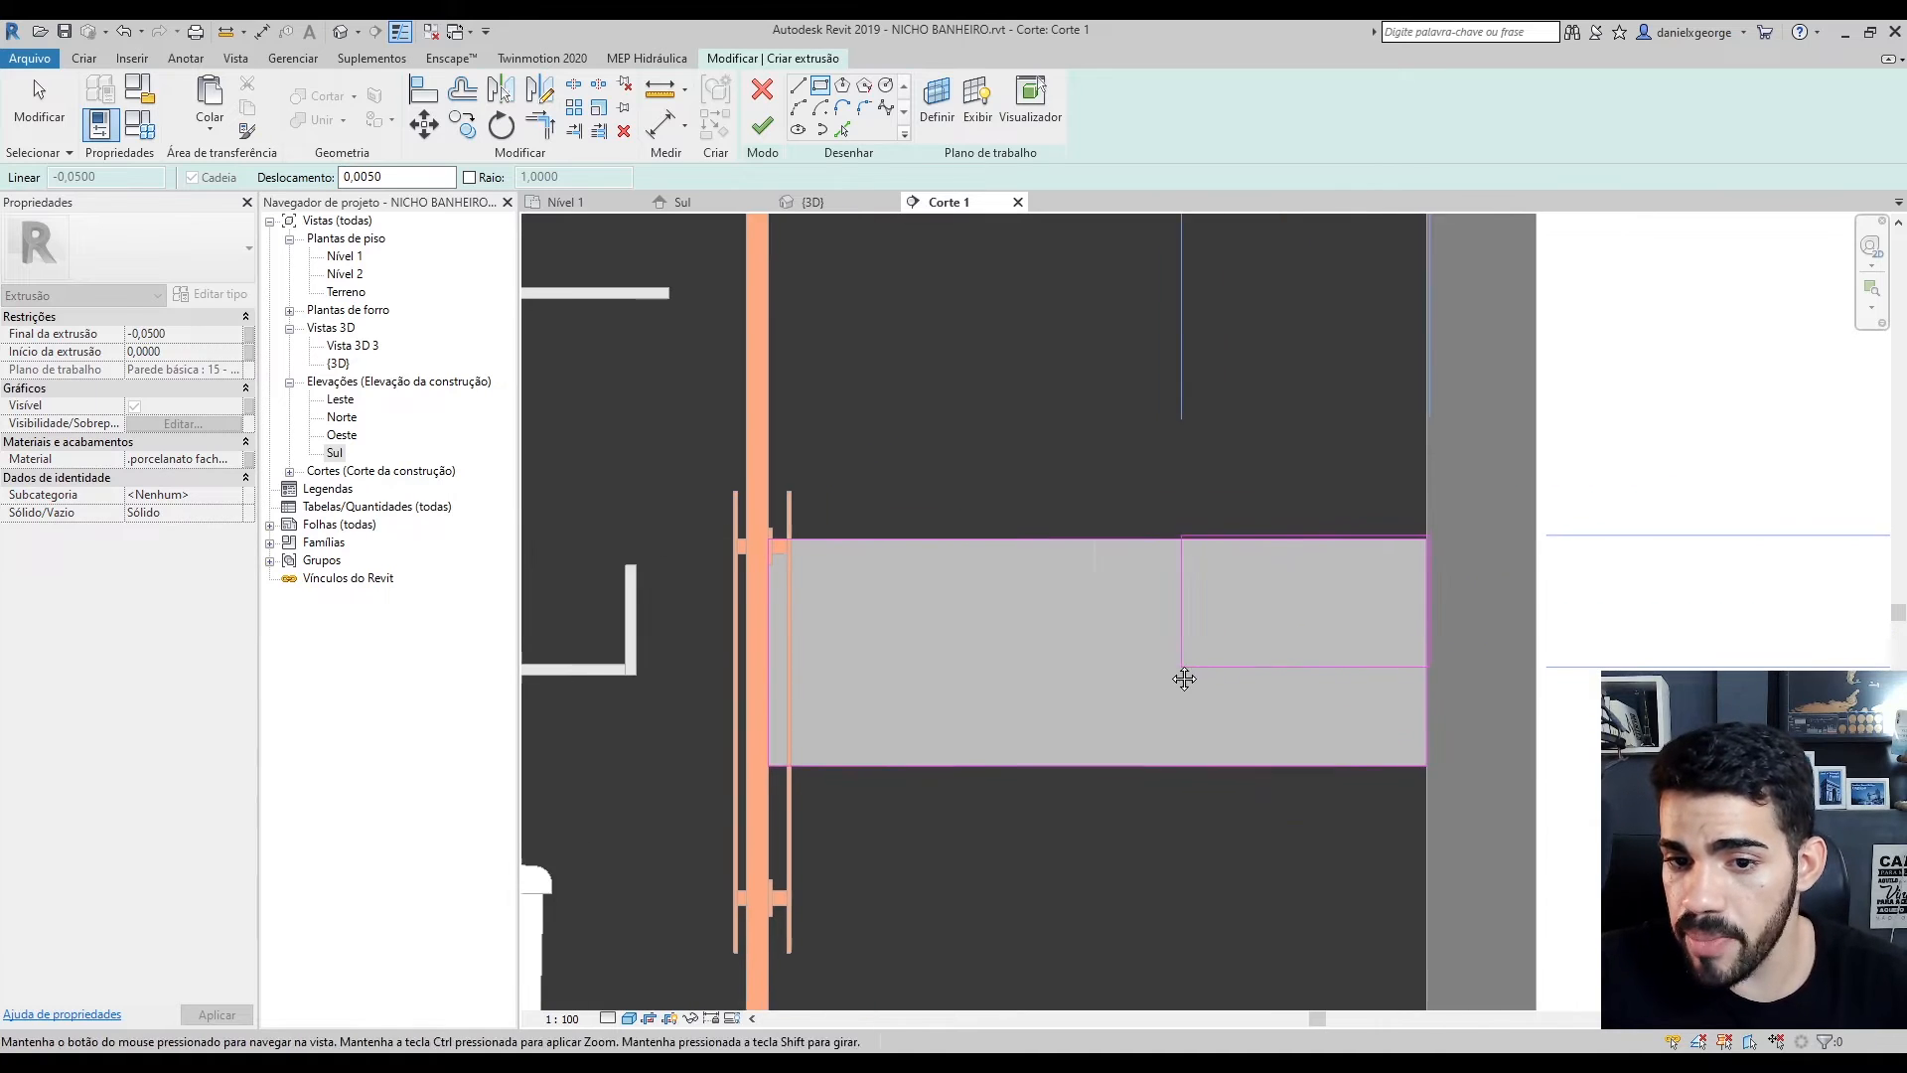
pyautogui.scroll(4, 1184, 668)
pyautogui.scroll(-3, 1166, 657)
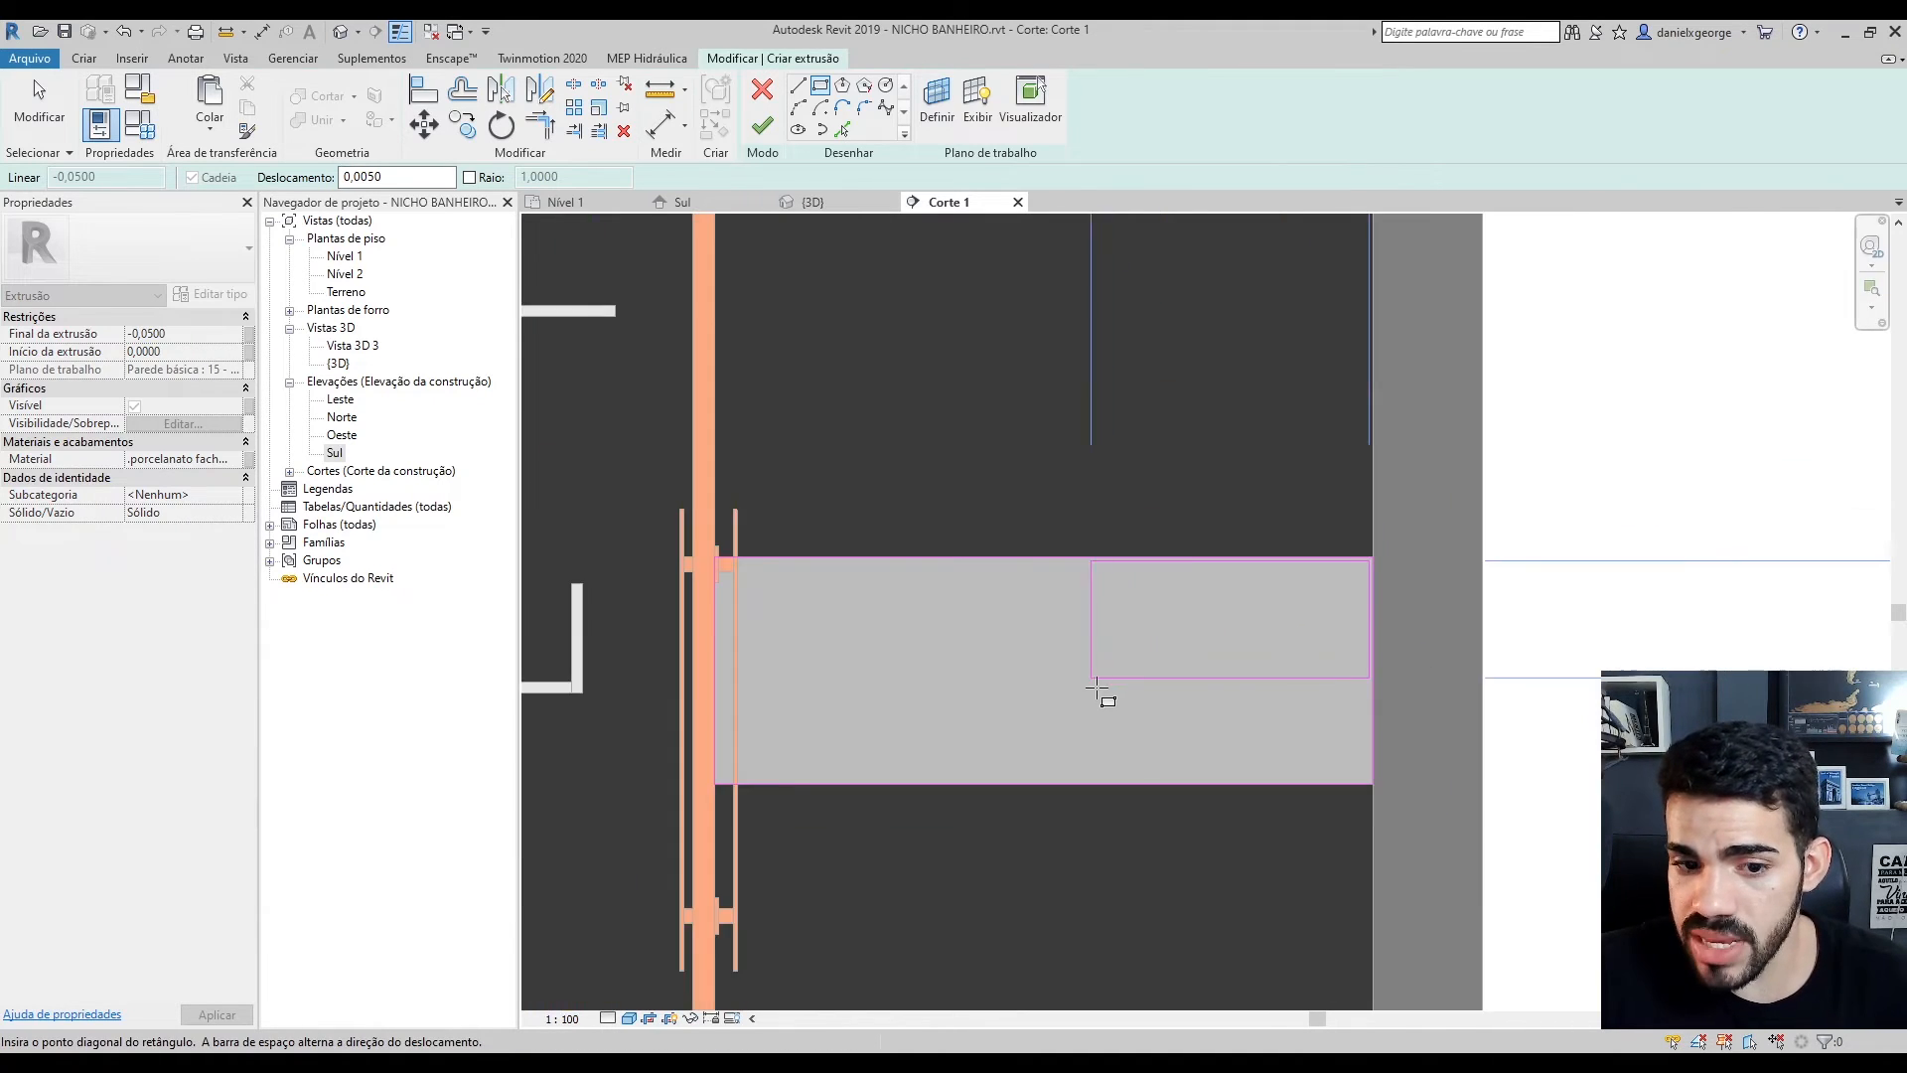
pyautogui.scroll(5, 1270, 780)
pyautogui.click(1122, 686)
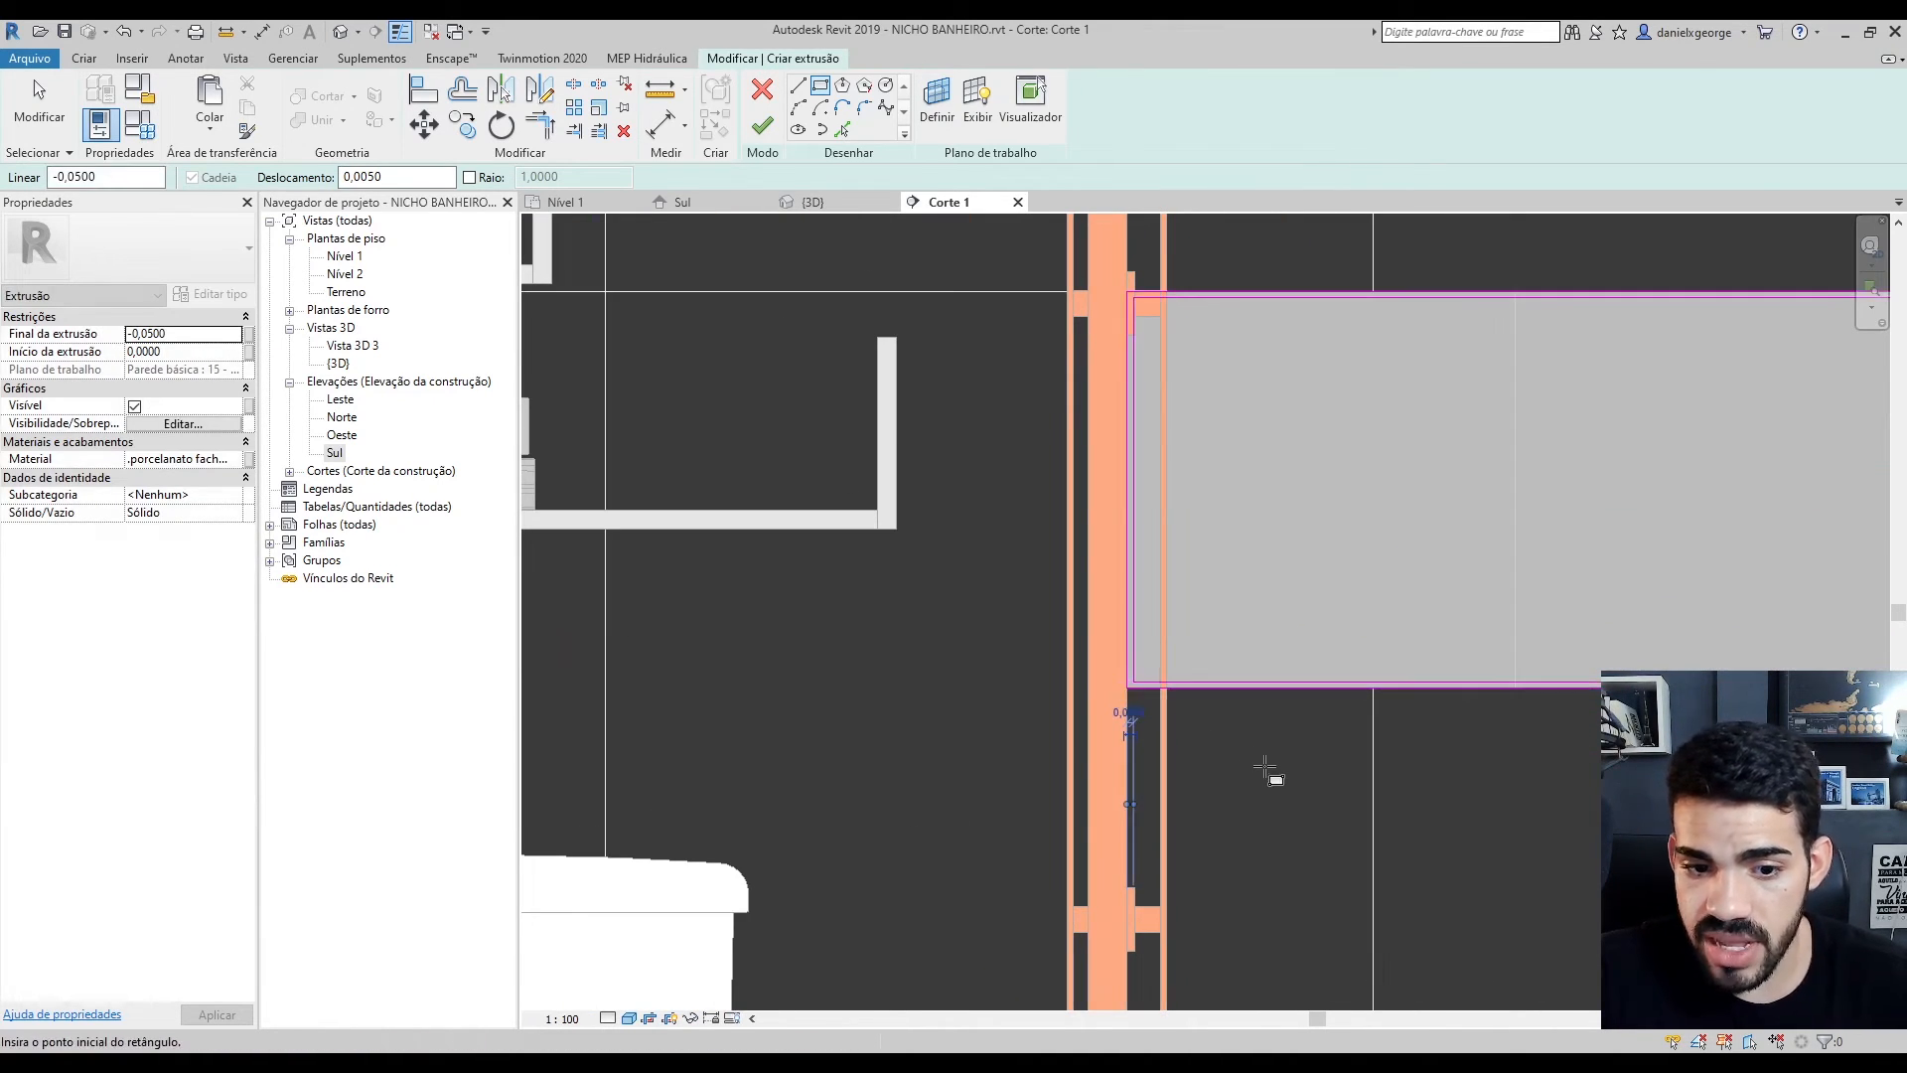
pyautogui.scroll(-3, 1265, 775)
pyautogui.scroll(6, 1375, 826)
pyautogui.press('Escape')
pyautogui.press('Escape')
pyautogui.scroll(-5, 1331, 785)
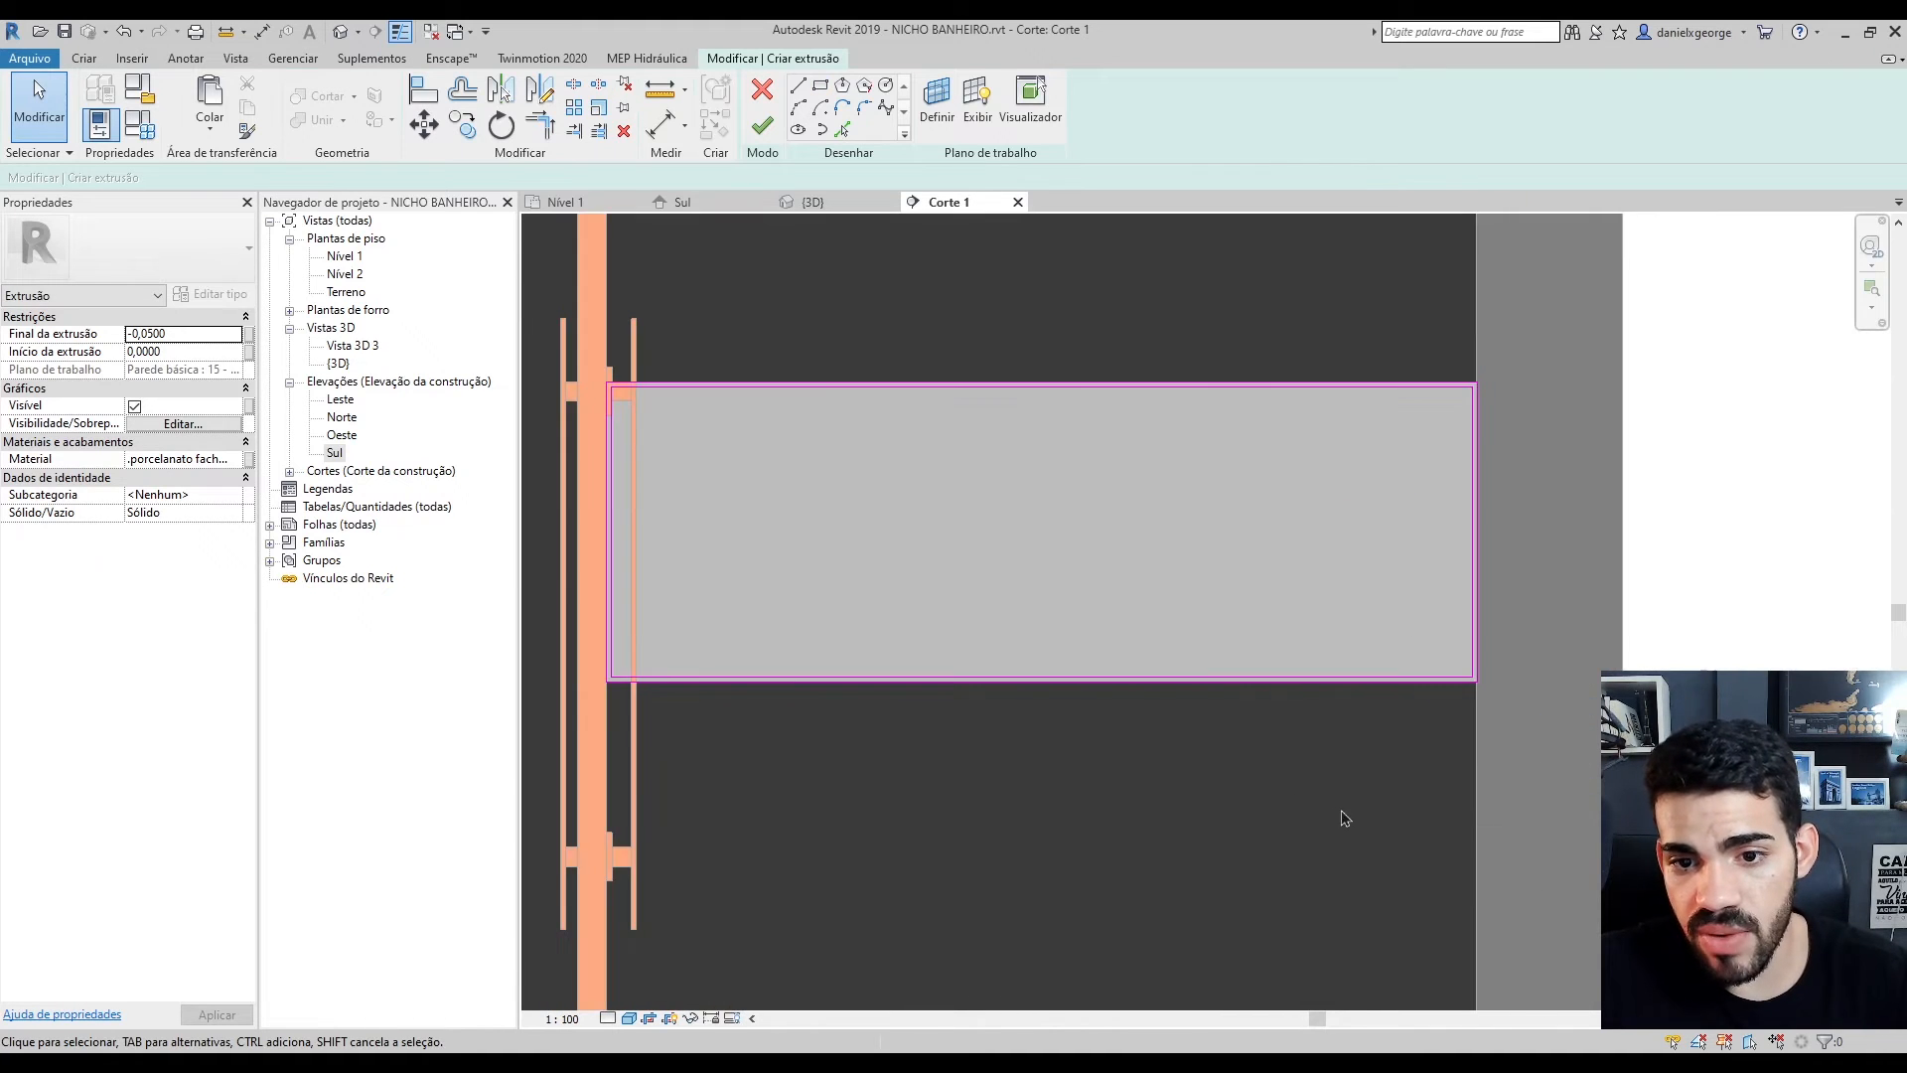
pyautogui.scroll(3, 1326, 477)
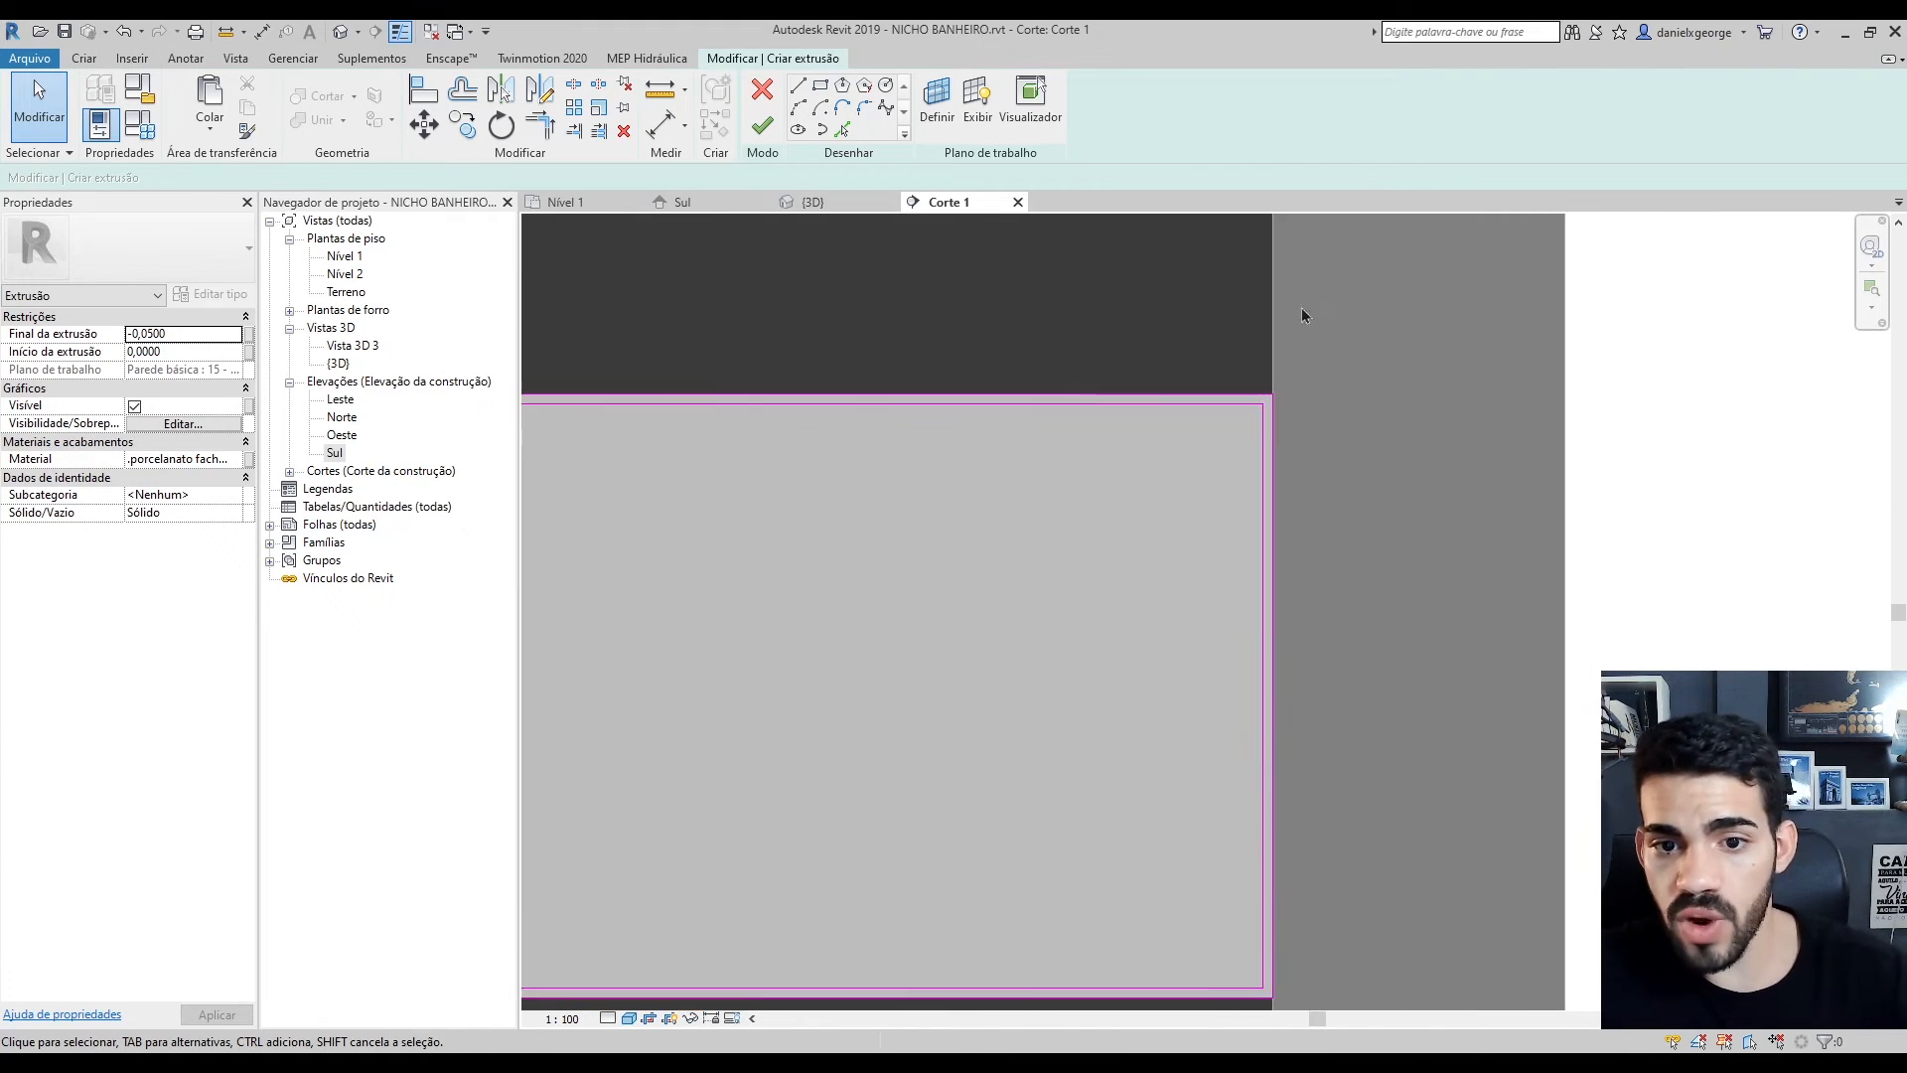
pyautogui.scroll(-2, 994, 695)
pyautogui.scroll(-1, 1362, 741)
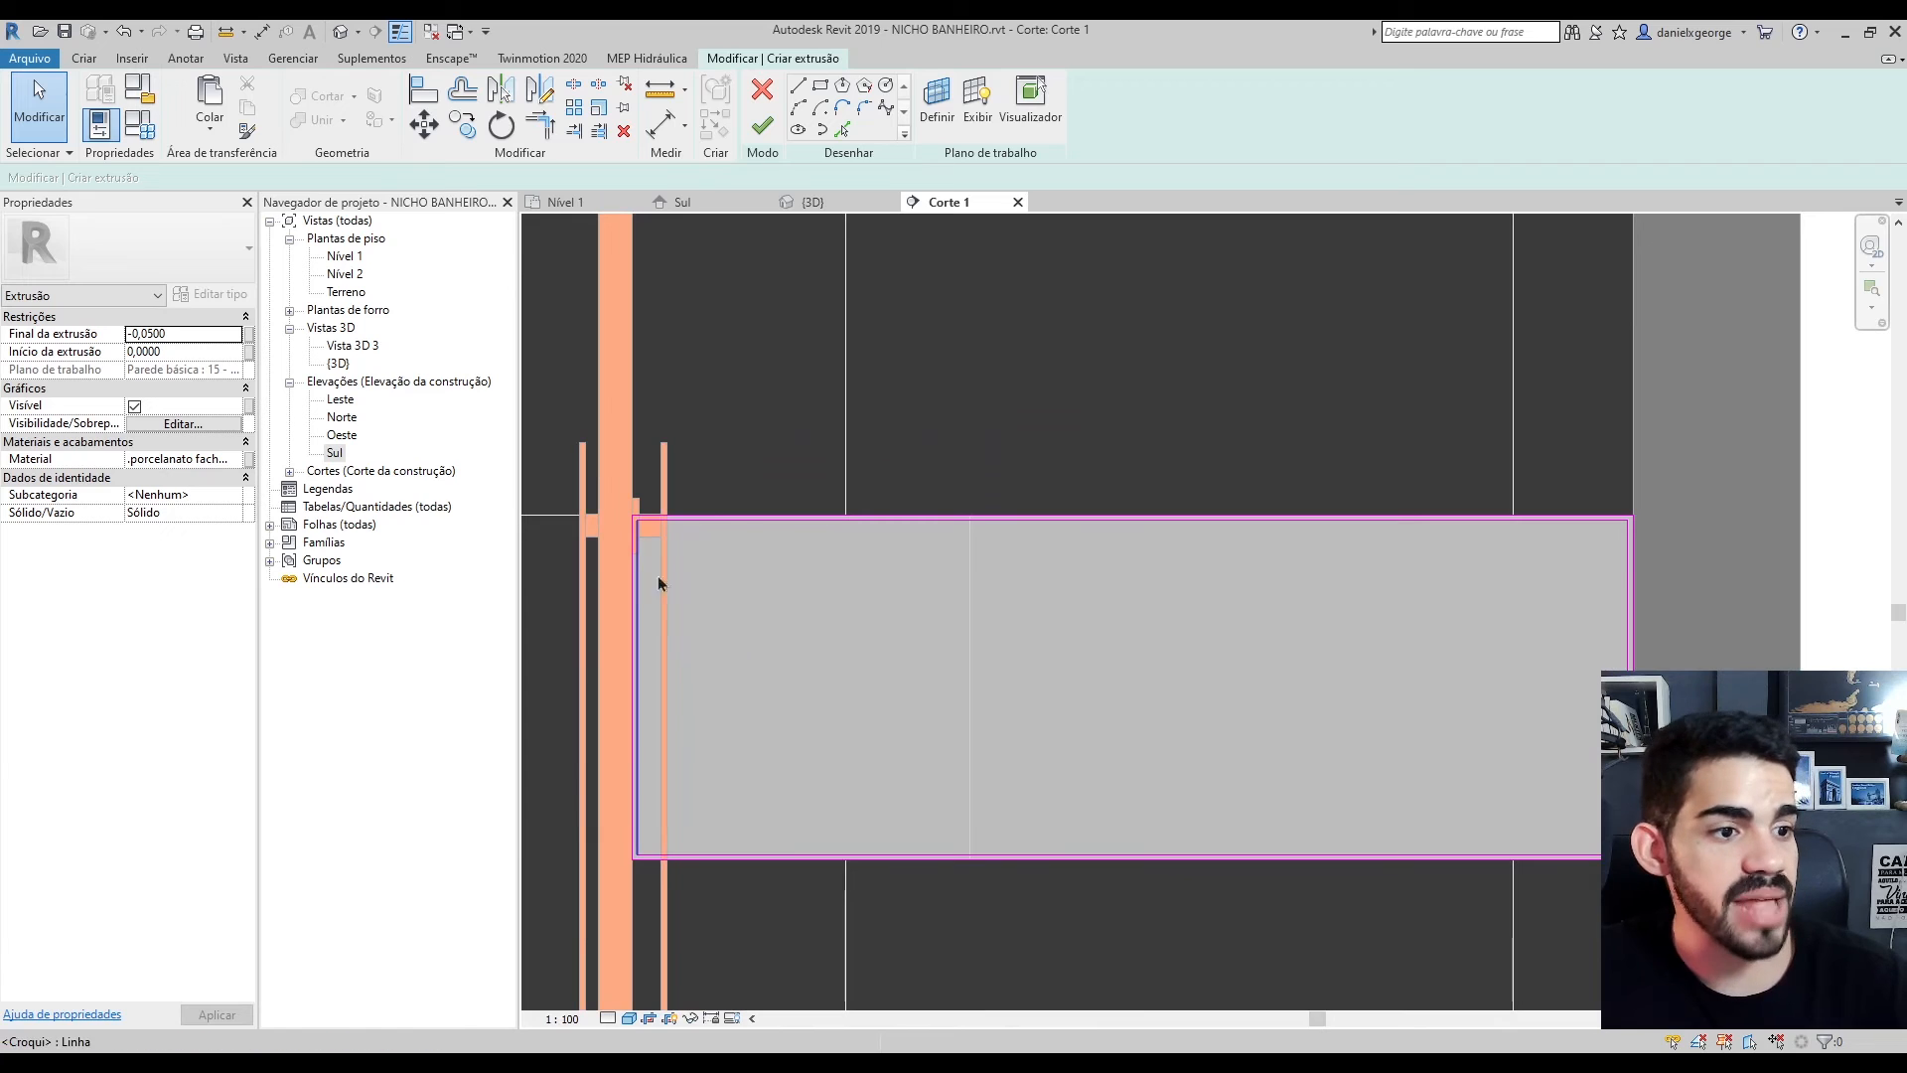
# Check the lining frame's material and double outline, and finish the extrusion sketch in the {3D} view
pyautogui.click(157, 460)
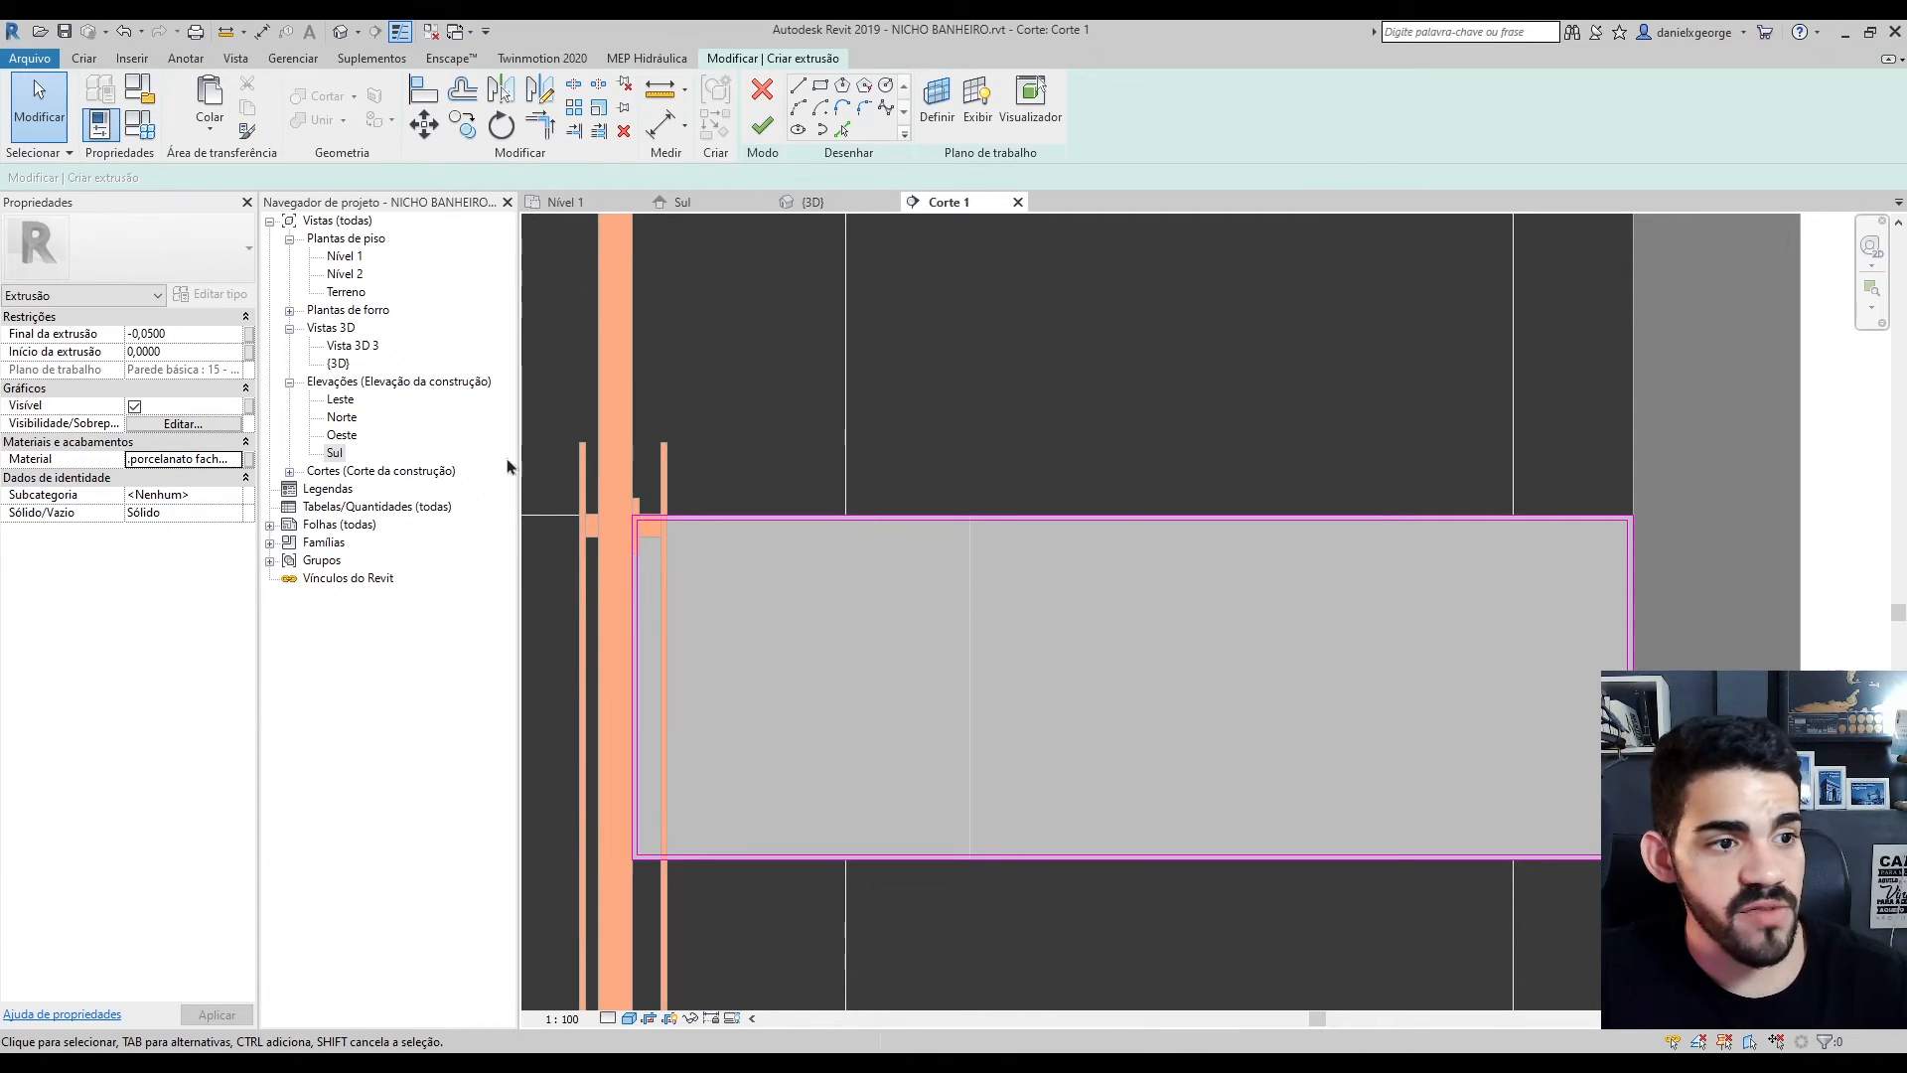
pyautogui.click(810, 199)
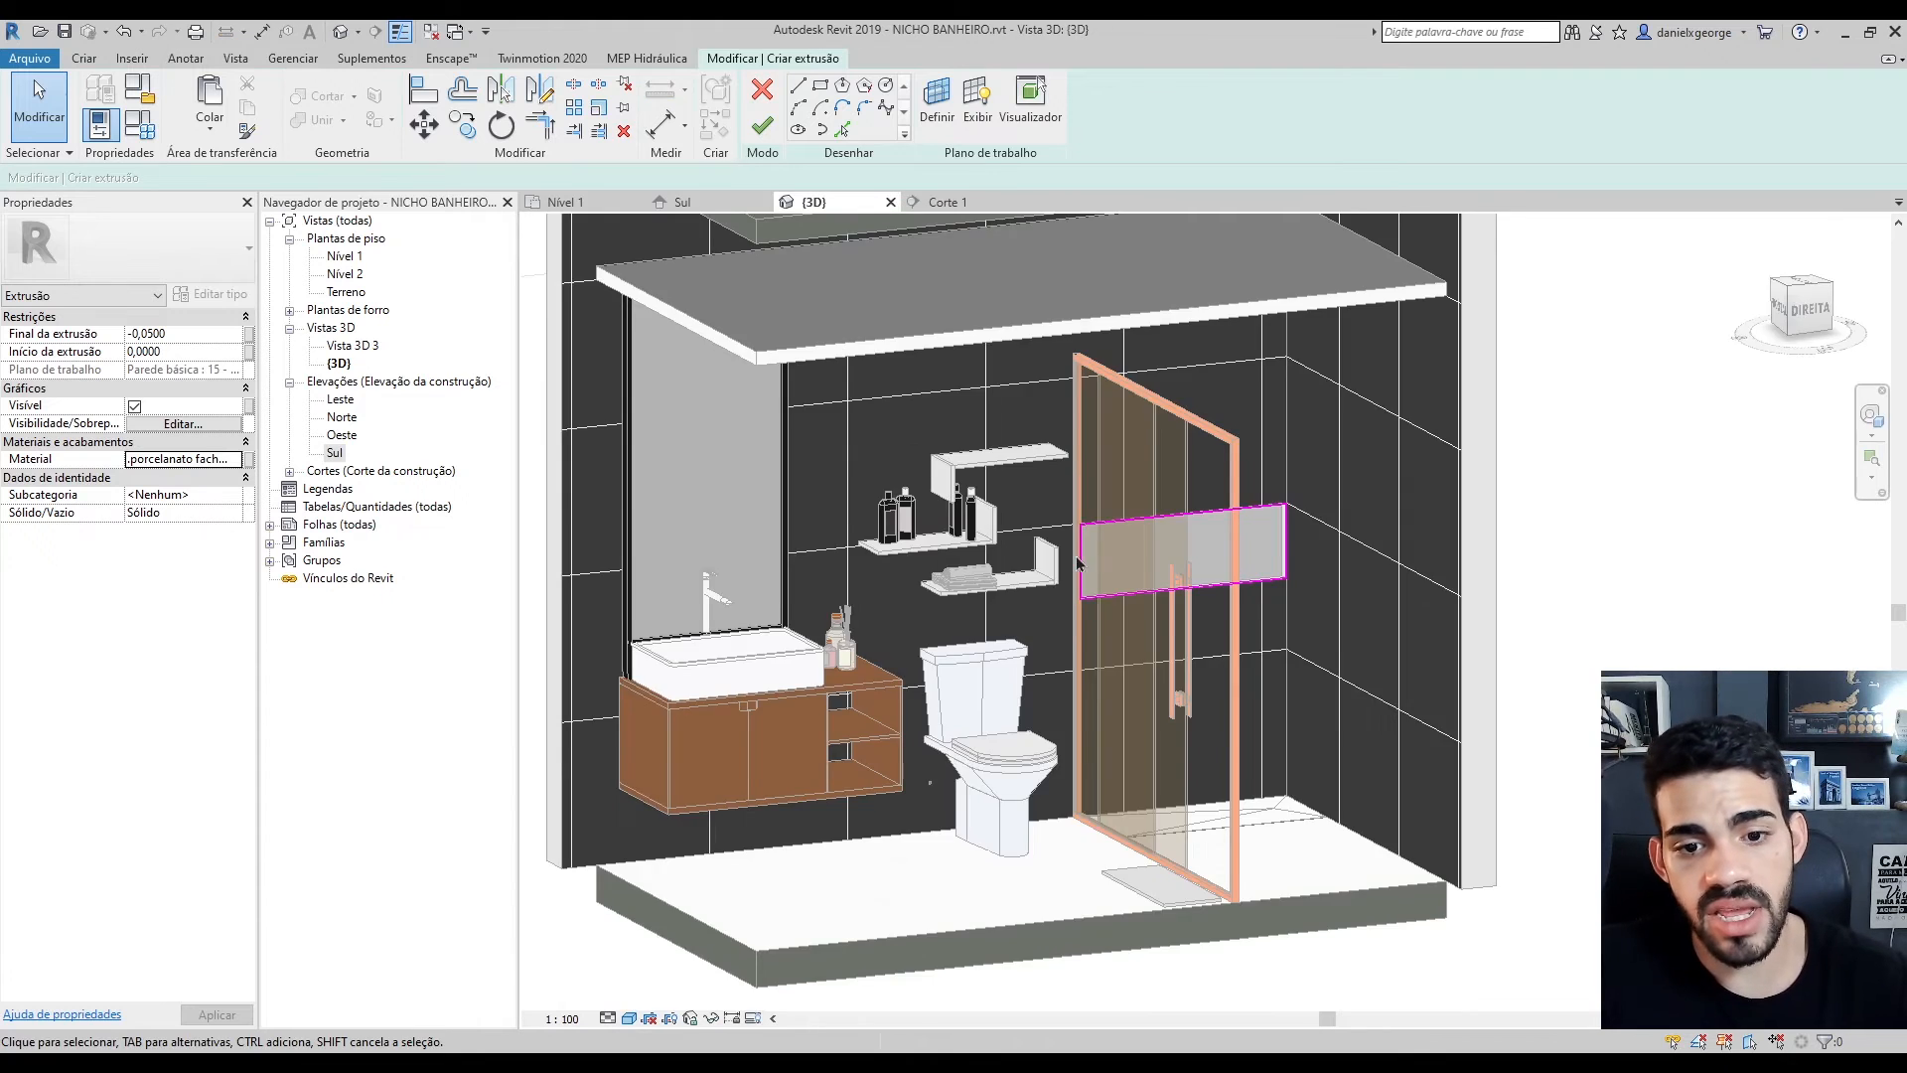
pyautogui.scroll(5, 1500, 638)
pyautogui.moveTo(1500, 638)
pyautogui.keyDown('shift'); pyautogui.mouseDown(button='middle')
pyautogui.moveTo(1427, 716)
pyautogui.moveTo(1499, 612)
pyautogui.mouseUp(button='middle'); pyautogui.keyUp('shift')
pyautogui.scroll(2, 1453, 772)
pyautogui.scroll(-4, 1511, 626)
pyautogui.scroll(-2, 1511, 671)
pyautogui.scroll(4, 1460, 661)
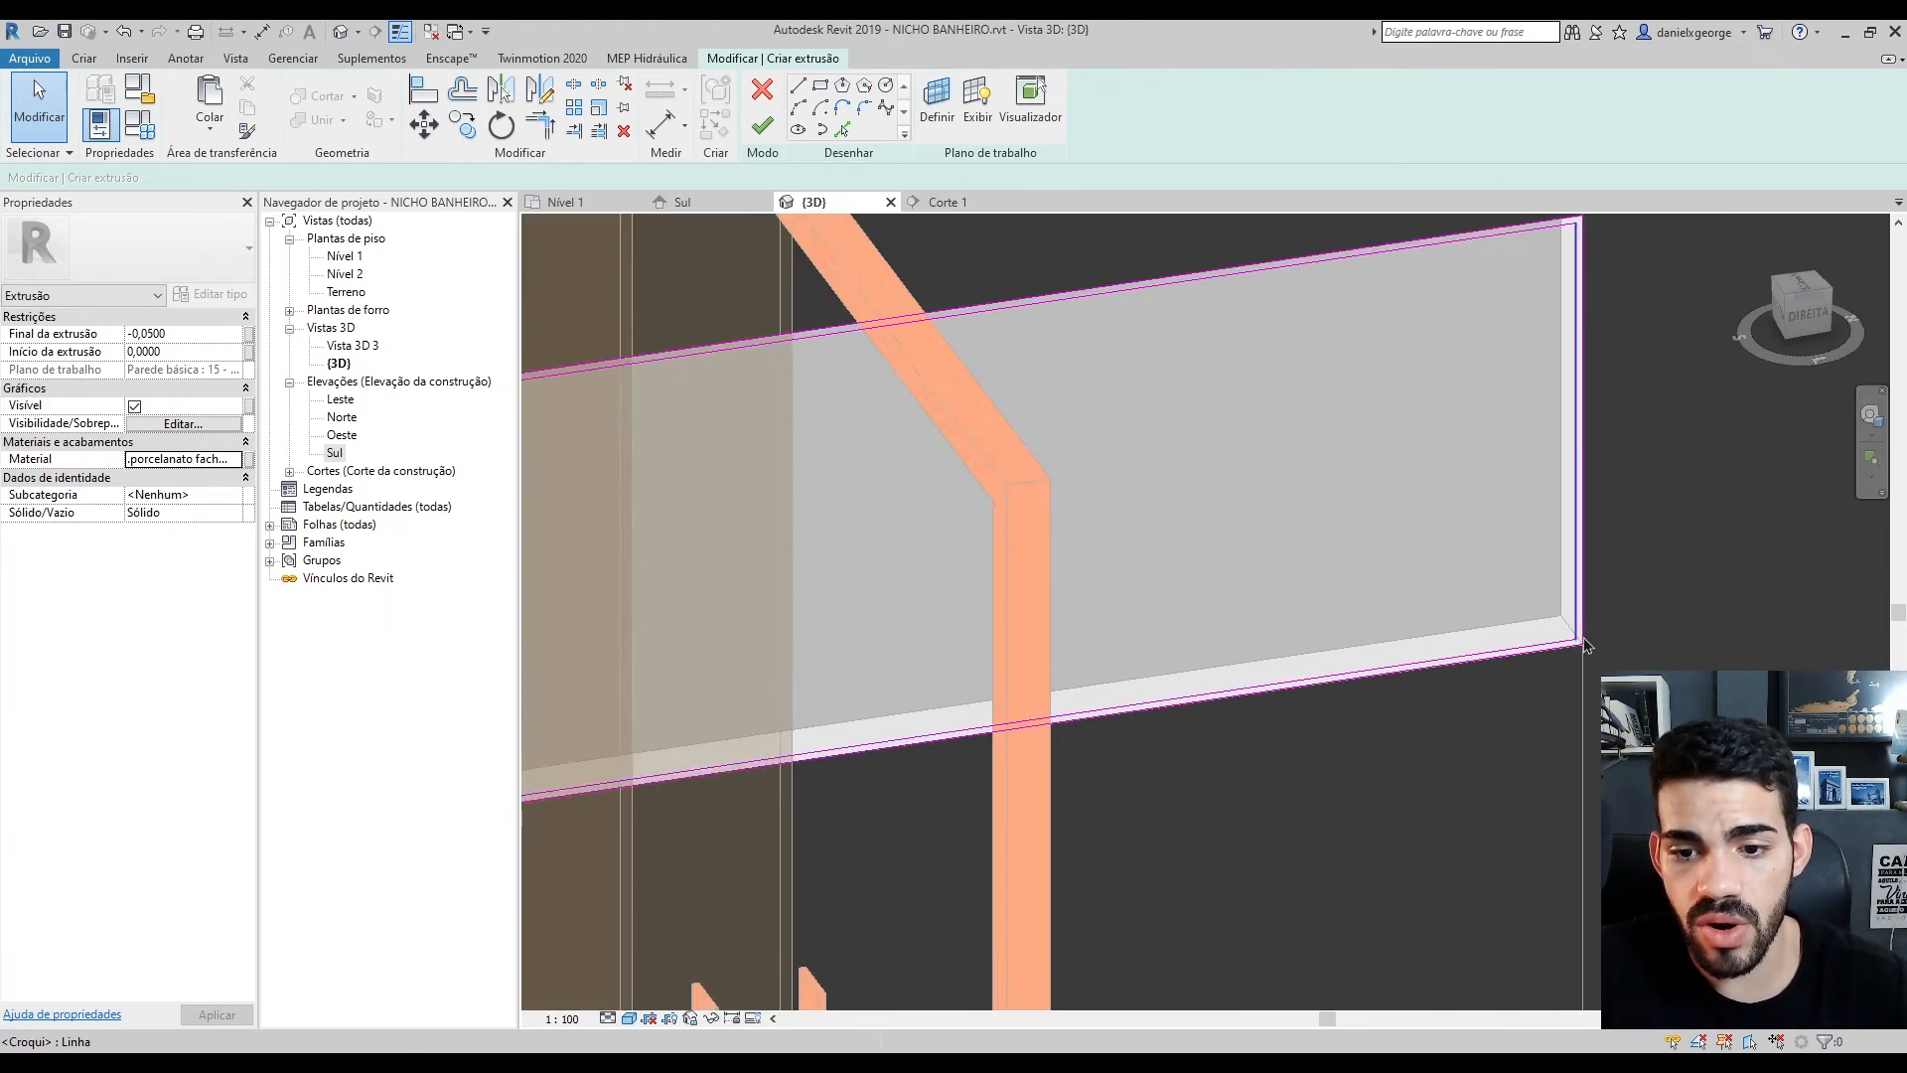
pyautogui.scroll(-1, 1490, 626)
pyautogui.scroll(-1, 1434, 613)
pyautogui.scroll(1, 1261, 477)
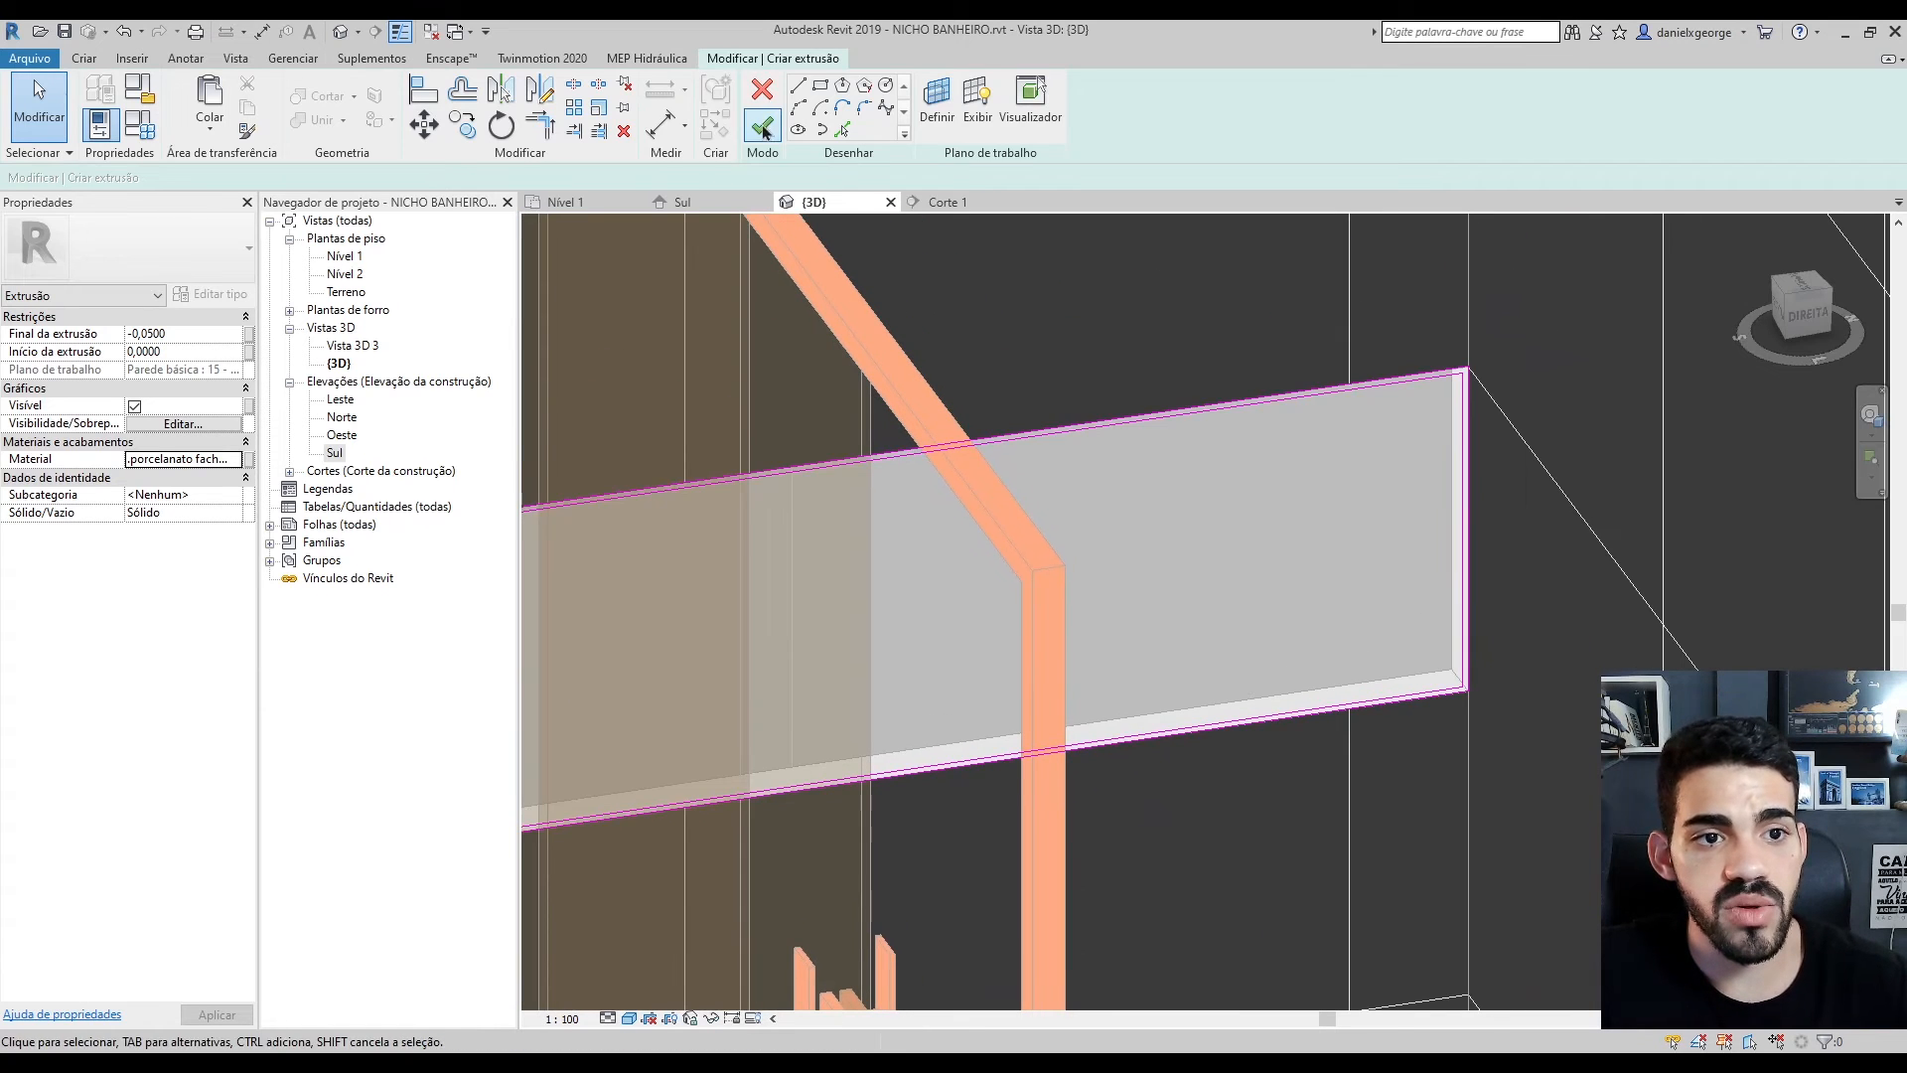
pyautogui.click(762, 127)
pyautogui.click(1423, 805)
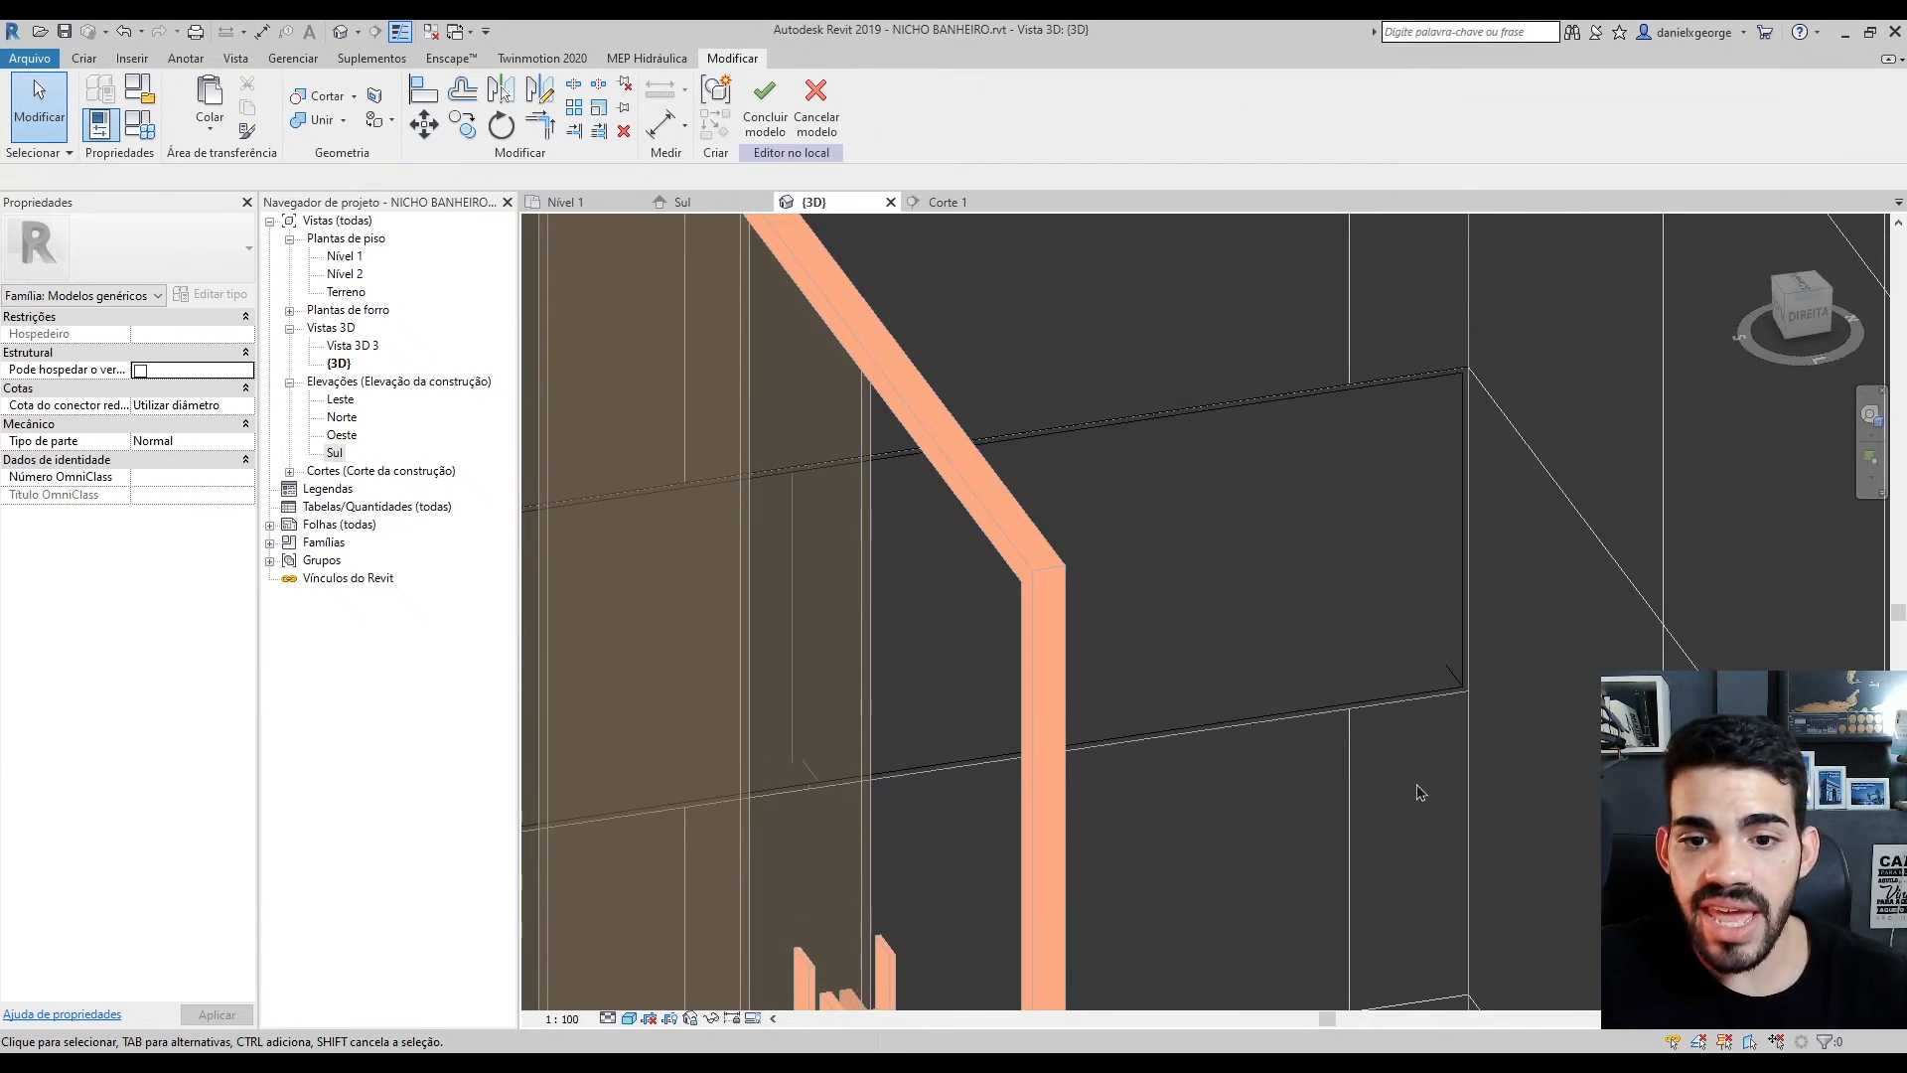
# Select the niche's back panel and examine how its lower corner meets the lining frame
pyautogui.scroll(-2, 1418, 800)
pyautogui.click(1426, 710)
pyautogui.scroll(2, 1421, 795)
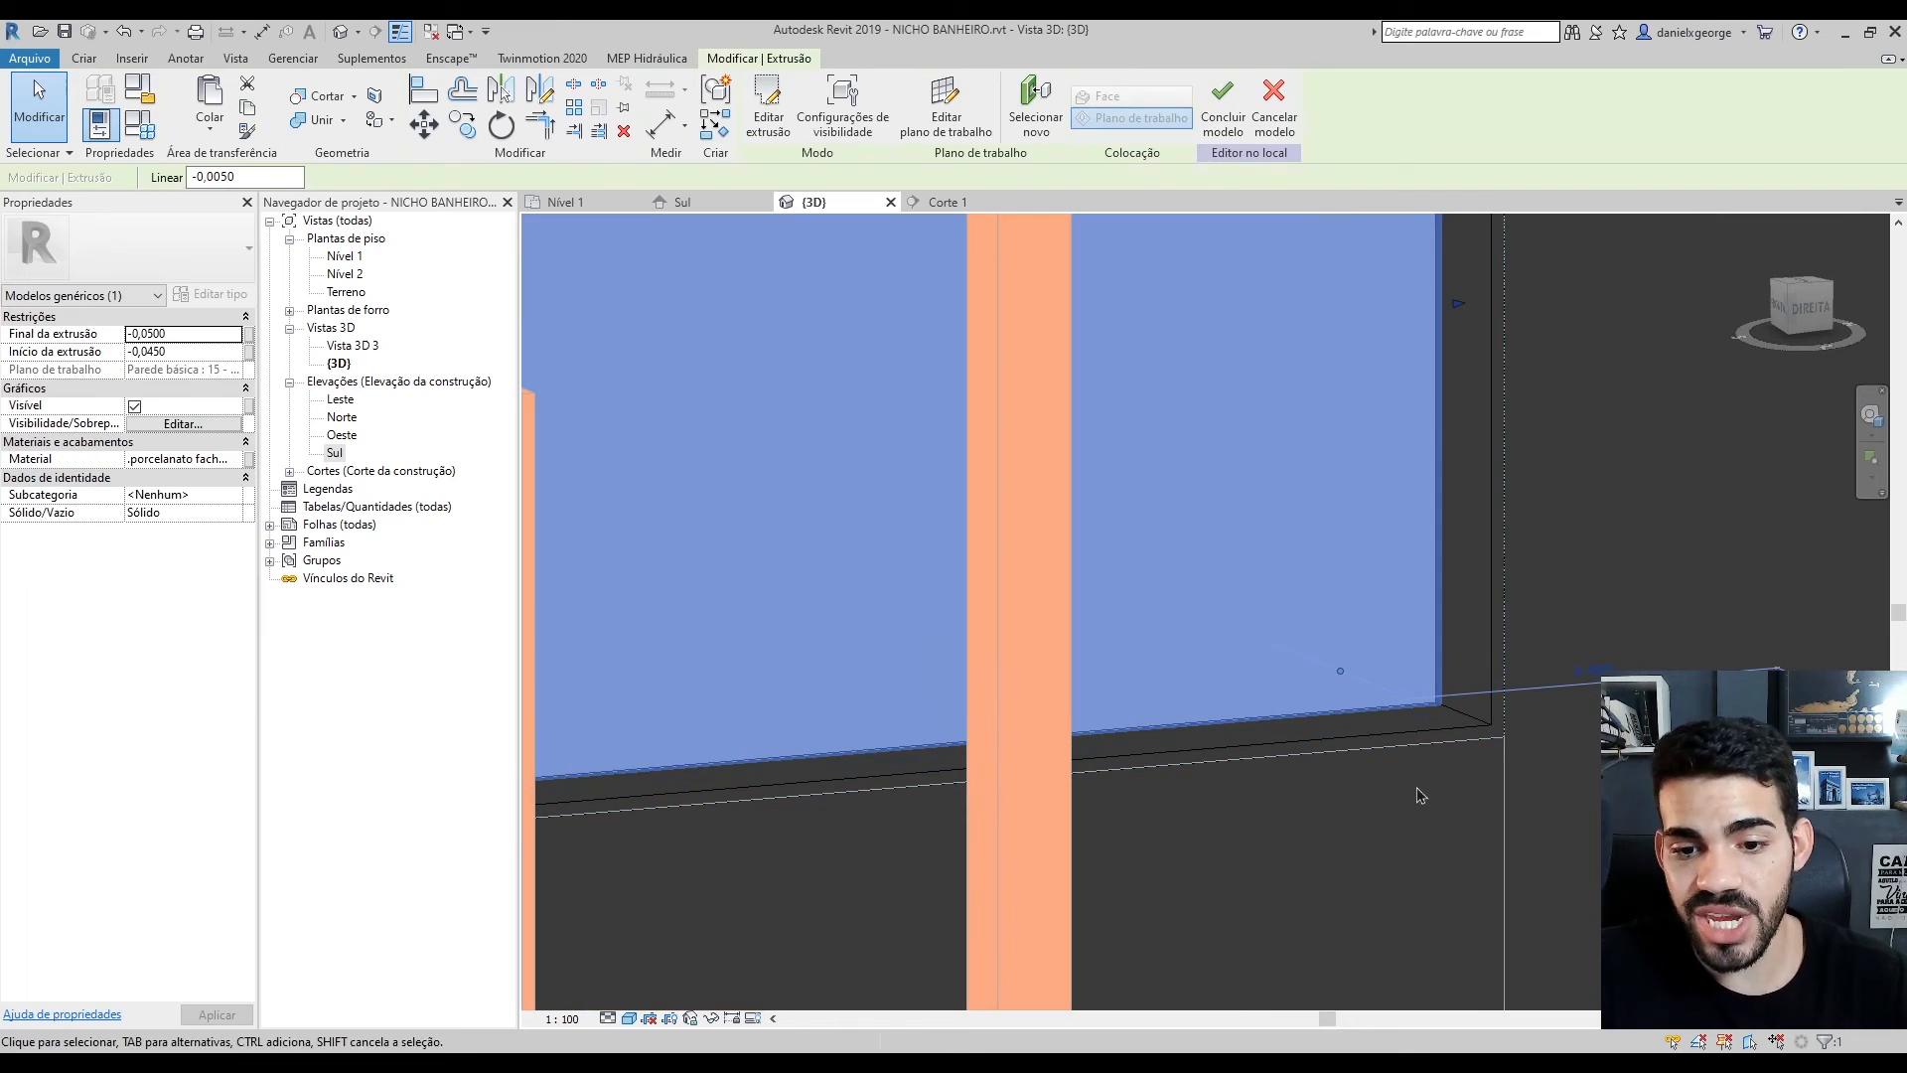
# Set the extrusion start of the niche's lining frame to -0,0050
pyautogui.click(1399, 727)
pyautogui.scroll(-2, 1398, 733)
pyautogui.keyDown('shift'); pyautogui.moveTo(1405, 781); pyautogui.dragTo(1384, 706, button='middle'); pyautogui.keyUp('shift')
pyautogui.scroll(3, 1386, 707)
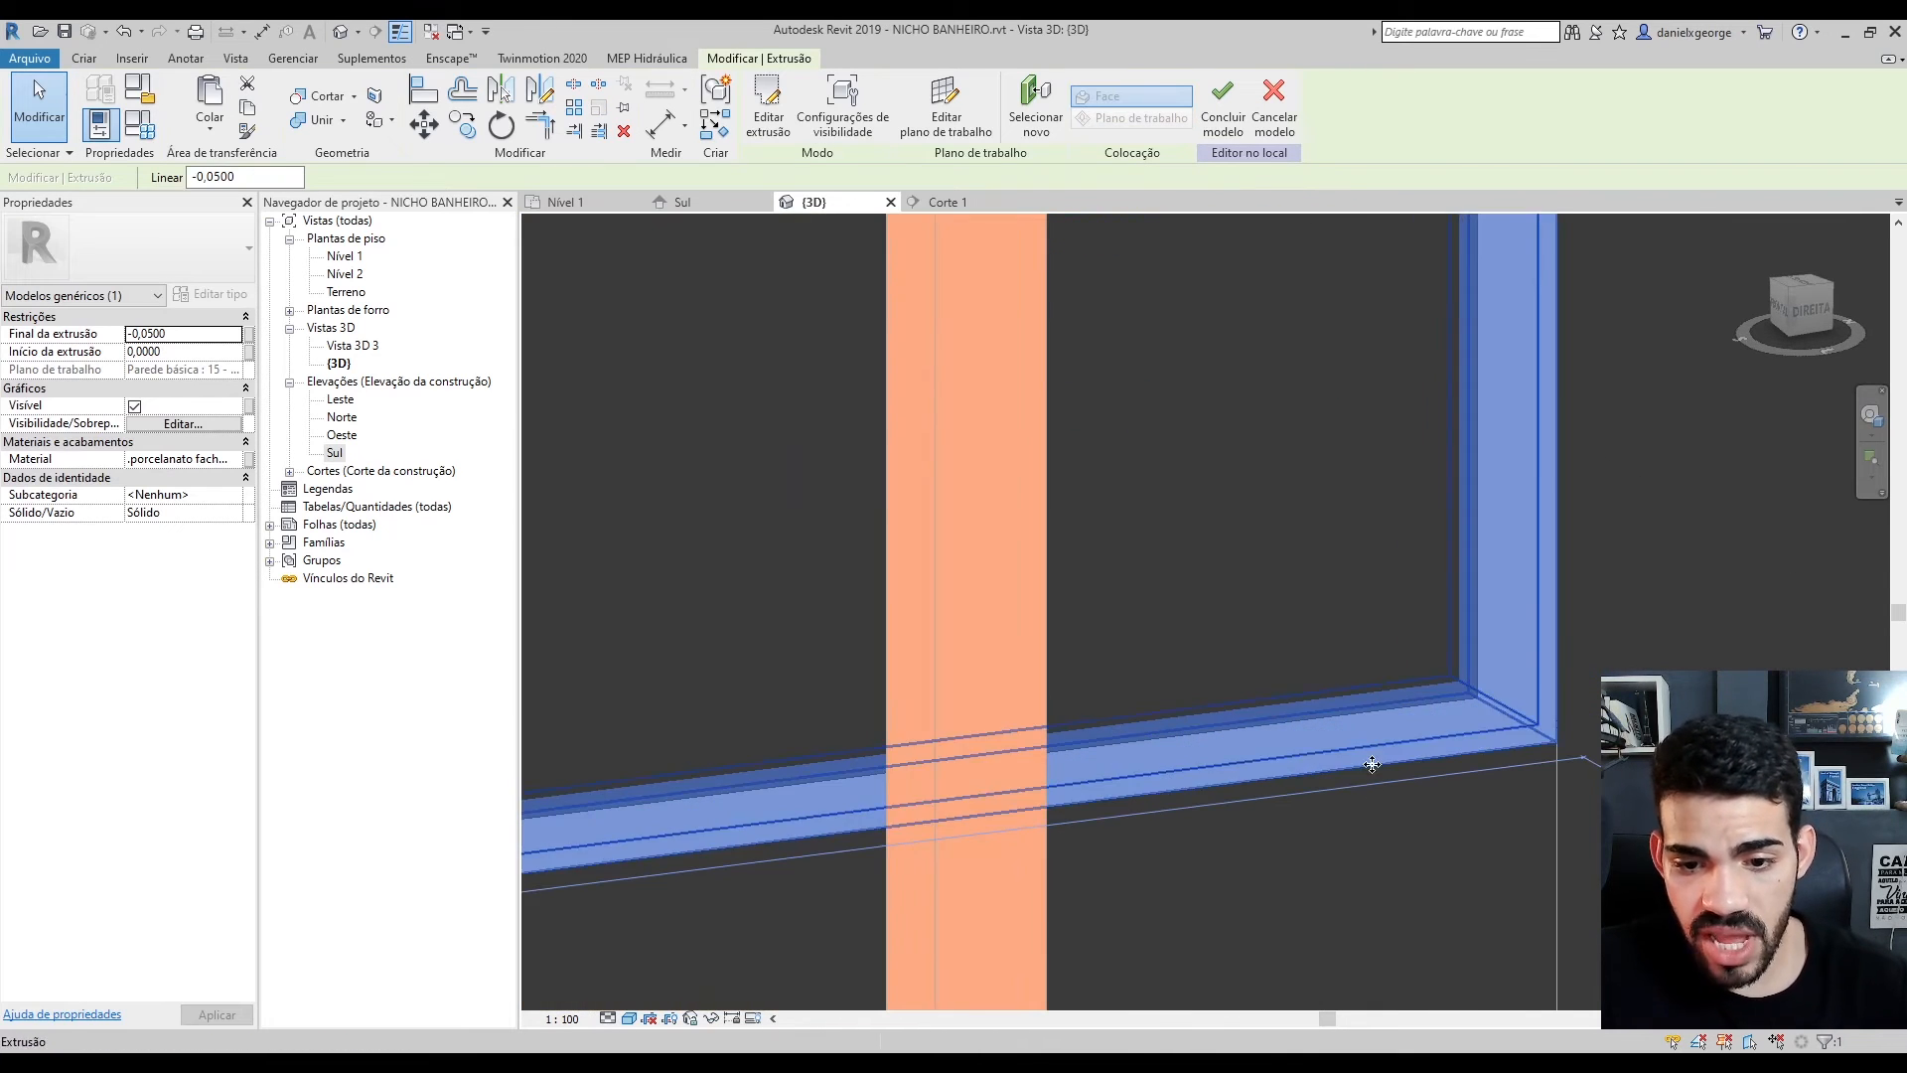
pyautogui.click(220, 354)
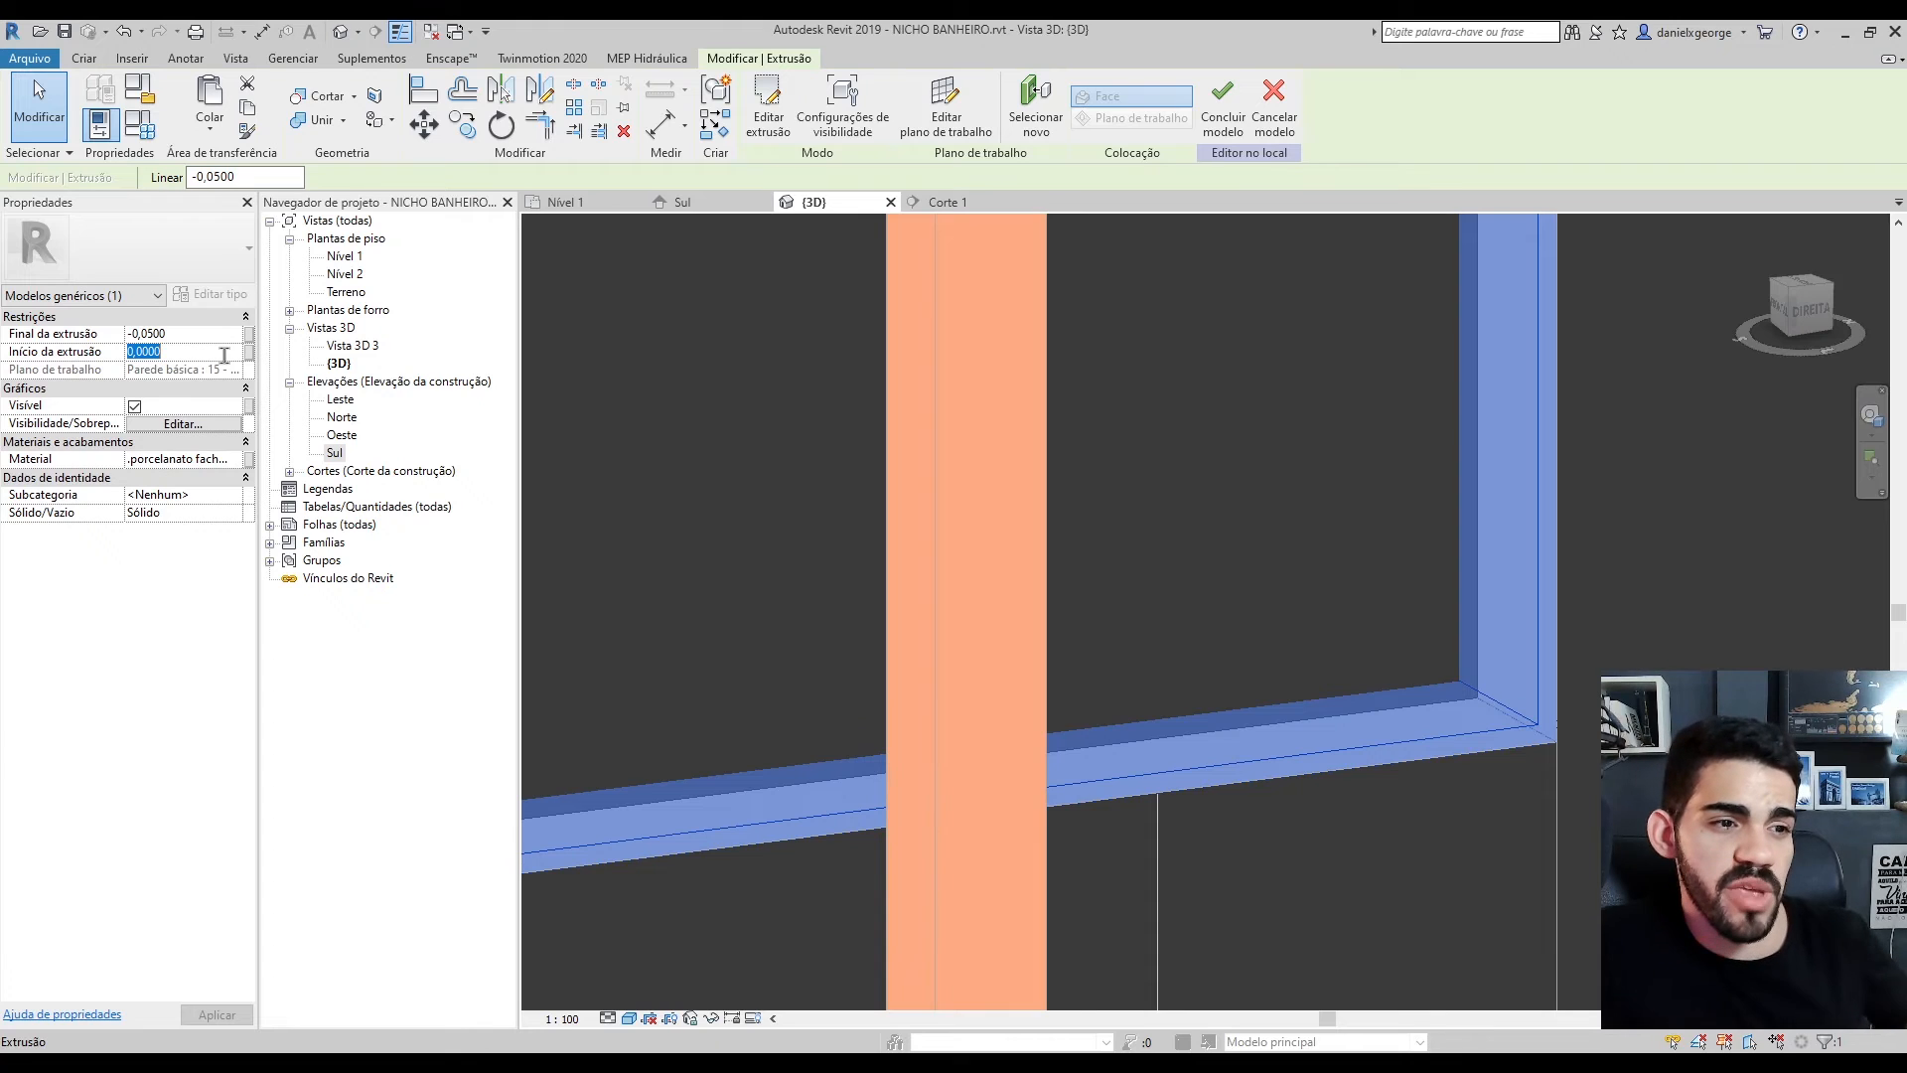
pyautogui.write('-')
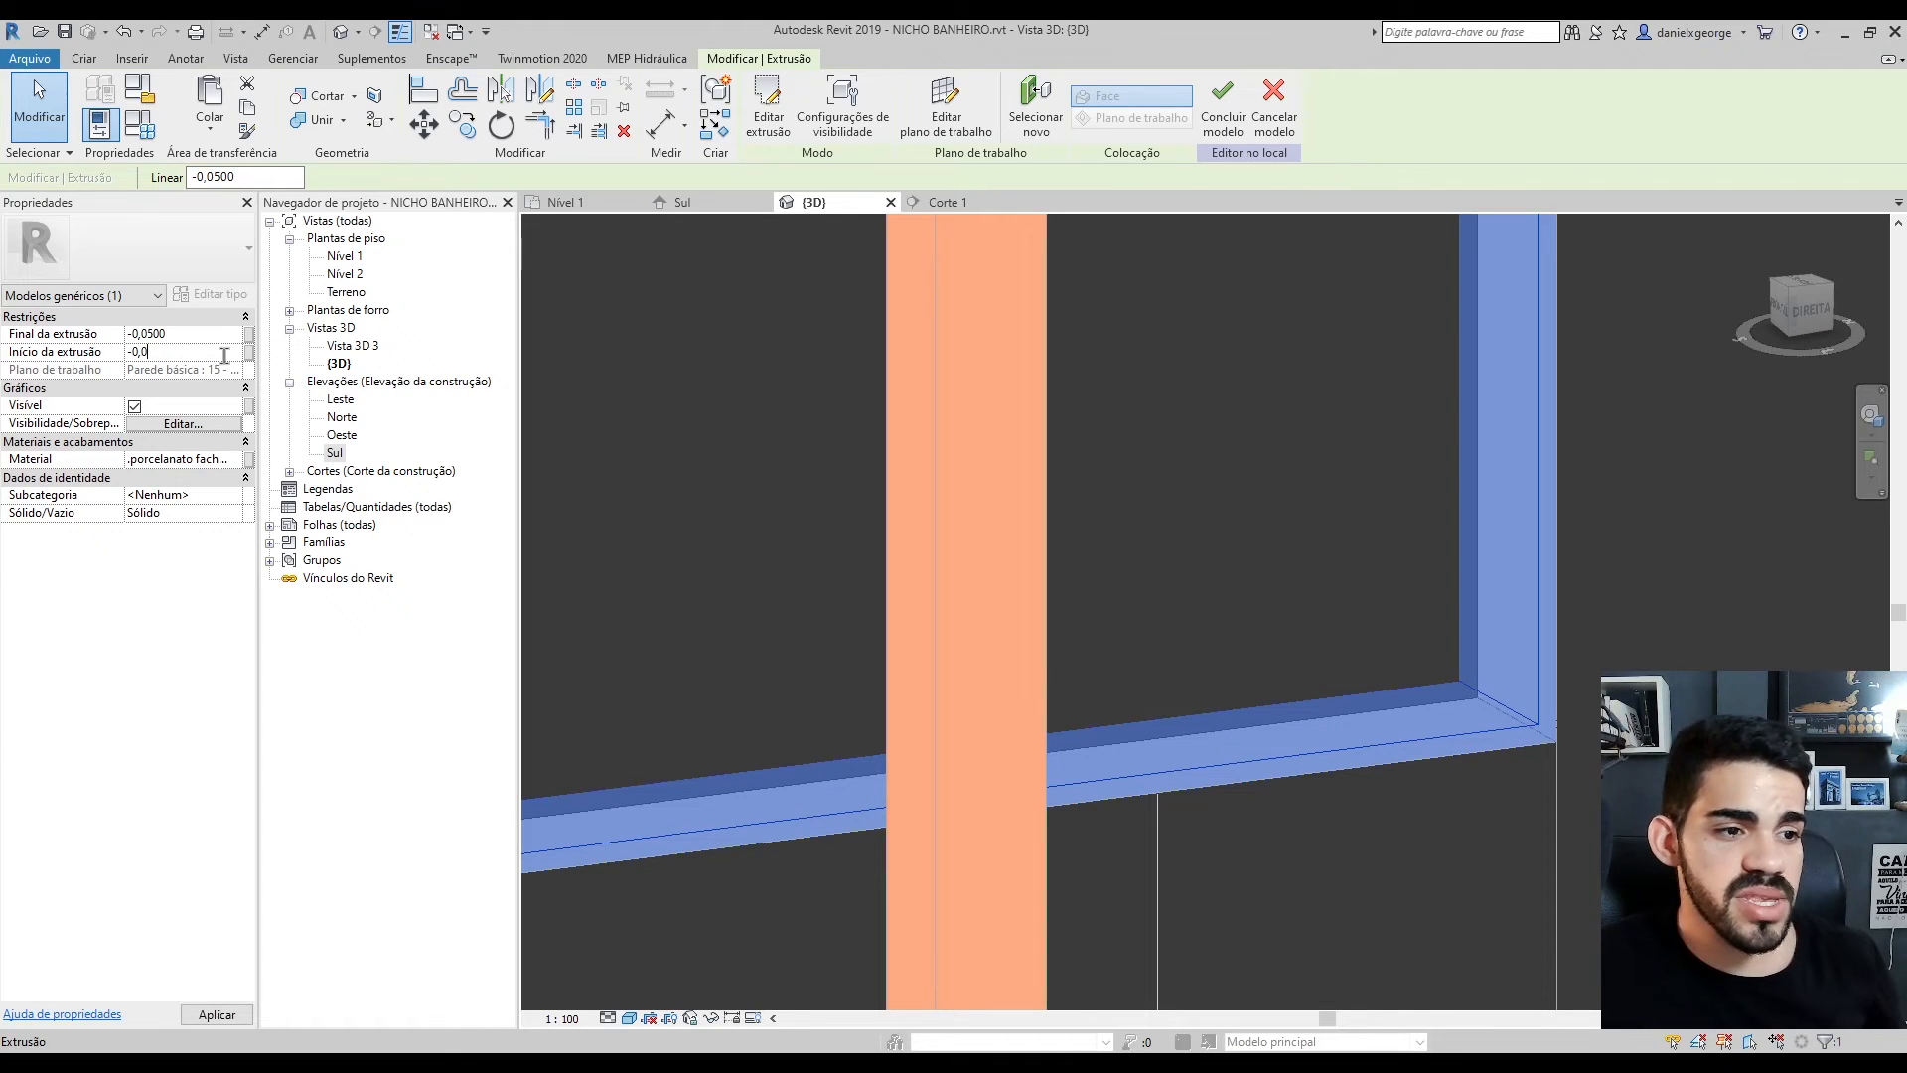
pyautogui.scroll(-3, 1325, 861)
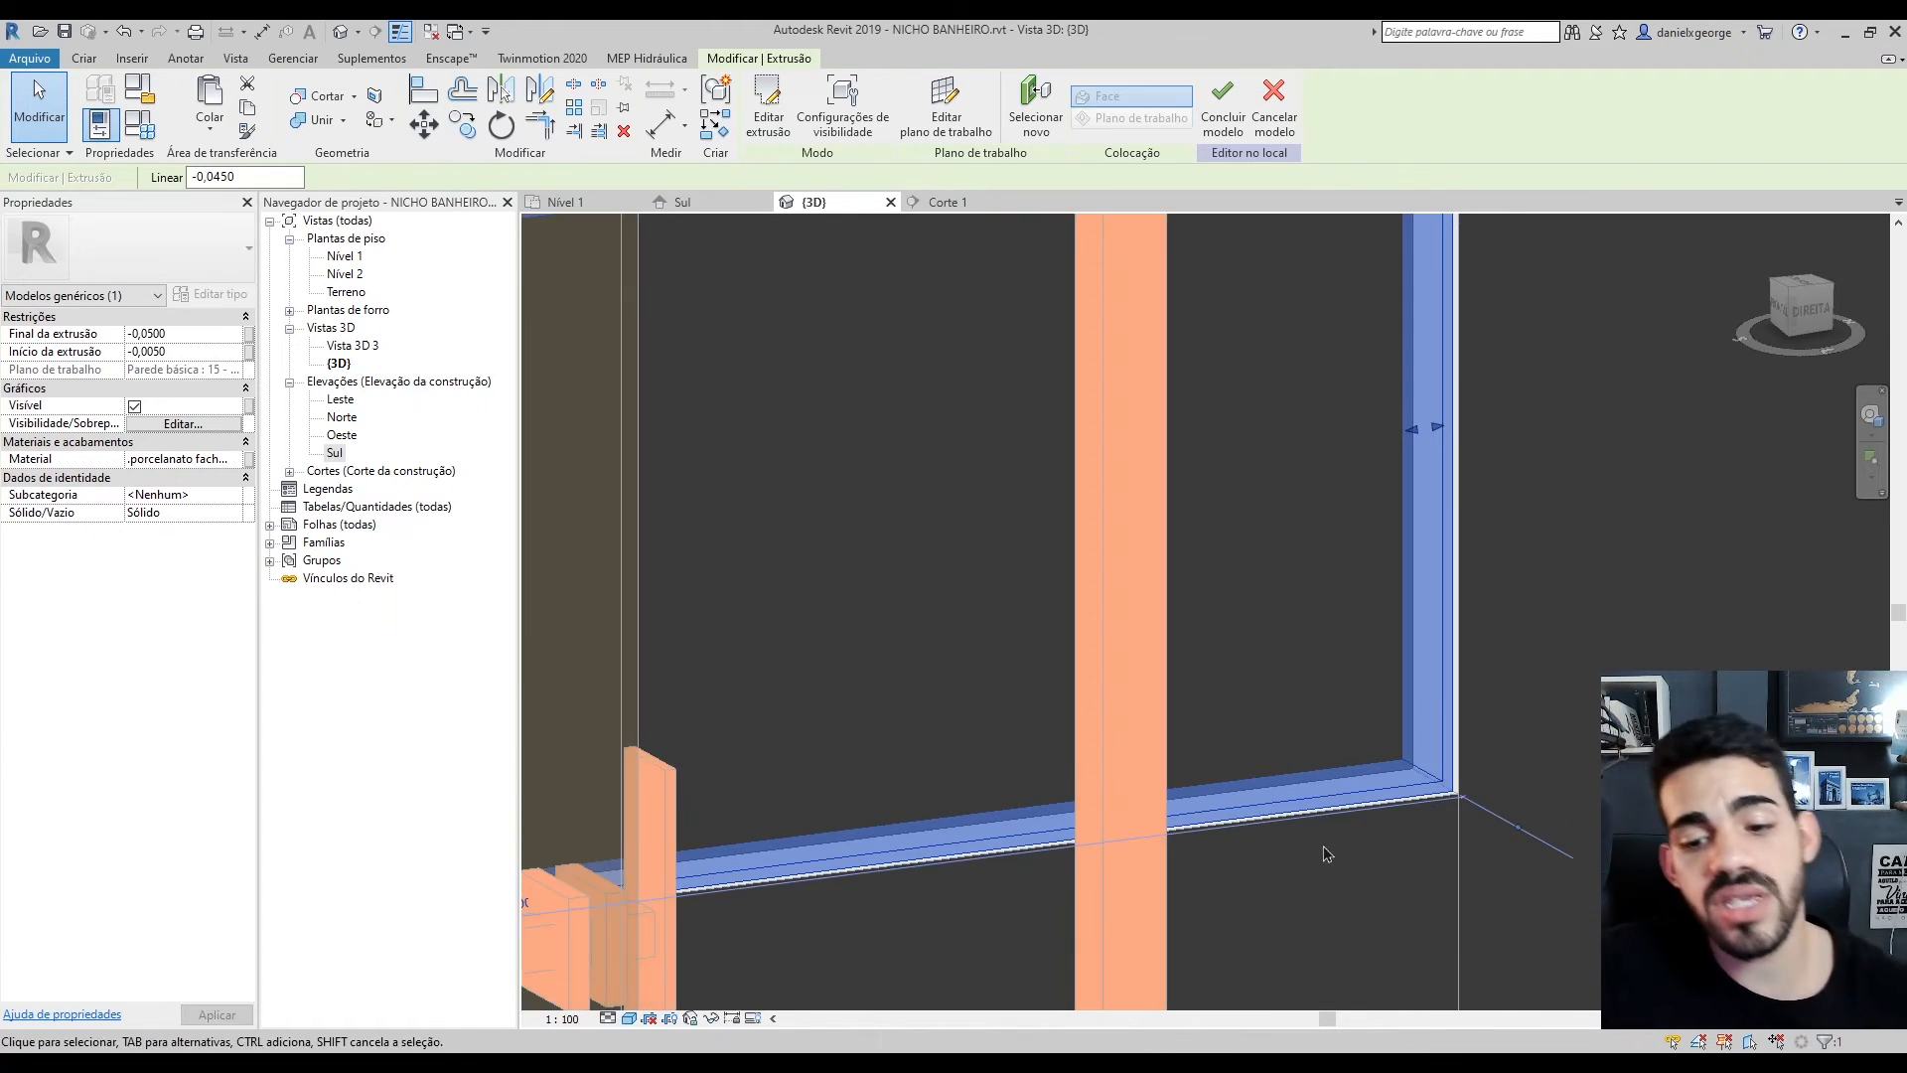
pyautogui.click(1331, 879)
# Set the extrusion start of the niche's lining frame to 0,0050
pyautogui.click(1381, 795)
pyautogui.scroll(3, 1383, 795)
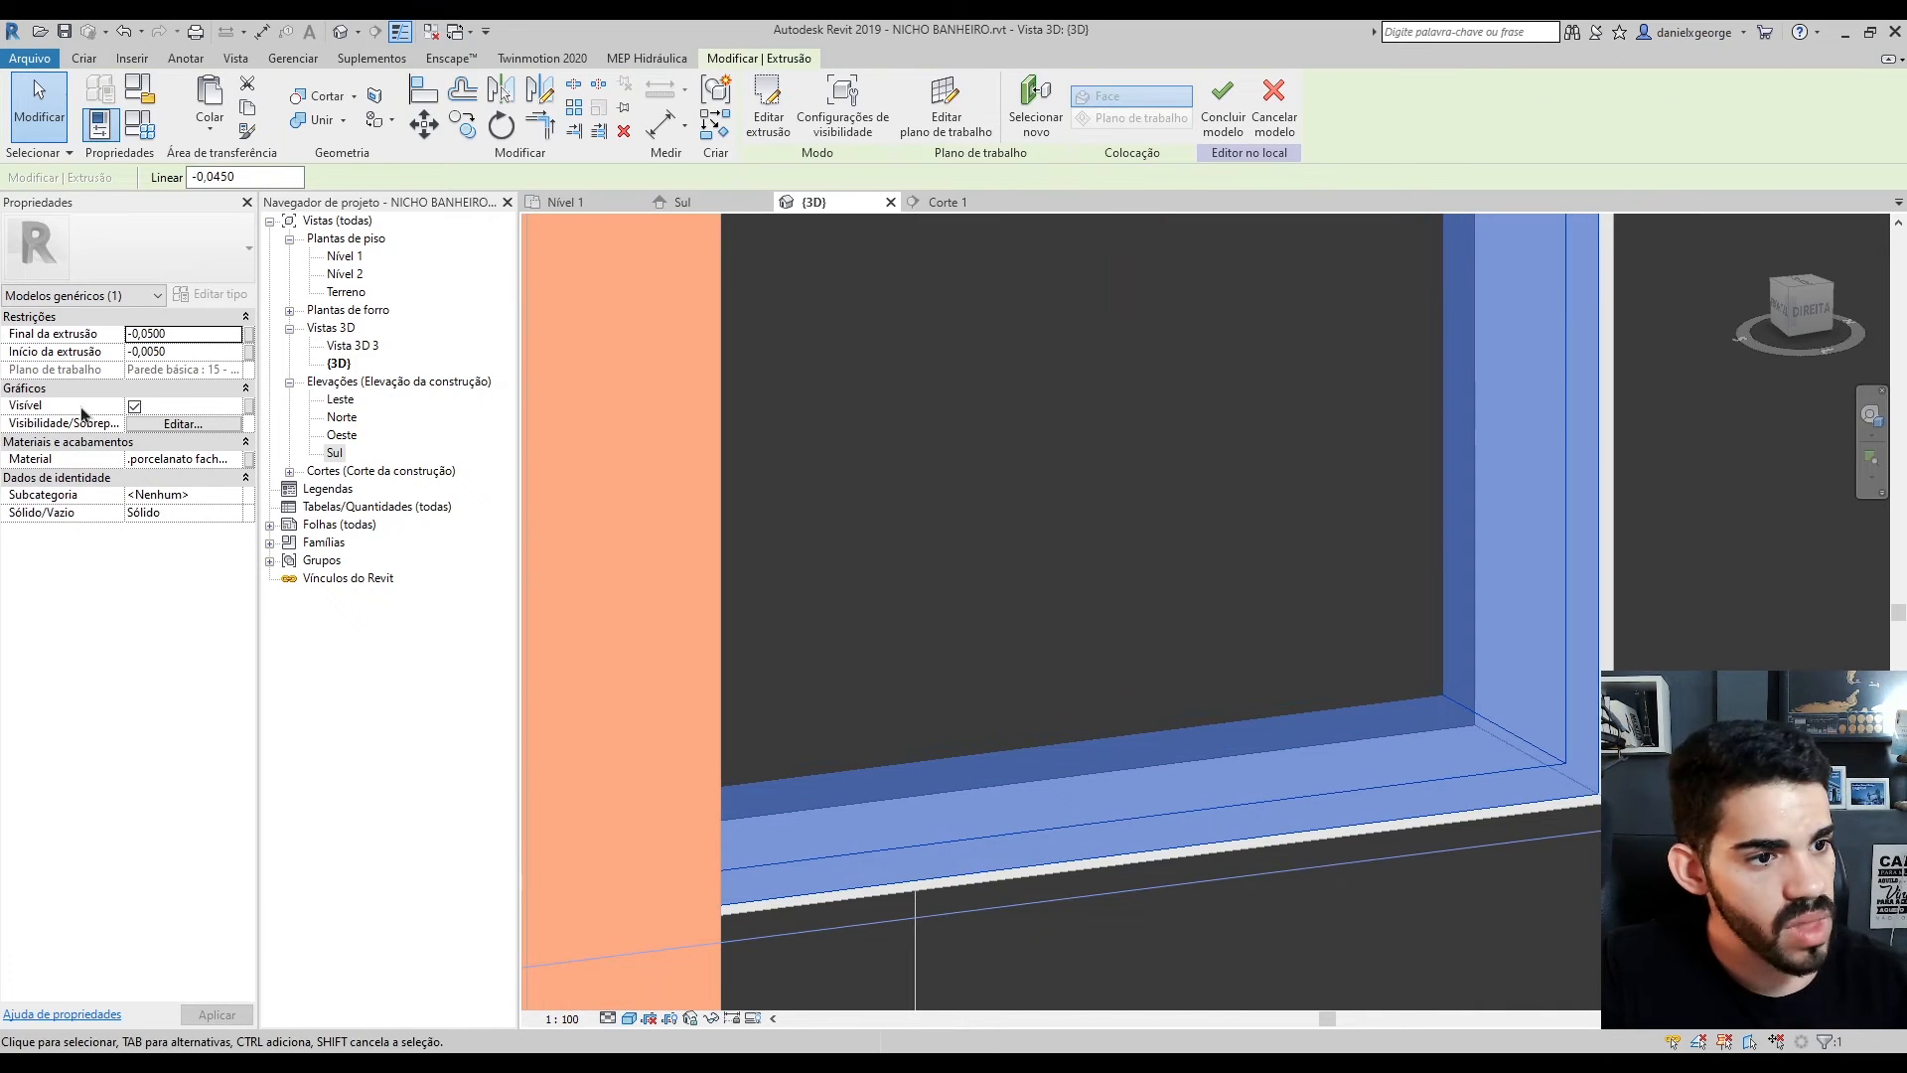
pyautogui.click(136, 351)
pyautogui.press('BackSpace')
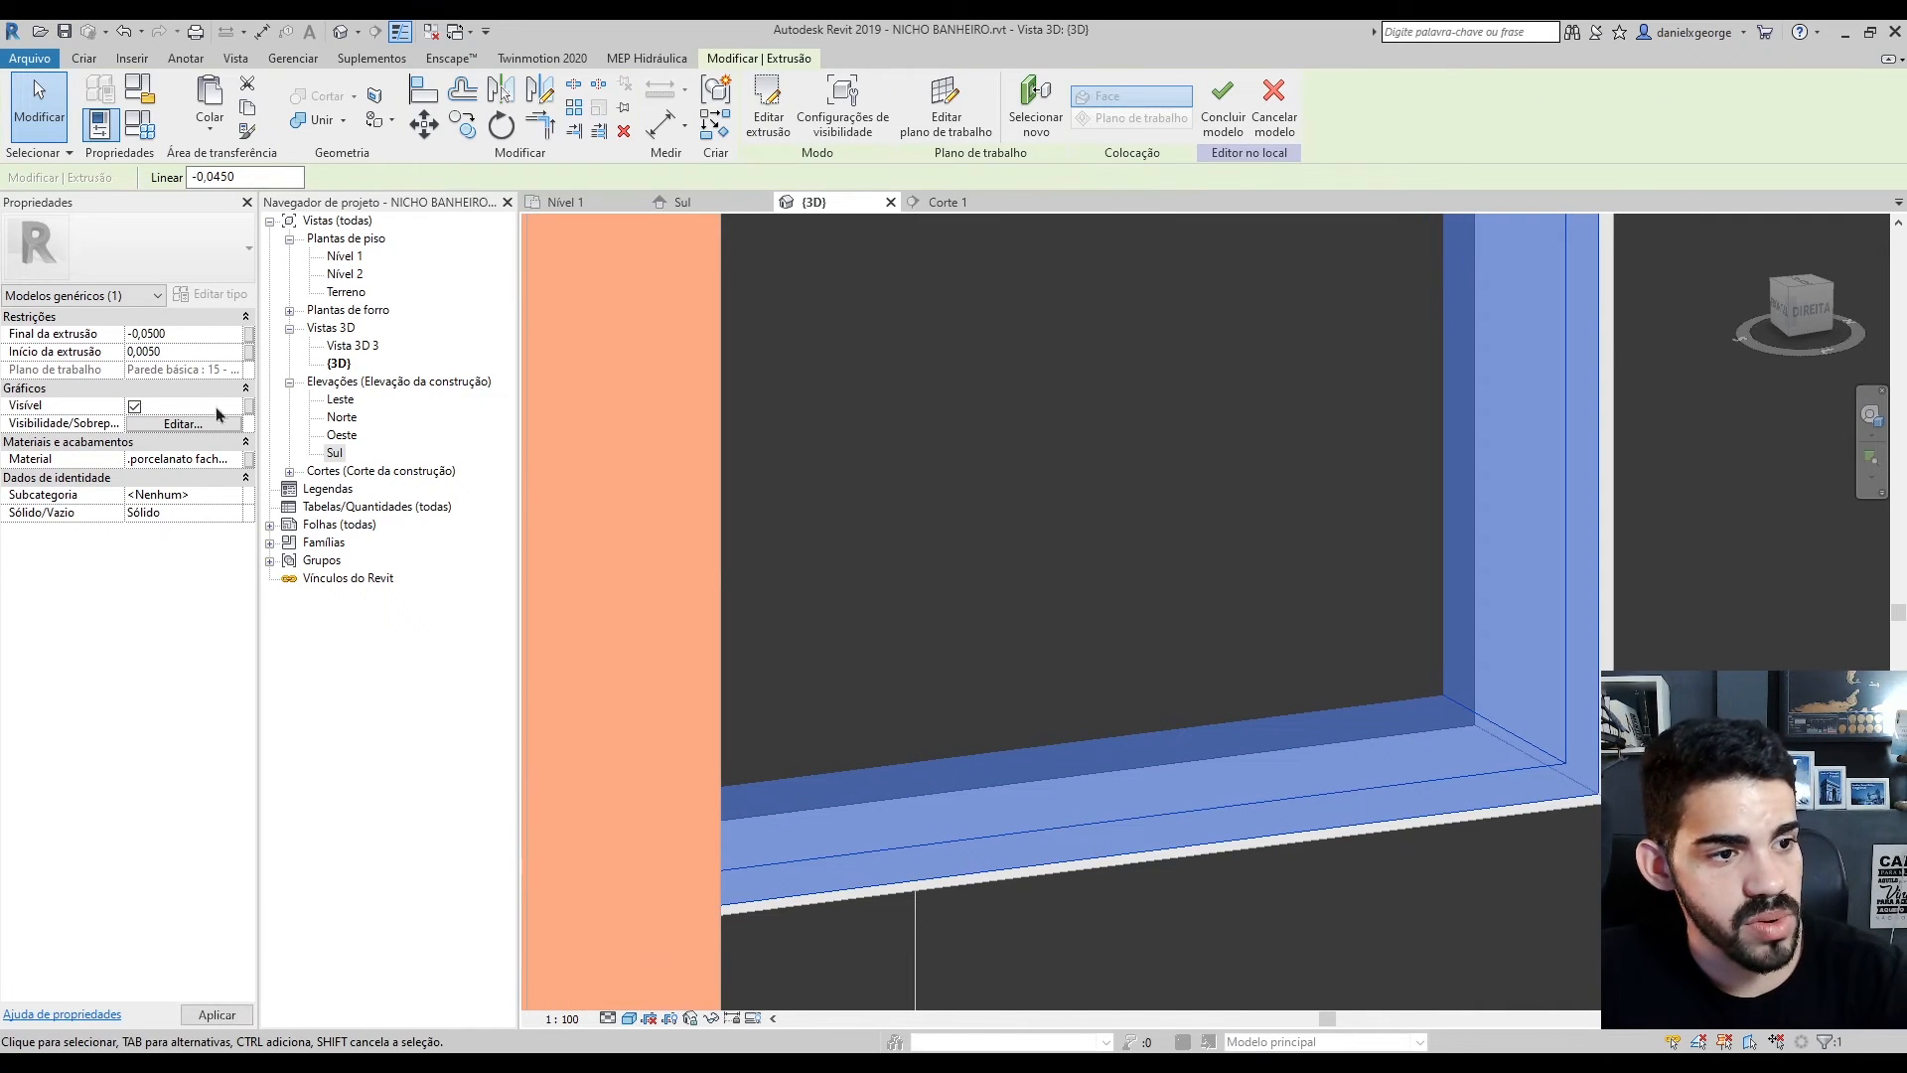
pyautogui.scroll(-3, 1152, 618)
pyautogui.click(1215, 843)
# Examine the lining frame's front edge and its upper and lower corners against the wall face from several angles
pyautogui.scroll(-4, 1208, 785)
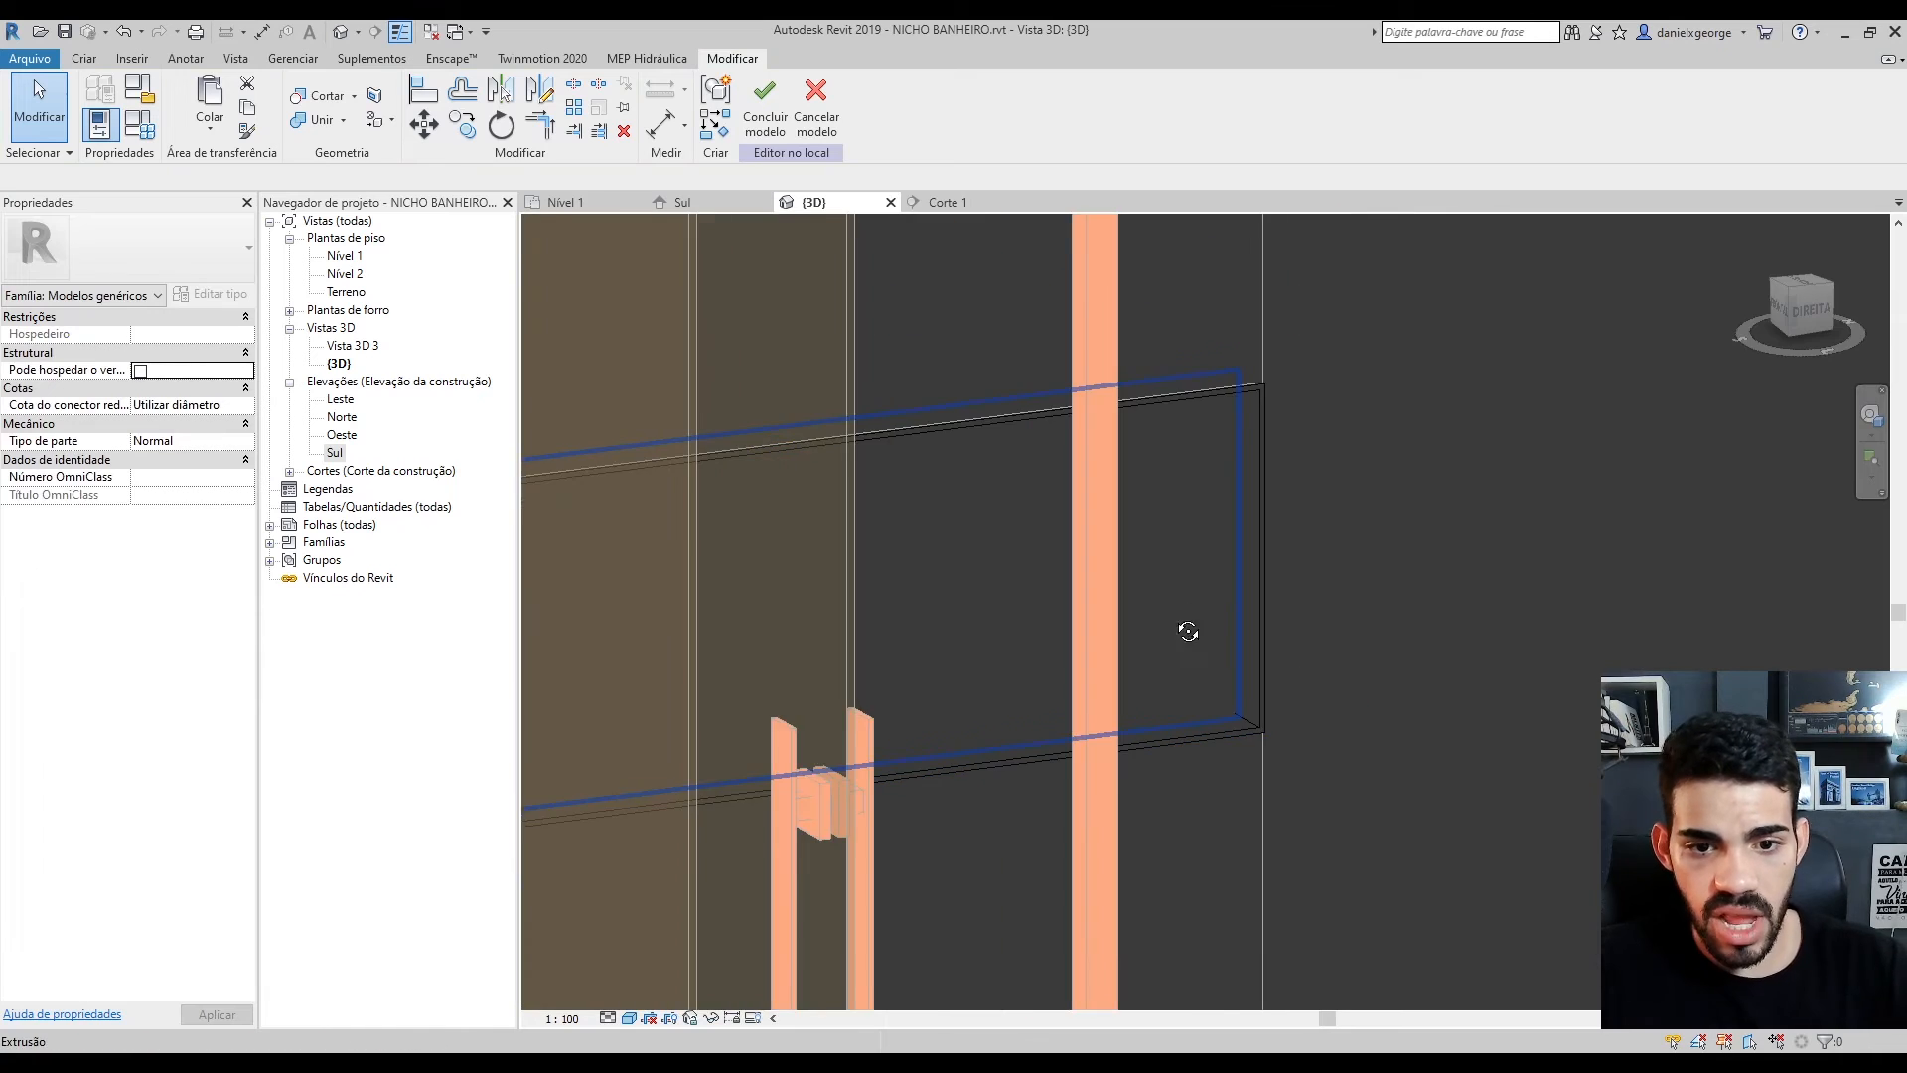
pyautogui.keyDown('shift'); pyautogui.moveTo(1189, 631); pyautogui.dragTo(1188, 348, button='middle'); pyautogui.keyUp('shift')
pyautogui.scroll(4, 1186, 344)
pyautogui.click(1232, 417)
pyautogui.keyDown('shift'); pyautogui.moveTo(1230, 425); pyautogui.dragTo(1176, 587, button='middle'); pyautogui.keyUp('shift')
pyautogui.scroll(-3, 1182, 780)
pyautogui.click(1181, 784)
pyautogui.scroll(4, 1175, 587)
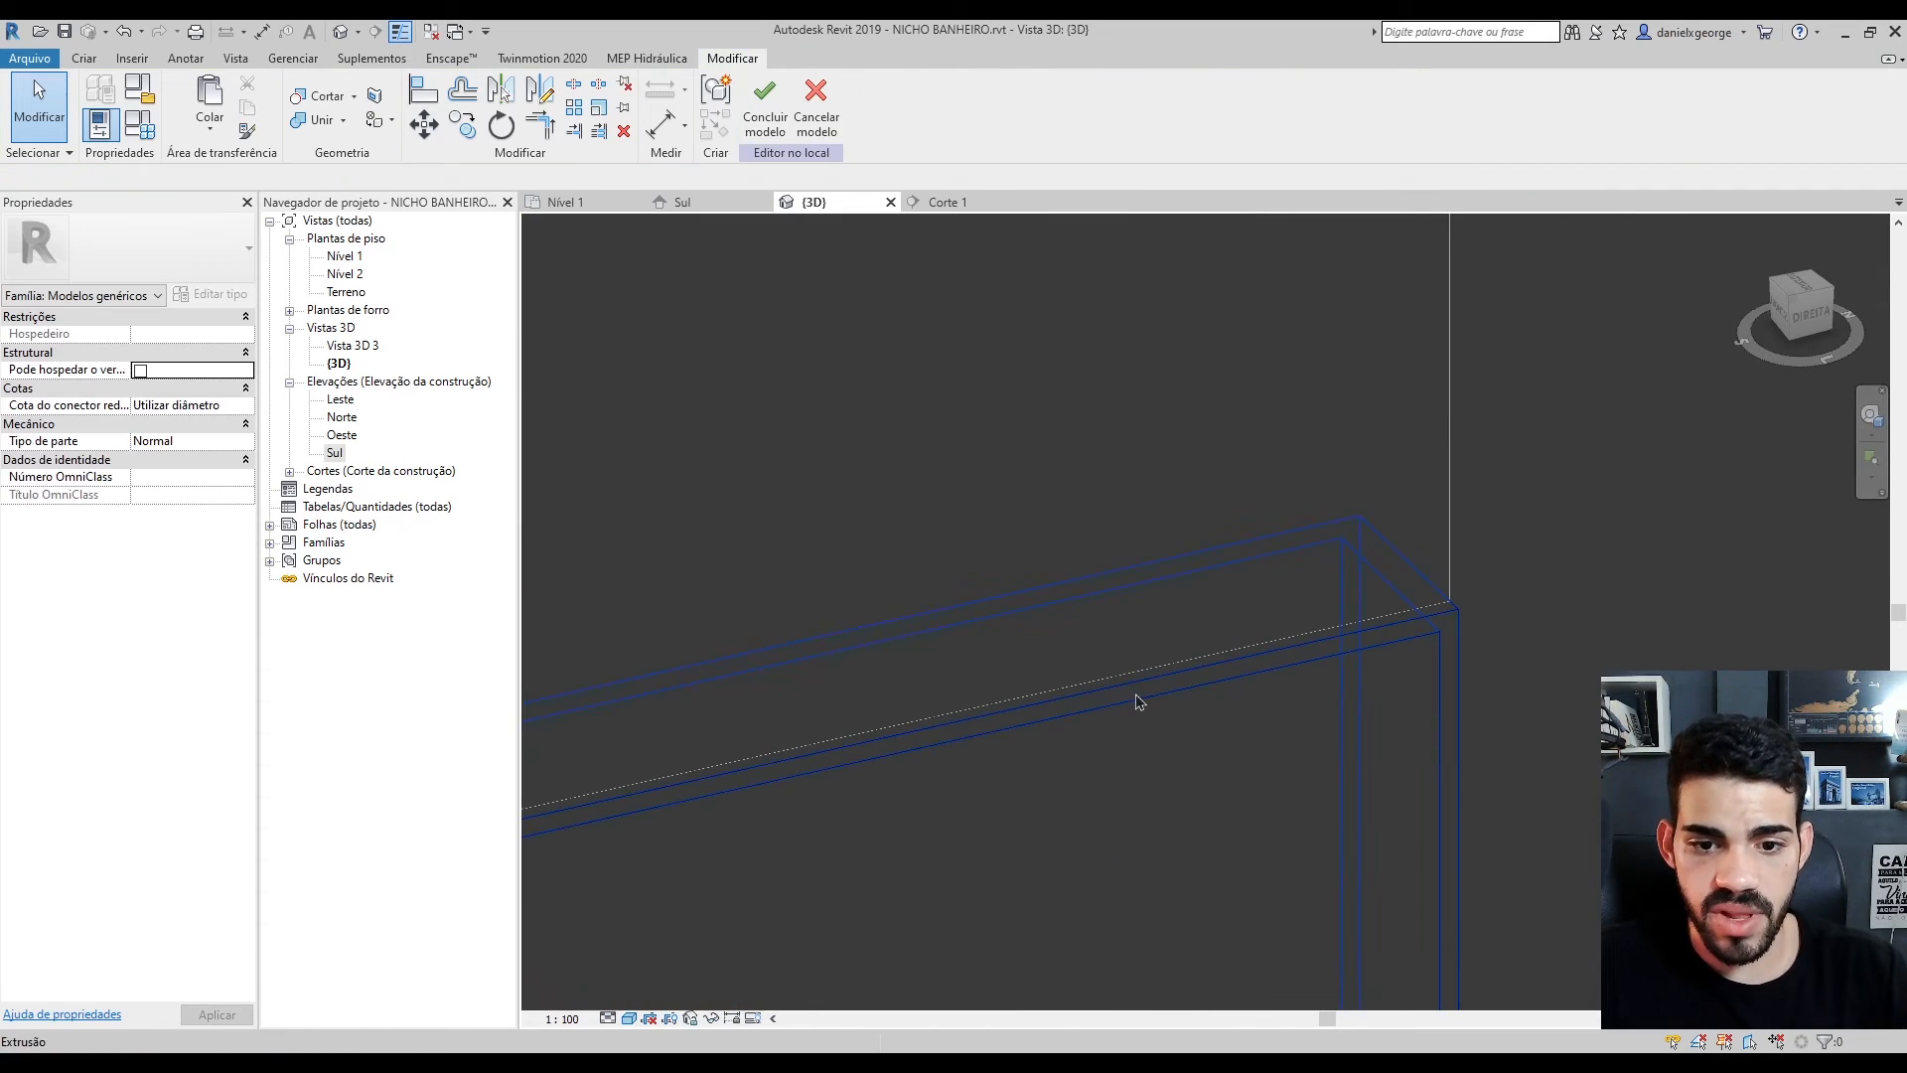
pyautogui.click(1137, 698)
pyautogui.scroll(-4, 1171, 809)
pyautogui.moveTo(1171, 808); pyautogui.dragTo(1205, 618, button='middle')
pyautogui.moveTo(1200, 902); pyautogui.dragTo(1298, 609, button='middle')
pyautogui.click(1302, 706)
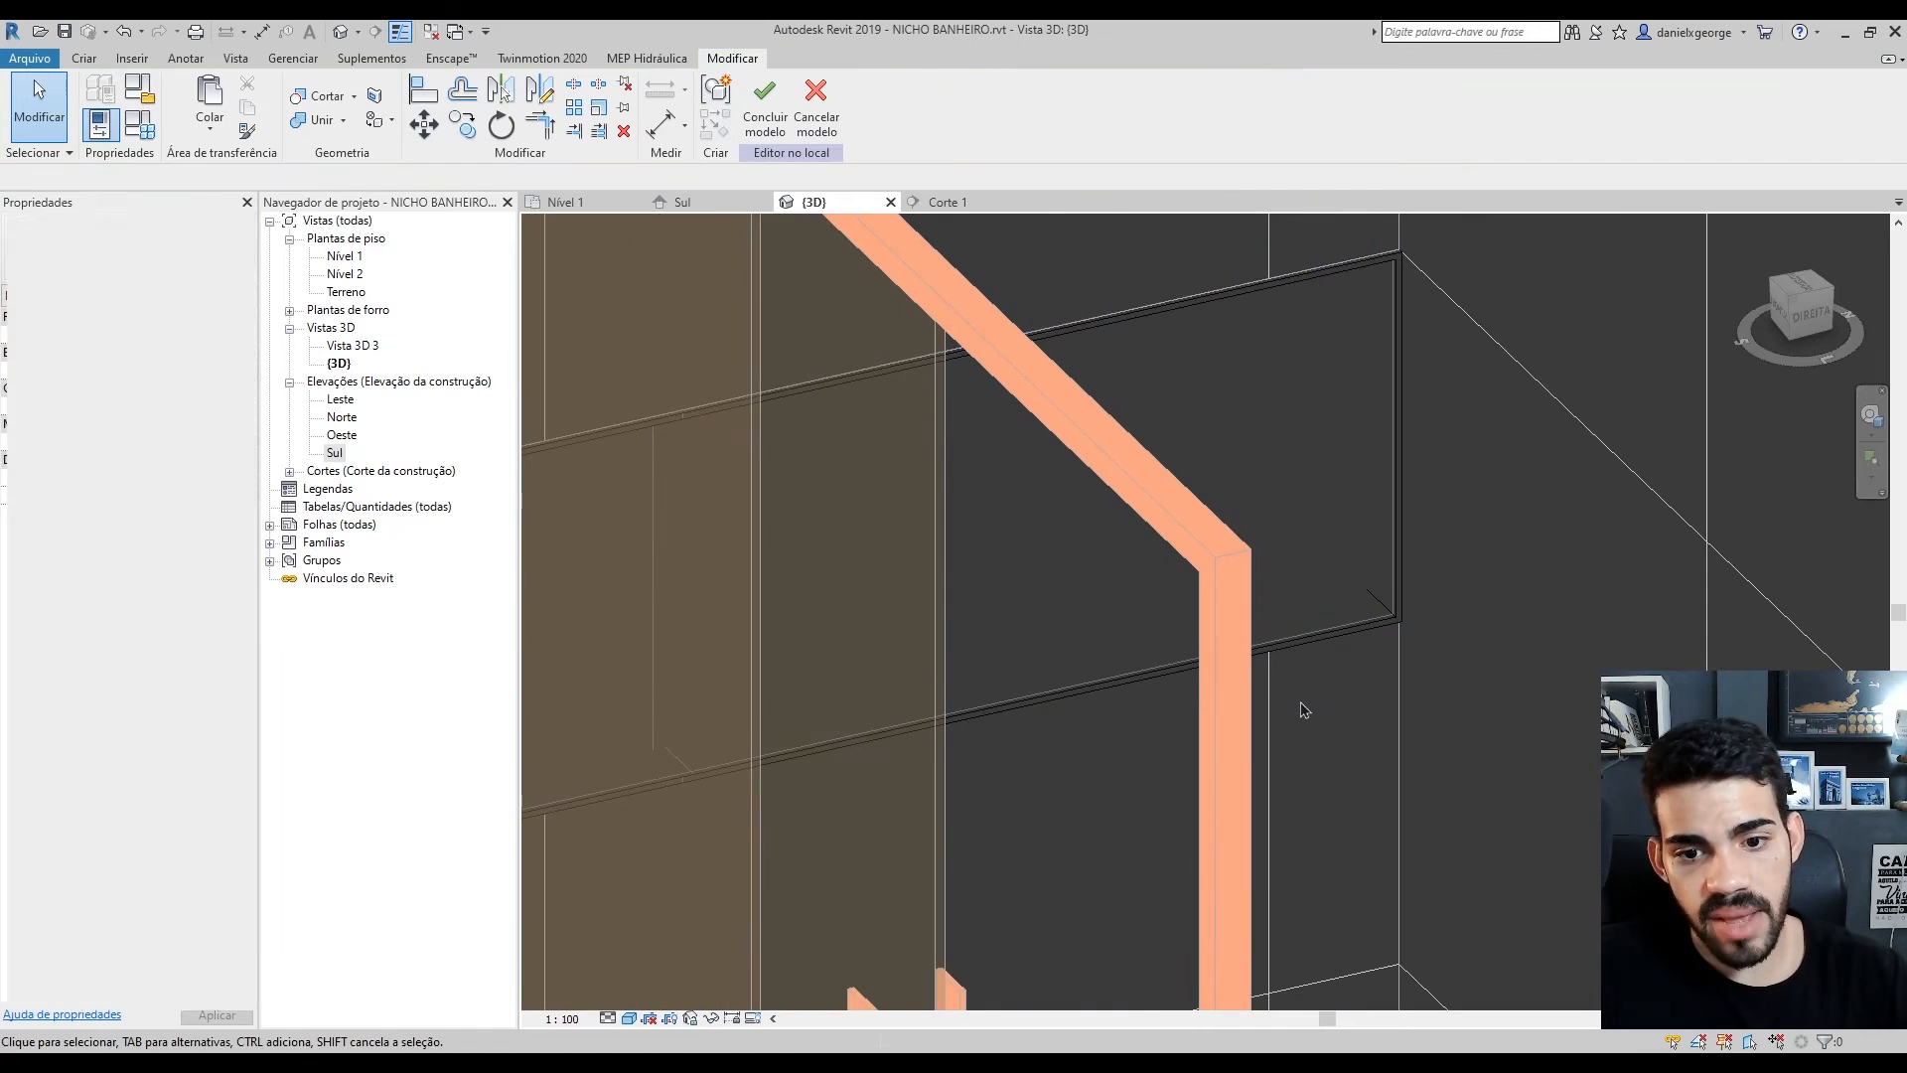
# Adjust the extrusion end depth of the niche's lining frame where it joins the back panel
pyautogui.click(1315, 638)
pyautogui.scroll(2, 1332, 609)
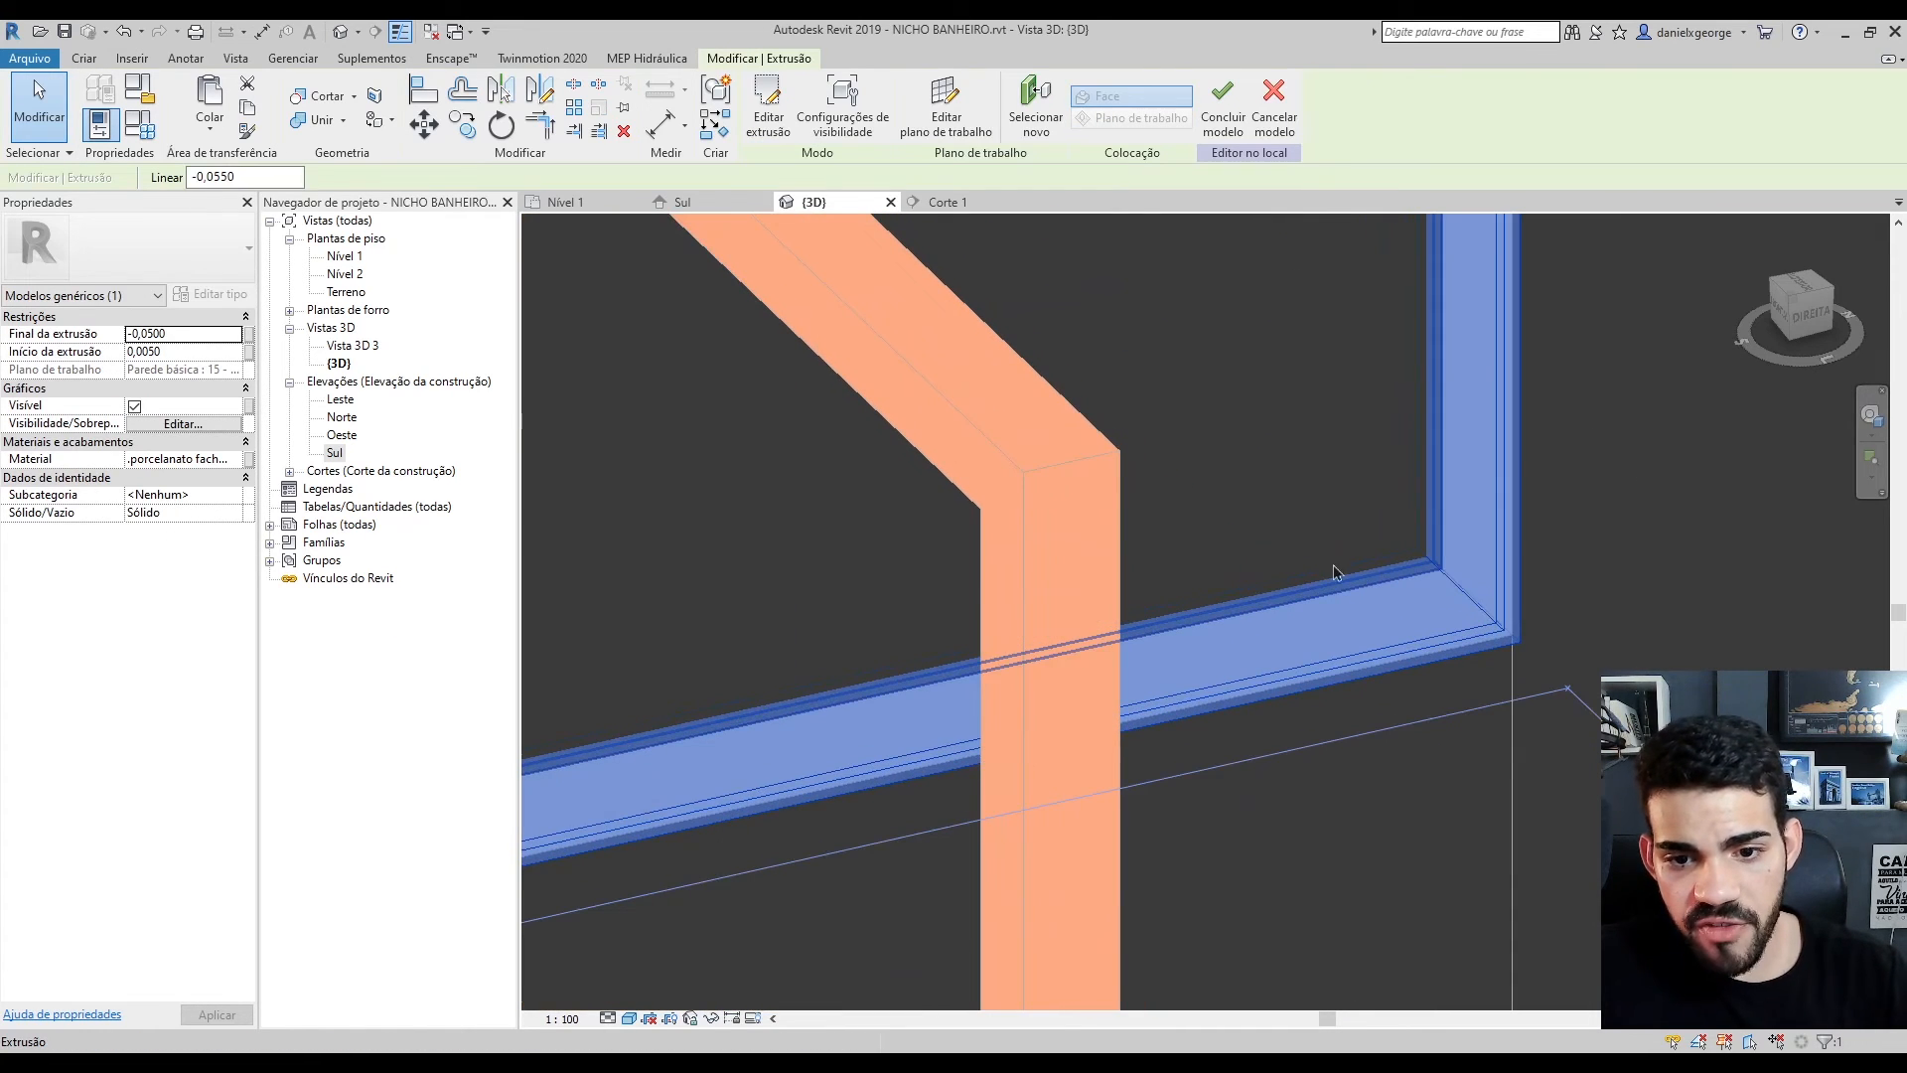
pyautogui.click(196, 353)
pyautogui.click(178, 334)
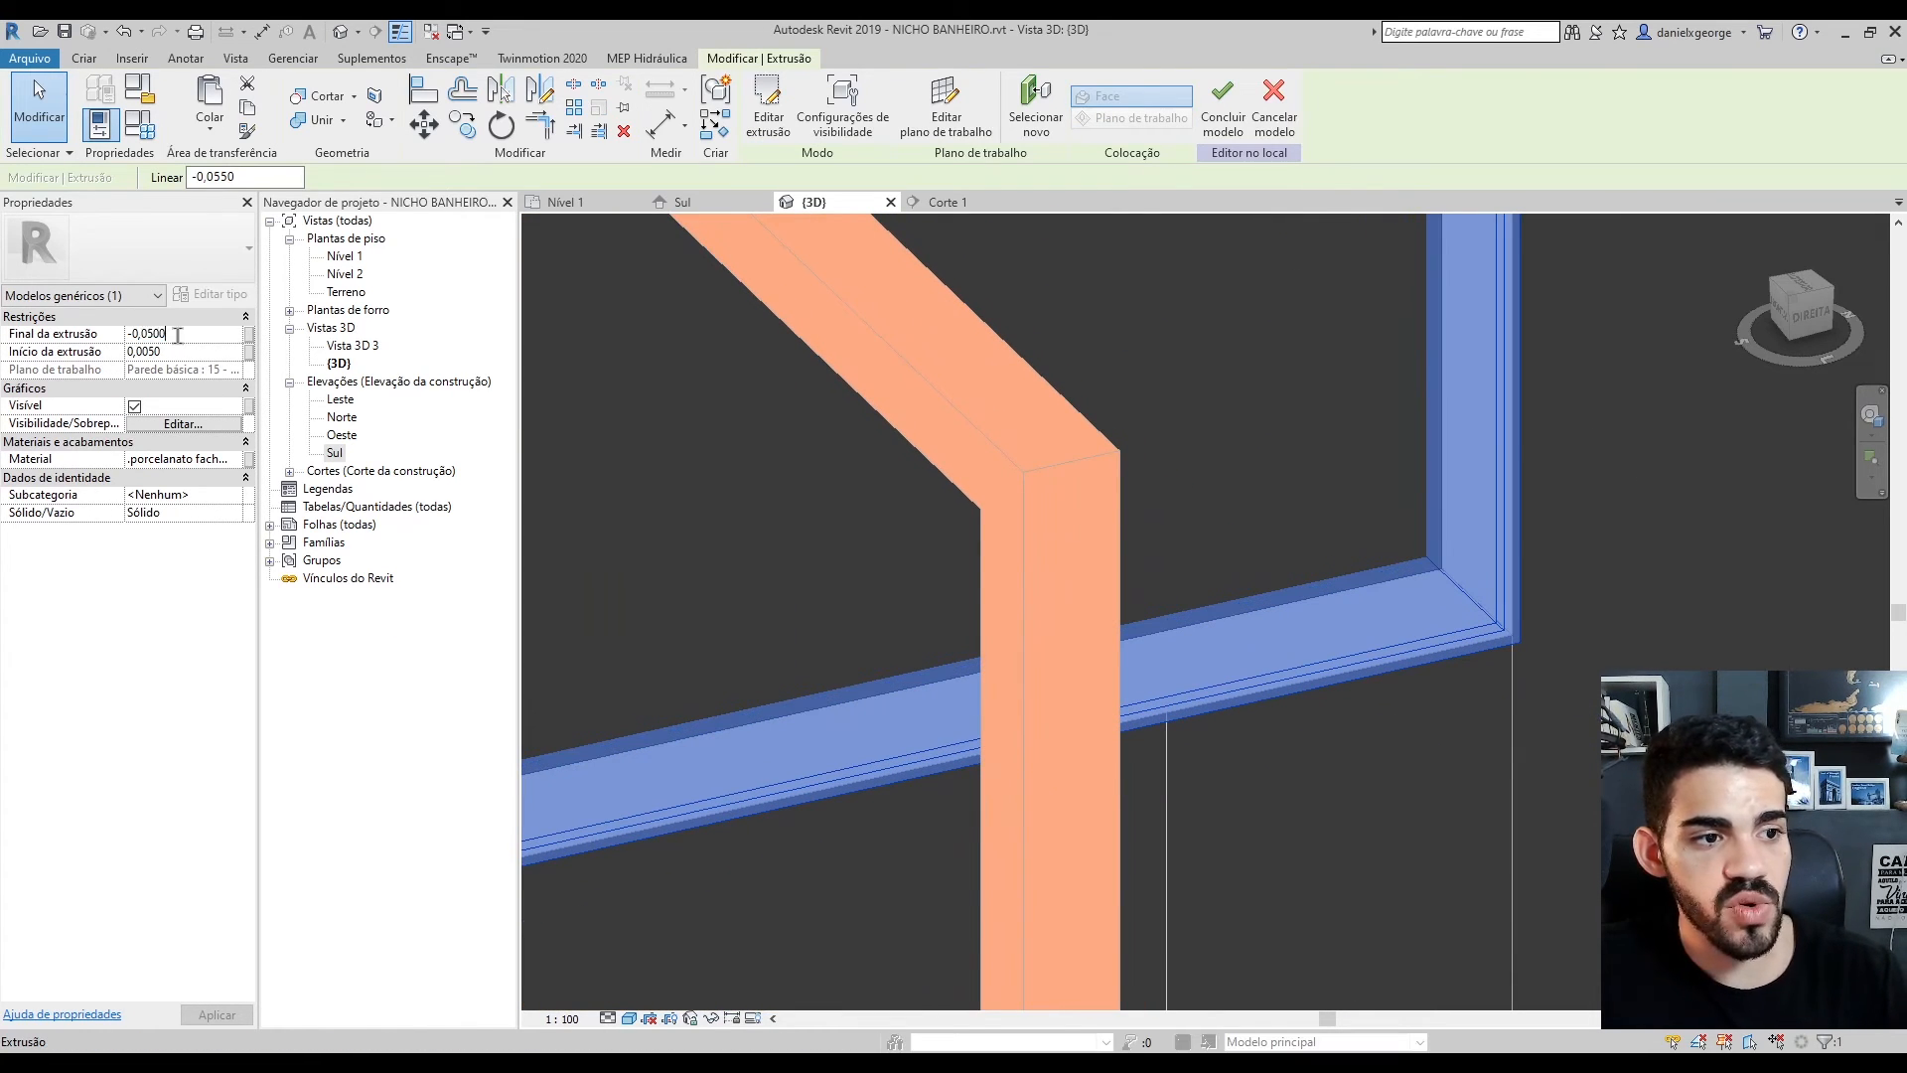
pyautogui.click(147, 335)
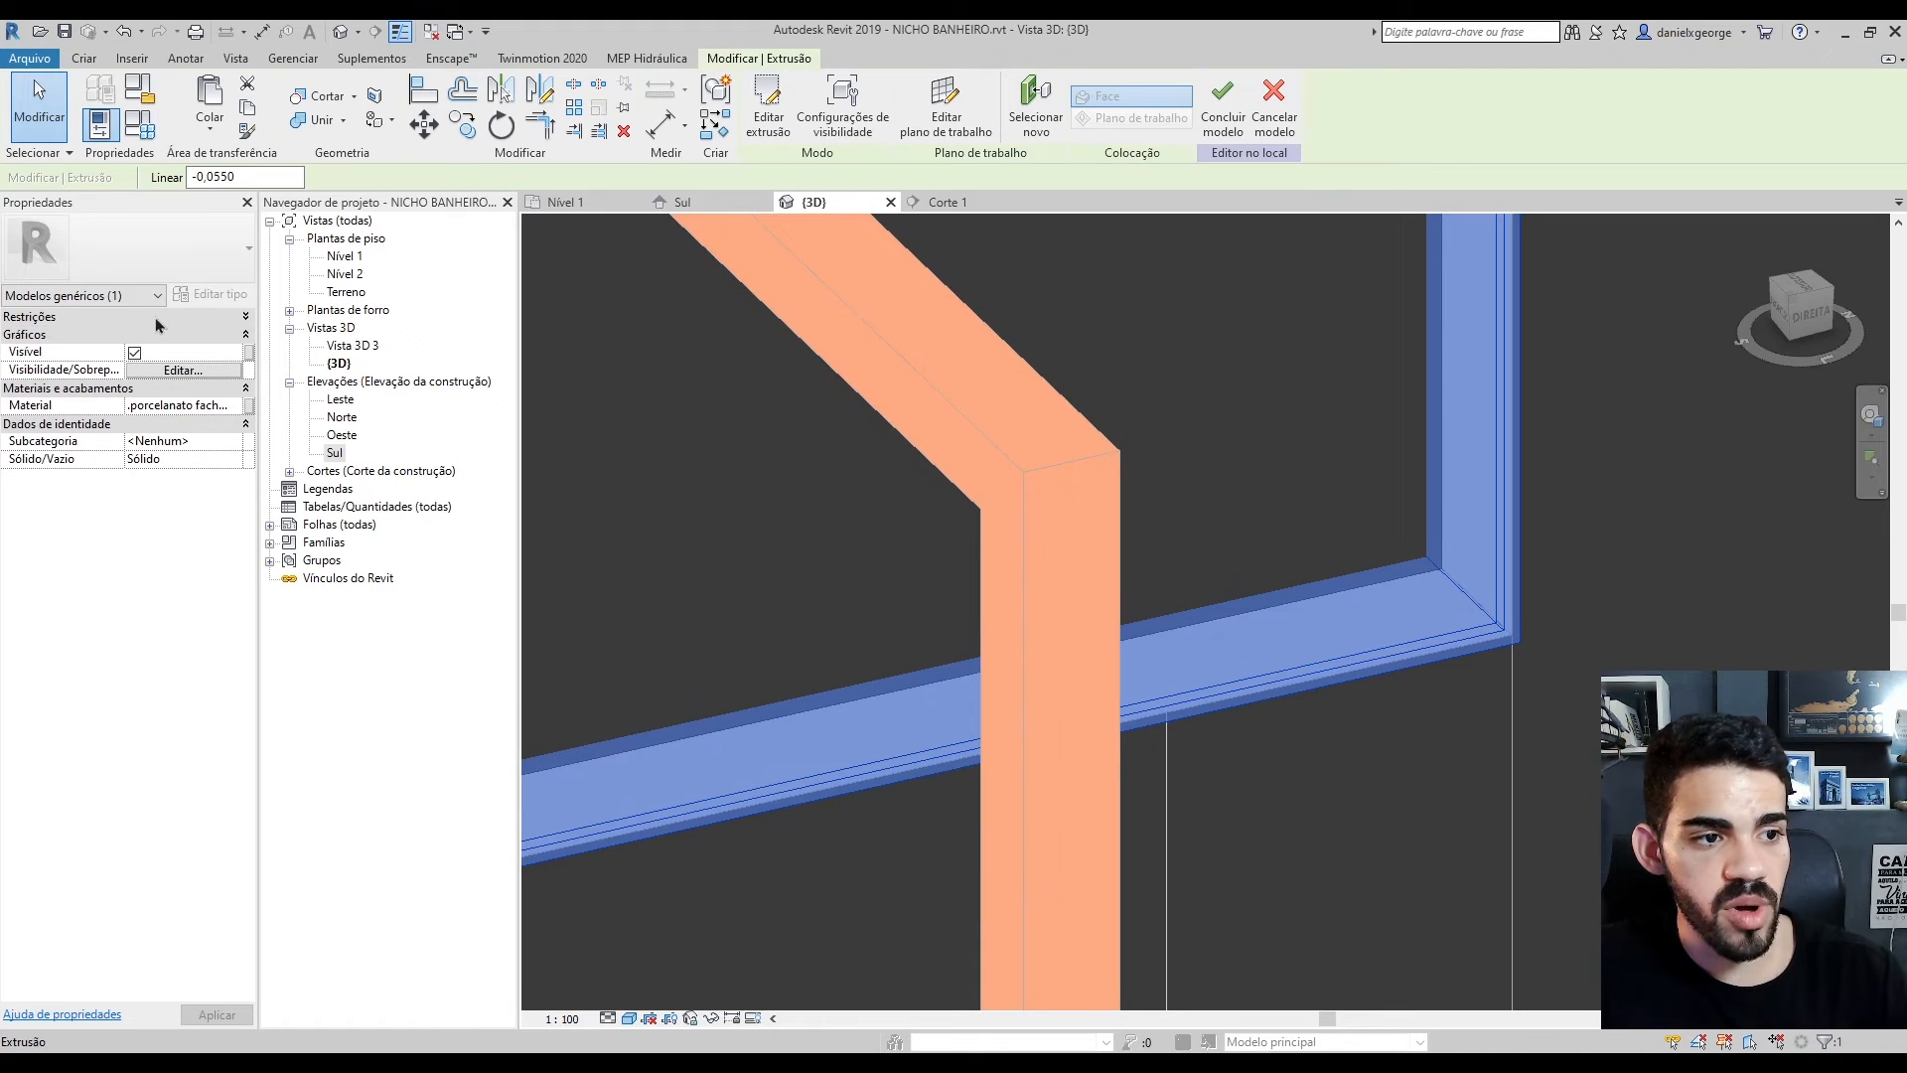
pyautogui.click(155, 318)
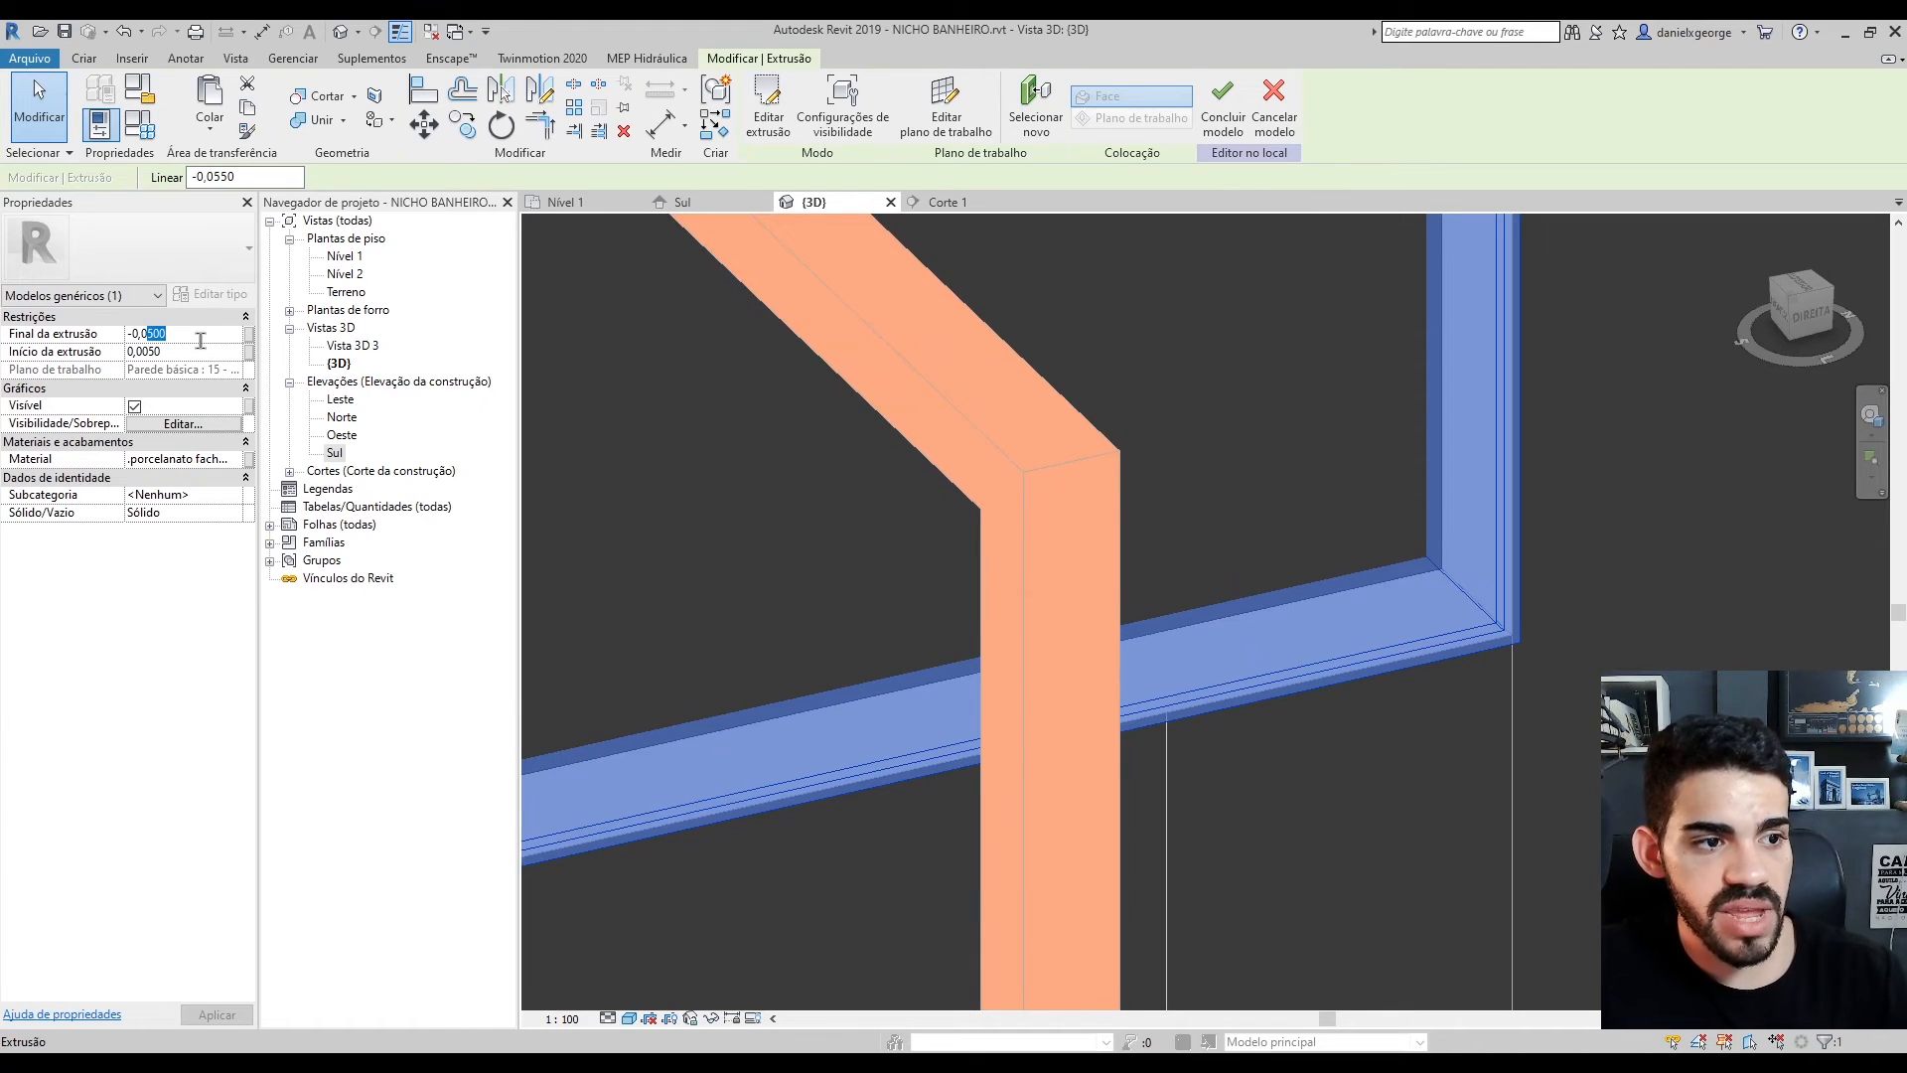
pyautogui.write('5')
pyautogui.click(1367, 658)
pyautogui.scroll(-6, 1361, 666)
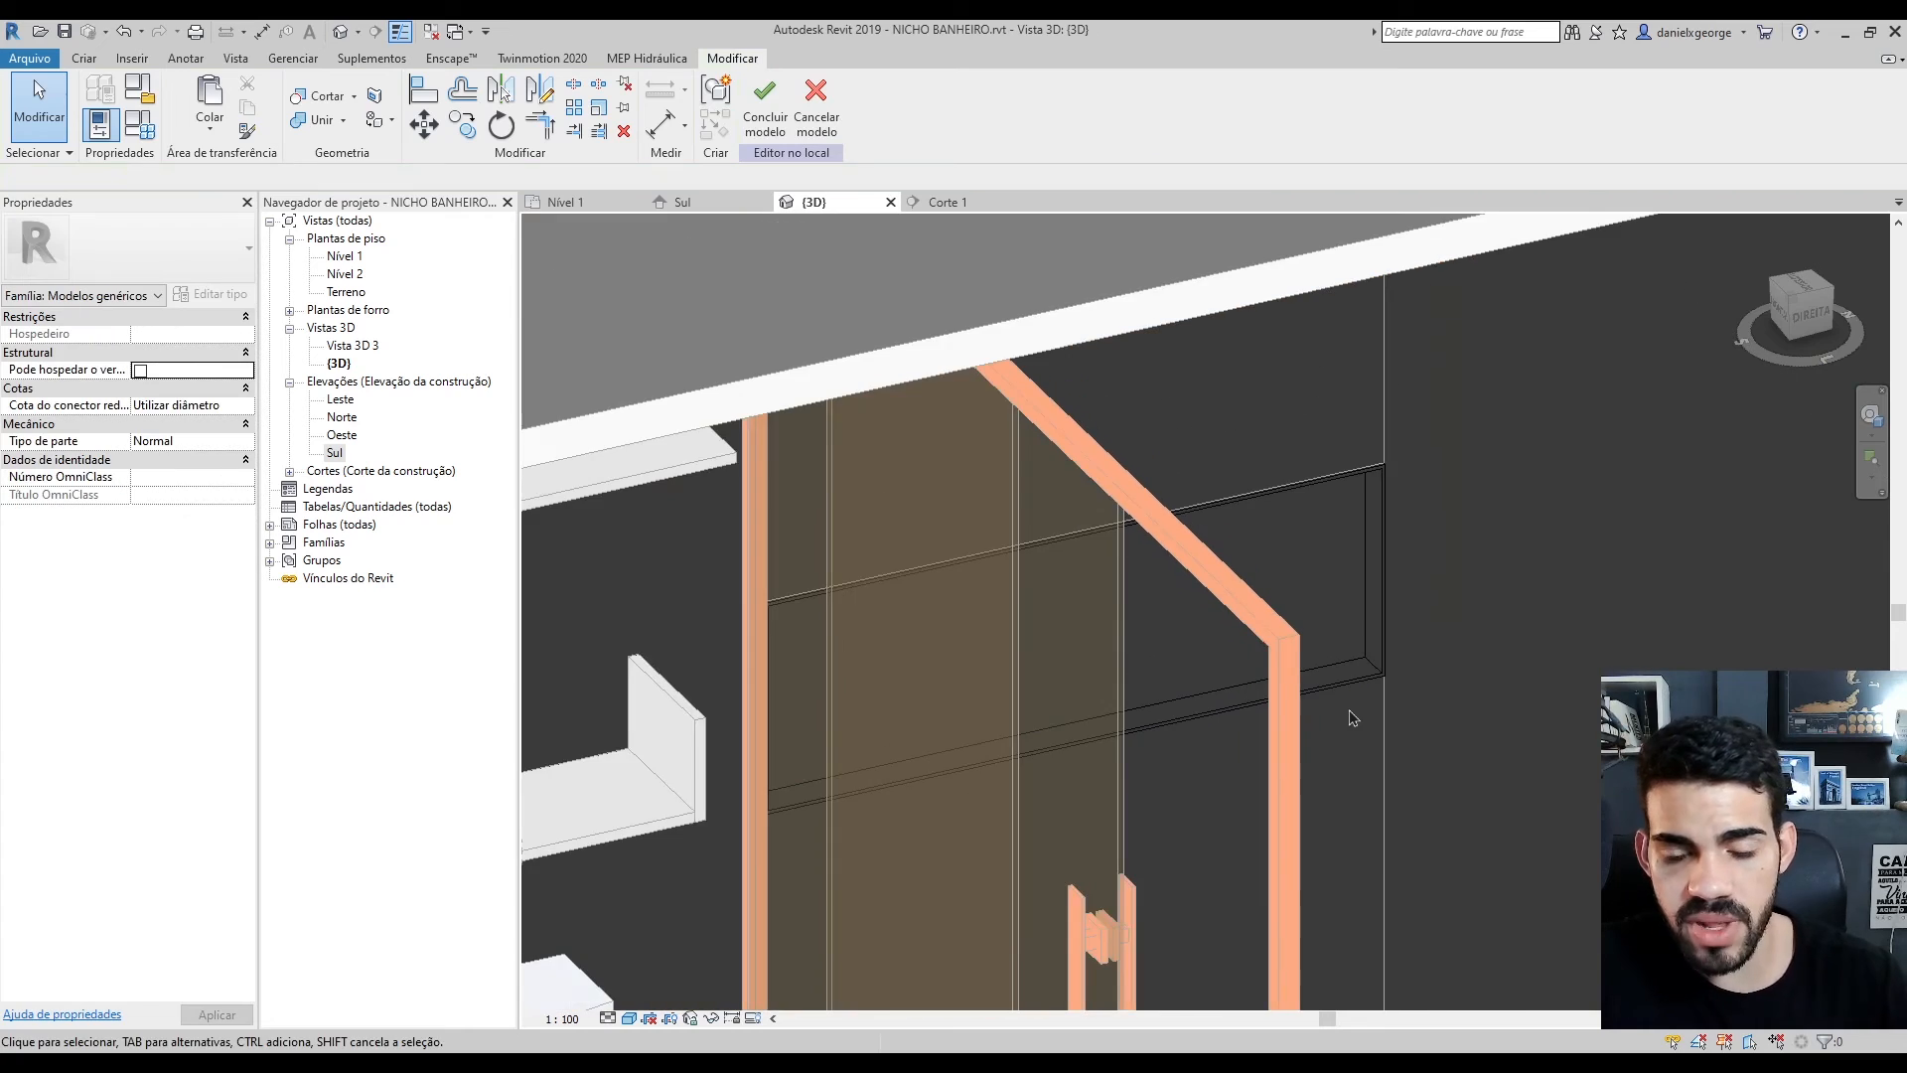
# Finish the in-place niche model, deselect it and check the niche within the whole bathroom
pyautogui.keyDown('shift'); pyautogui.moveTo(1405, 775); pyautogui.dragTo(1275, 763, button='middle'); pyautogui.keyUp('shift')
pyautogui.scroll(-5, 1255, 825)
pyautogui.scroll(5, 1280, 774)
pyautogui.keyDown('shift'); pyautogui.moveTo(1219, 913); pyautogui.dragTo(808, 281, button='middle'); pyautogui.keyUp('shift')
pyautogui.click(765, 100)
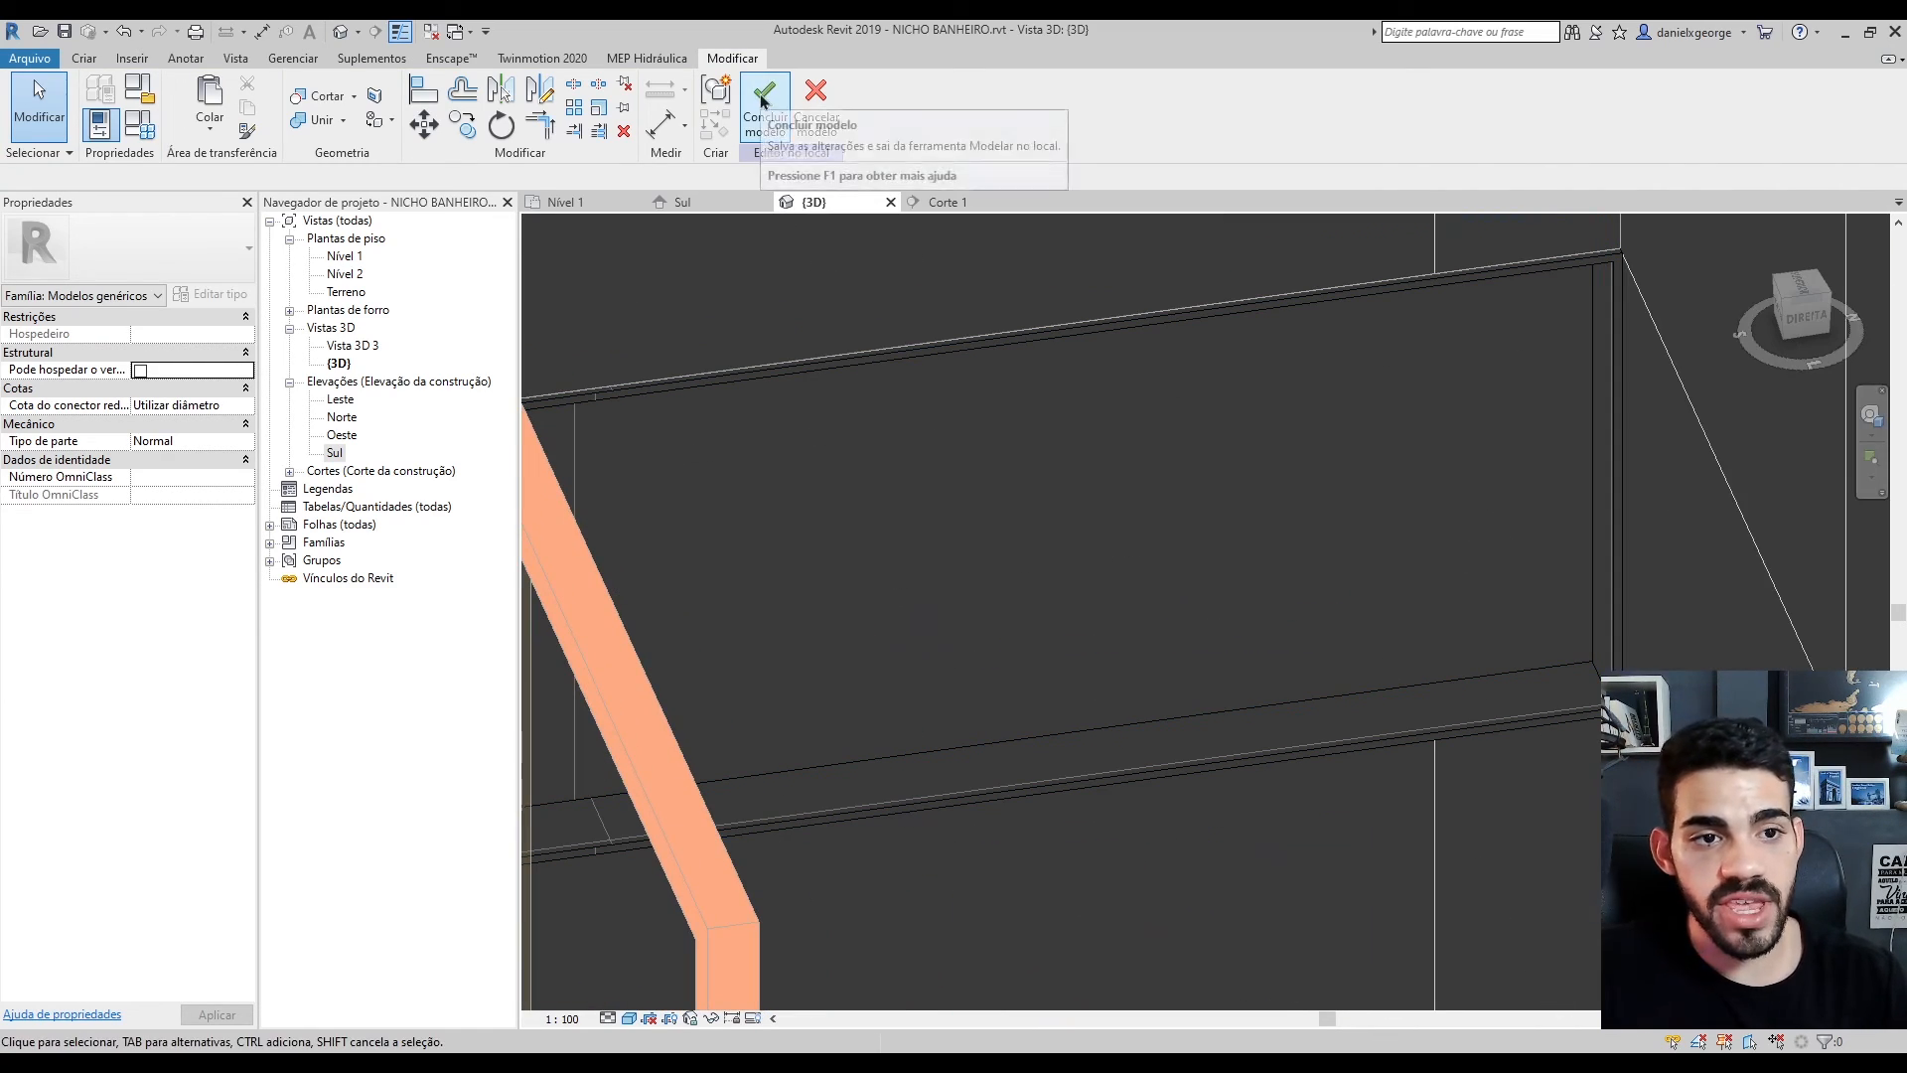
pyautogui.scroll(-3, 1098, 765)
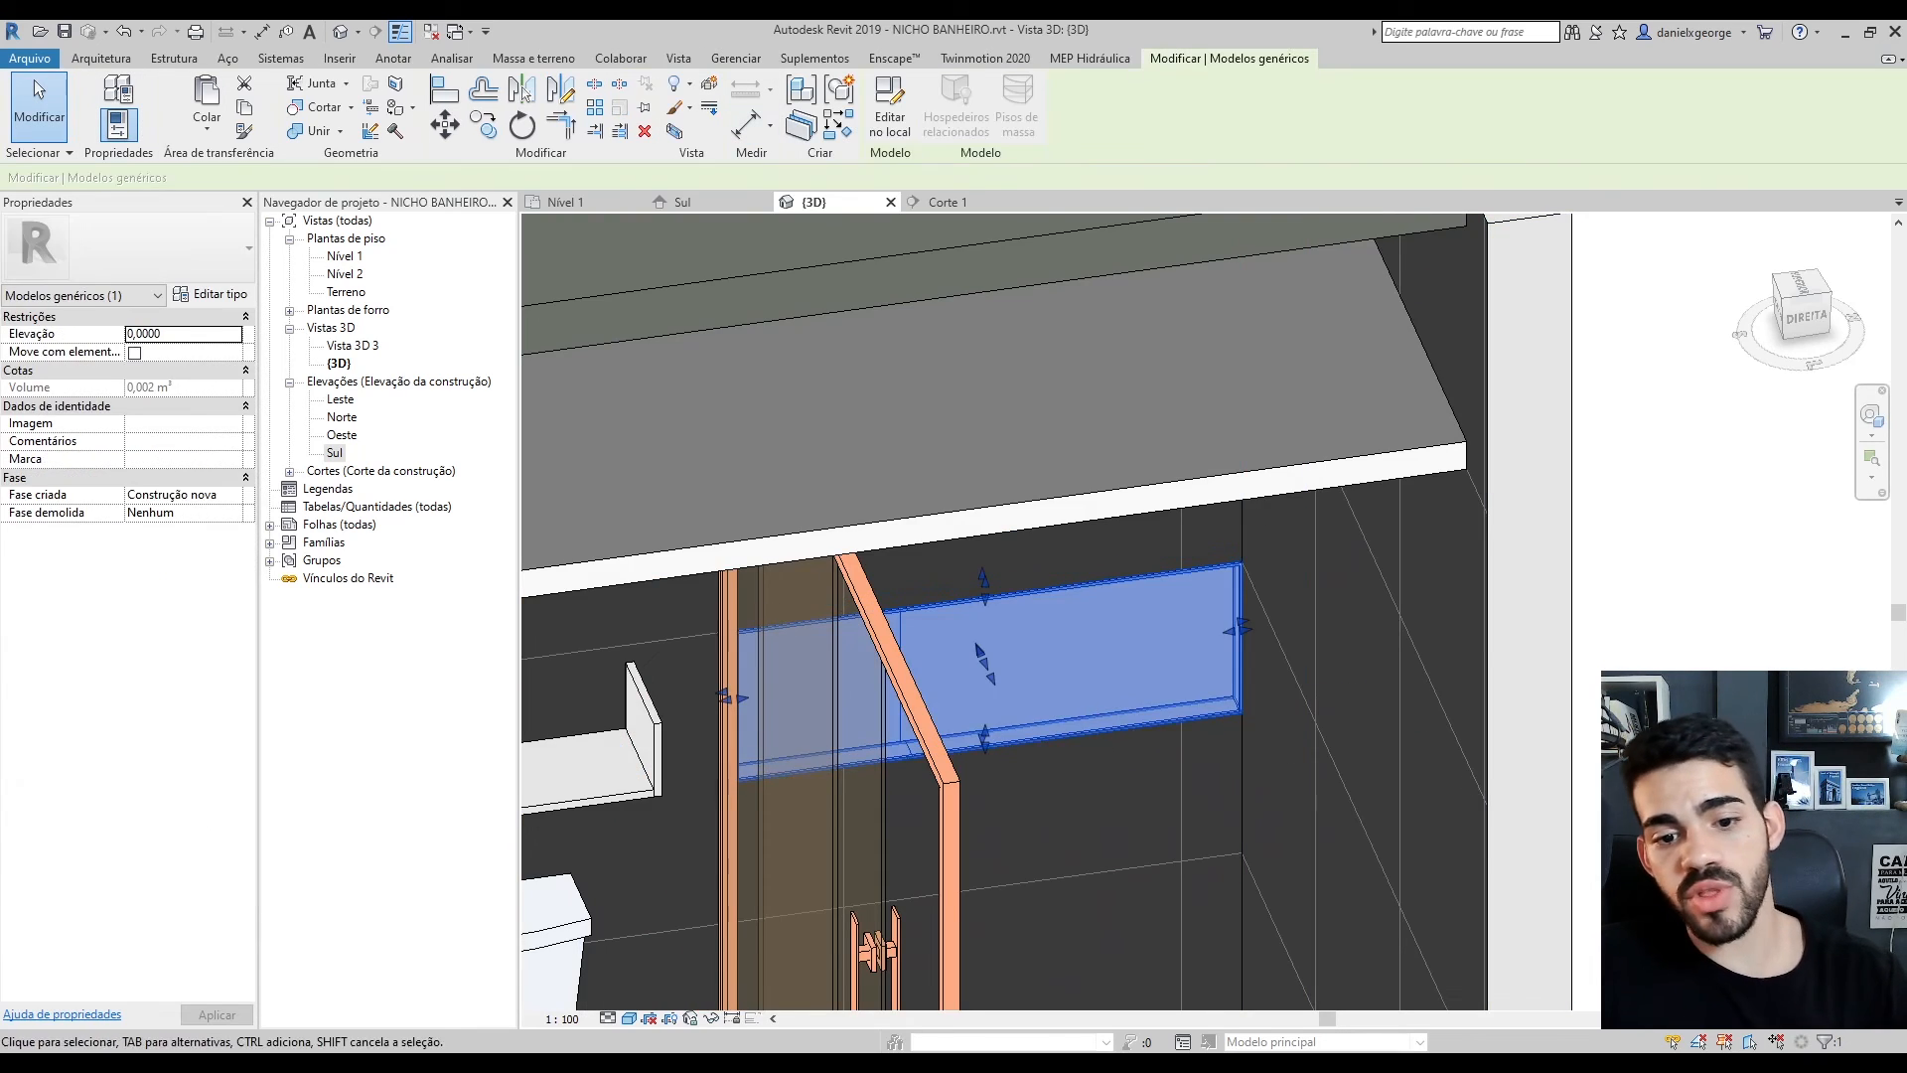
pyautogui.click(1585, 824)
pyautogui.scroll(-4, 1538, 850)
pyautogui.scroll(5, 1402, 836)
pyautogui.keyDown('shift'); pyautogui.moveTo(1379, 860); pyautogui.dragTo(1331, 875, button='middle'); pyautogui.keyUp('shift')
pyautogui.scroll(-3, 1337, 862)
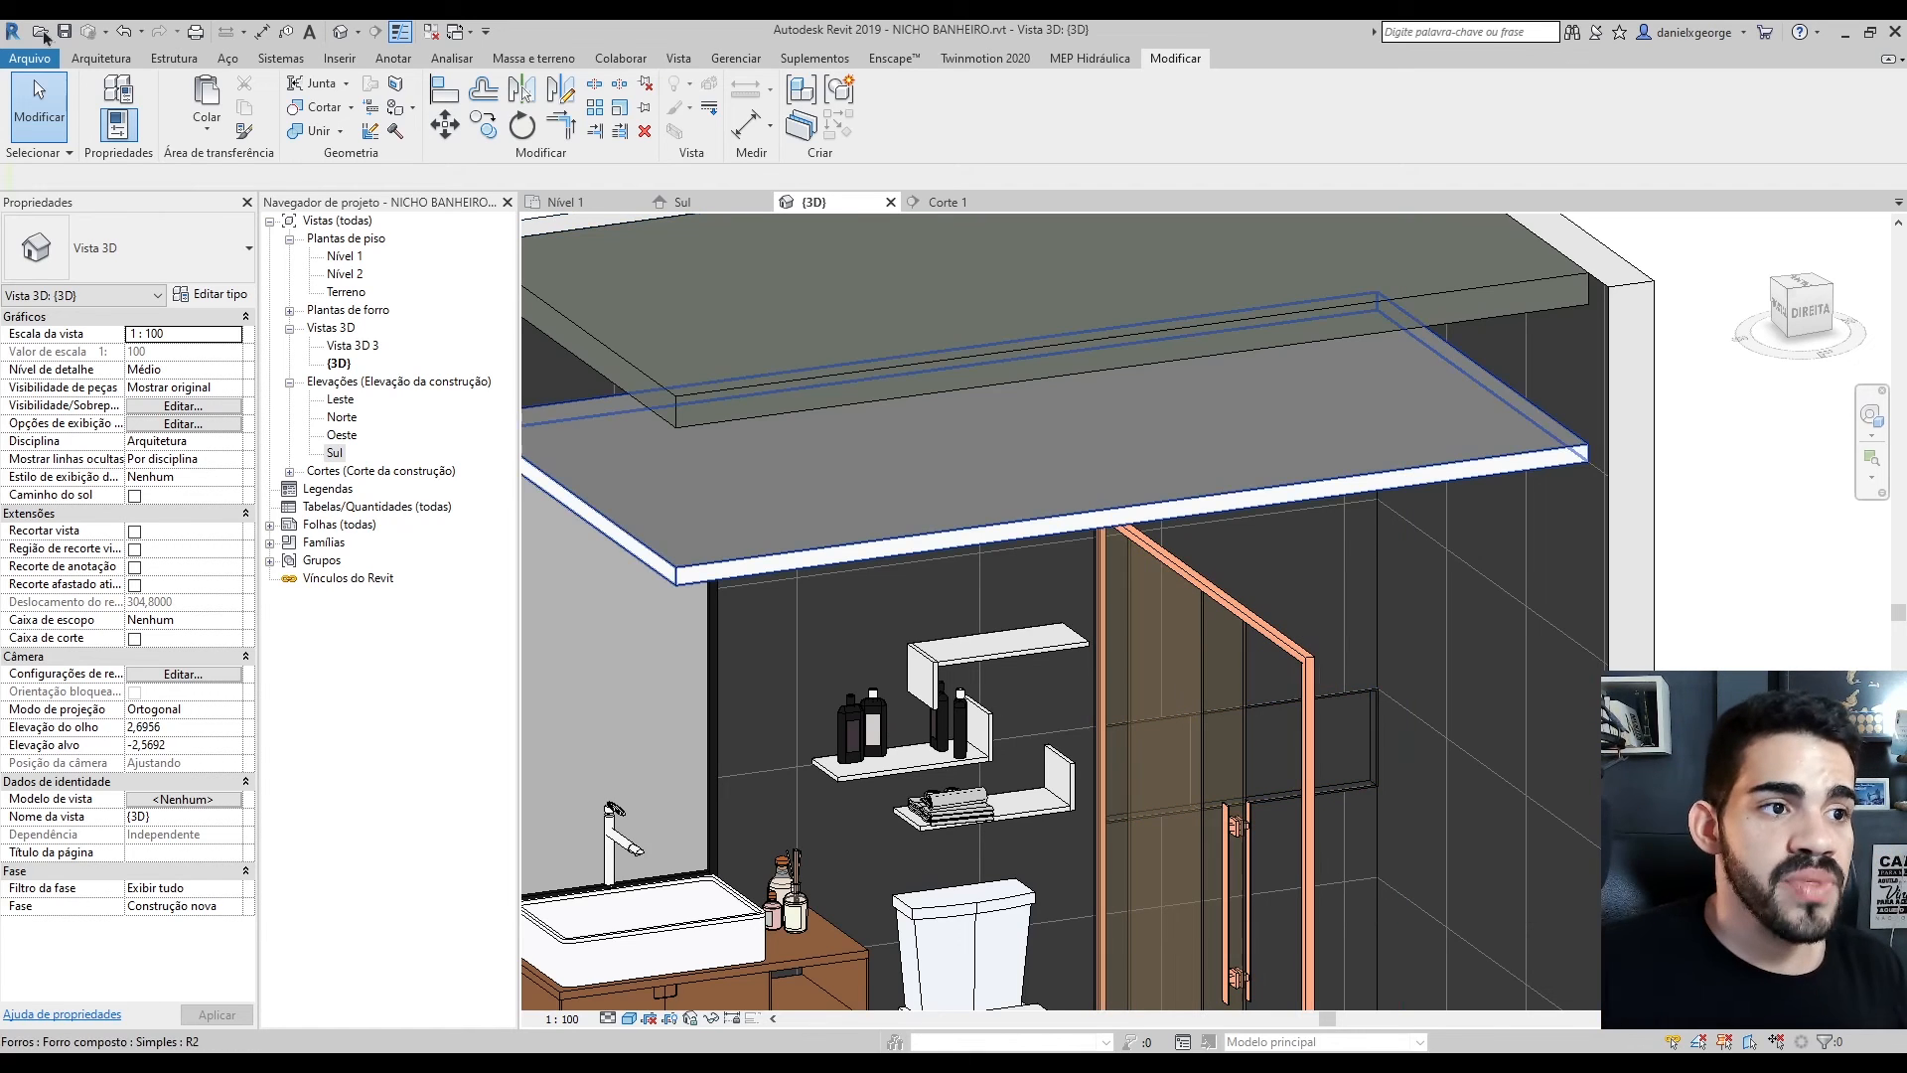
pyautogui.click(92, 61)
pyautogui.click(283, 134)
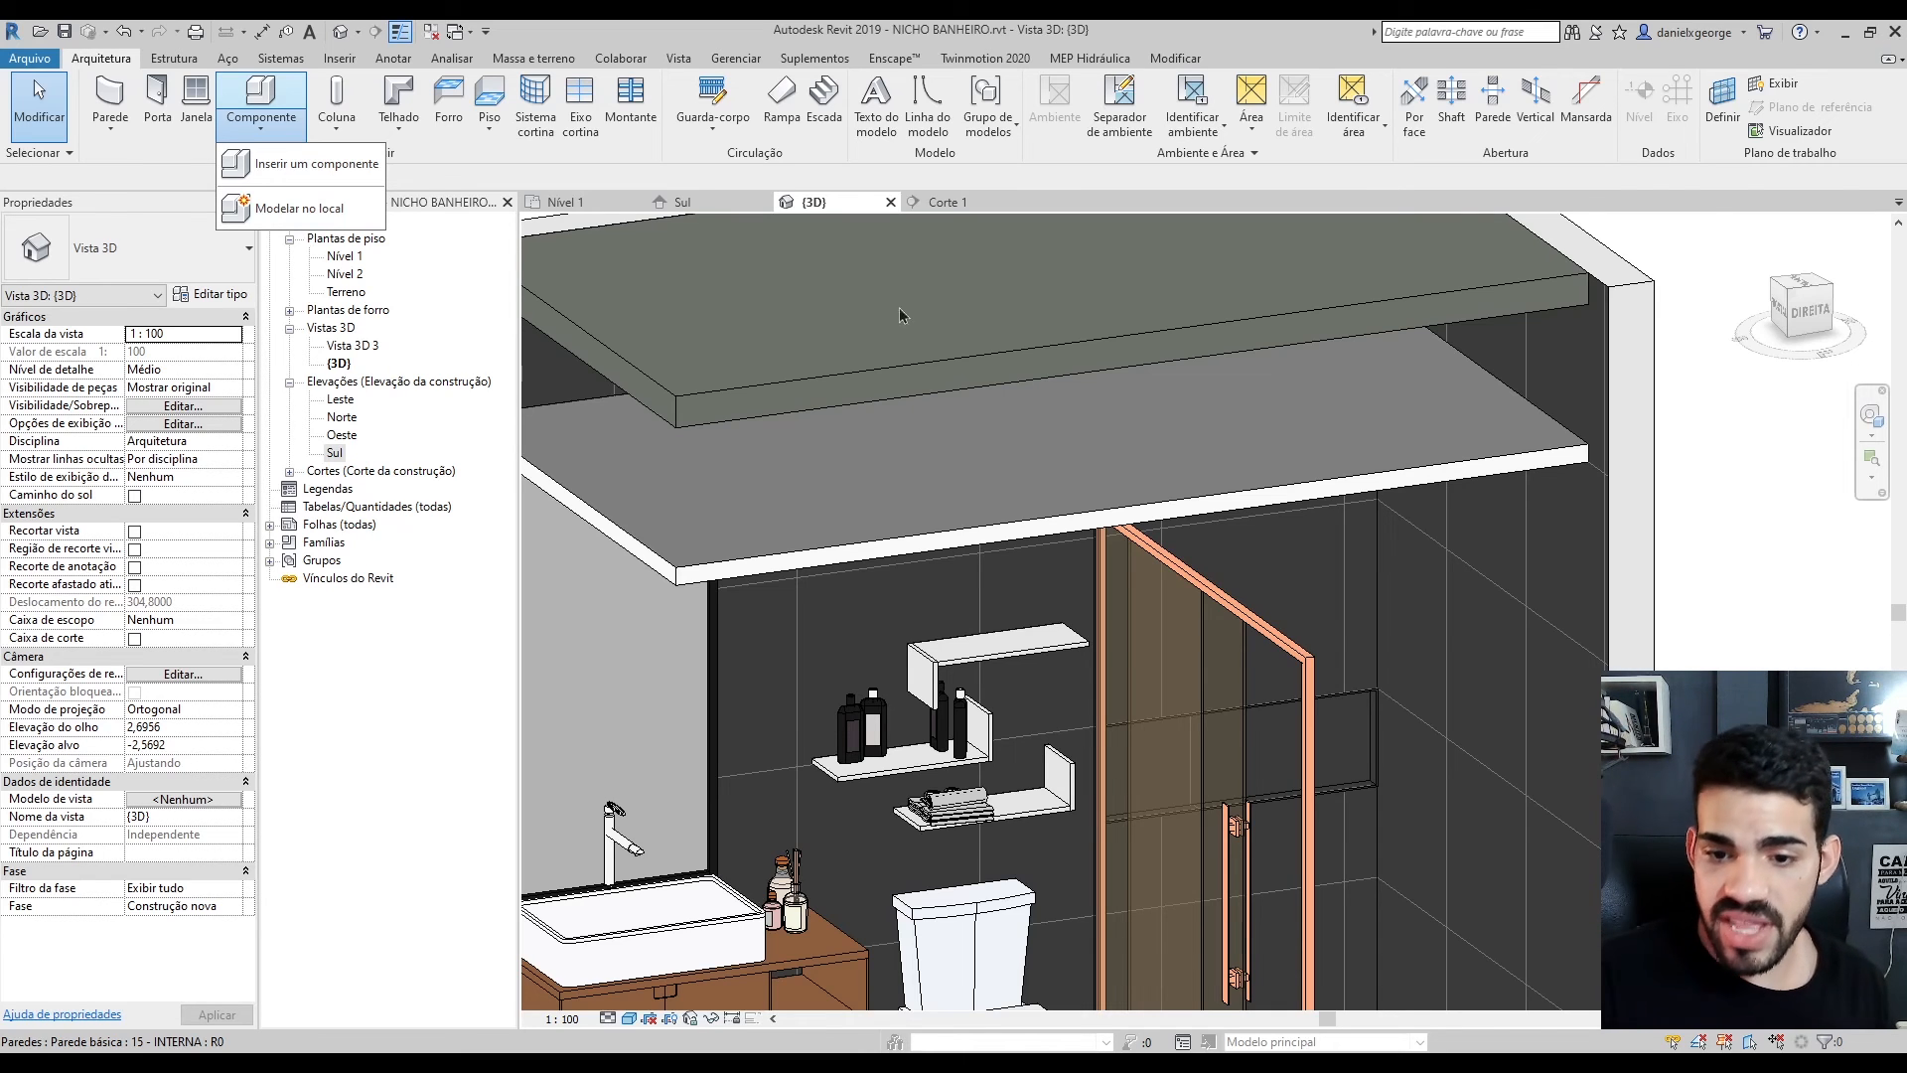
pyautogui.click(1292, 733)
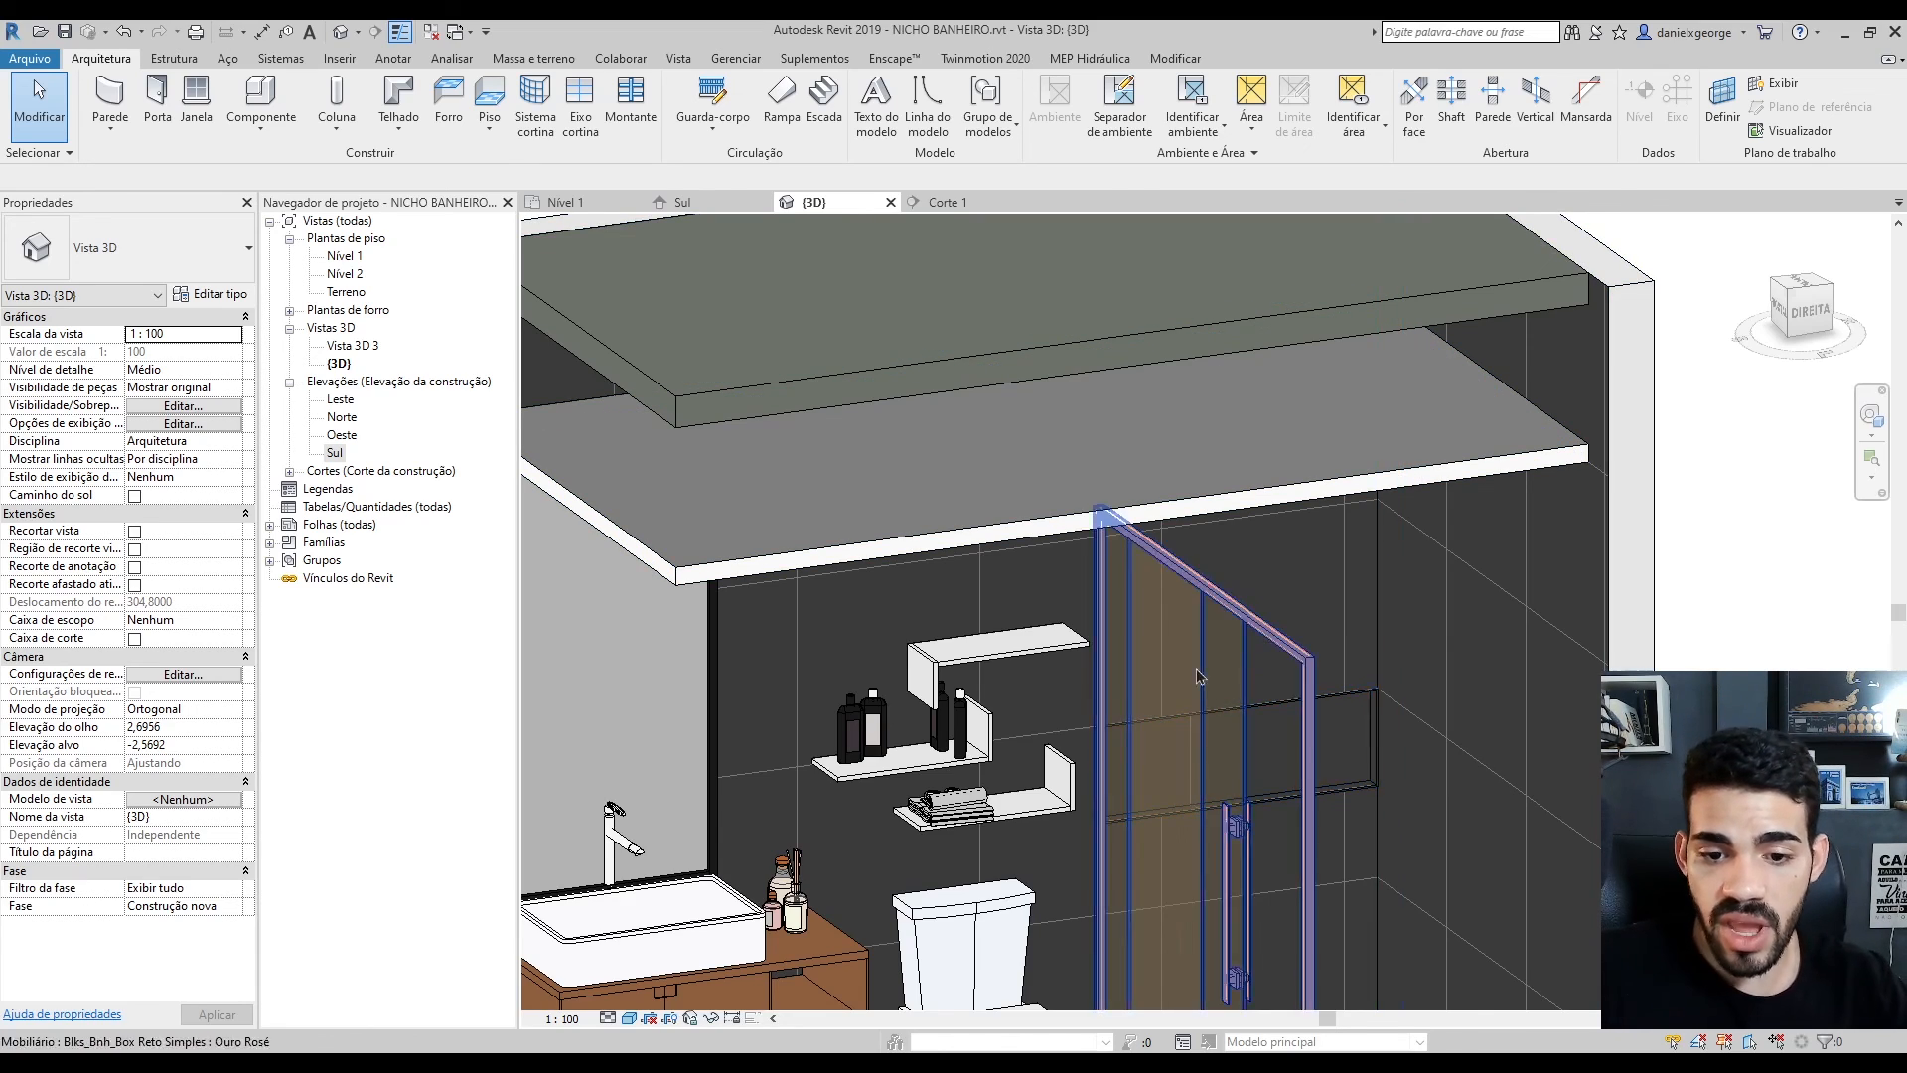
pyautogui.scroll(-5, 1375, 872)
pyautogui.keyDown('shift'); pyautogui.moveTo(1374, 873); pyautogui.dragTo(1390, 814, button='middle'); pyautogui.keyUp('shift')
pyautogui.scroll(5, 1391, 815)
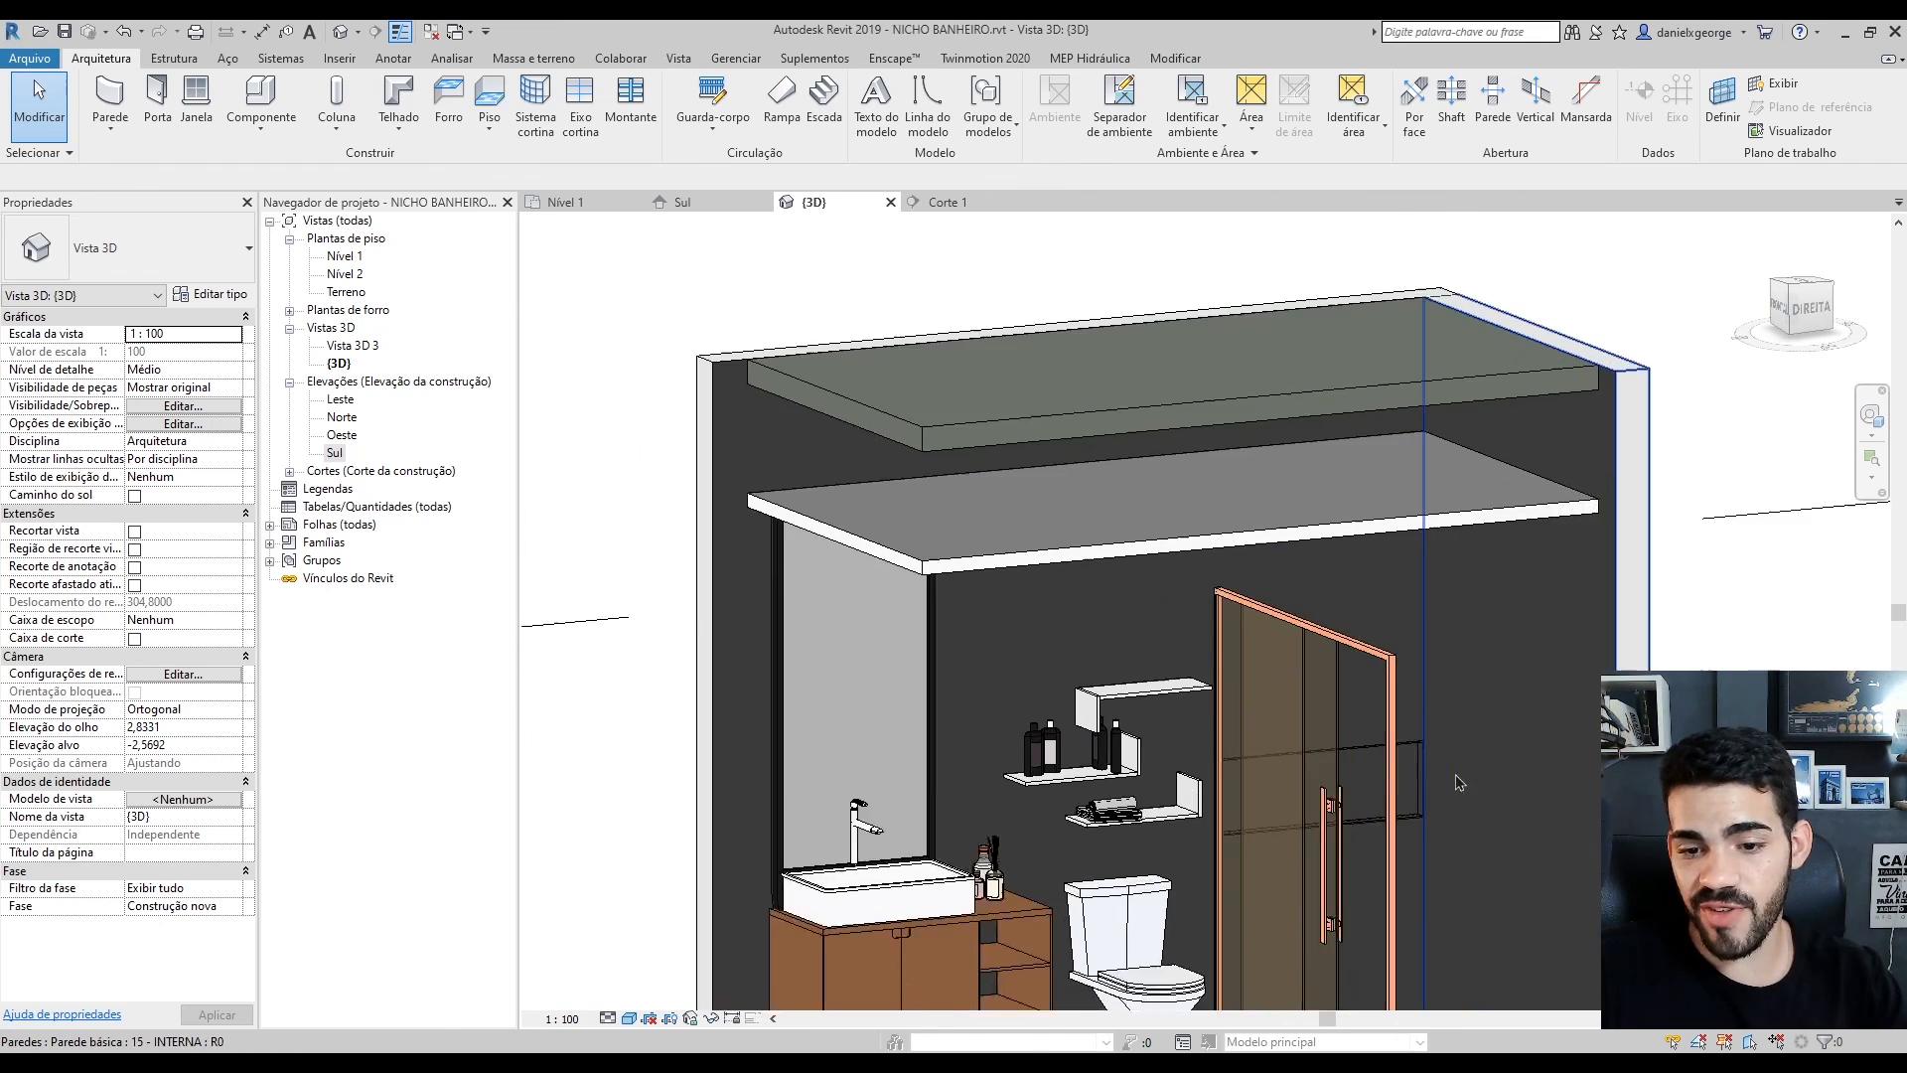
pyautogui.scroll(-3, 1582, 852)
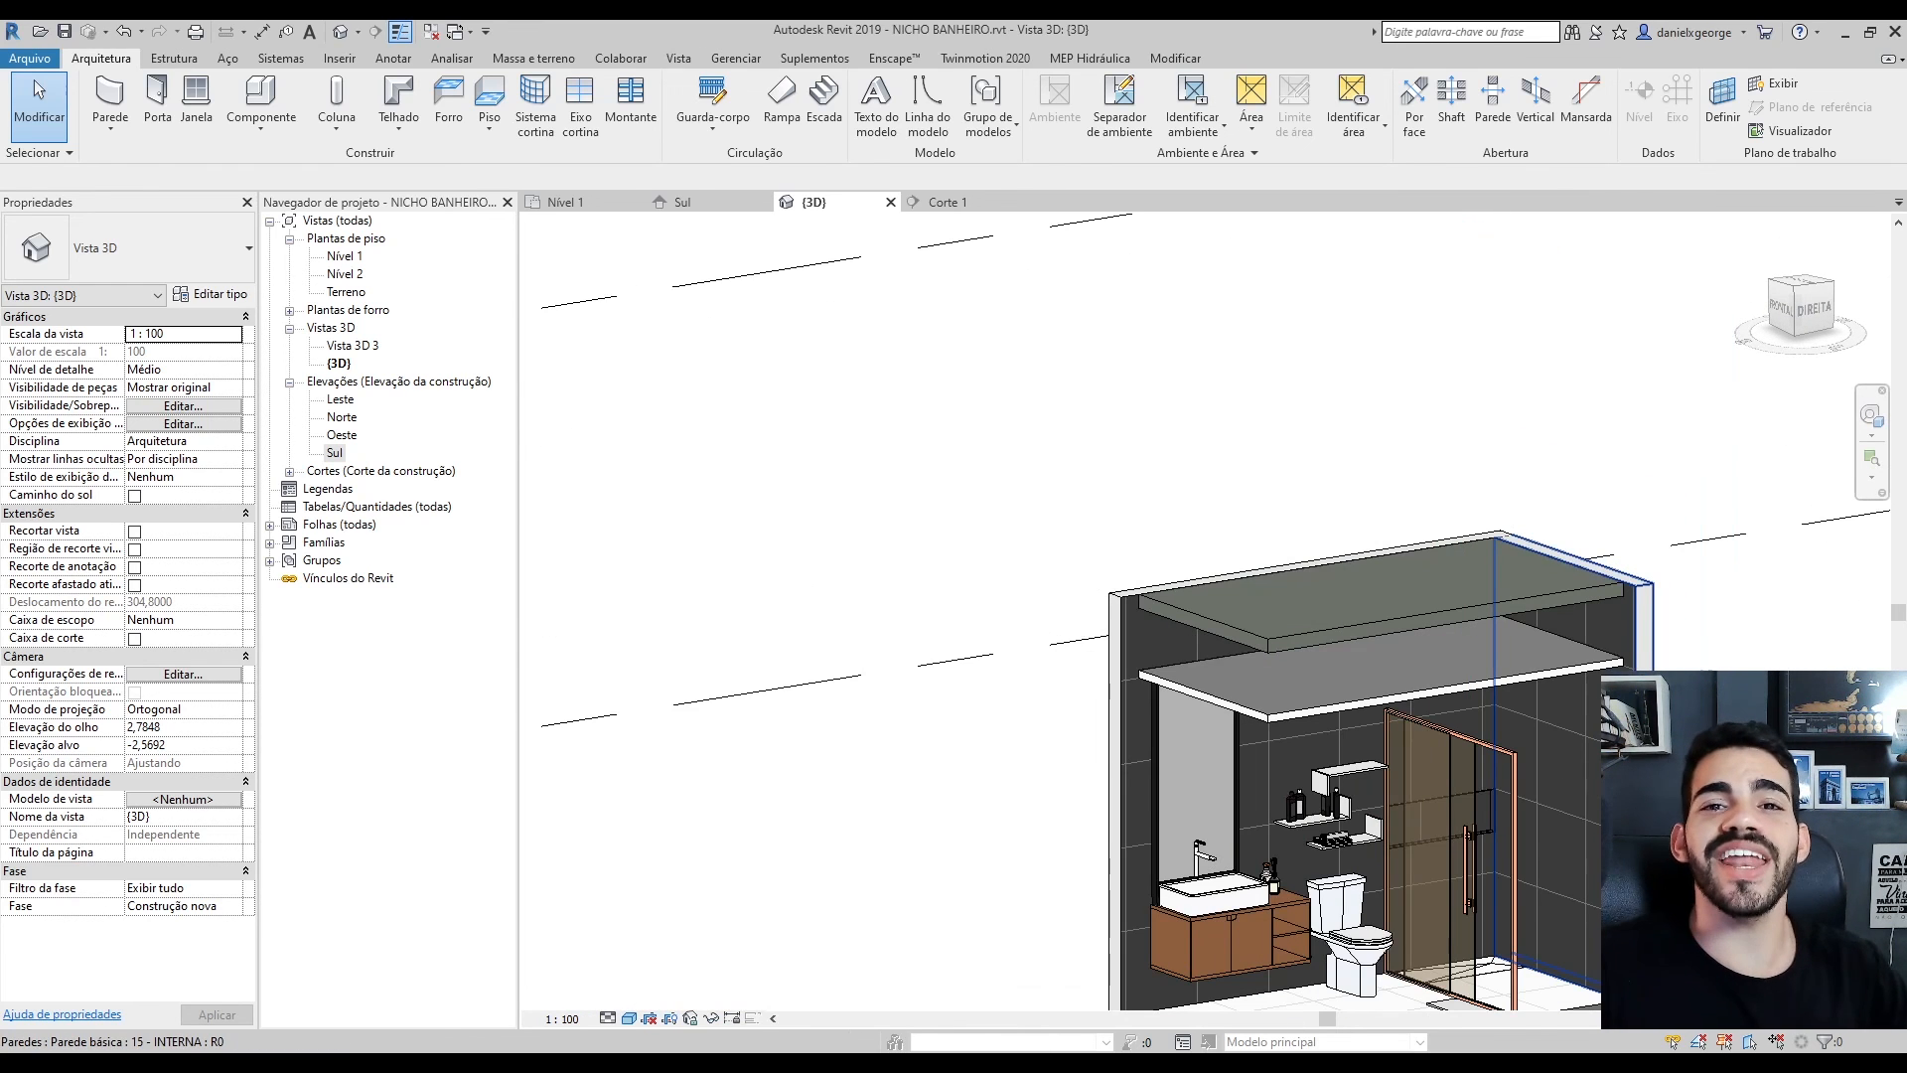